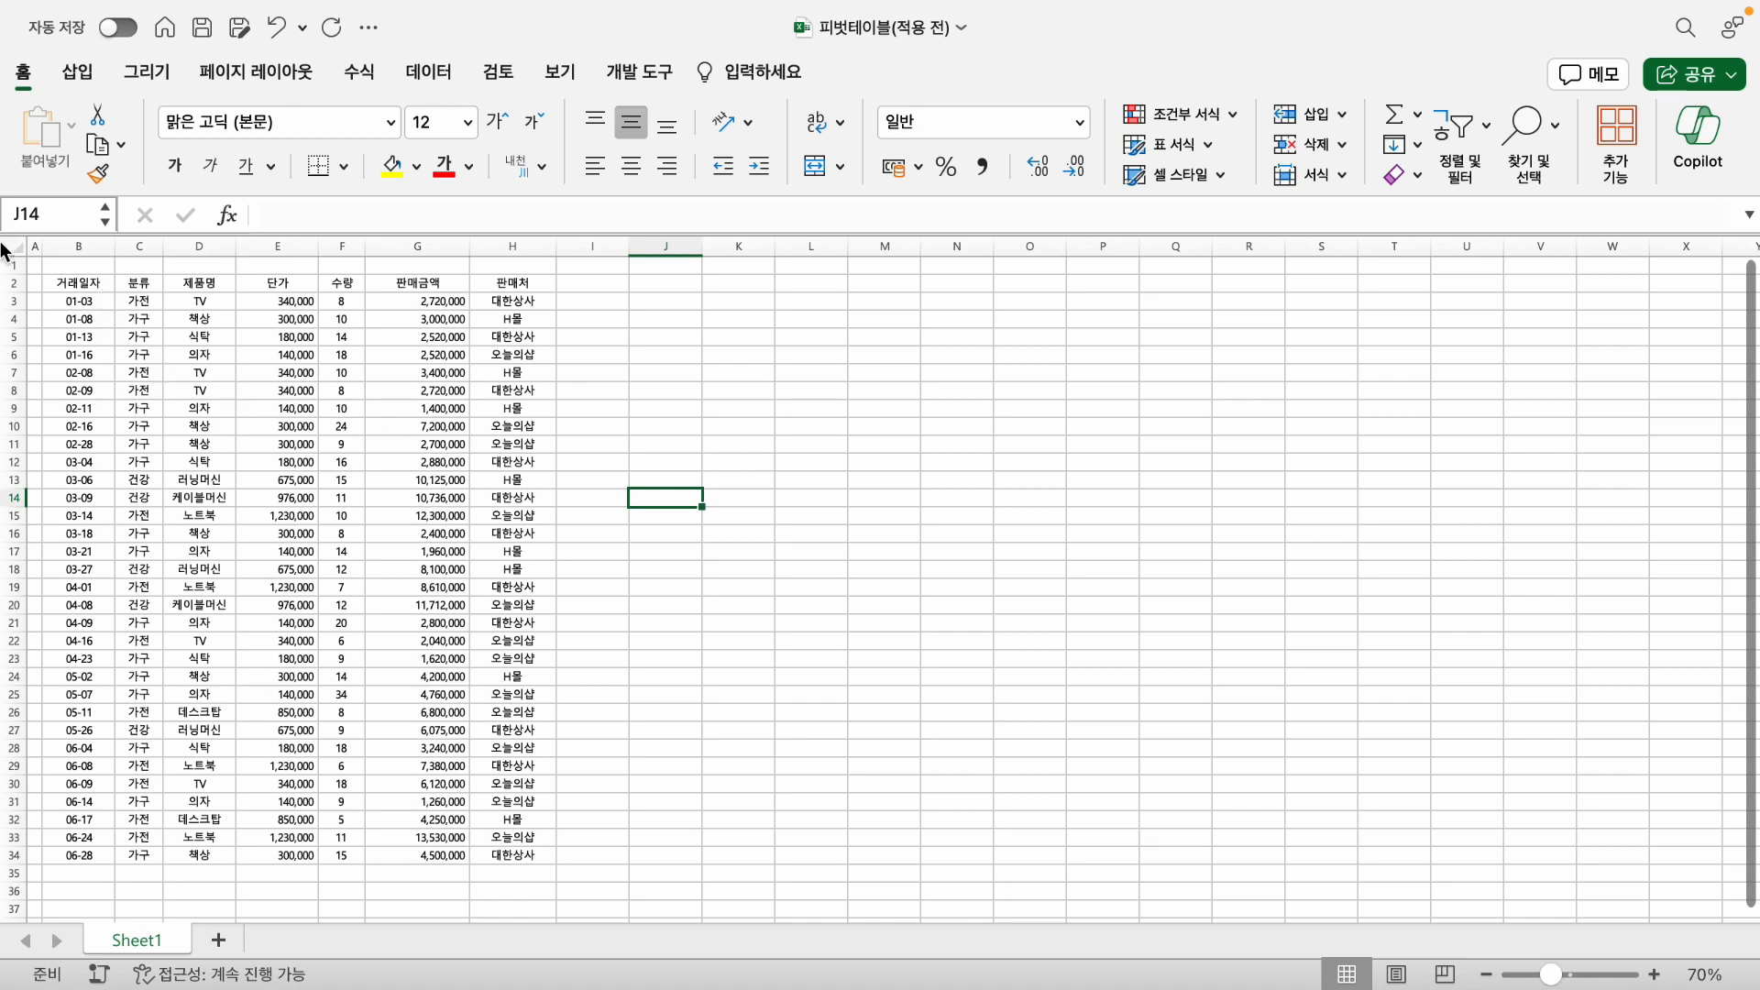
- Create a pivot table on a new worksheet from the sales data in Sheet1 range B2:H34
click(75, 282)
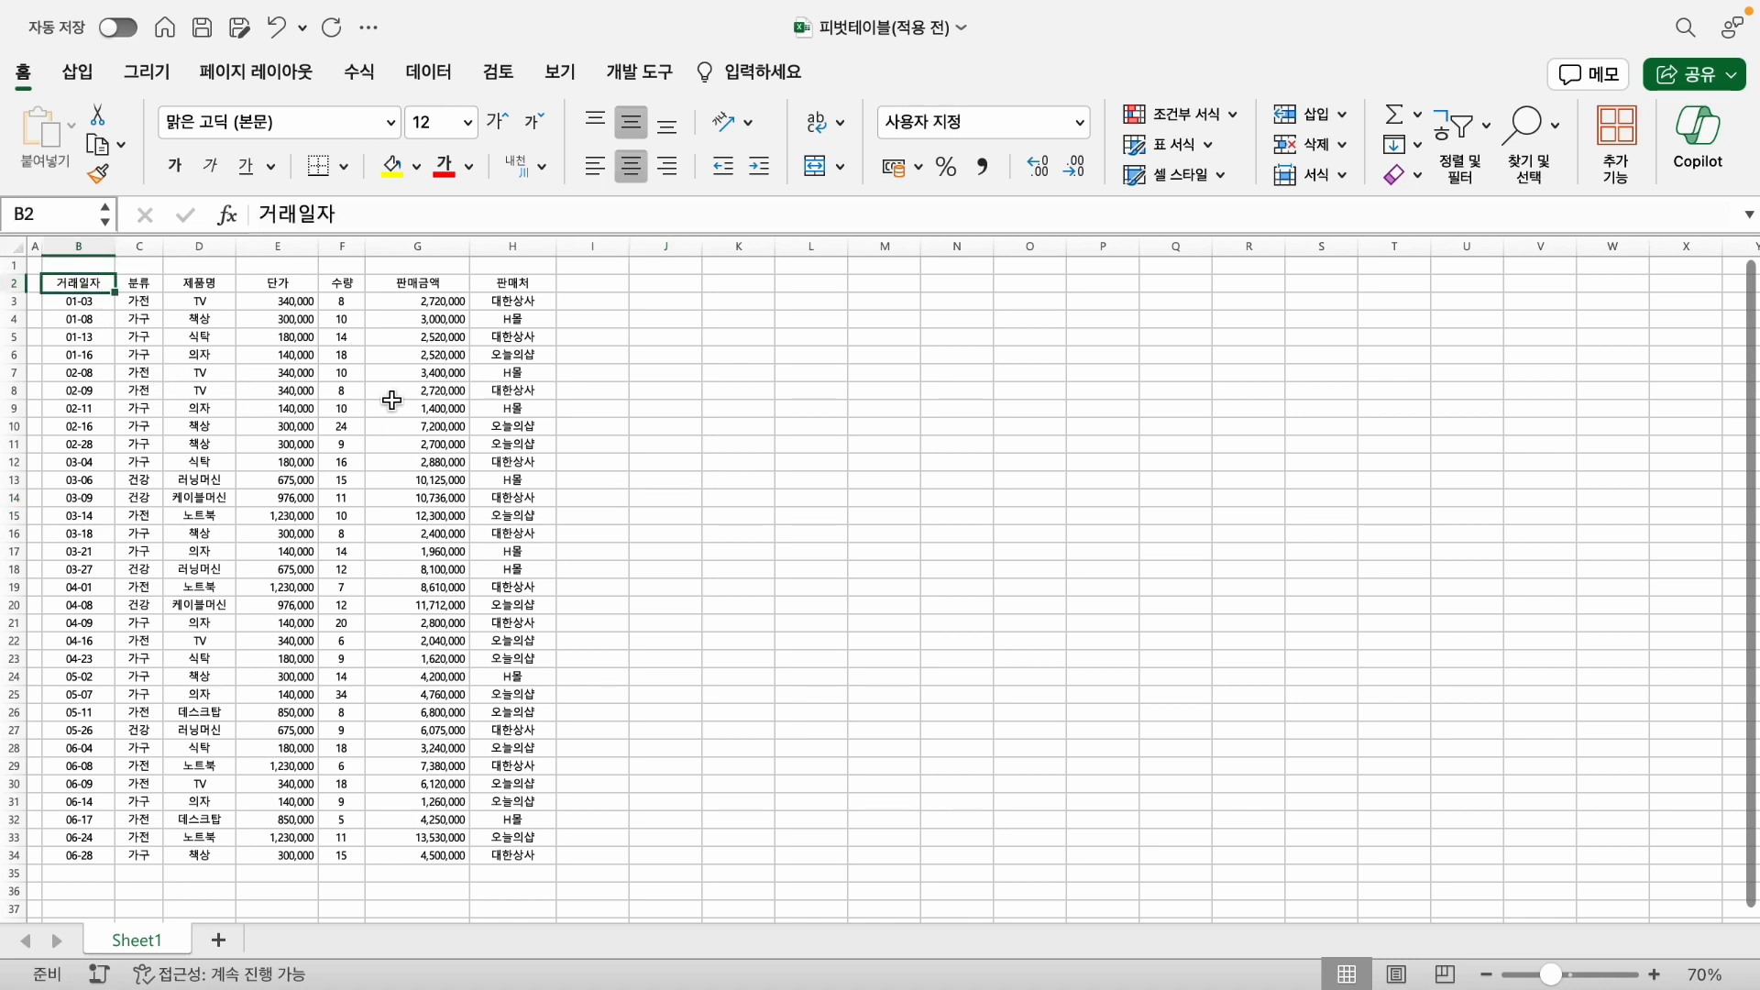
shift+click(550, 856)
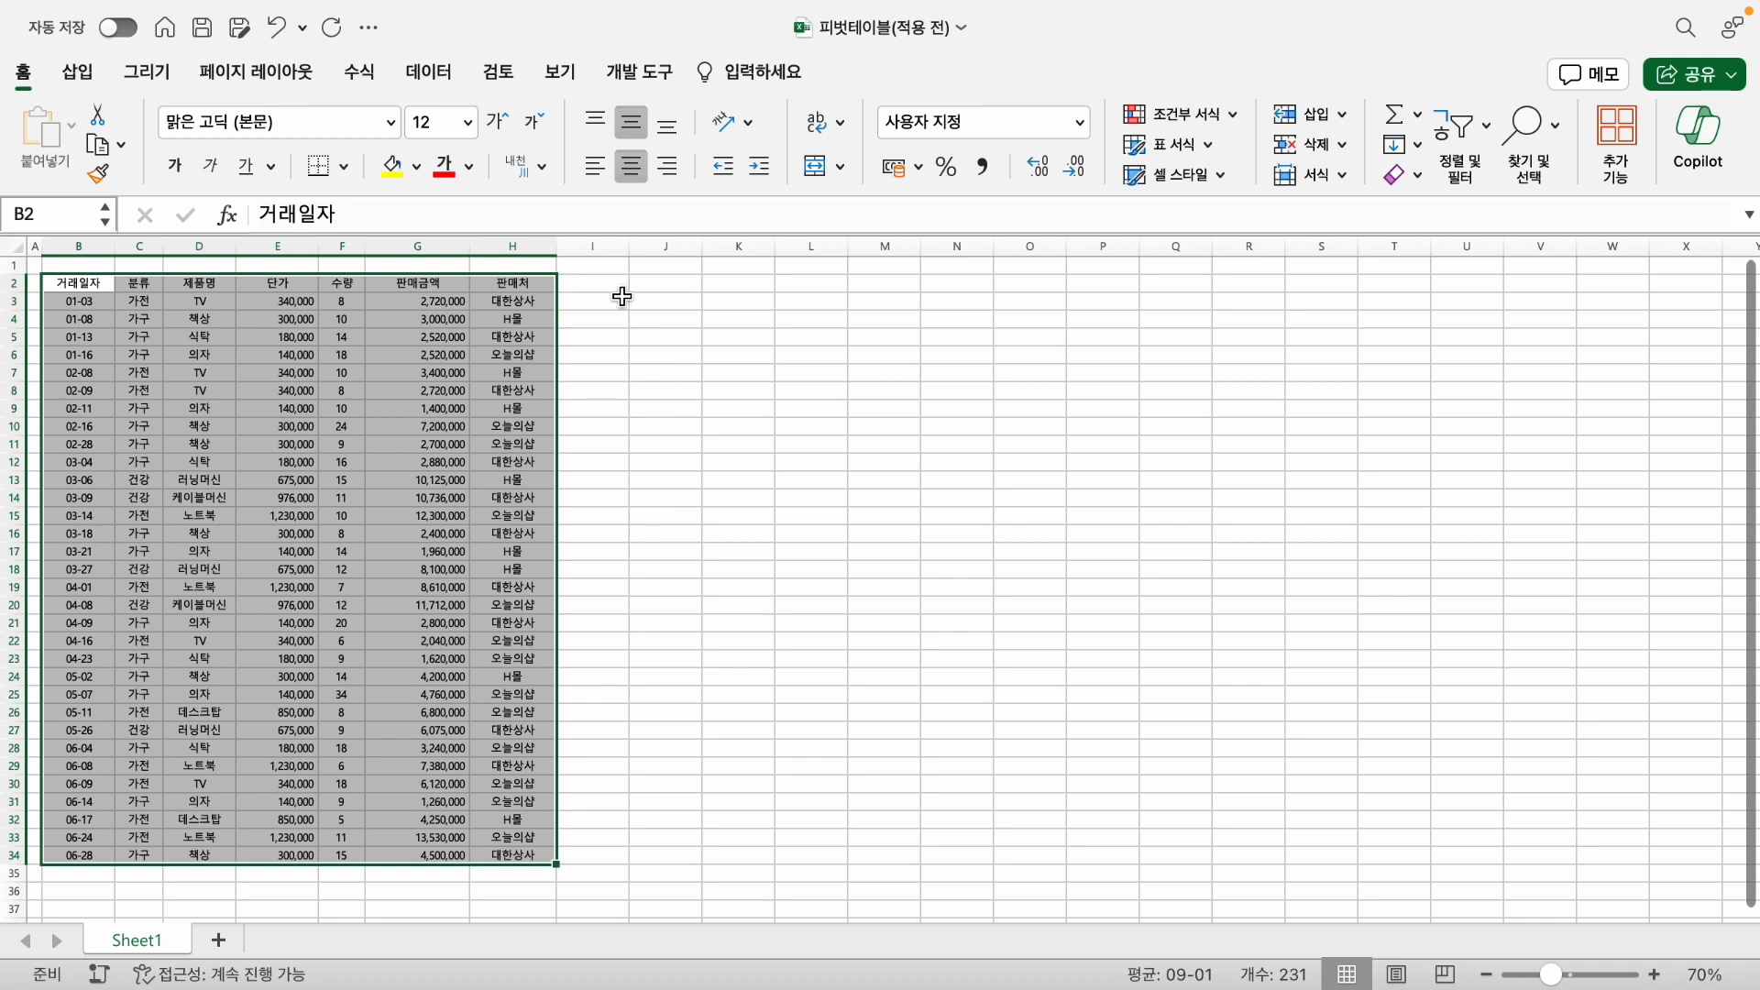
click(78, 73)
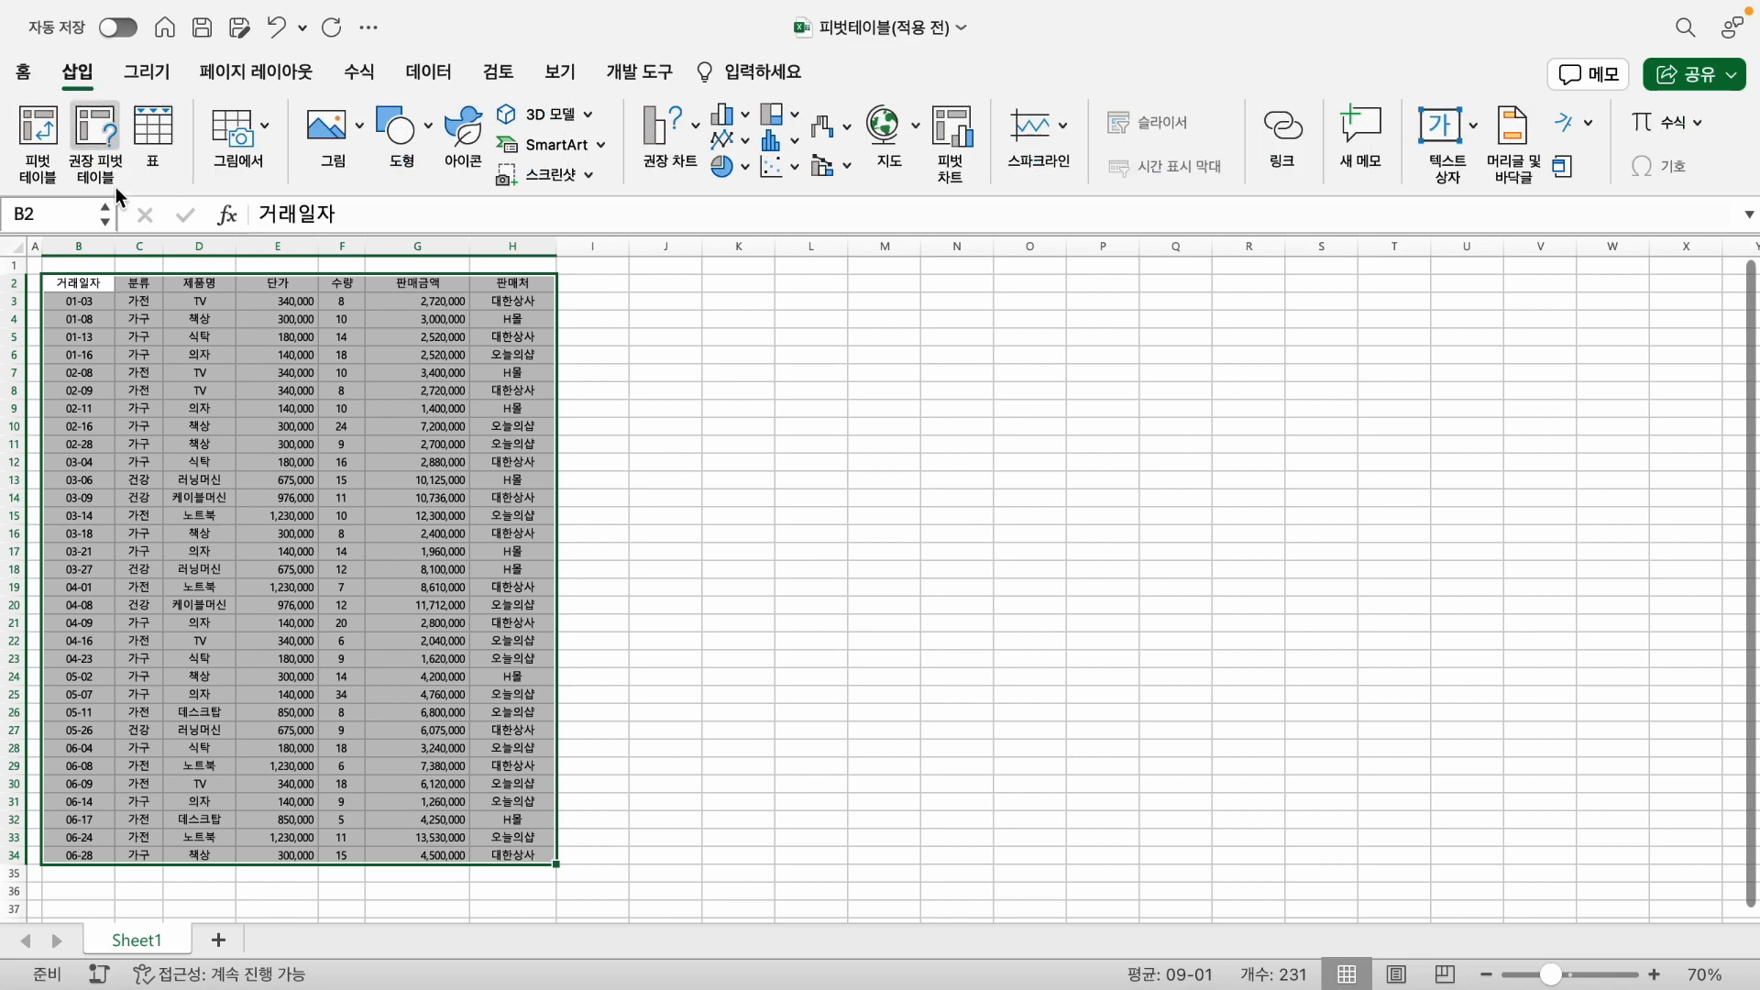
click(34, 138)
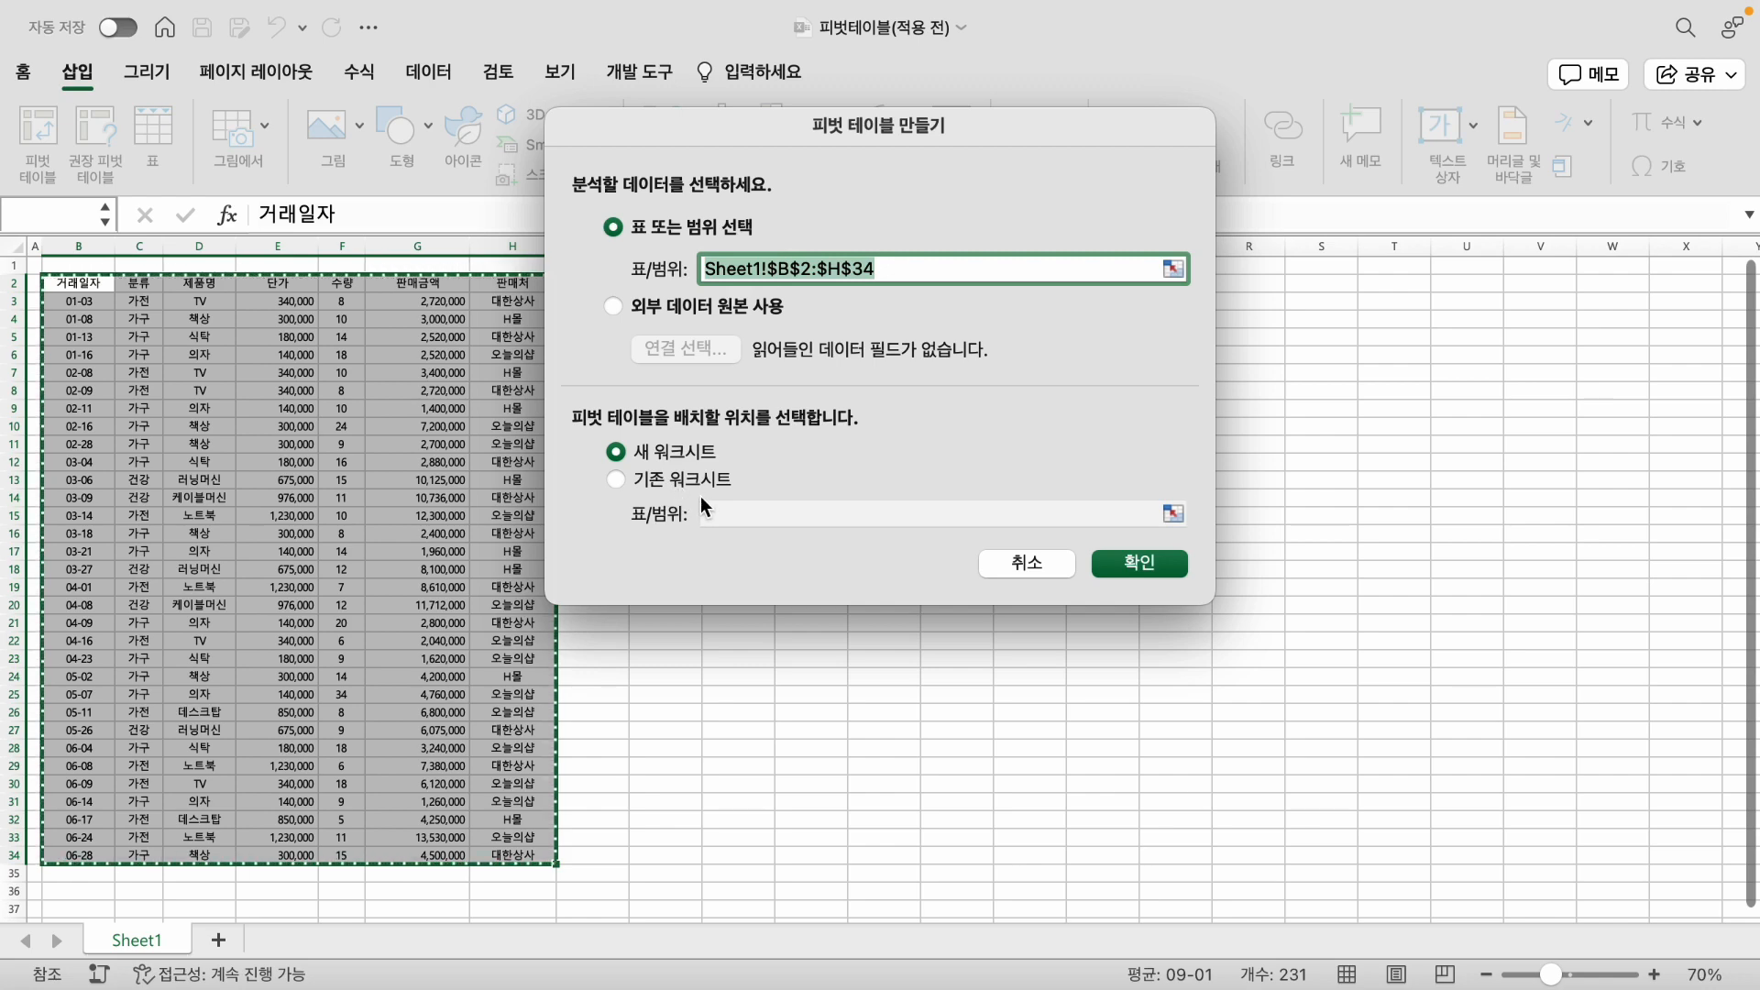
click(1154, 563)
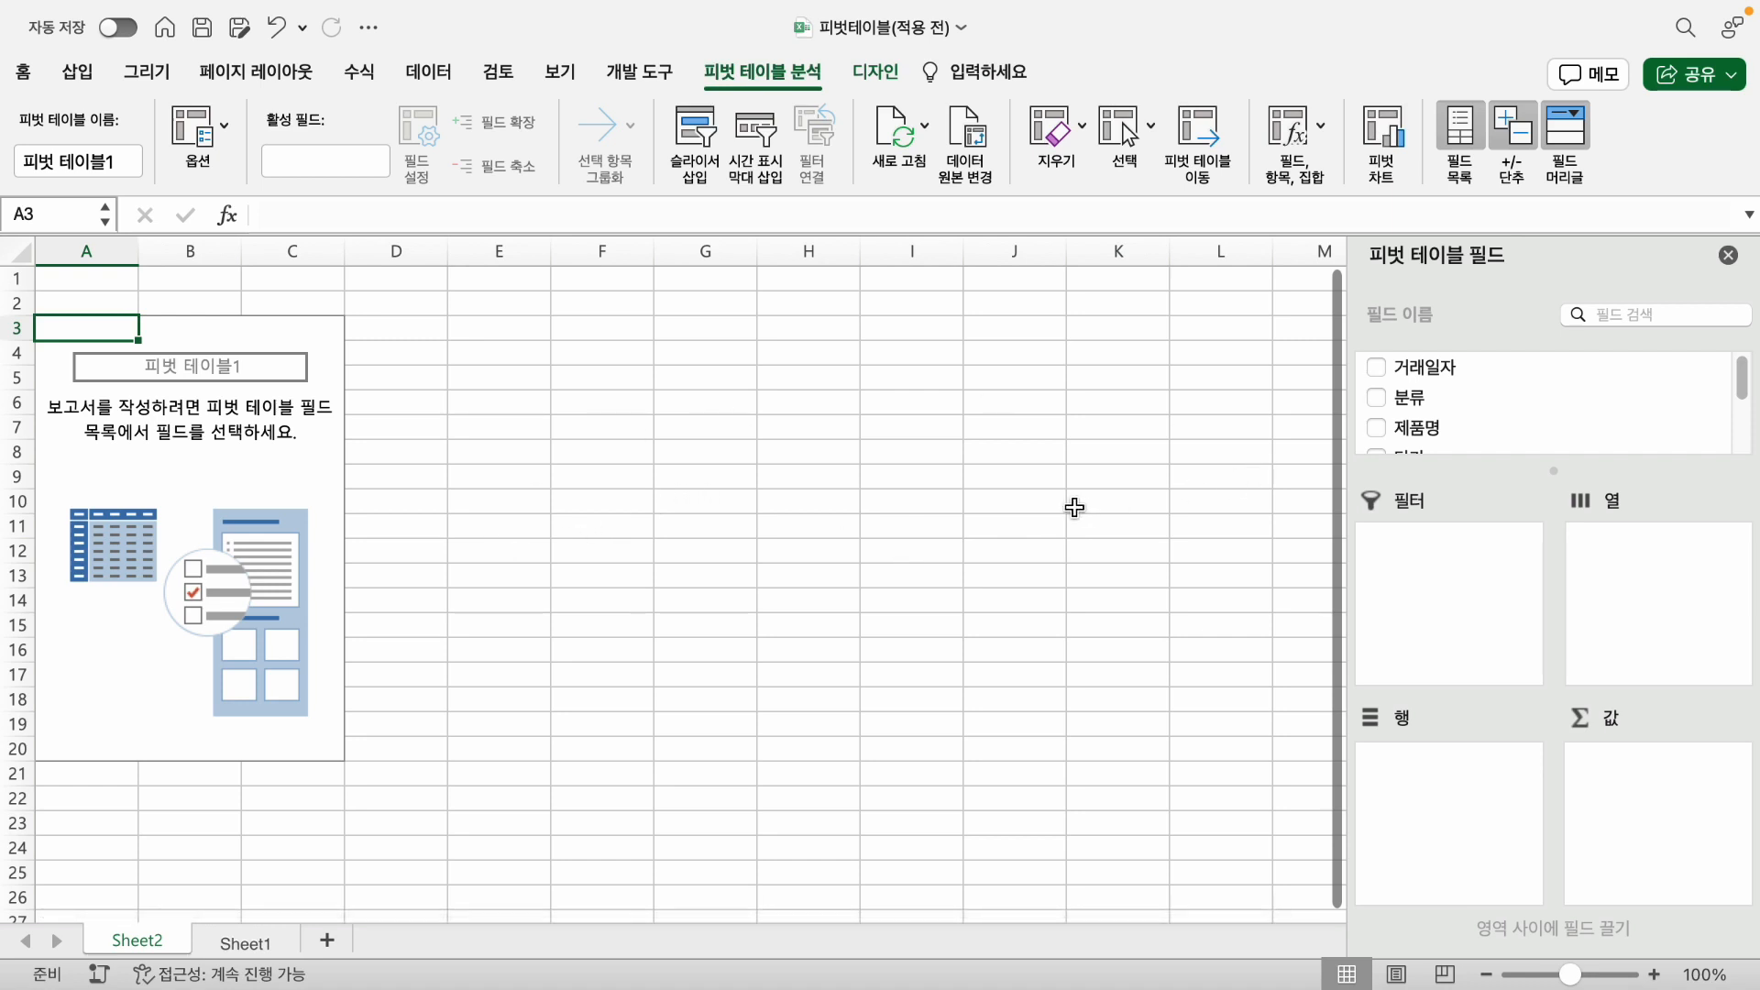
- Look over the empty pivot table layout and its field list, and check the source data on Sheet1
click(244, 468)
click(110, 451)
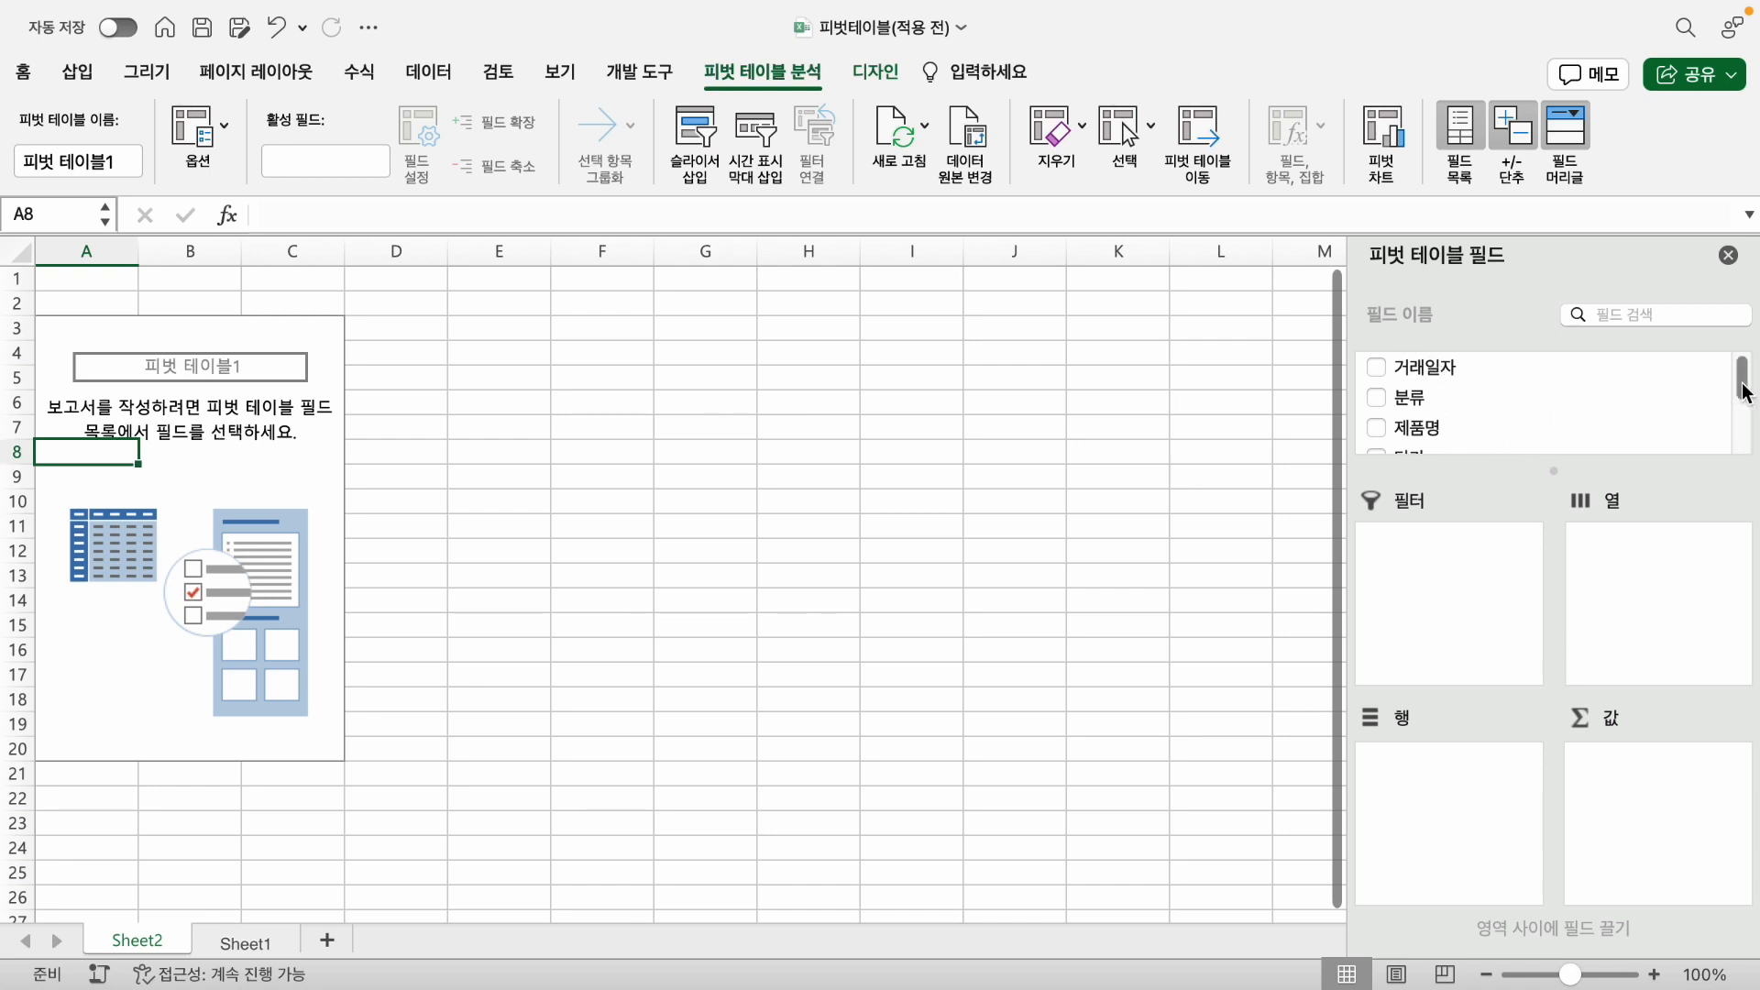
mouse_move(1739, 377)
mouse_down()
mouse_move(1742, 435)
mouse_move(1741, 376)
mouse_up()
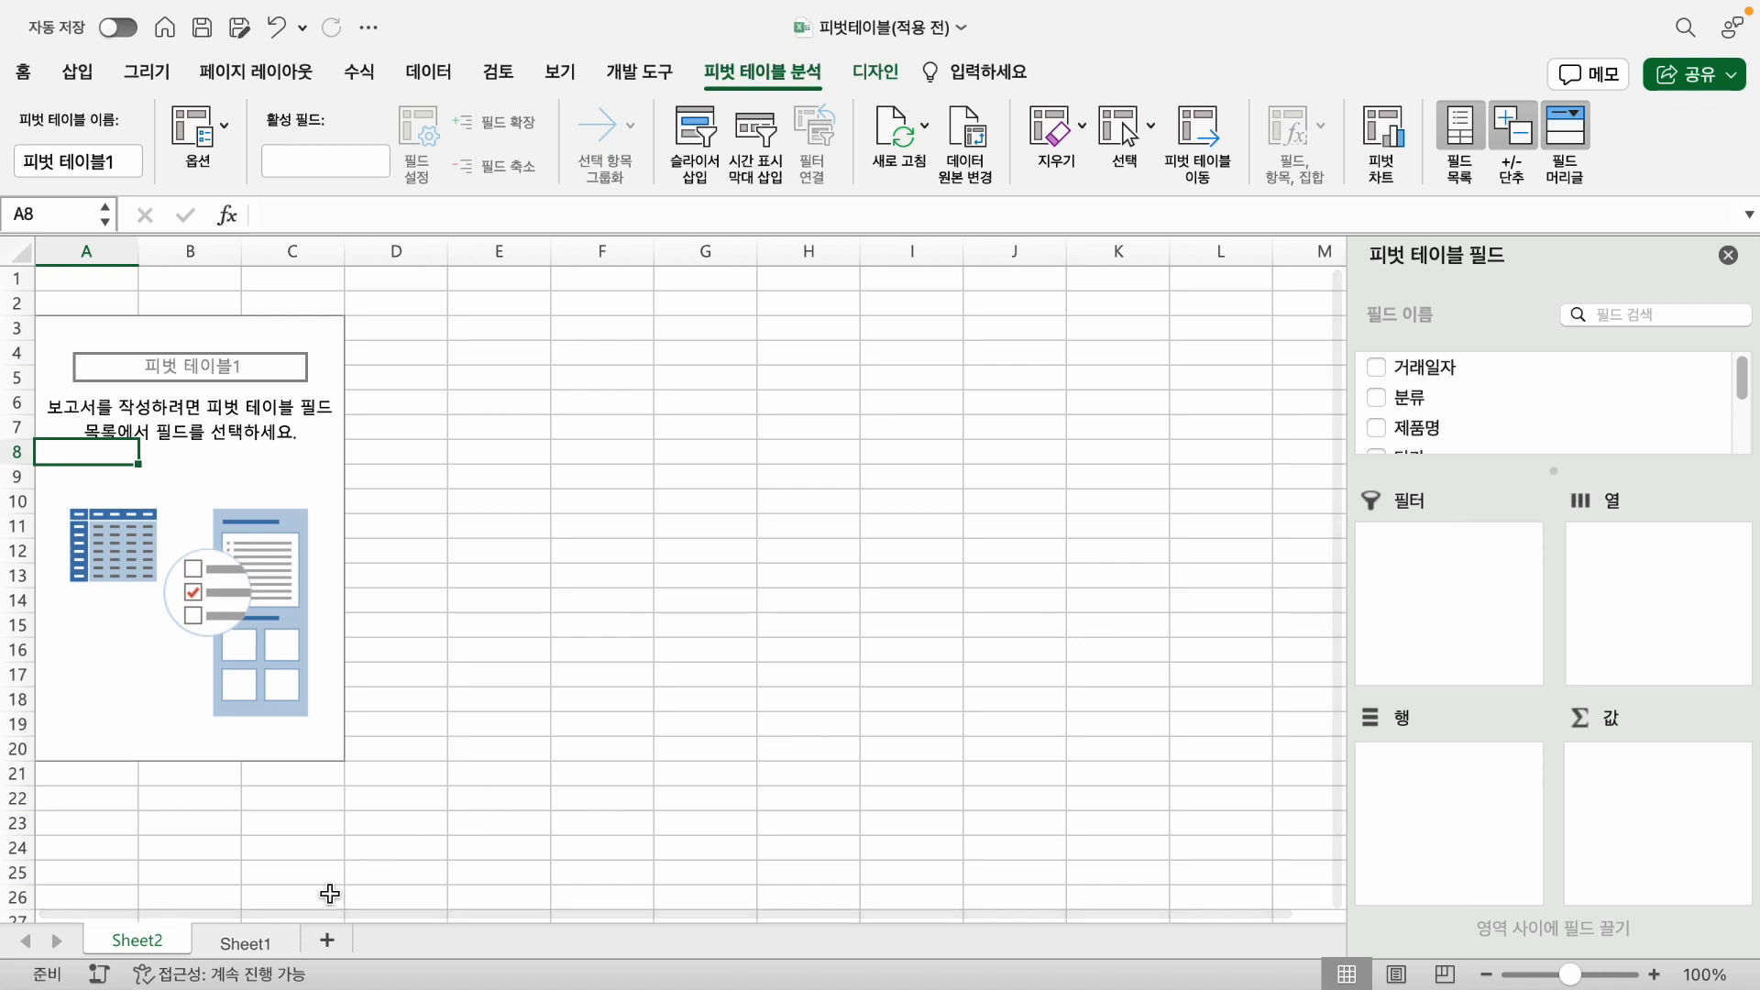
click(268, 939)
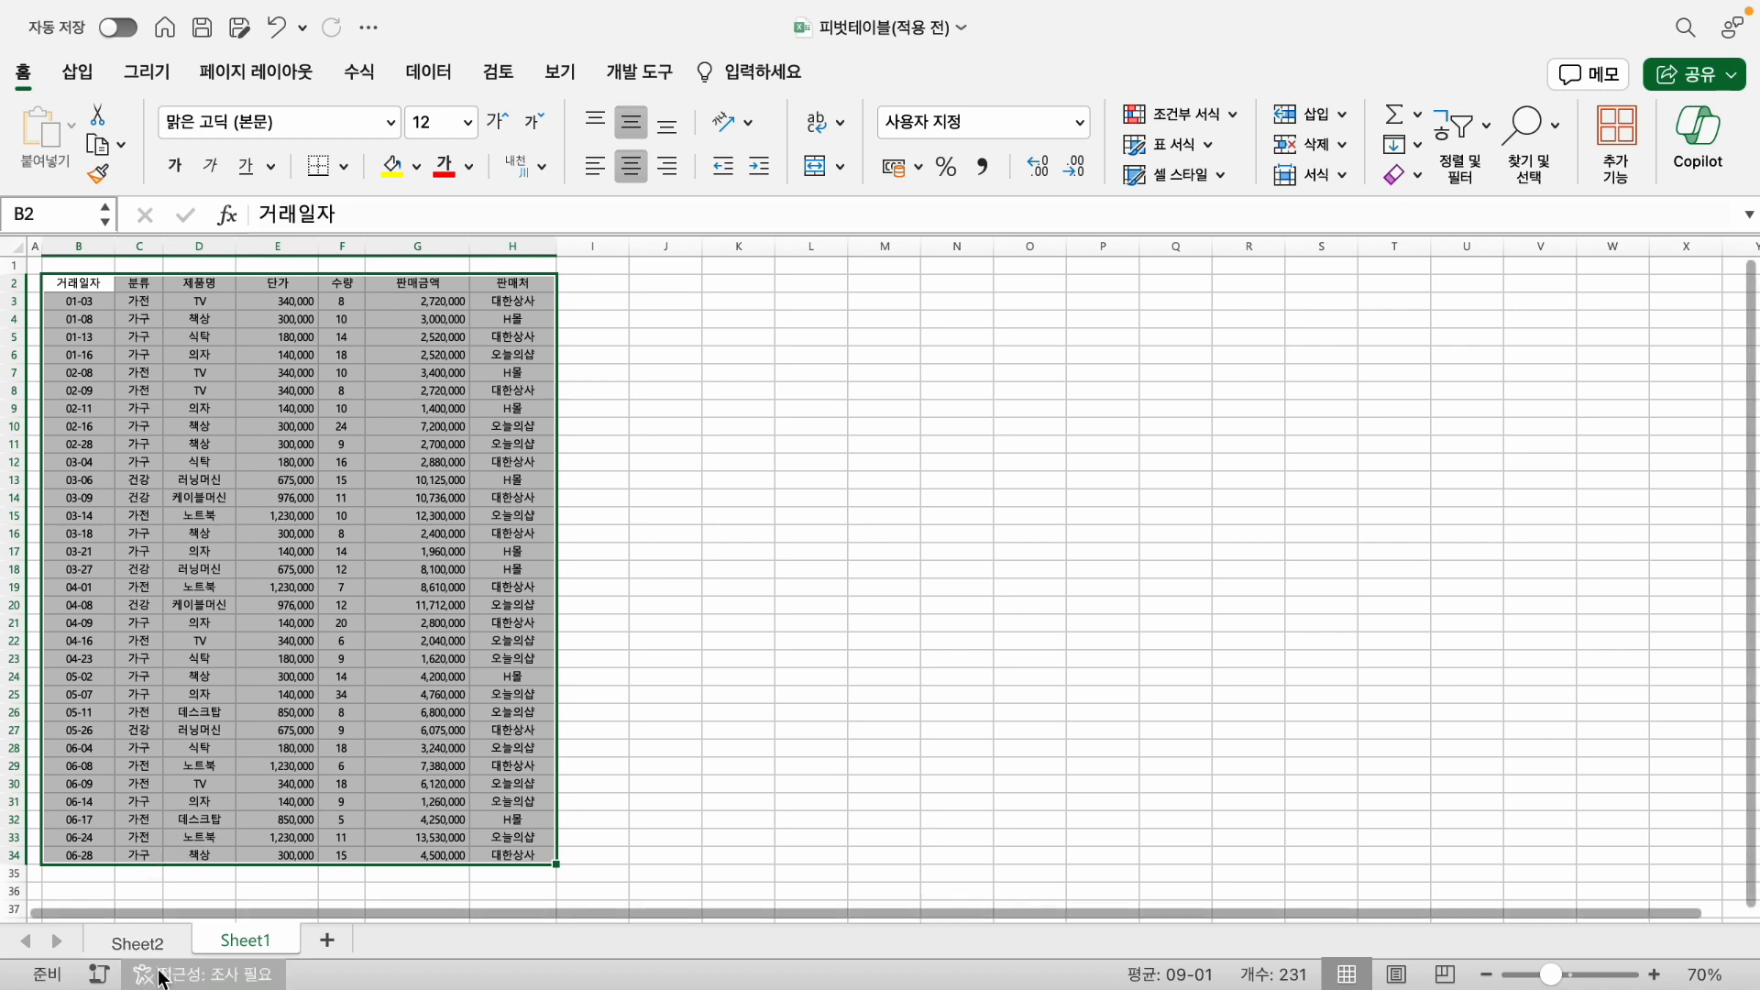
click(156, 941)
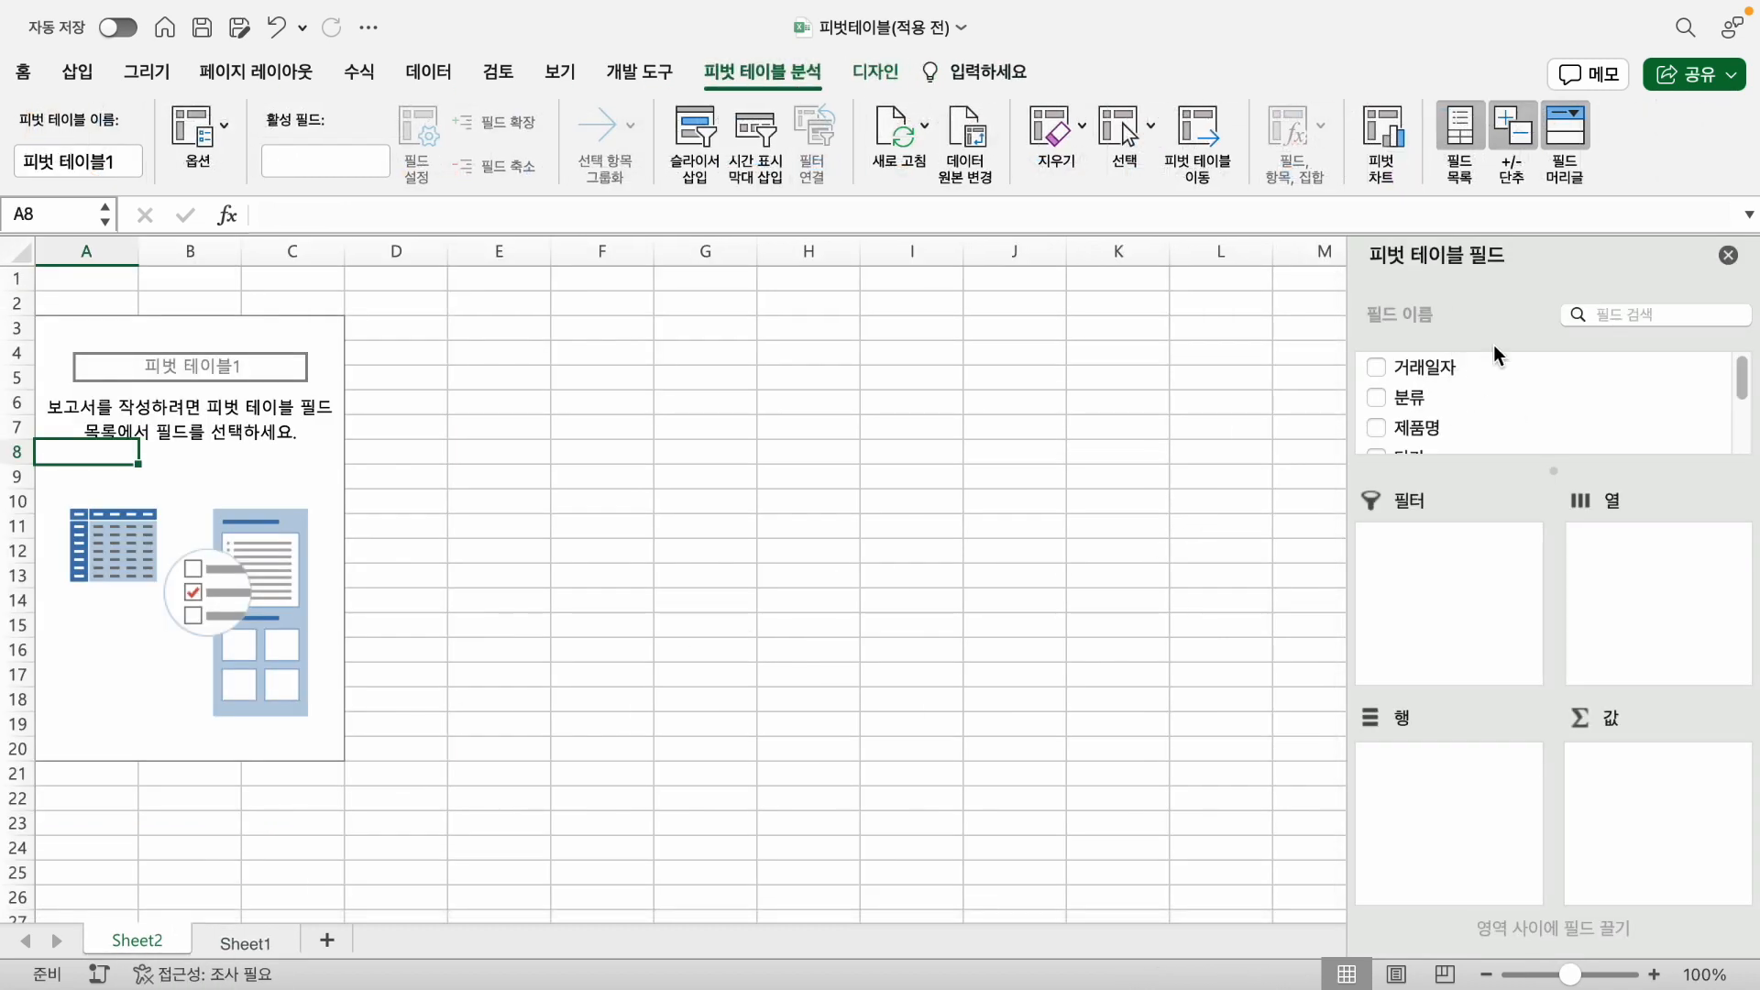
- Add the 판매처 field to the pivot table as a report filter
scroll(1488, 369, down, 1)
scroll(1487, 376, down, 3)
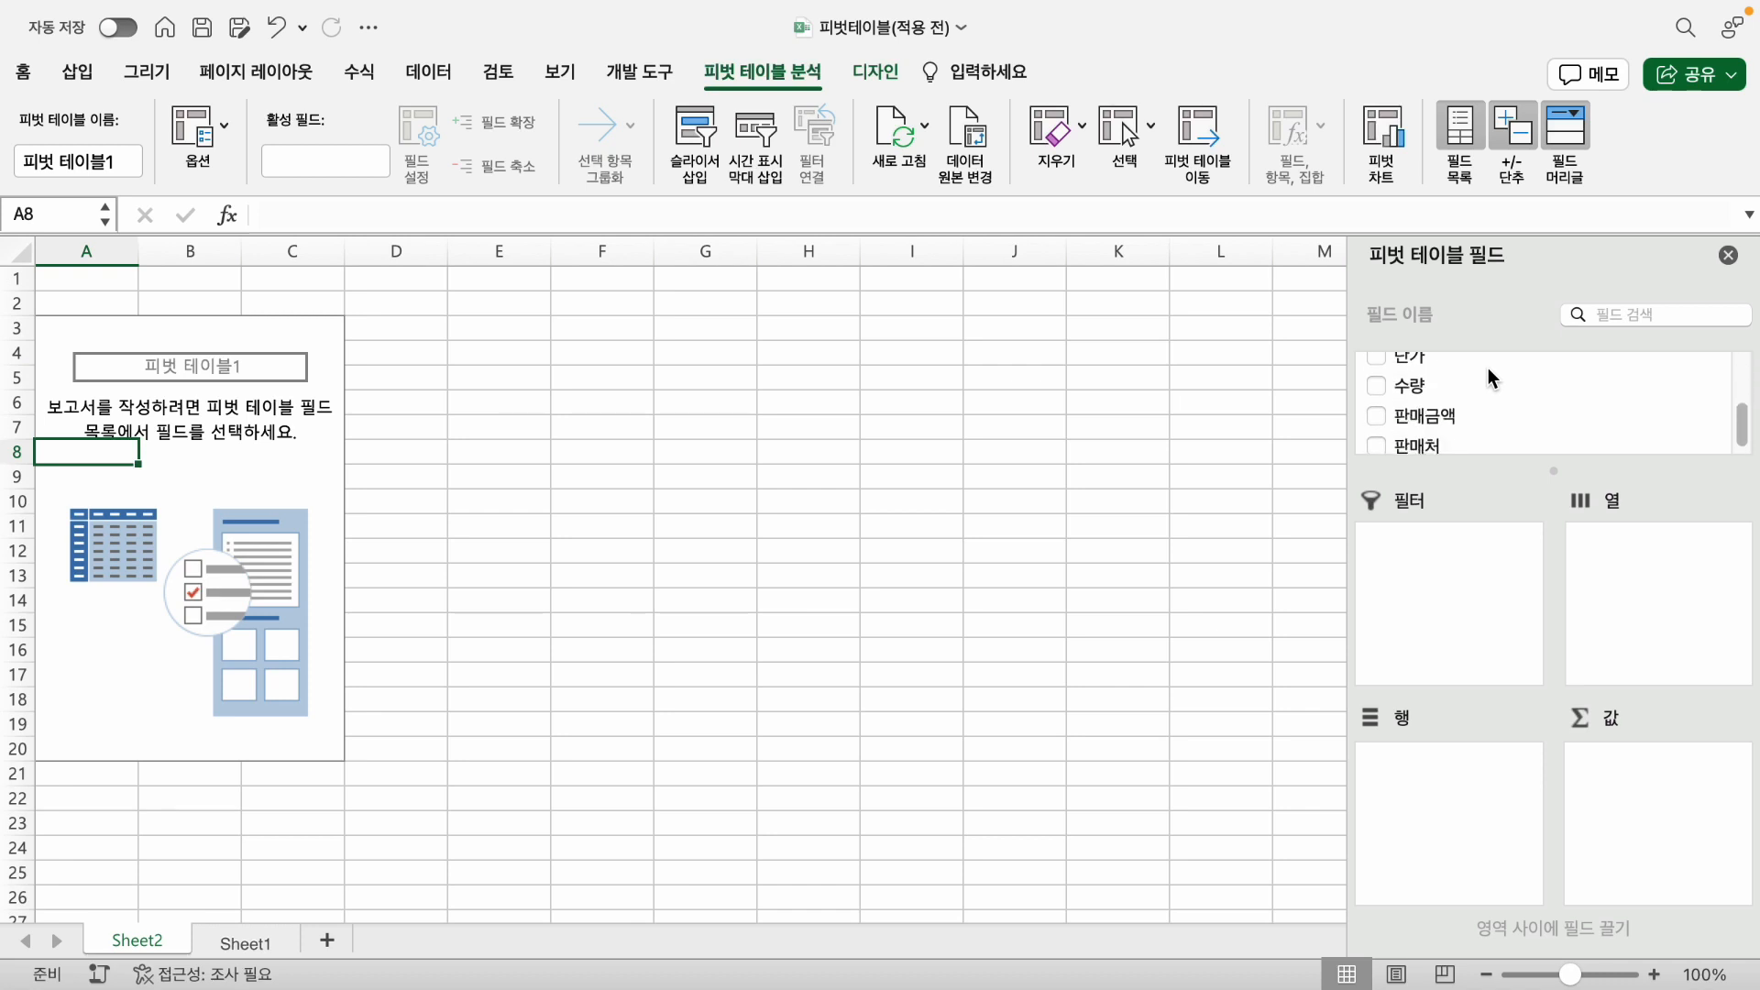
click(1380, 437)
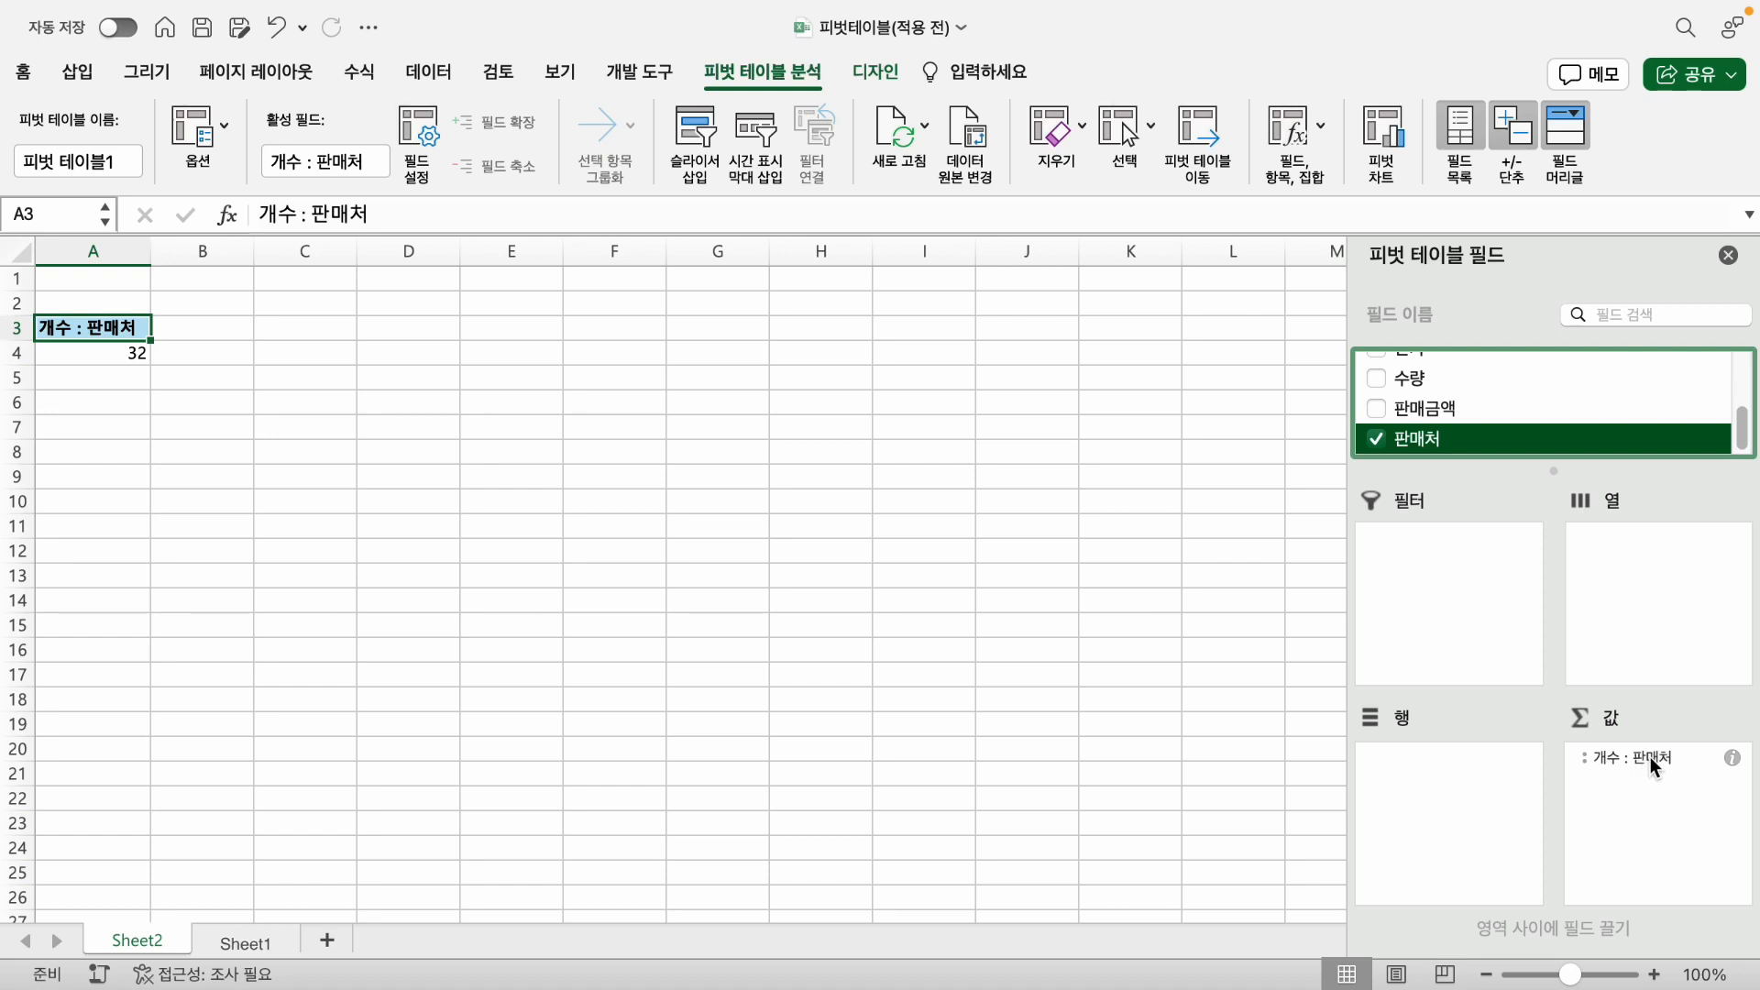
click(1650, 756)
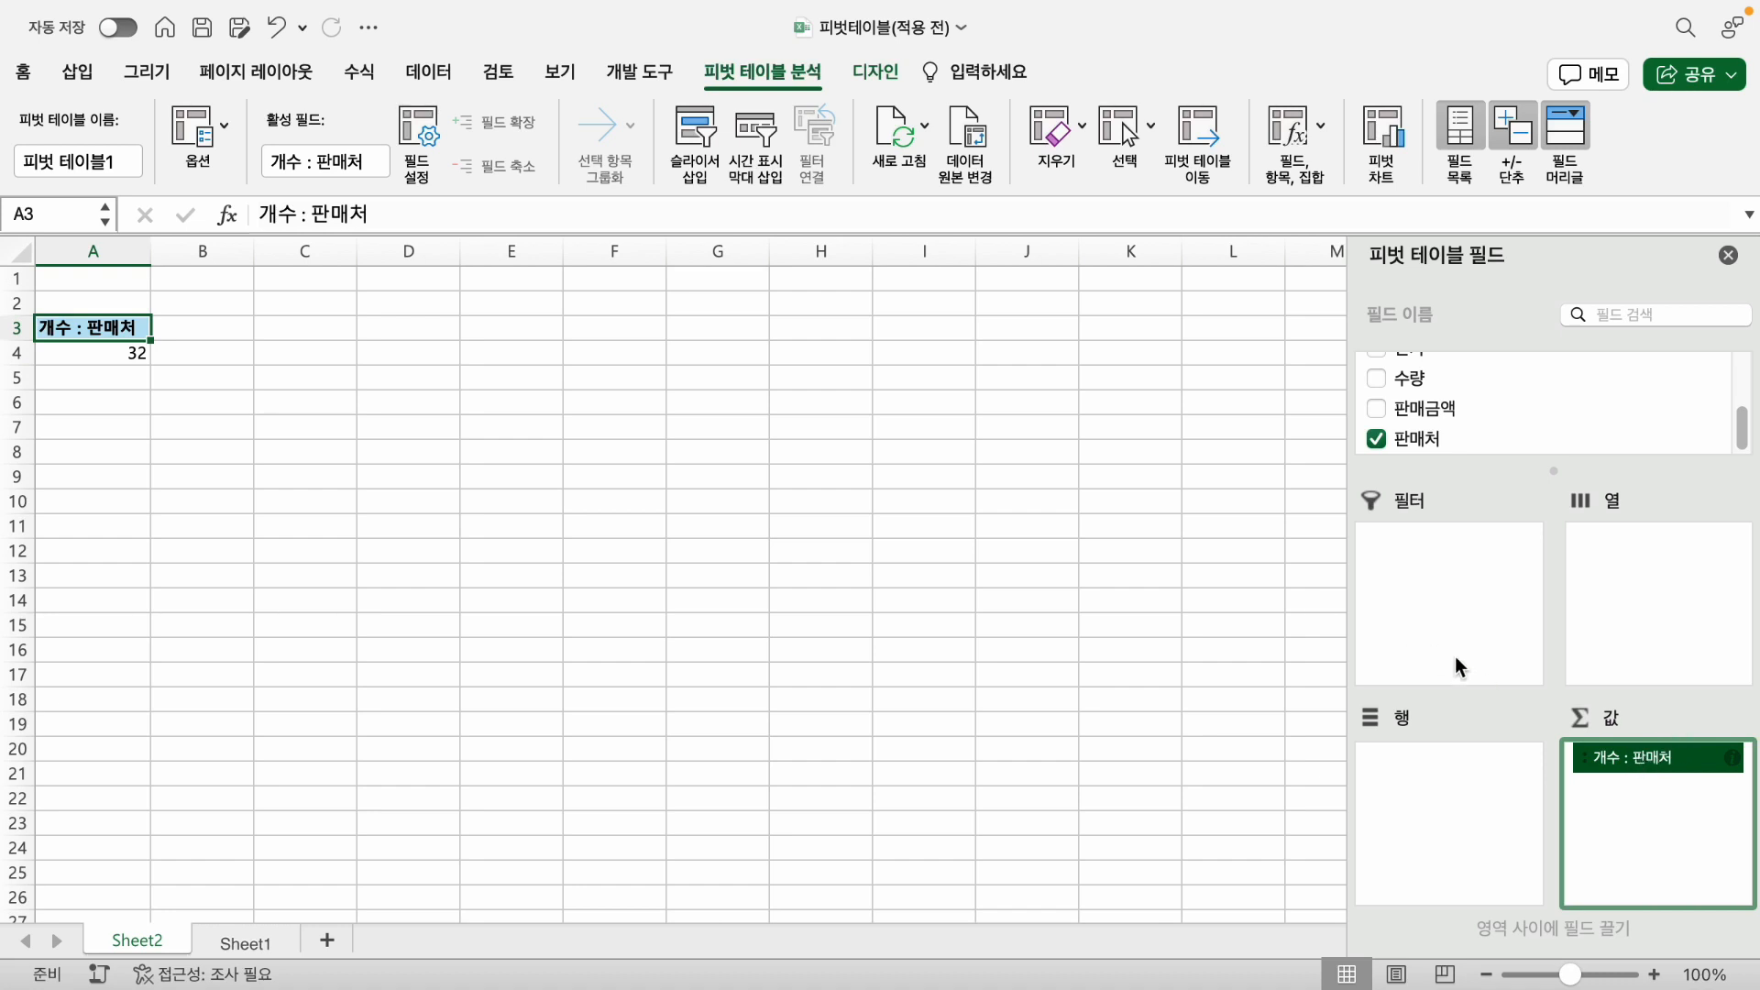
drag(1654, 757, 1434, 555)
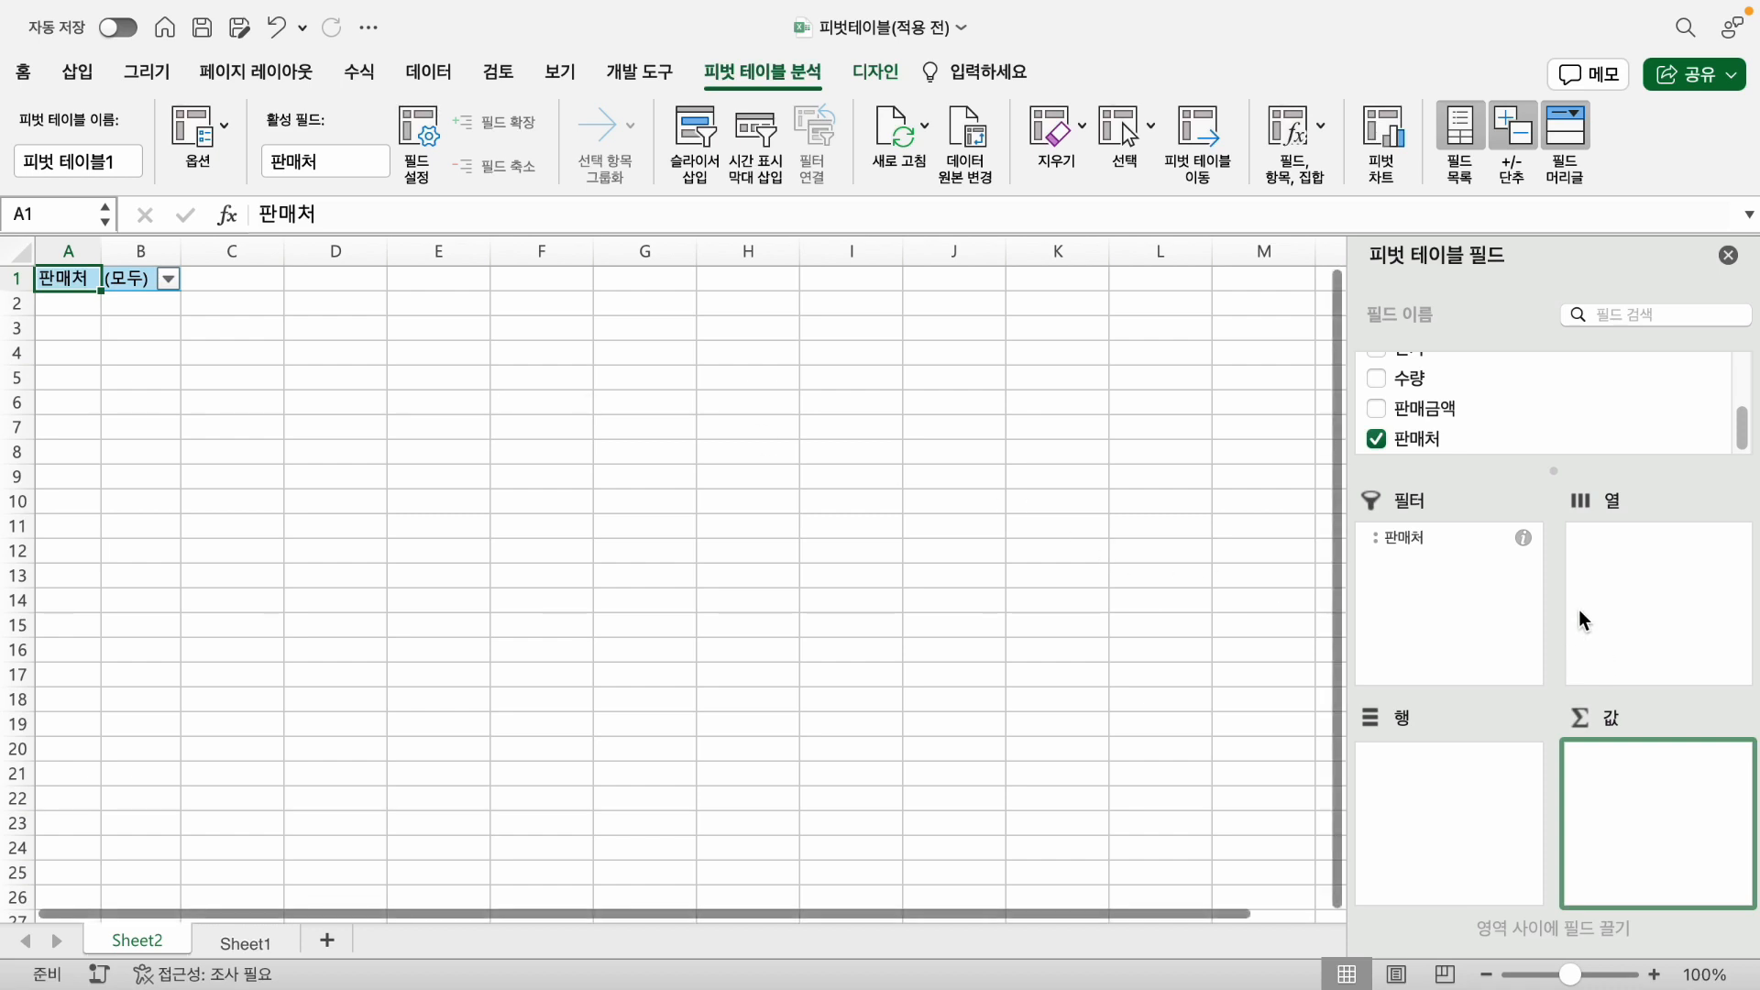
- Add 분류 as a column field of the pivot table, with 제품명 nested beneath it
scroll(1472, 418, up, 3)
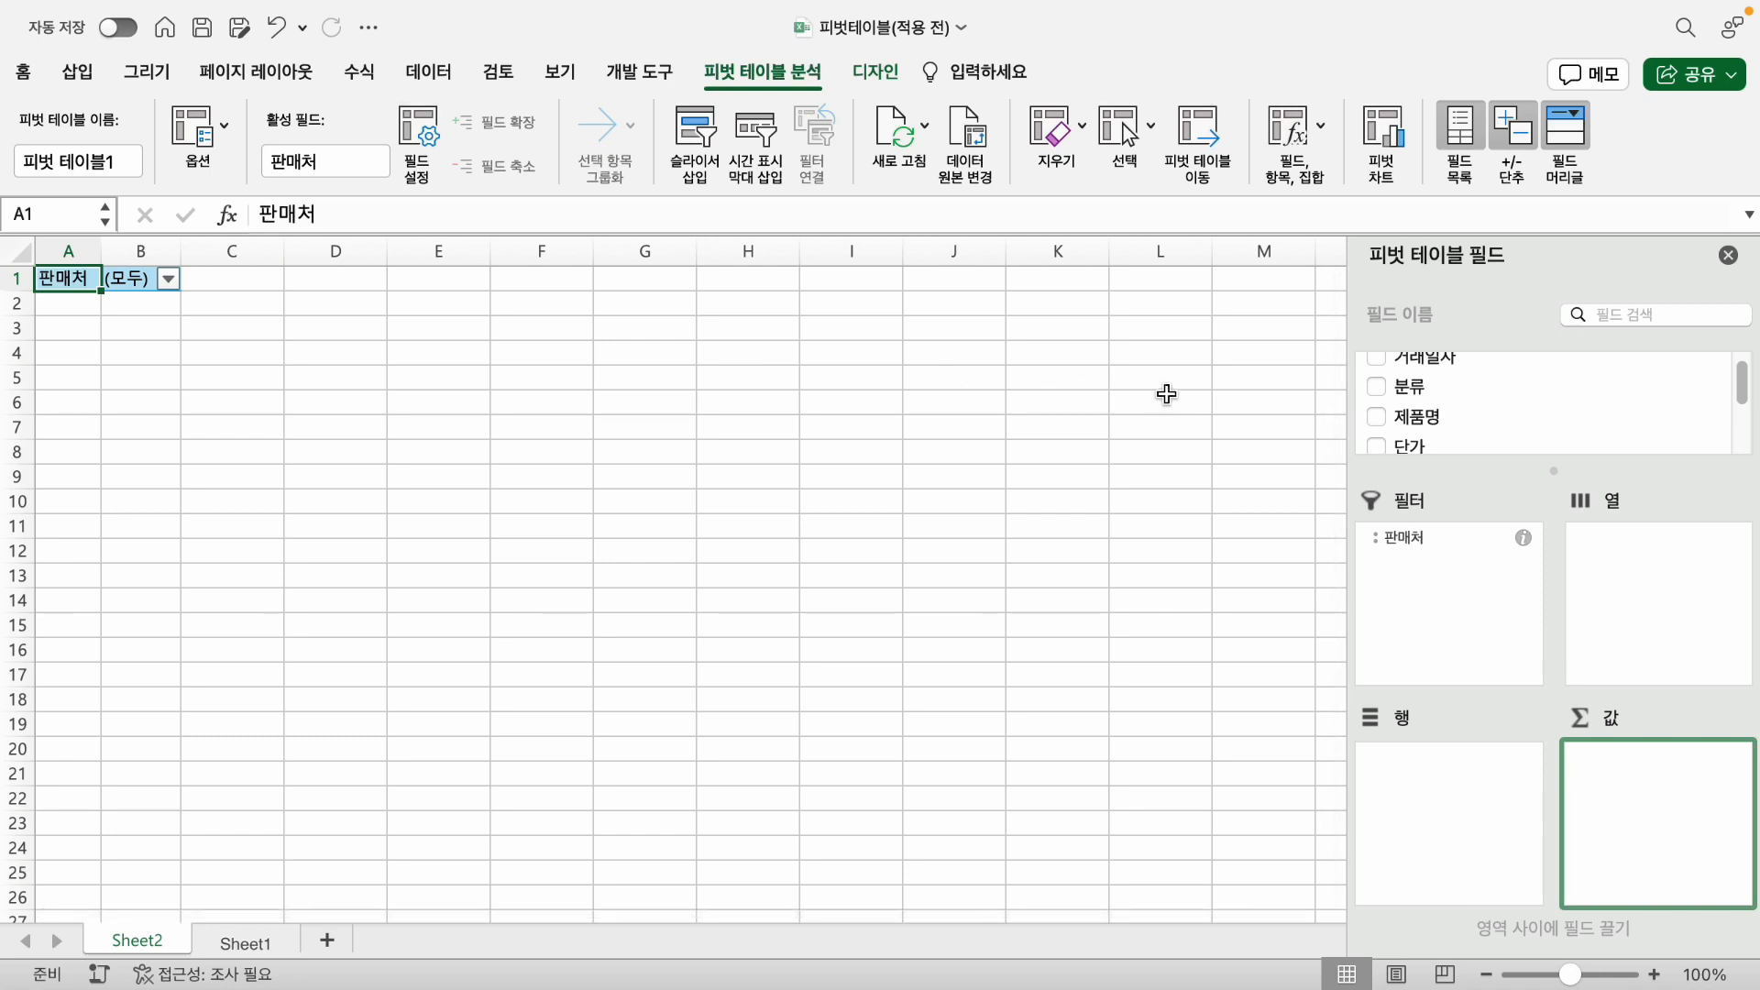
click(1377, 388)
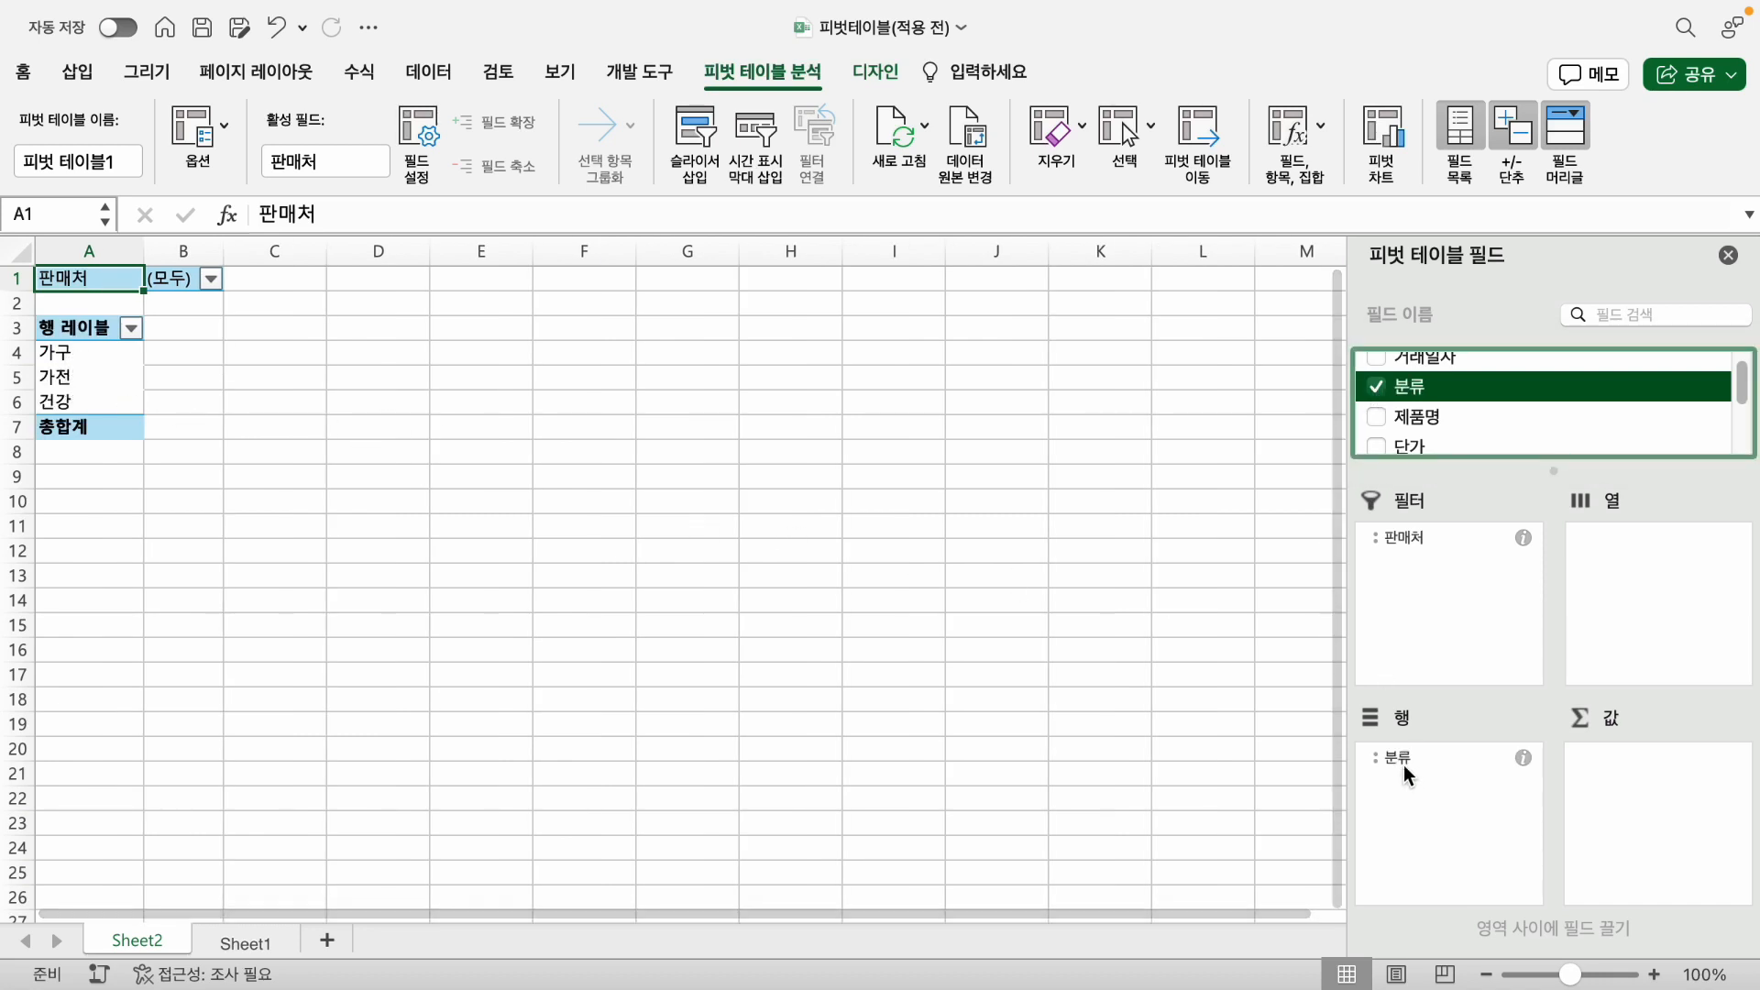
drag(1402, 762, 1628, 613)
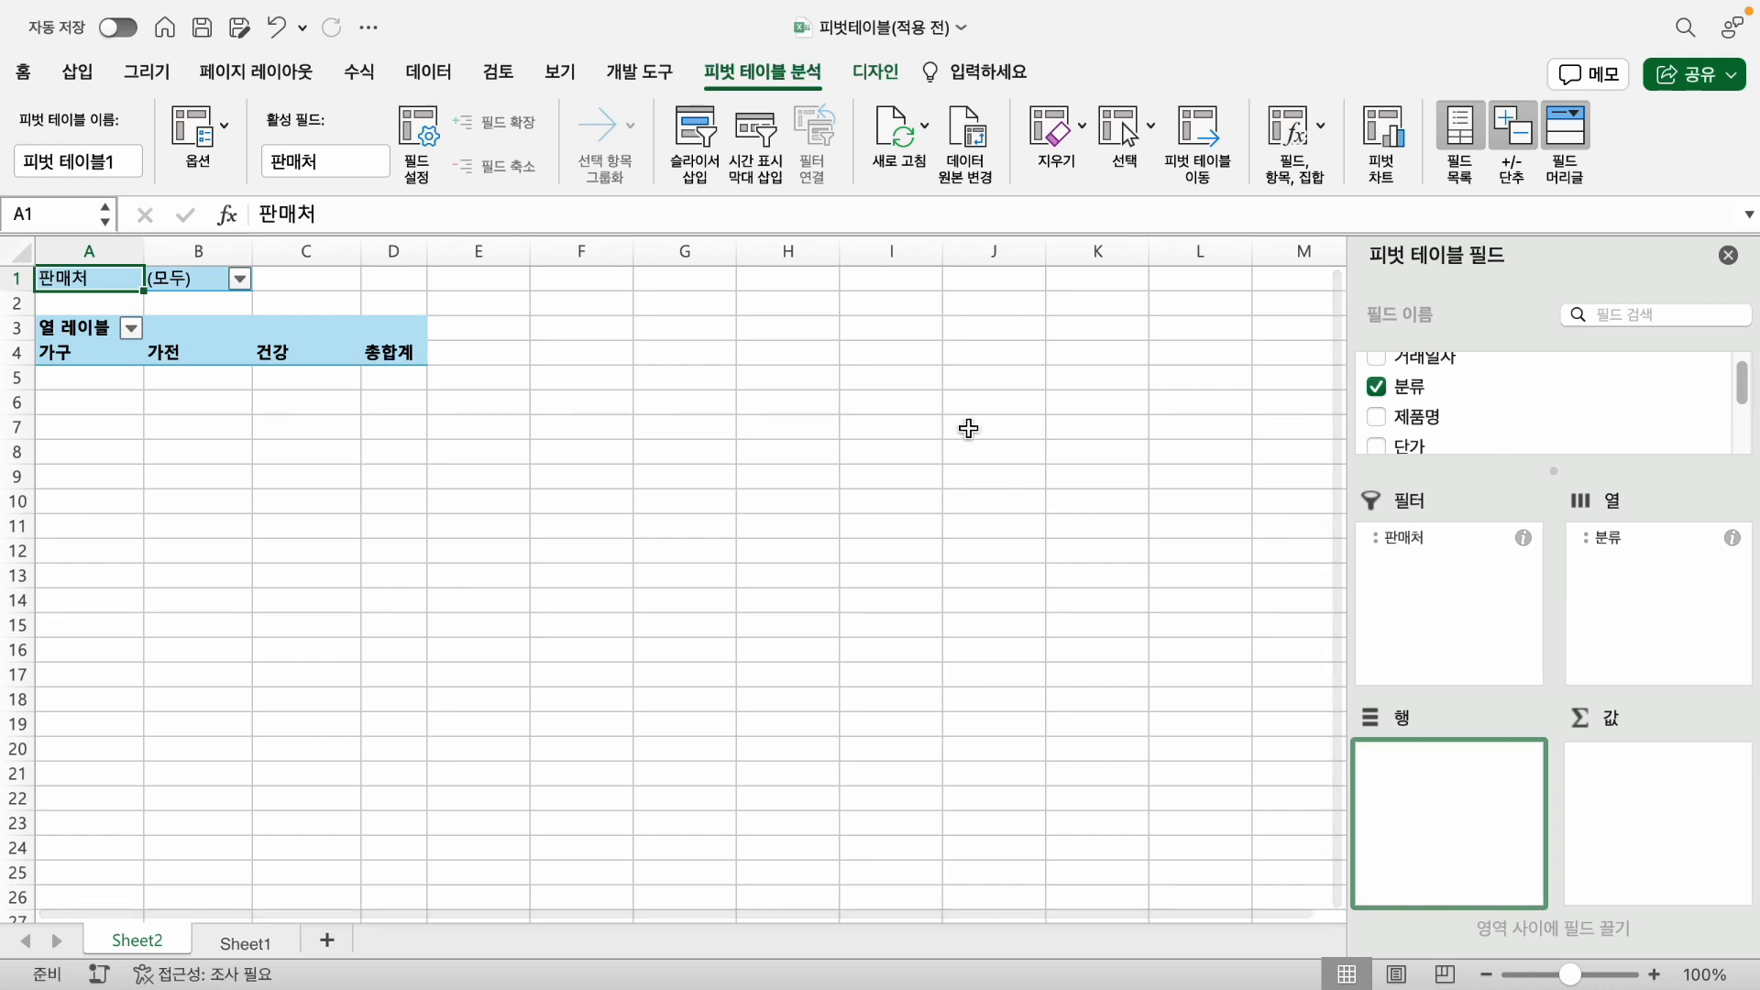
click(1378, 418)
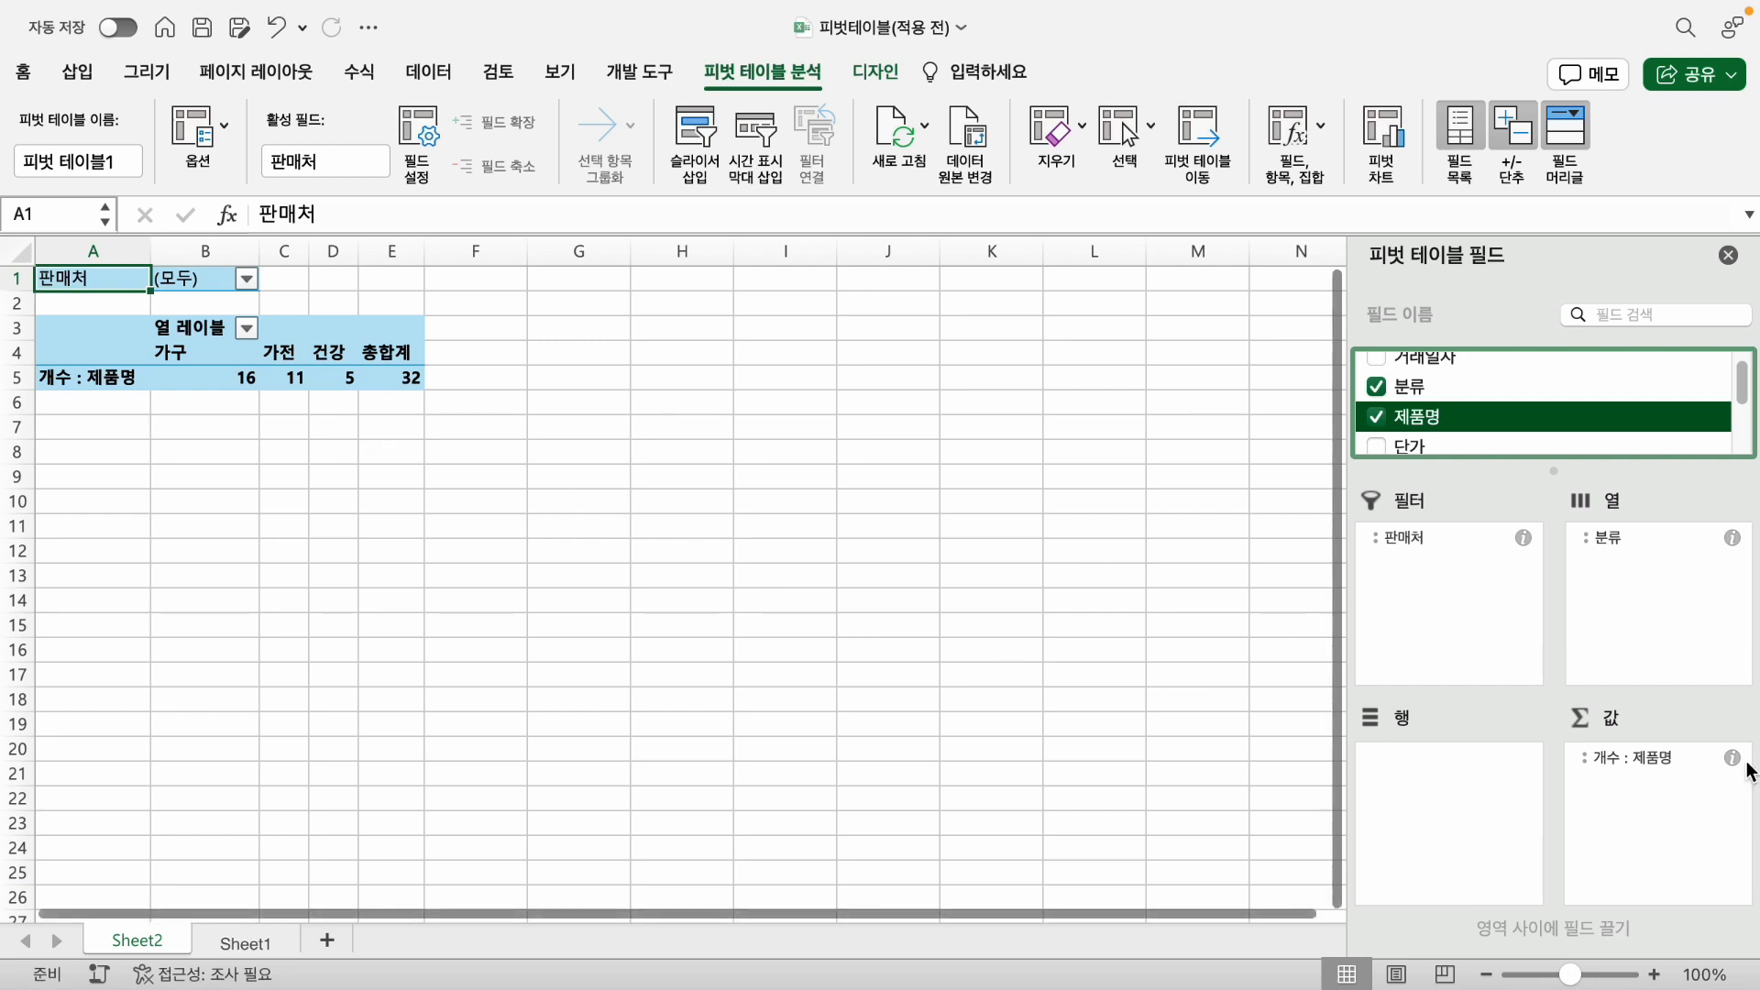
drag(1639, 756, 1646, 567)
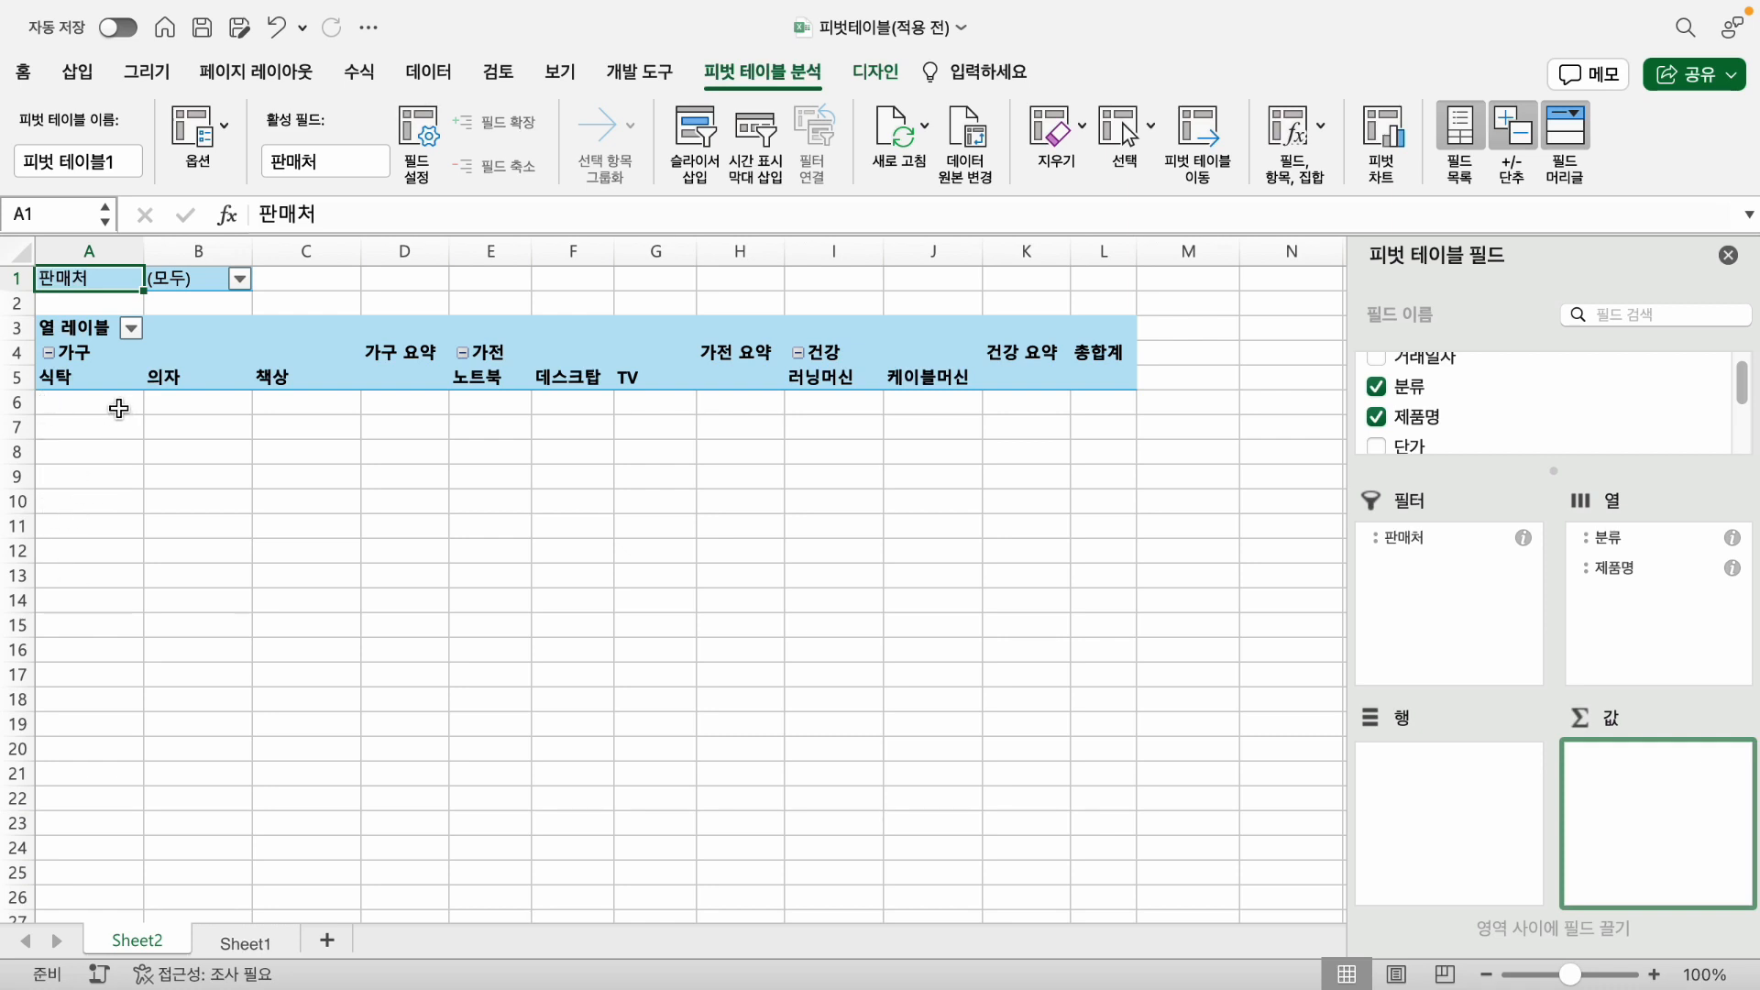
- Check the source data on Sheet1 and add 거래일자 as the row field of the pivot table
click(241, 944)
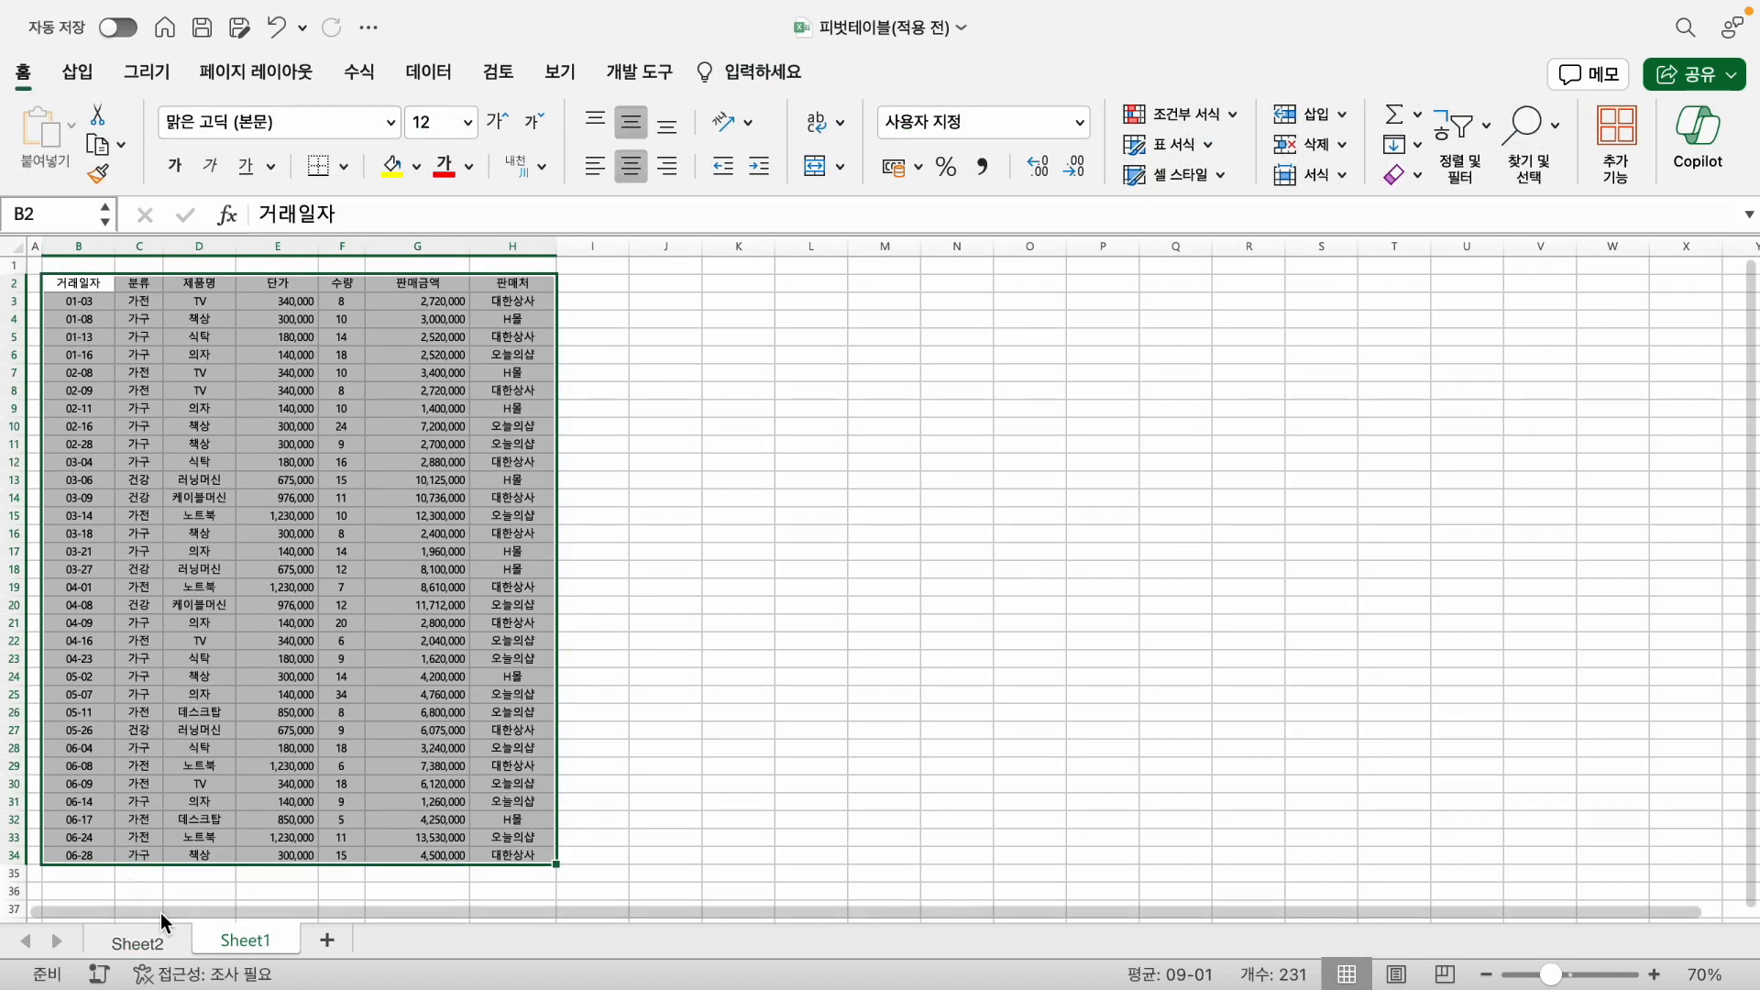
click(162, 936)
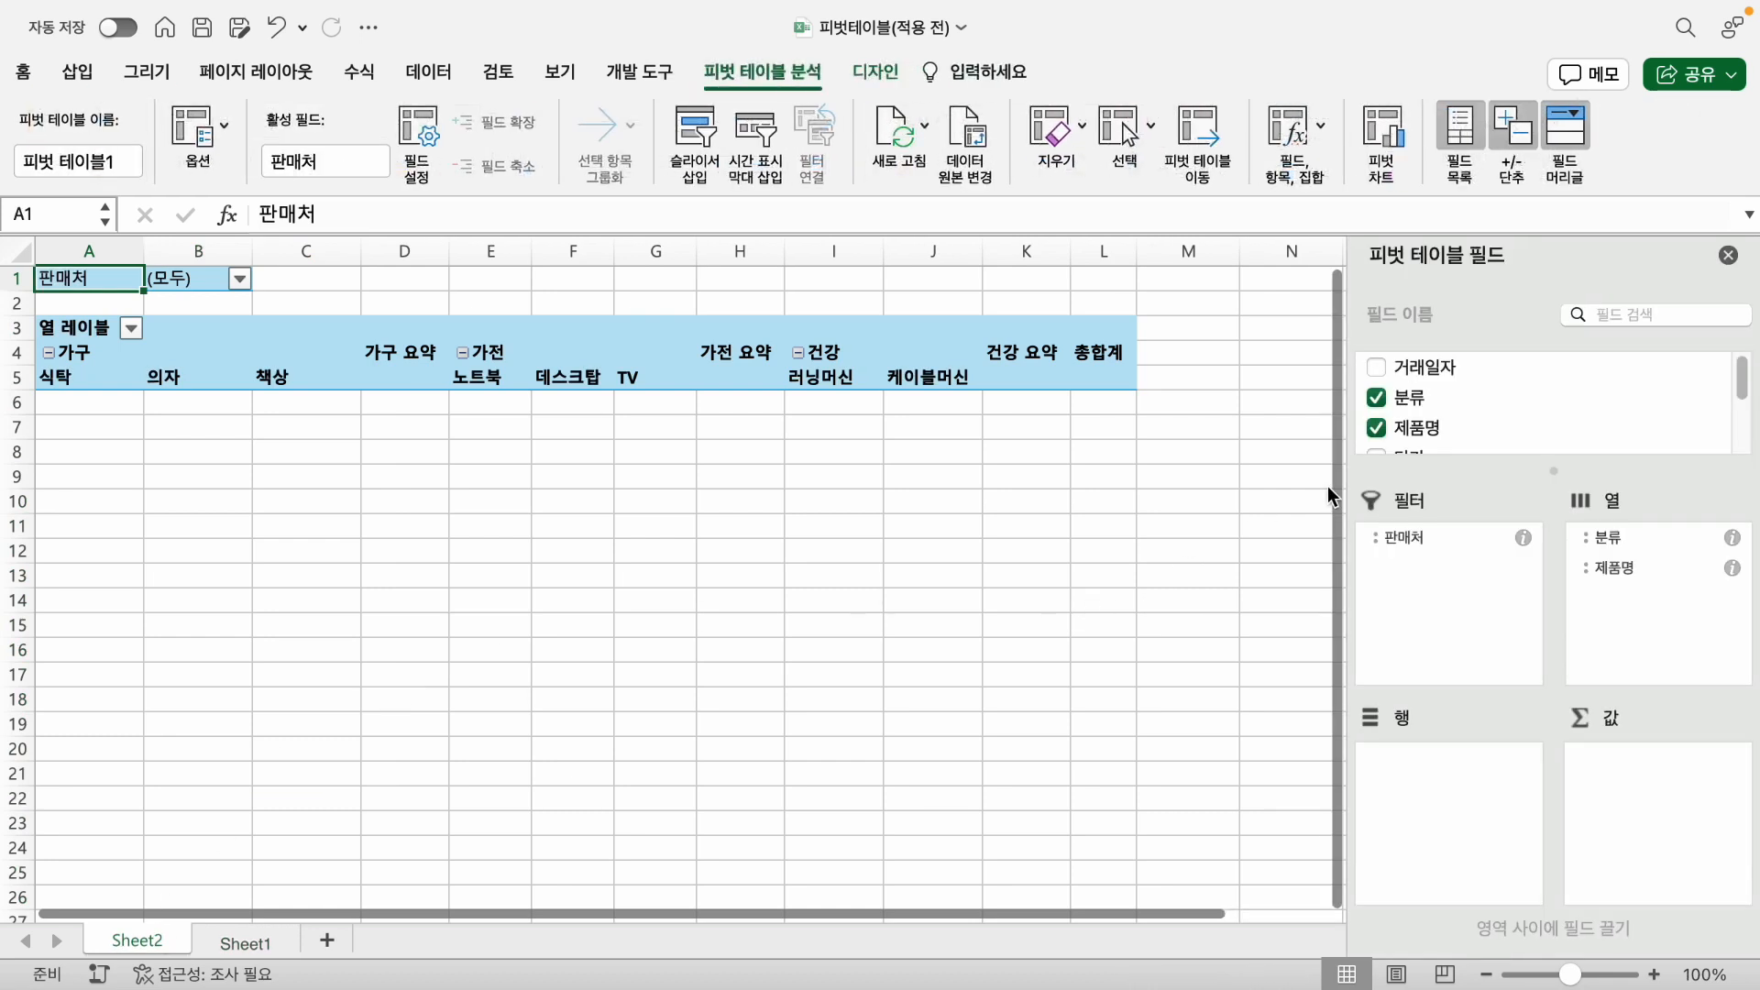
click(1374, 368)
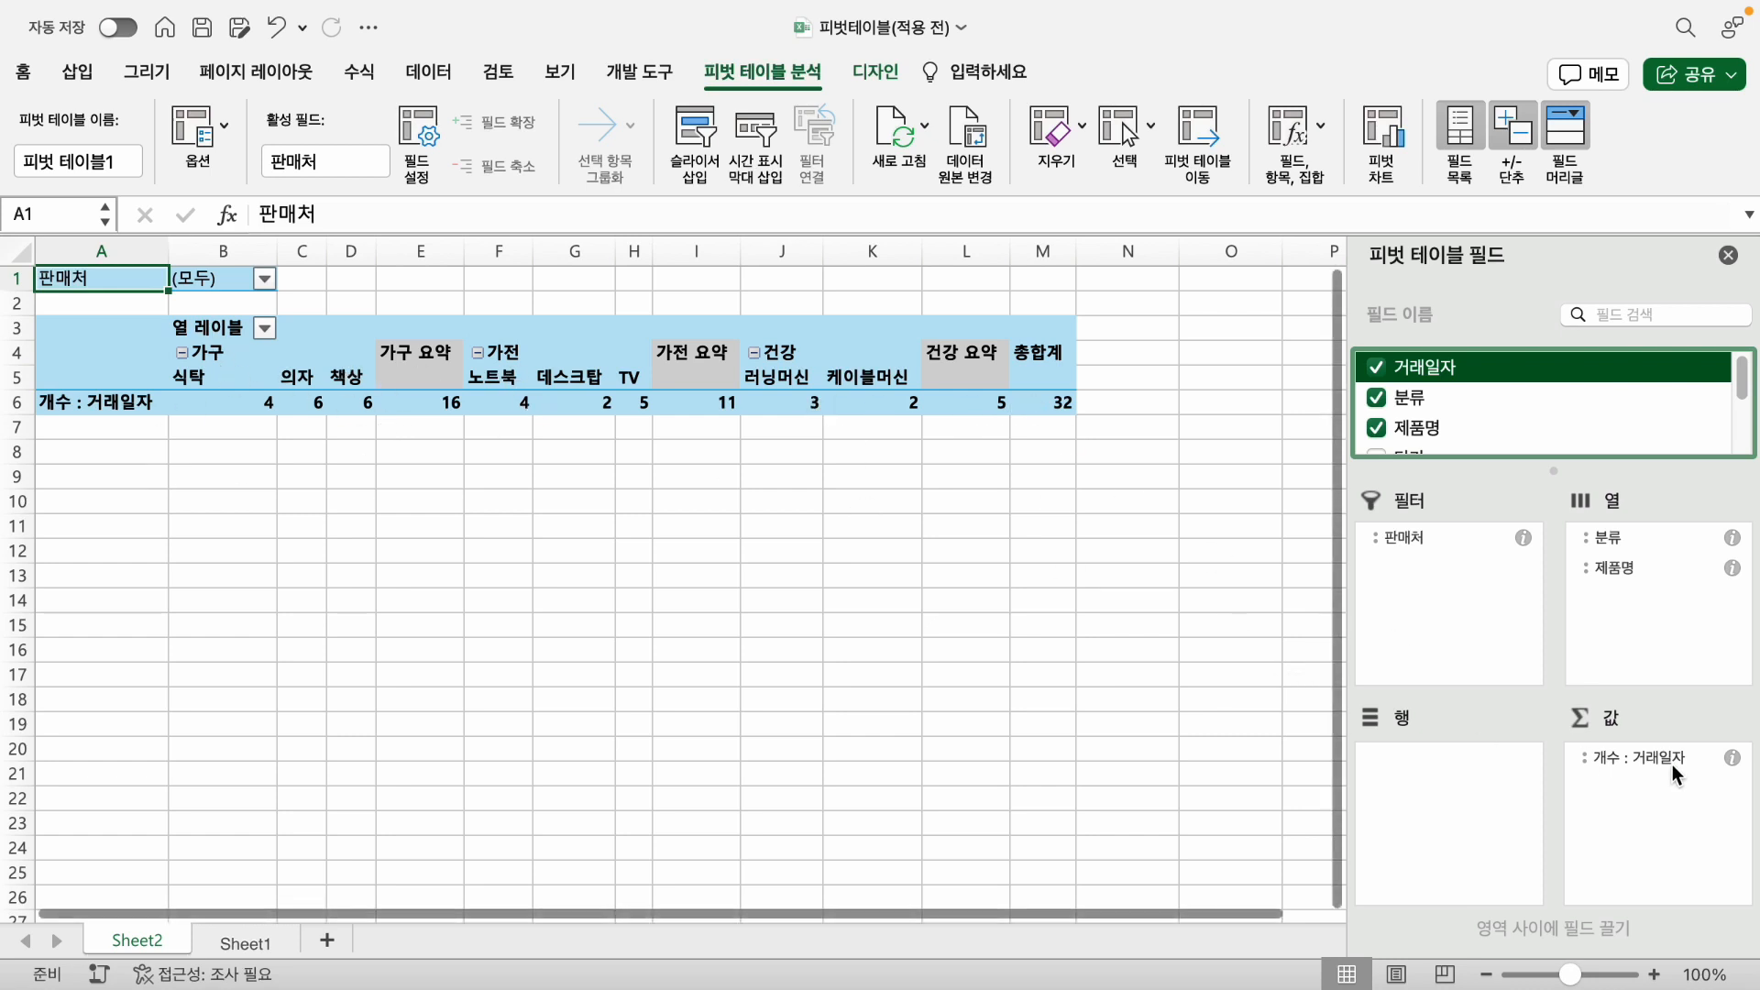
click(1636, 755)
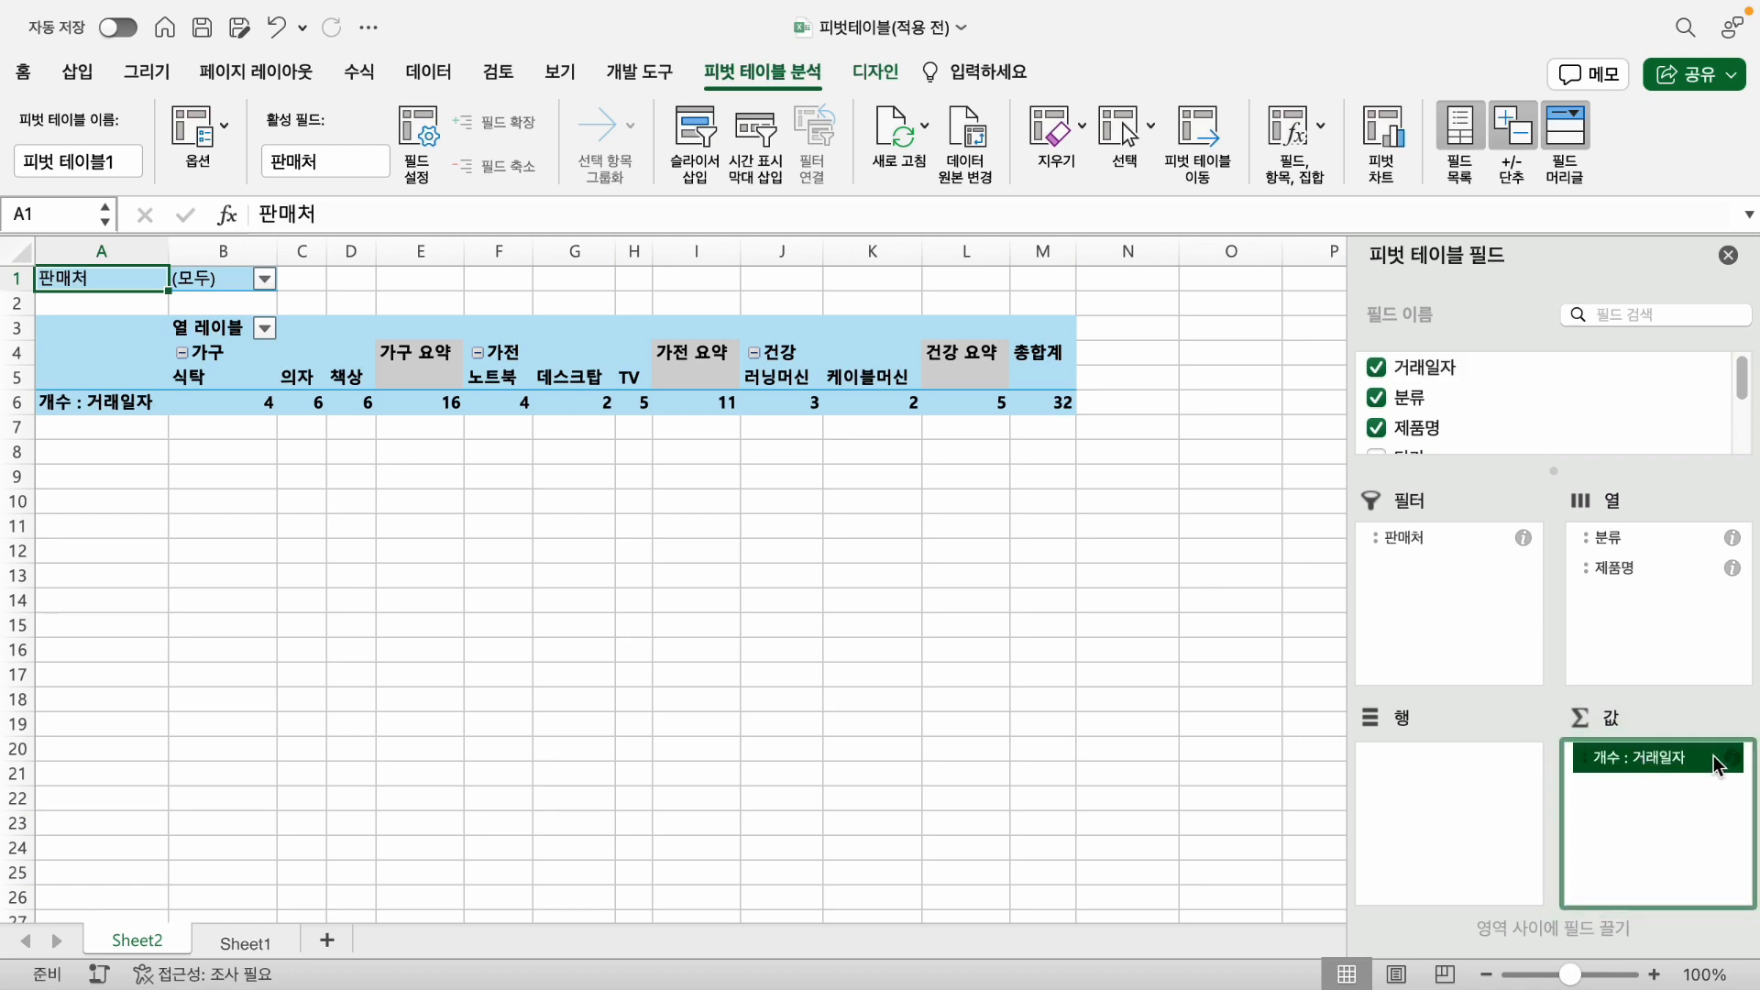
drag(1663, 761, 1465, 768)
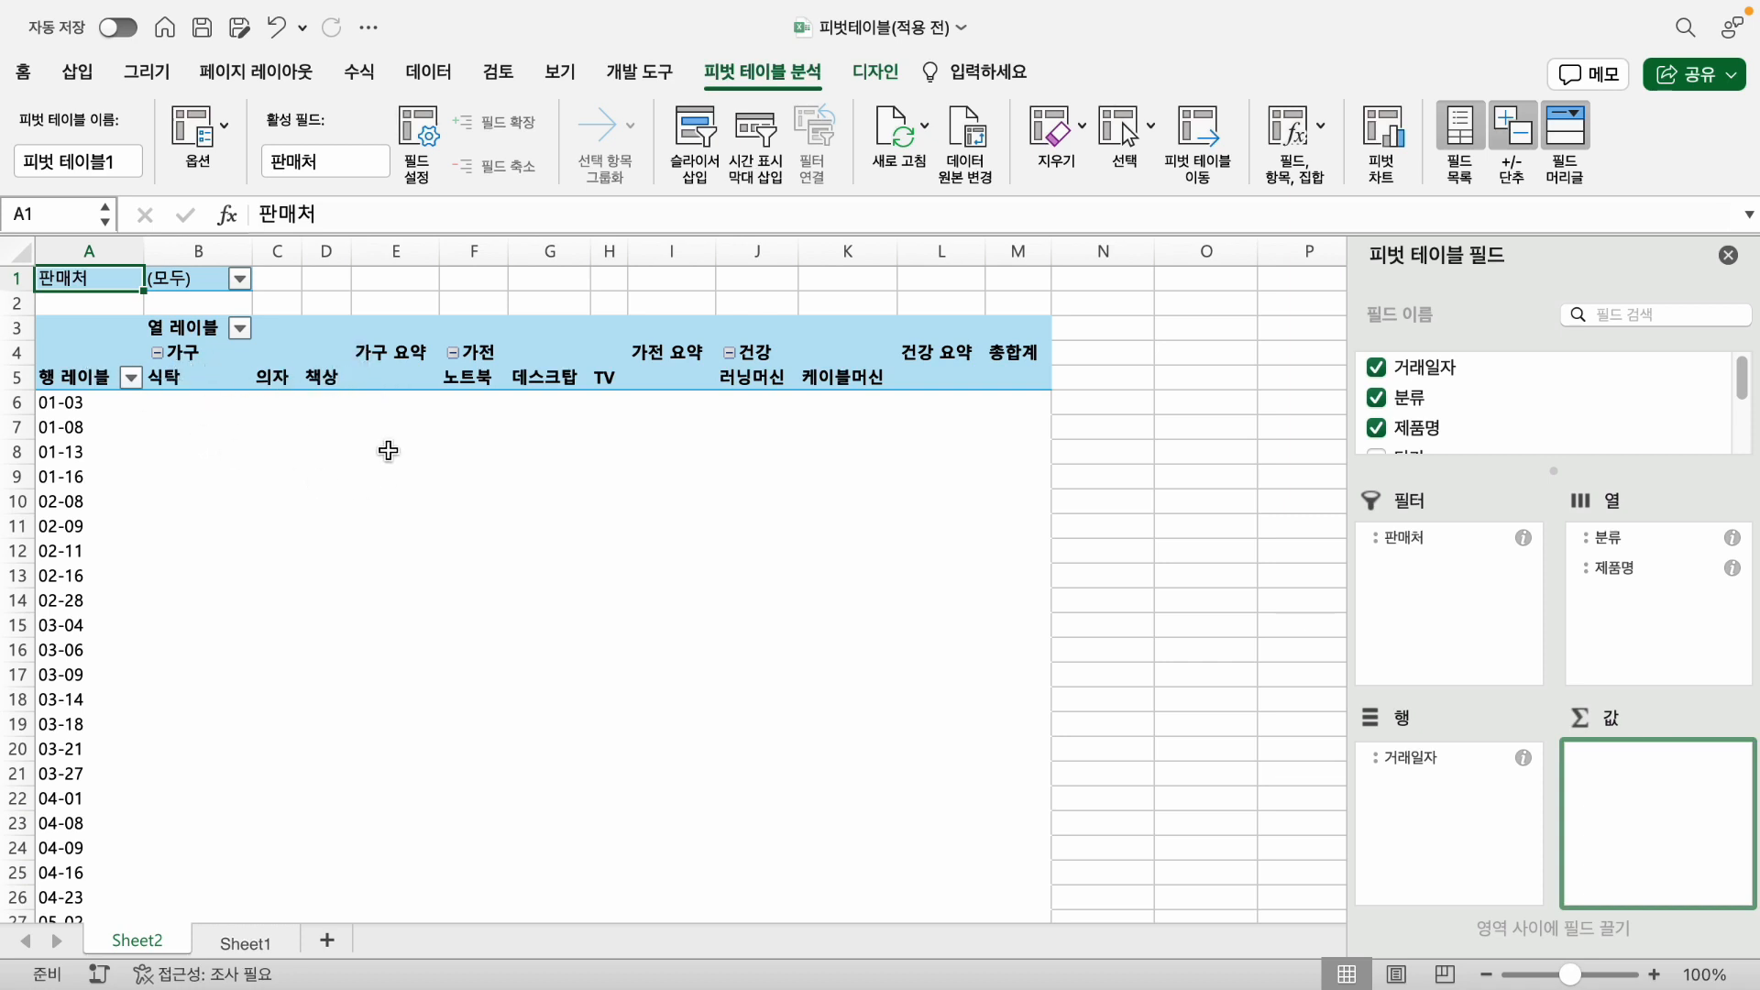
- Reorder the product columns under 가구 to 책상, 의자, 식탁
click(320, 371)
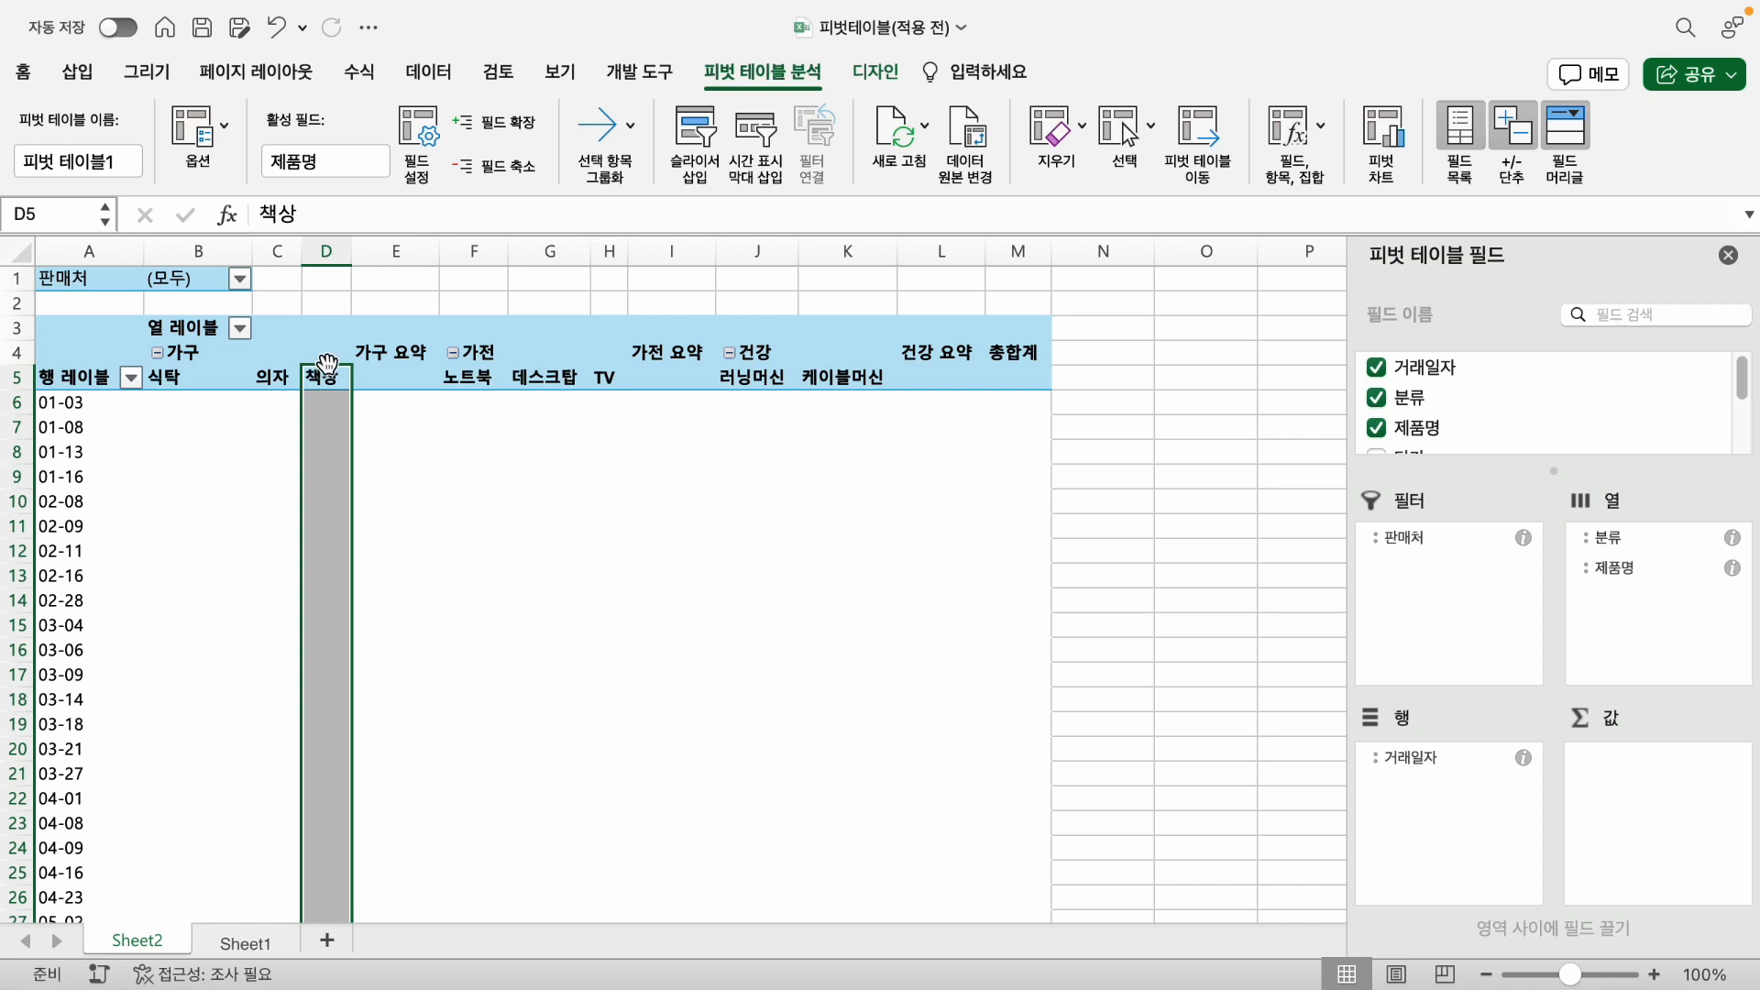
drag(326, 365, 174, 384)
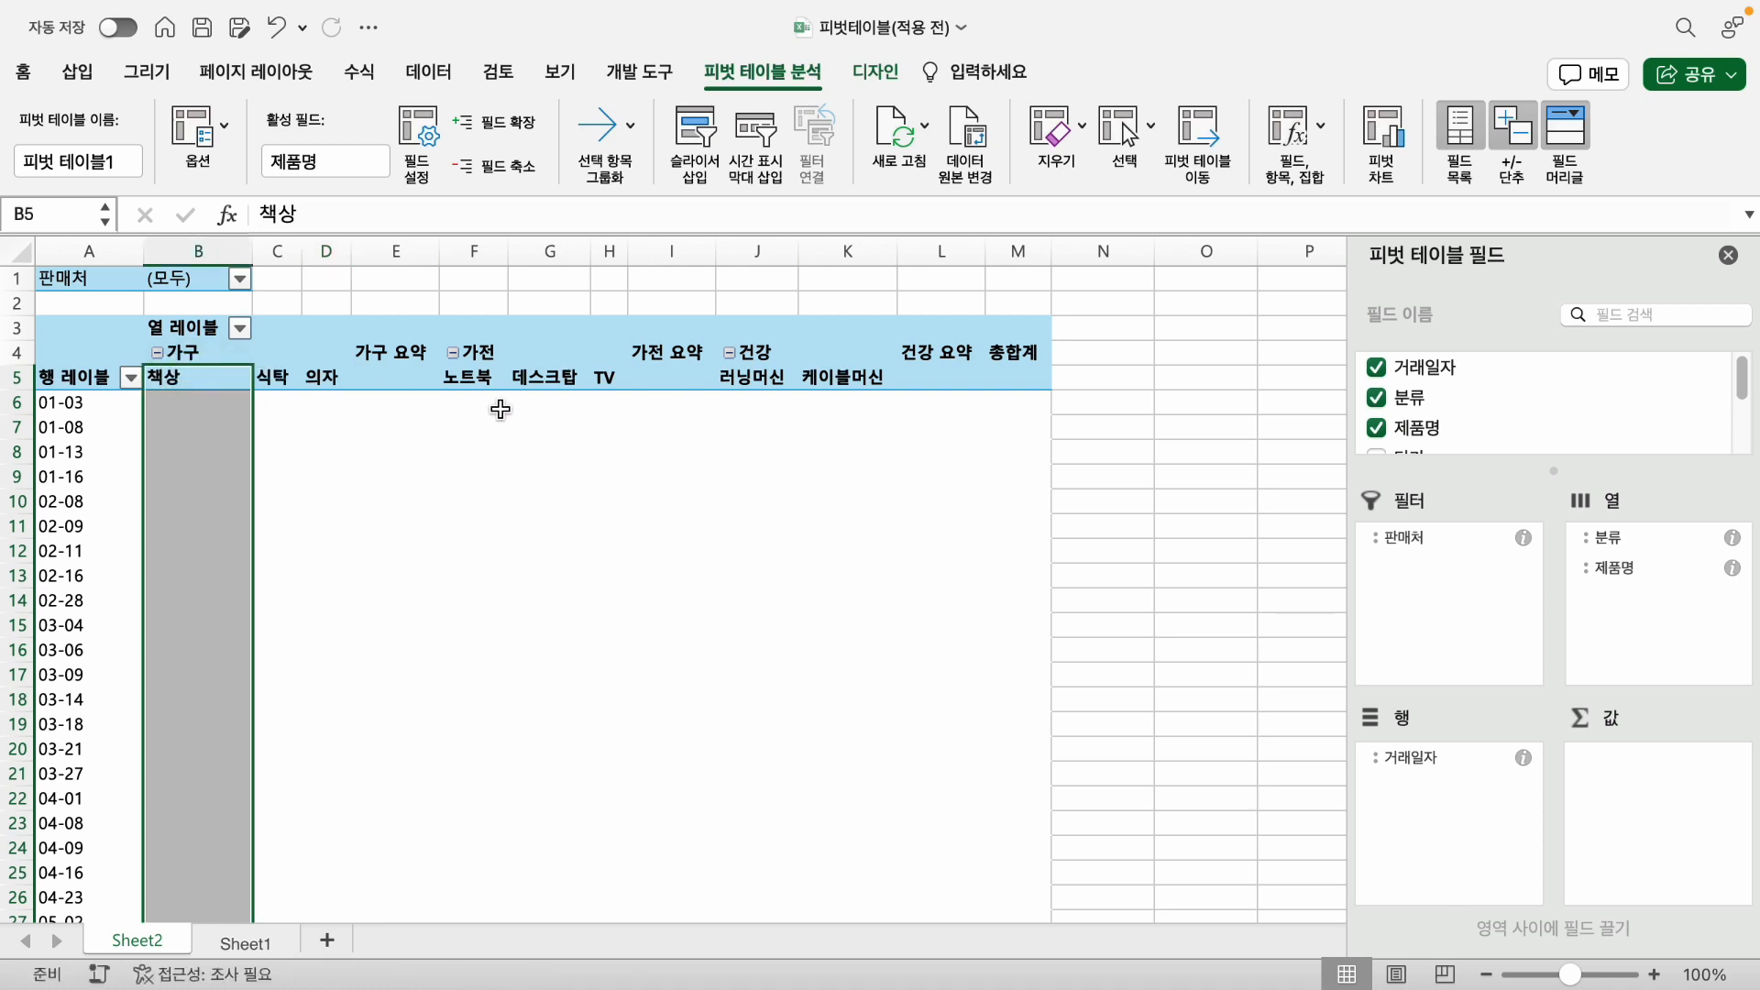
click(319, 379)
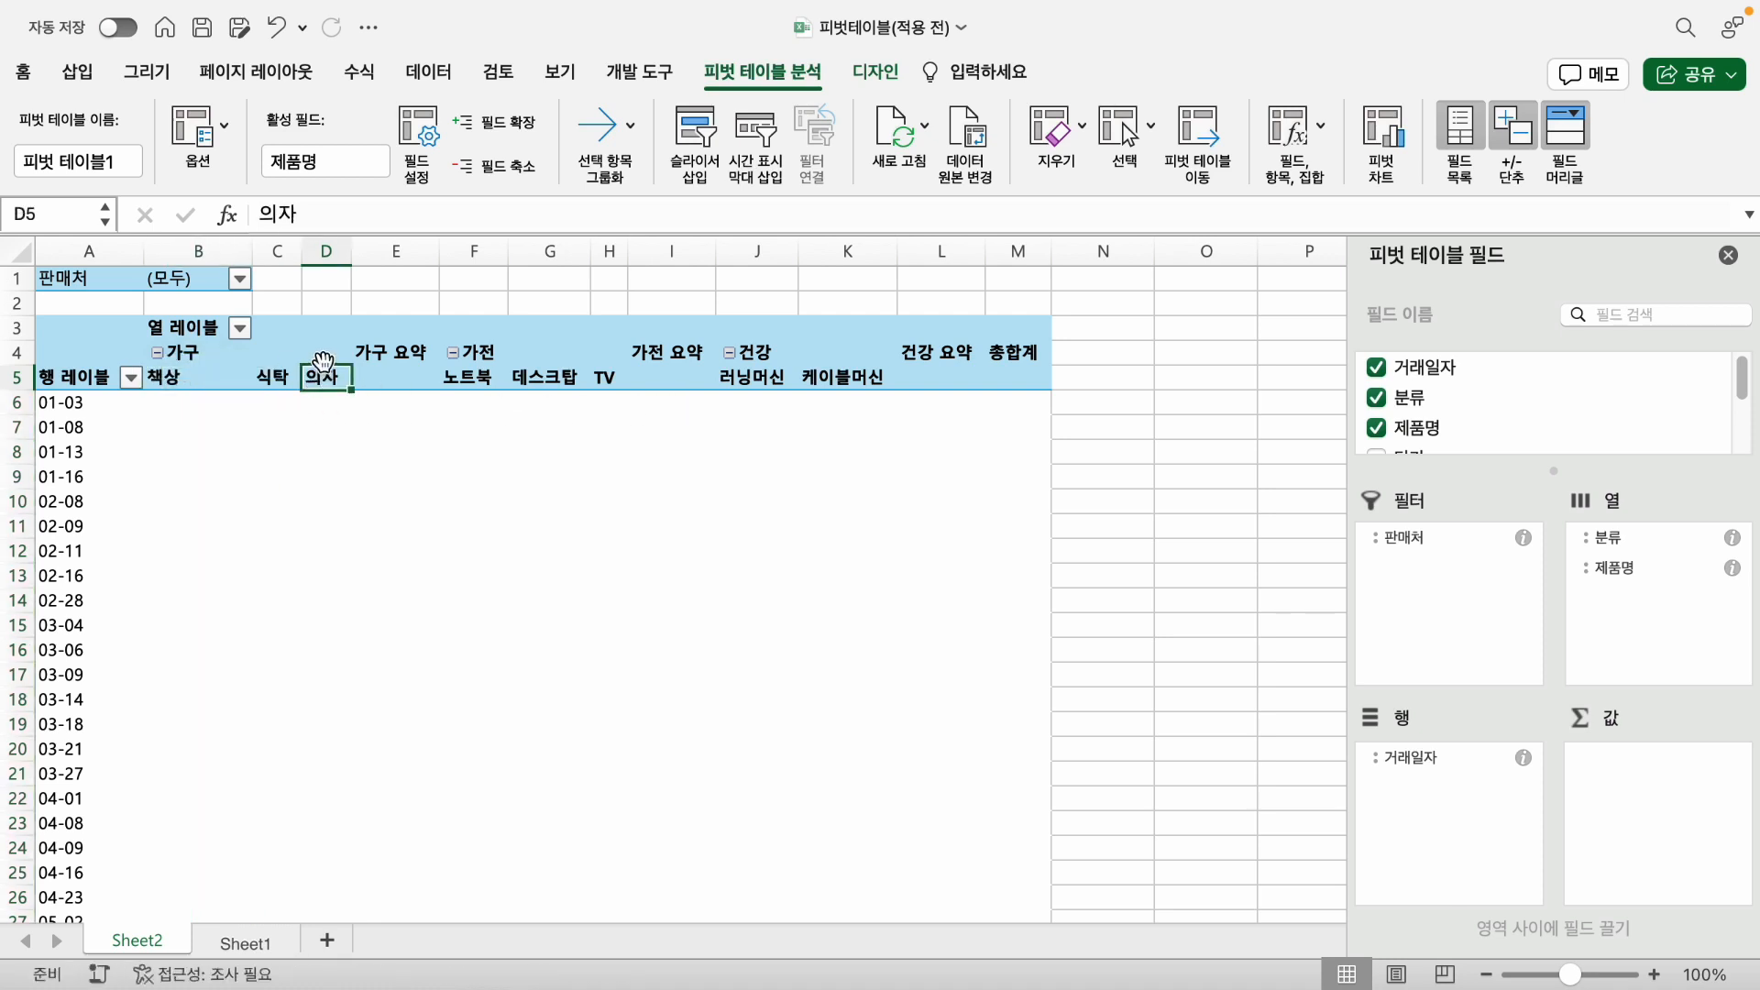
drag(323, 362, 249, 372)
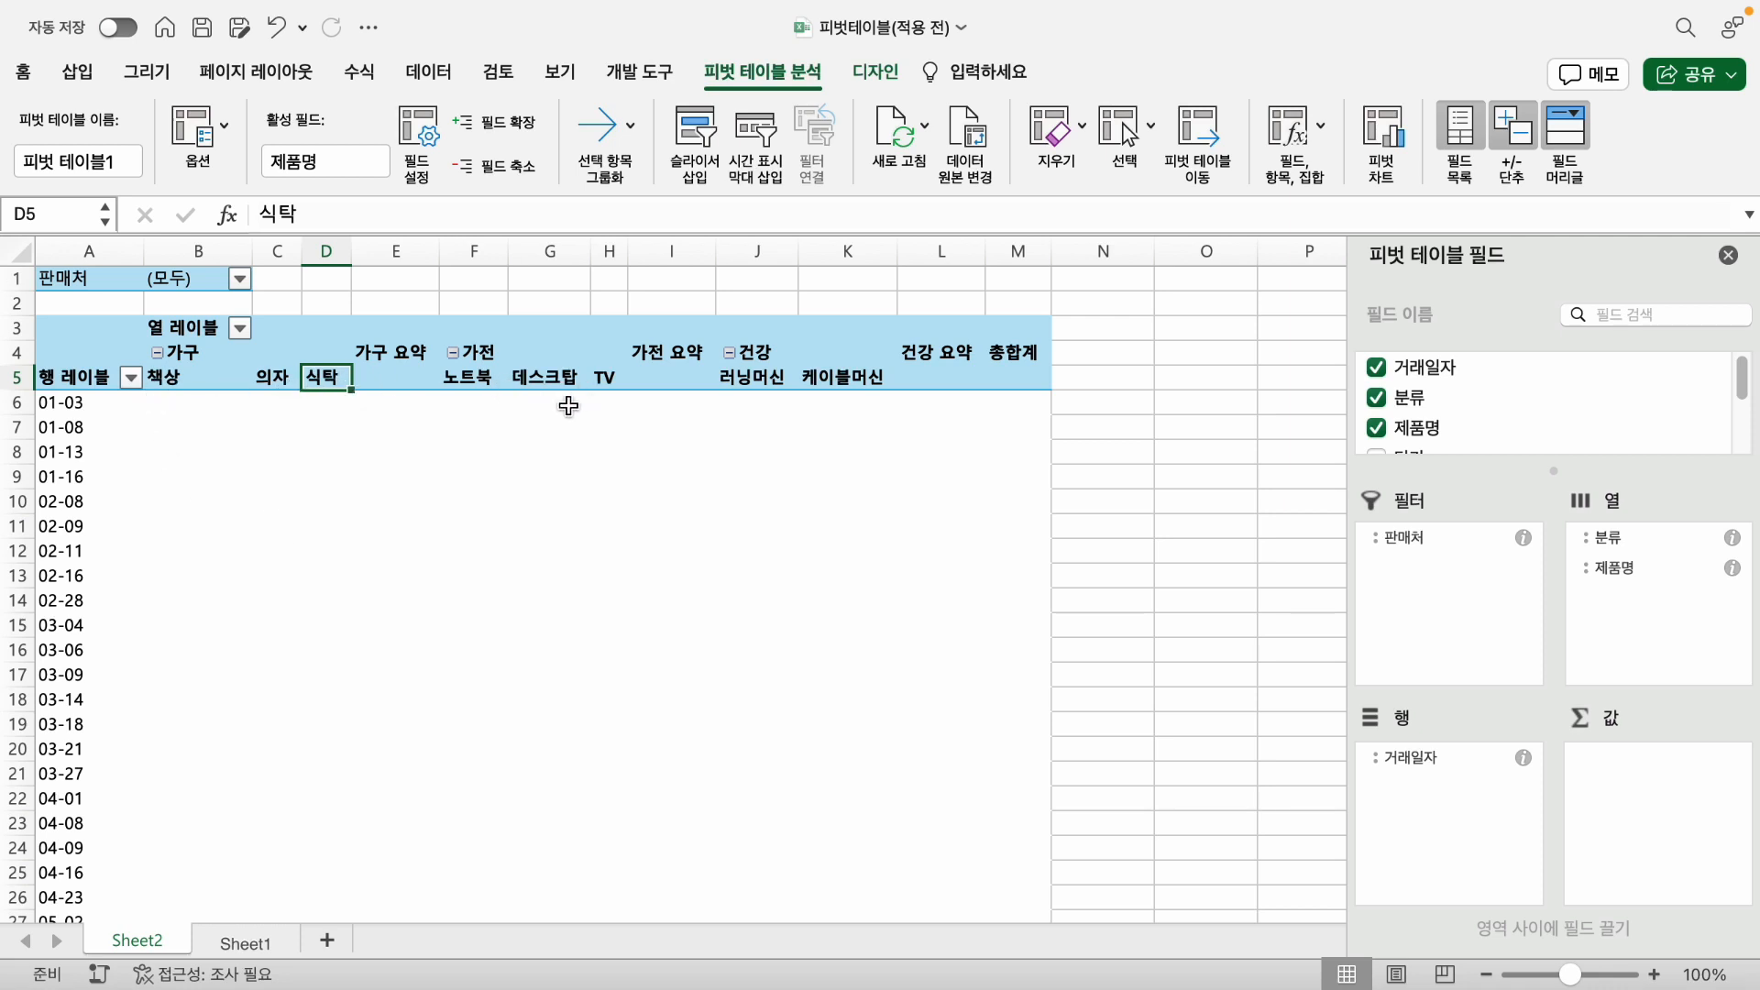
- Reorder the product columns under 가전 to TV, 데스크탑, 노트북
click(607, 377)
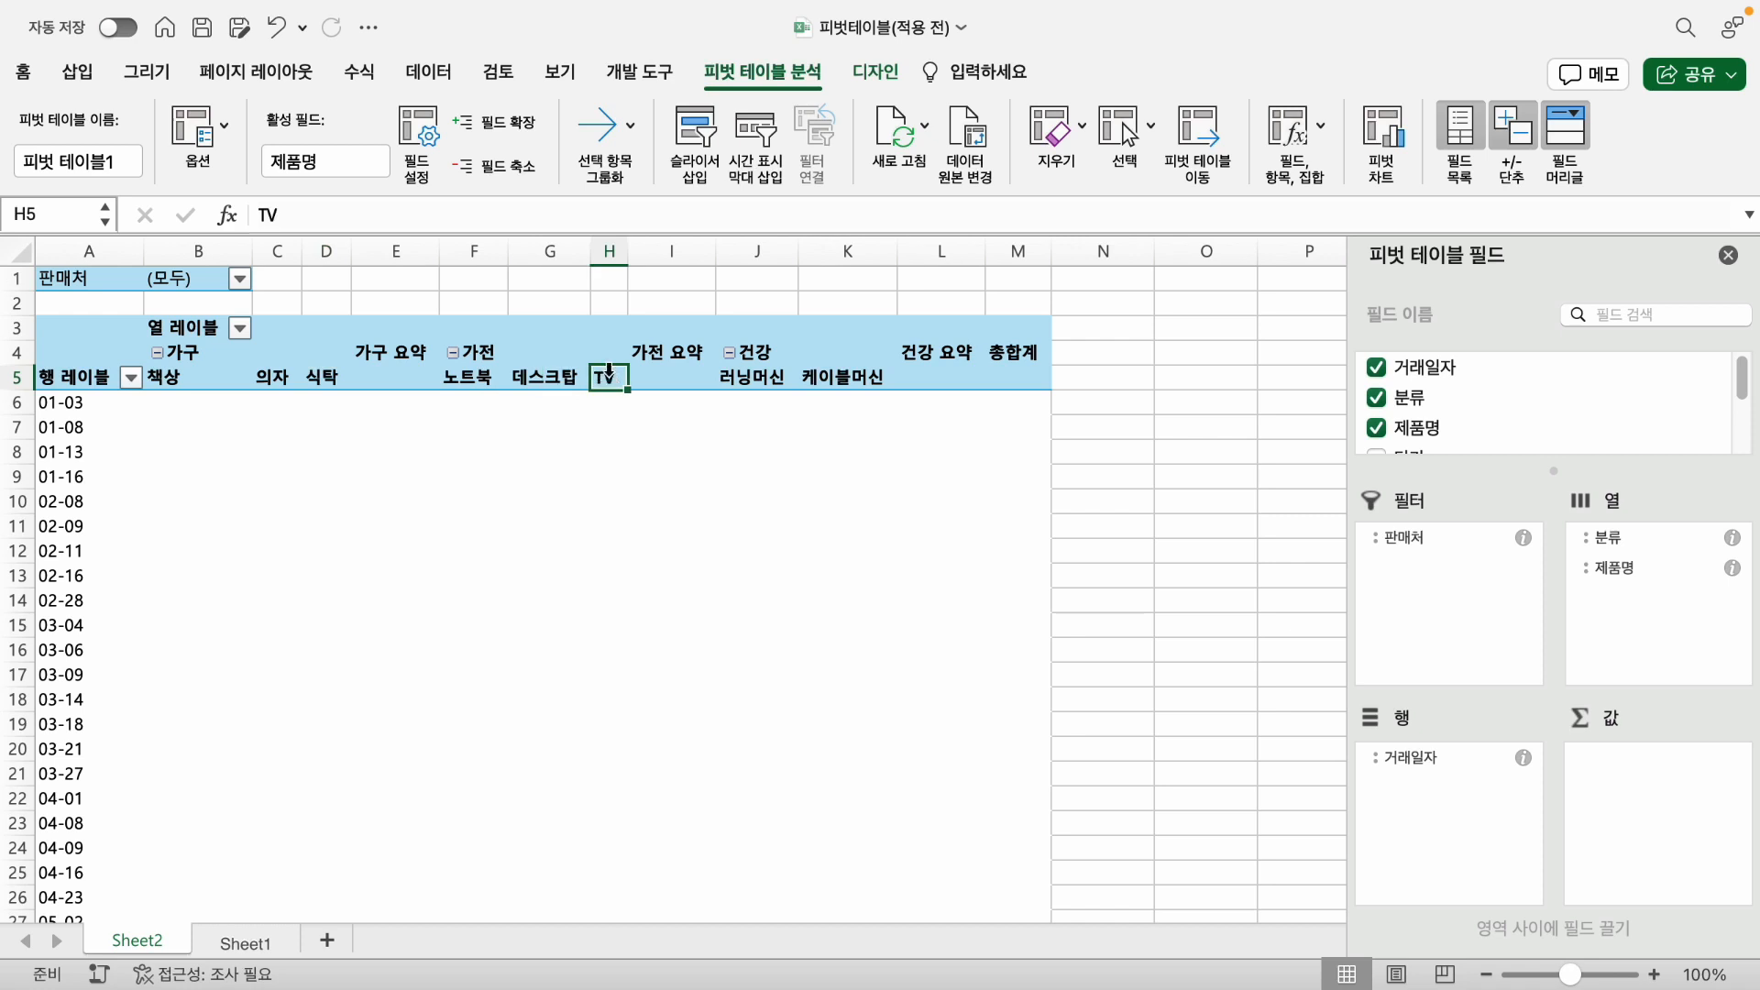
click(609, 374)
drag(607, 361, 450, 362)
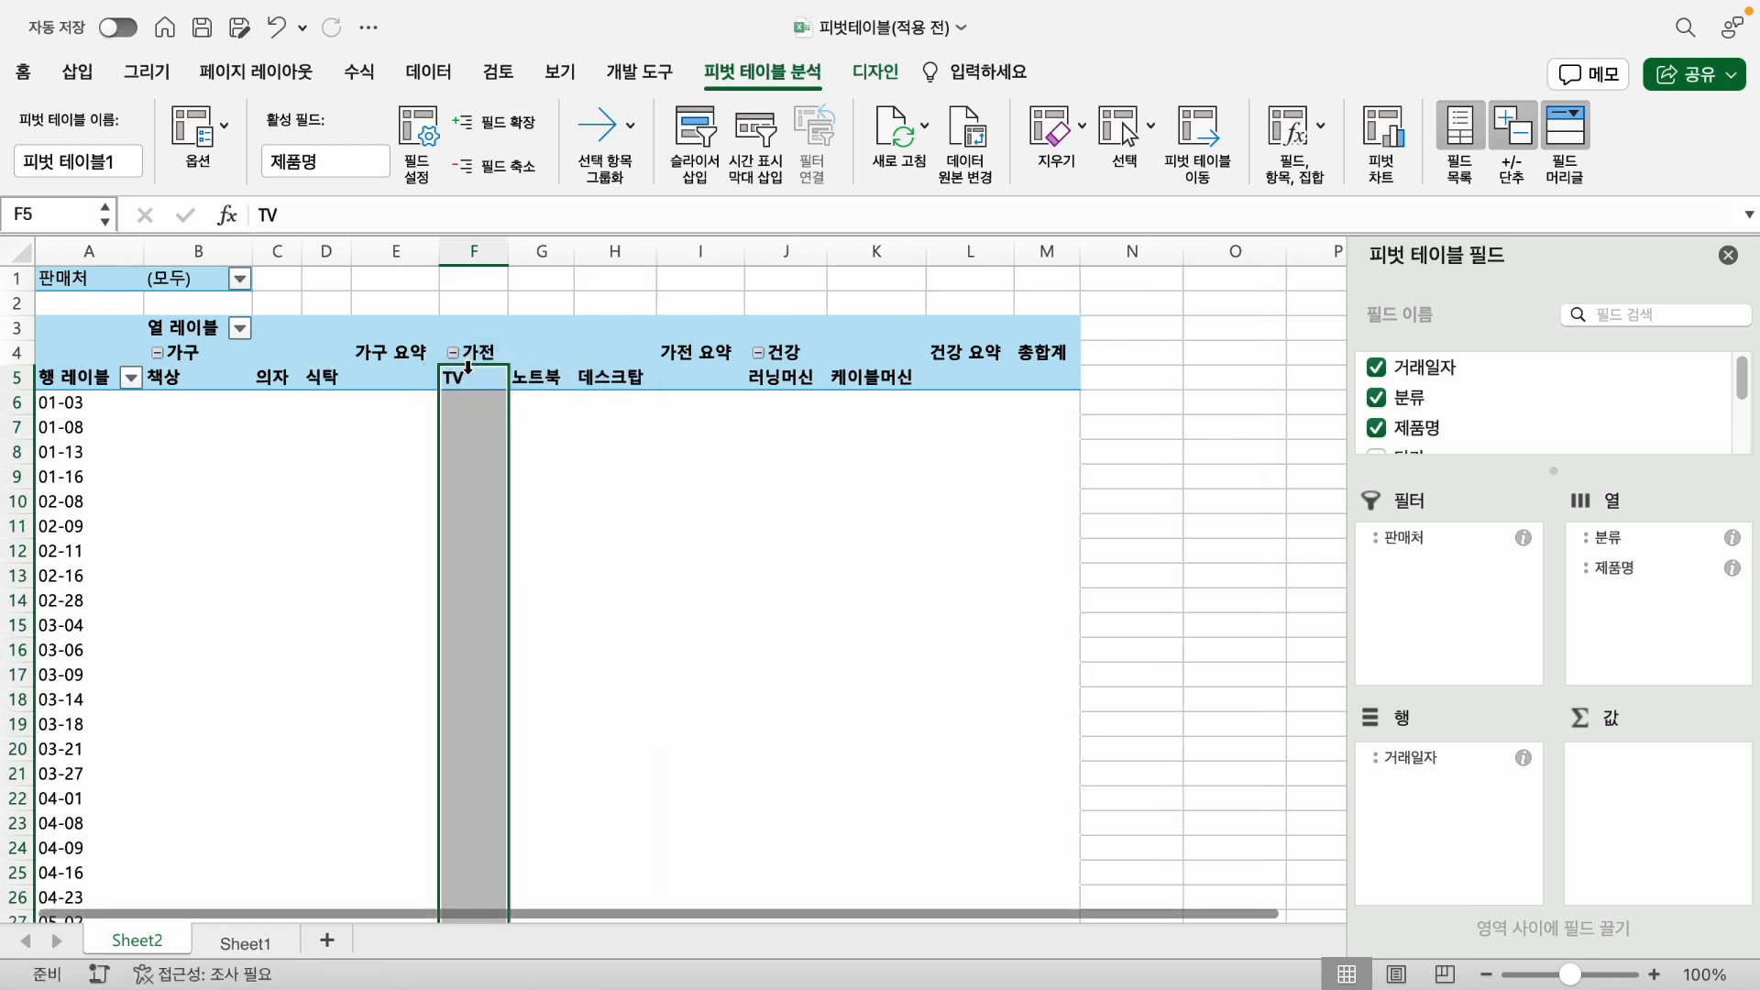
click(617, 378)
drag(617, 371, 532, 368)
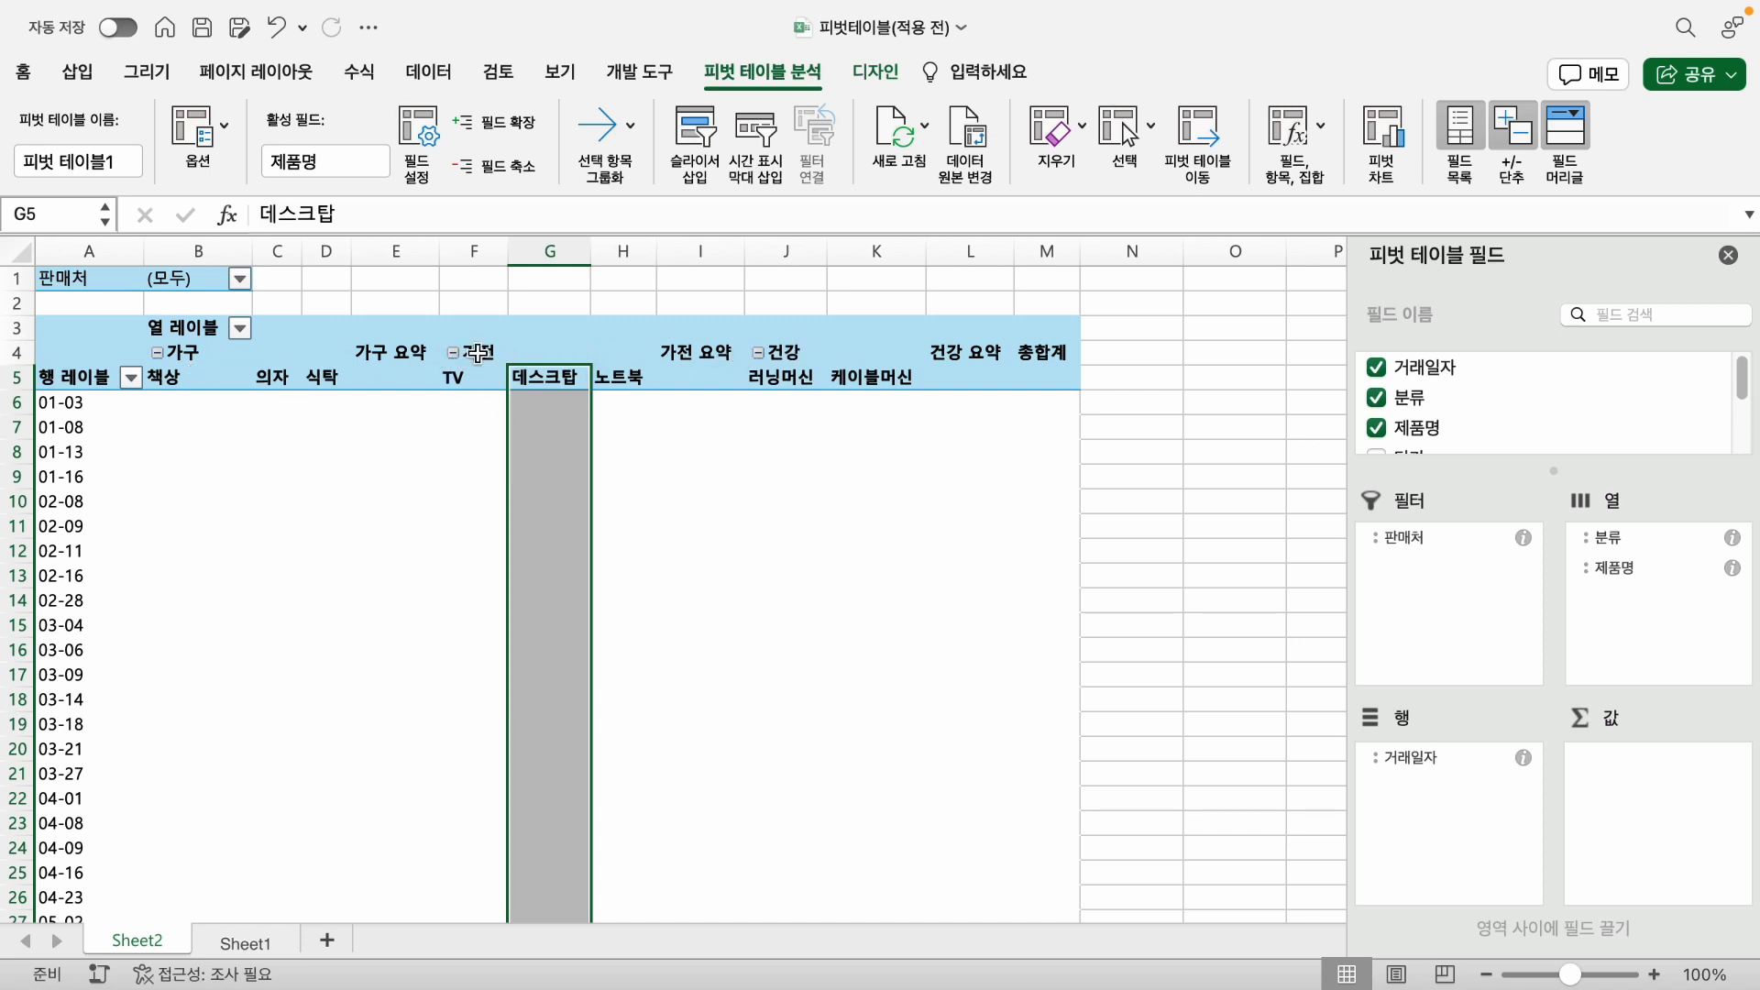
- Move the whole 가전 category ahead of 가구 in the pivot table's column labels
drag(477, 352, 680, 352)
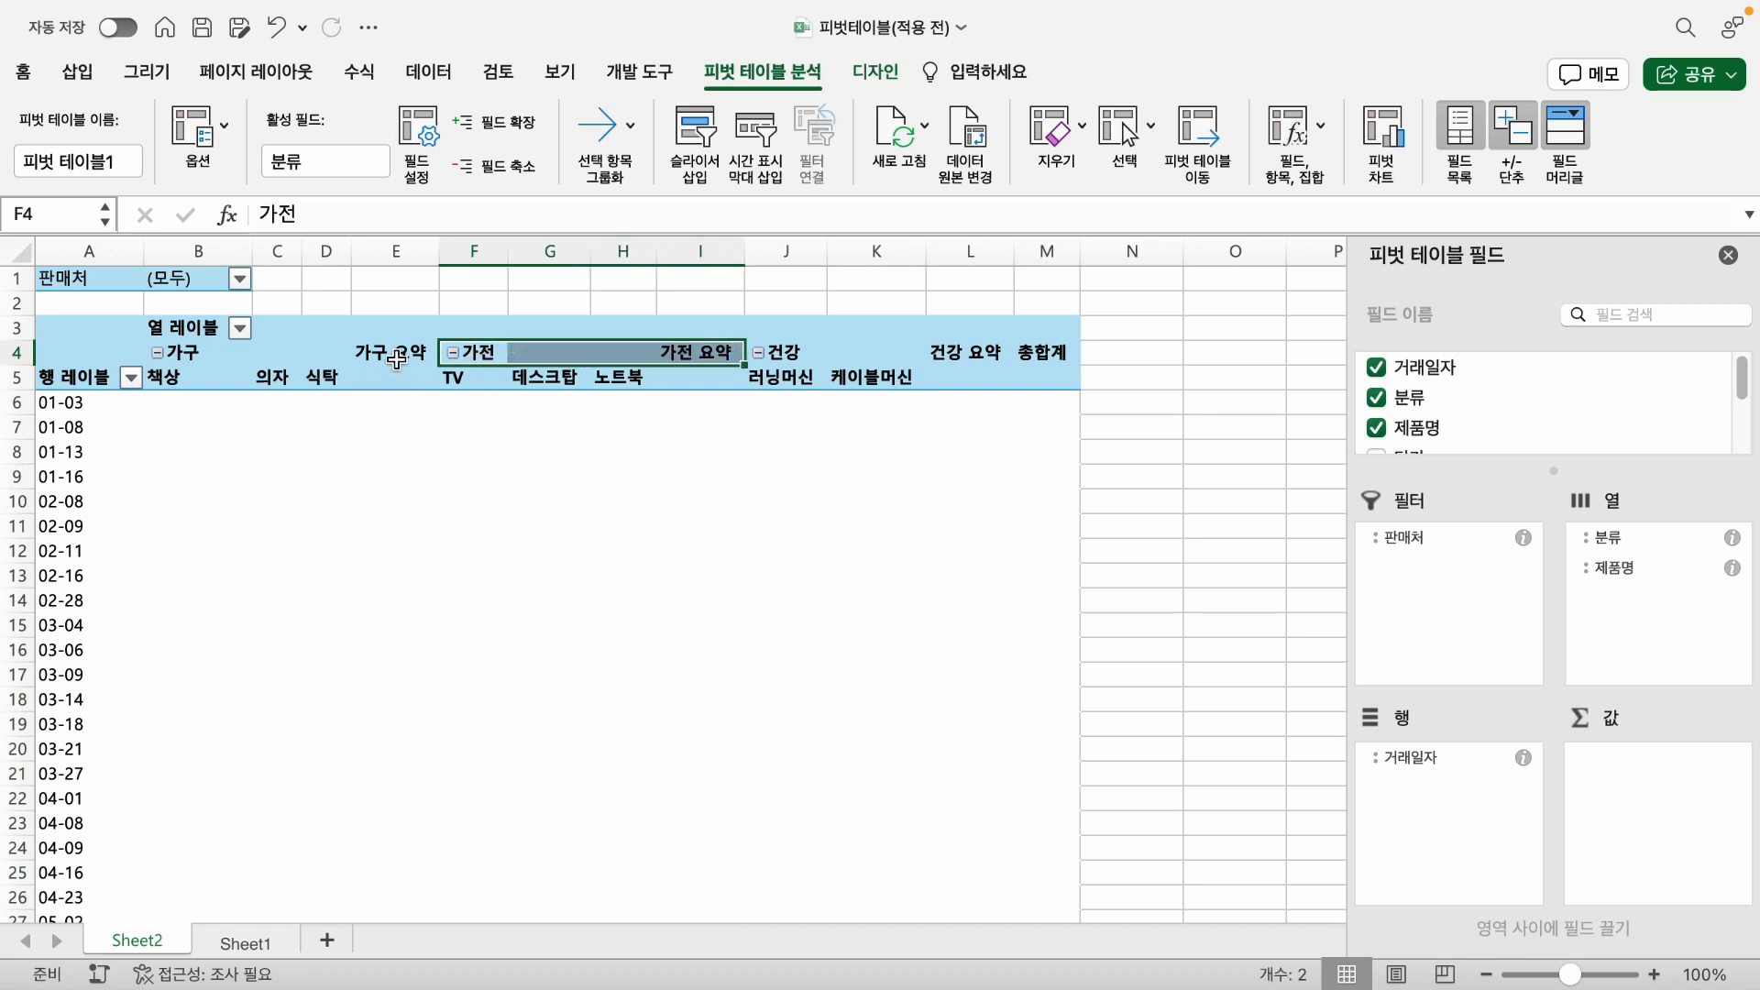
drag(461, 338, 234, 354)
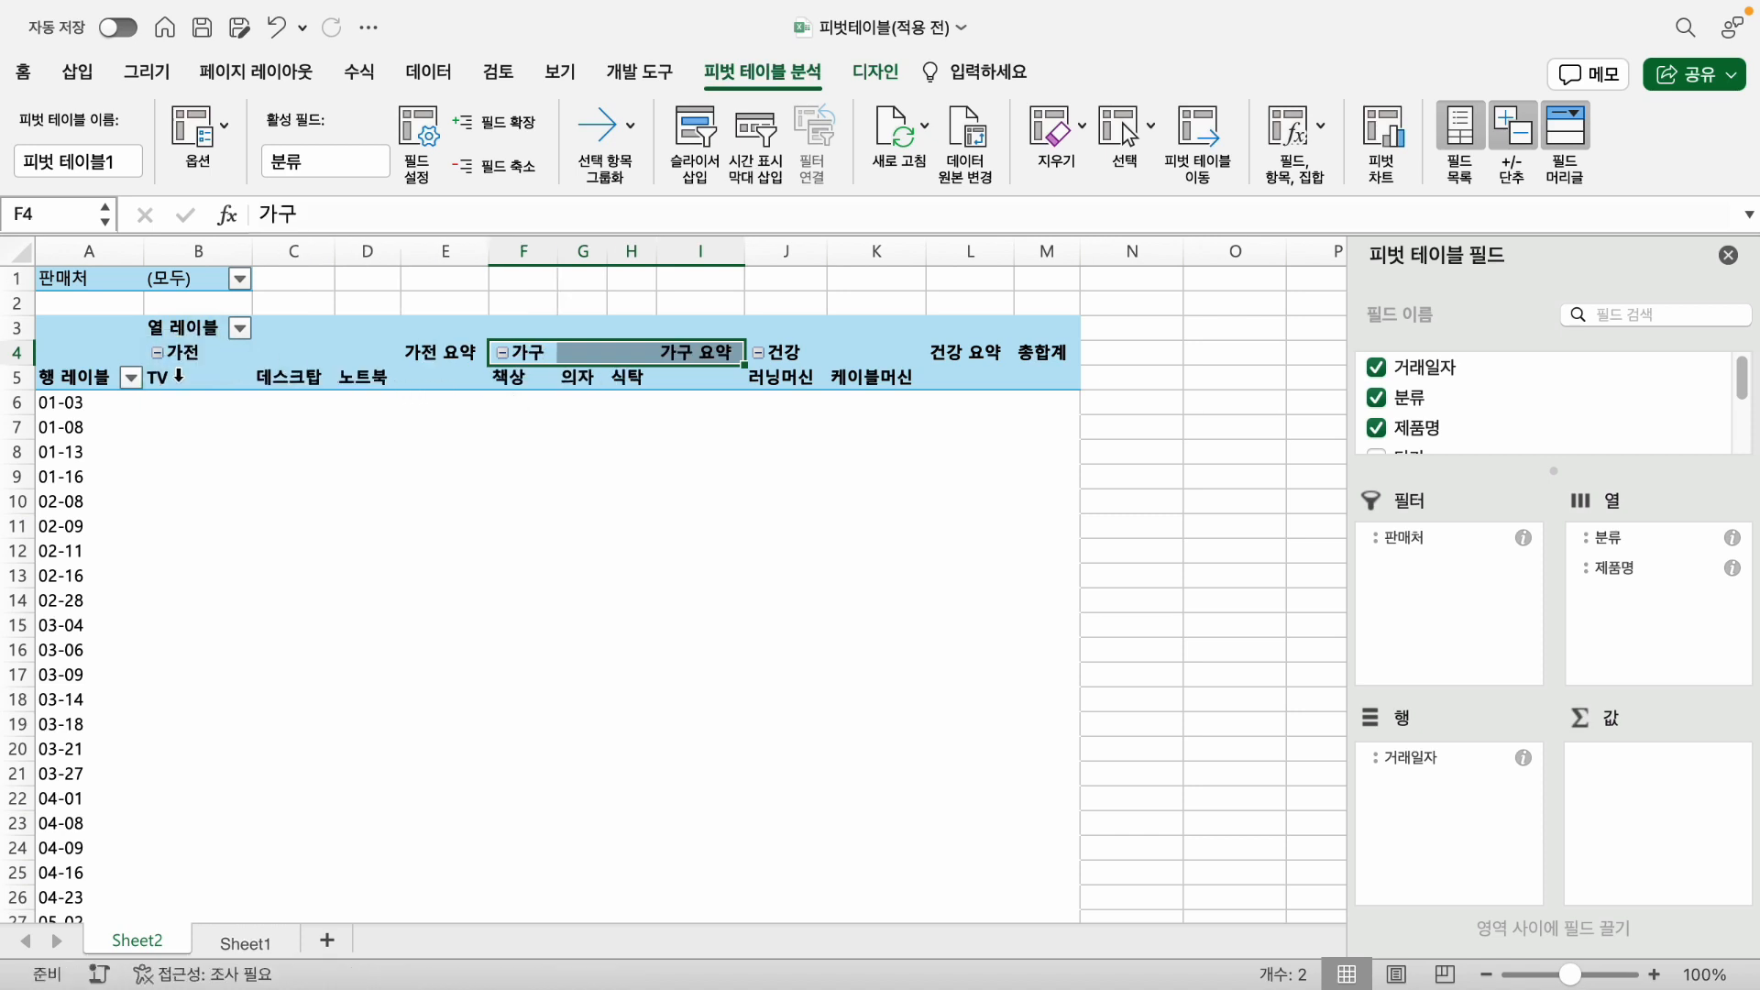
click(201, 356)
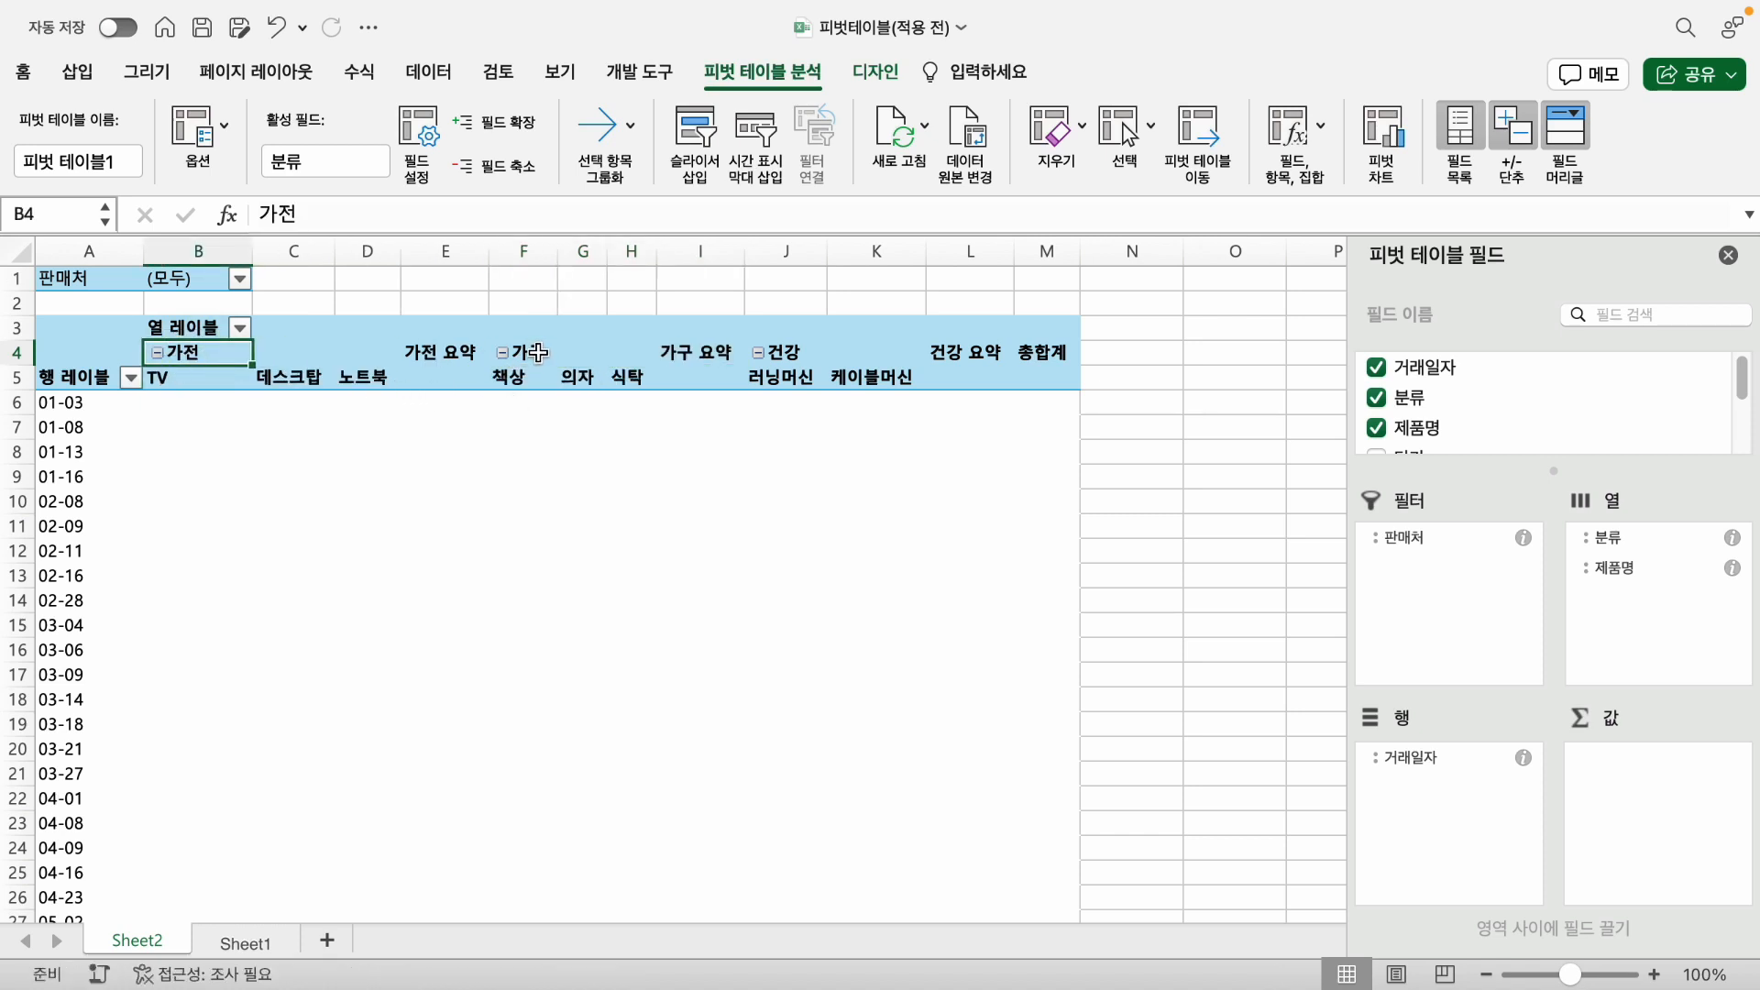
click(495, 450)
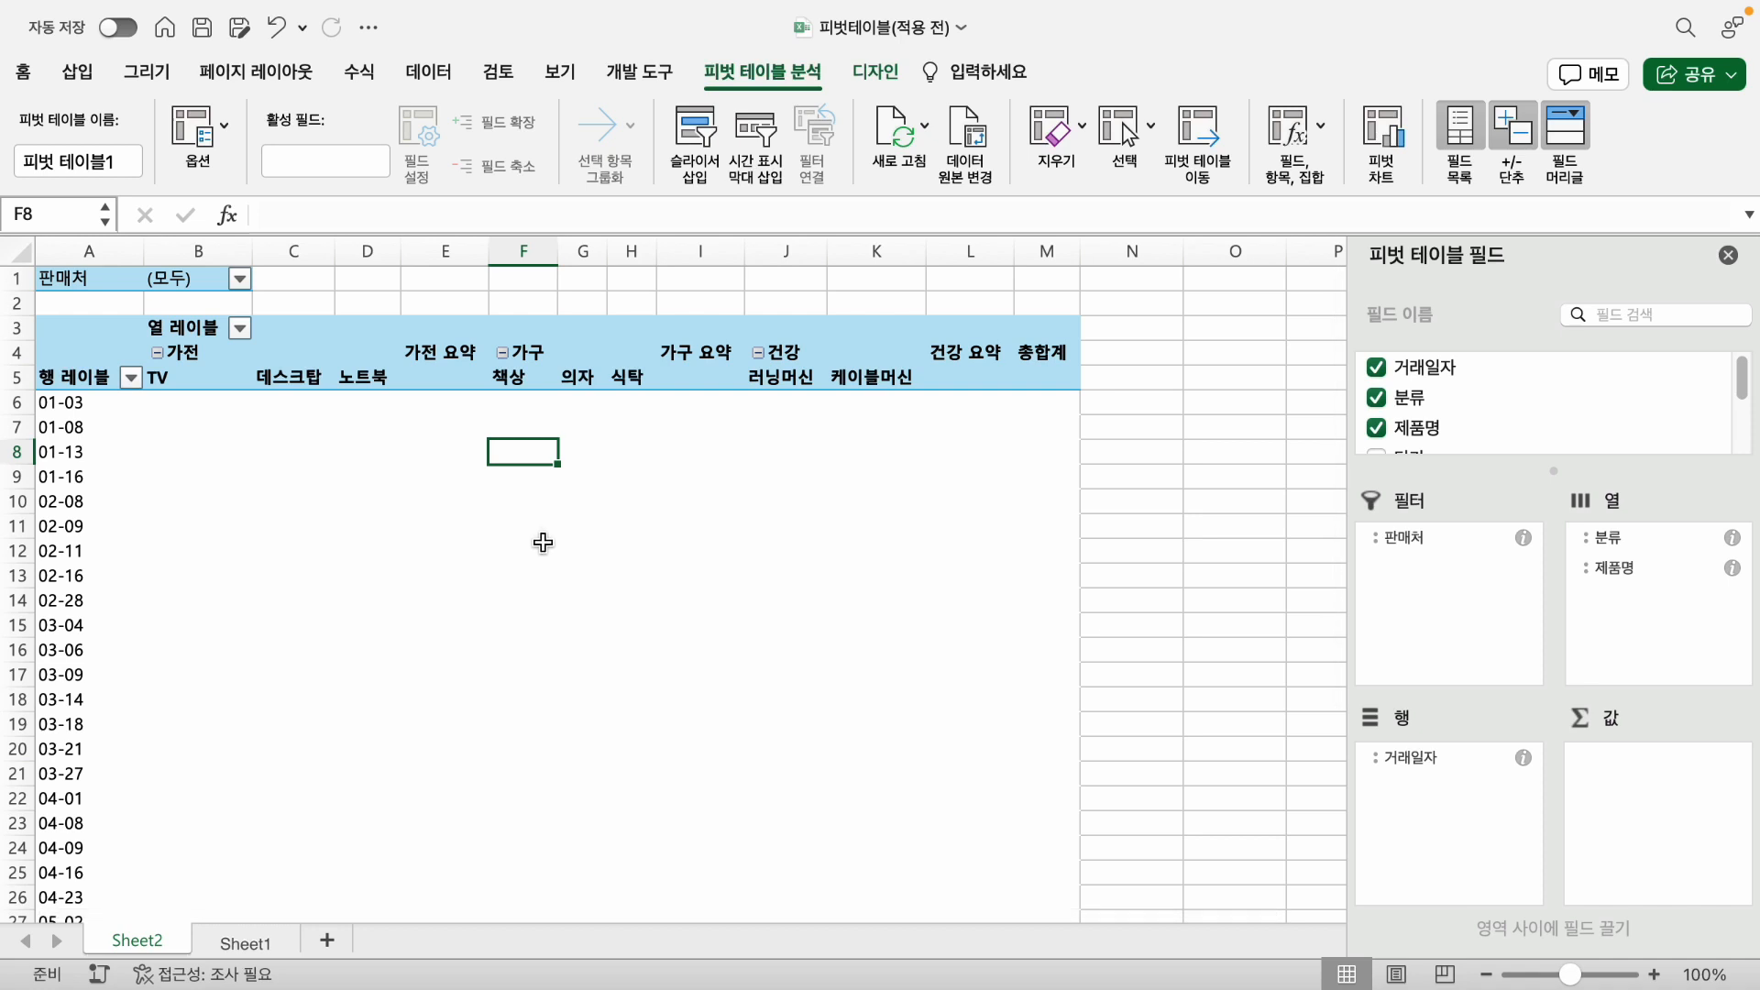
- Add the 판매금액 field to the pivot table's values, summarised as a sum
scroll(1549, 403, down, 2)
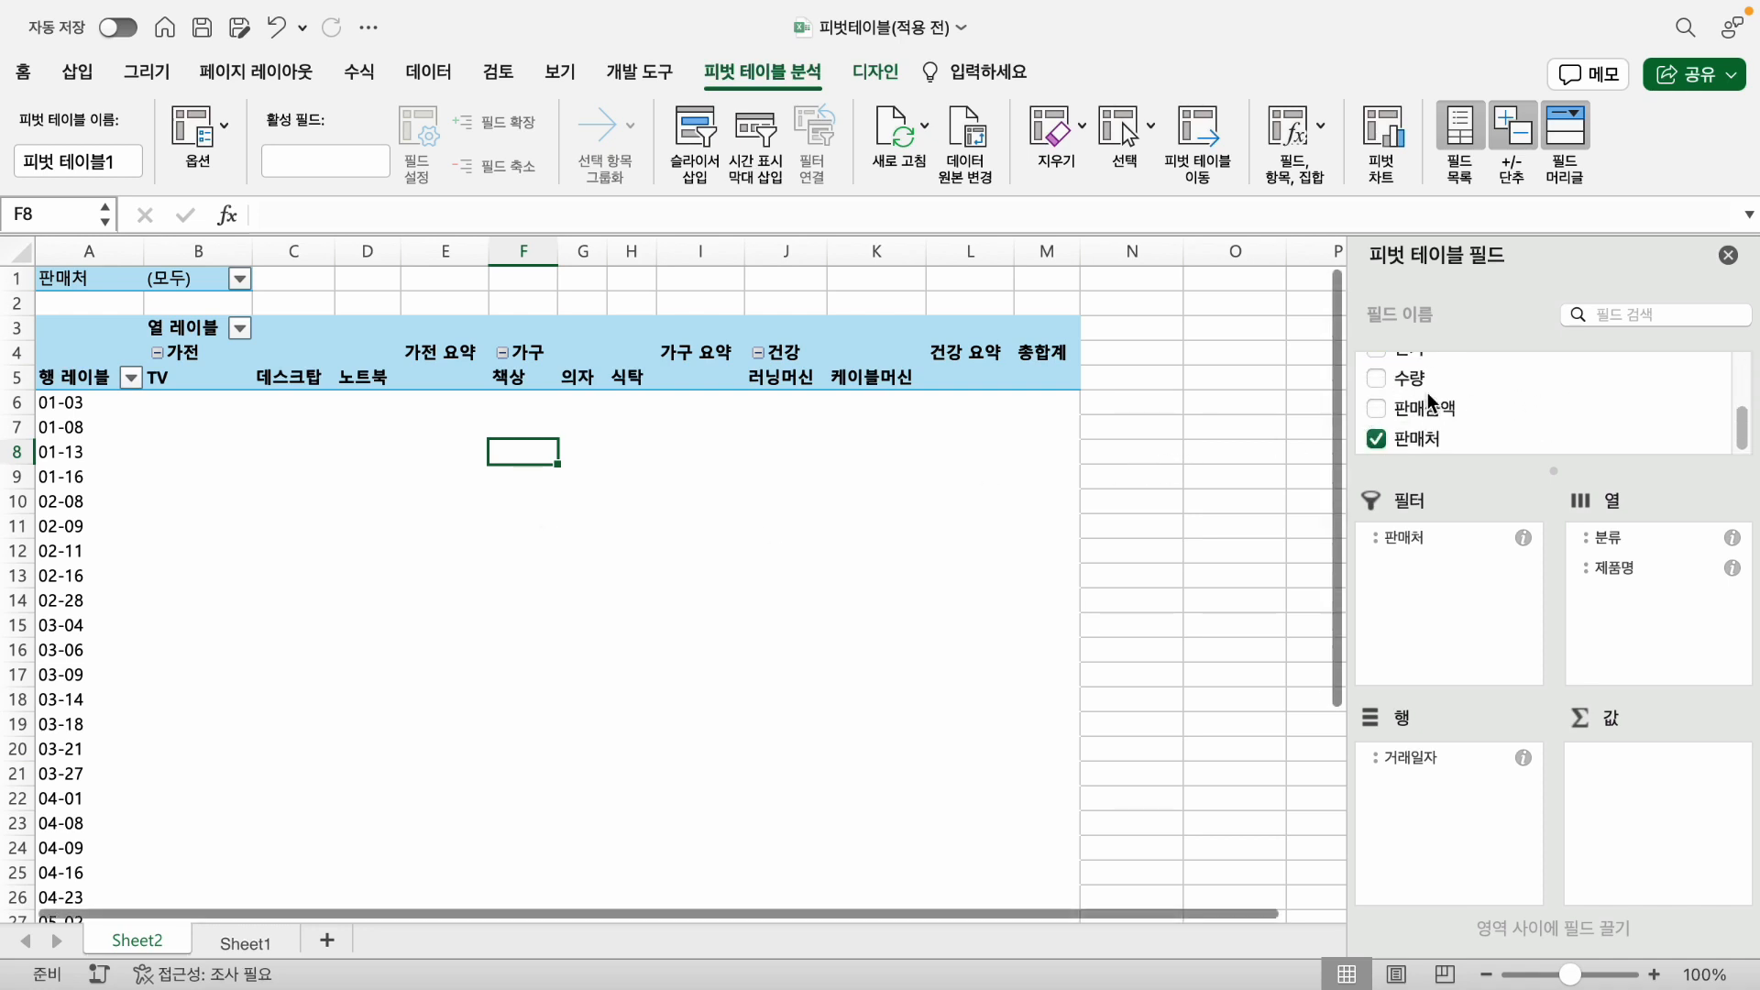
click(1377, 410)
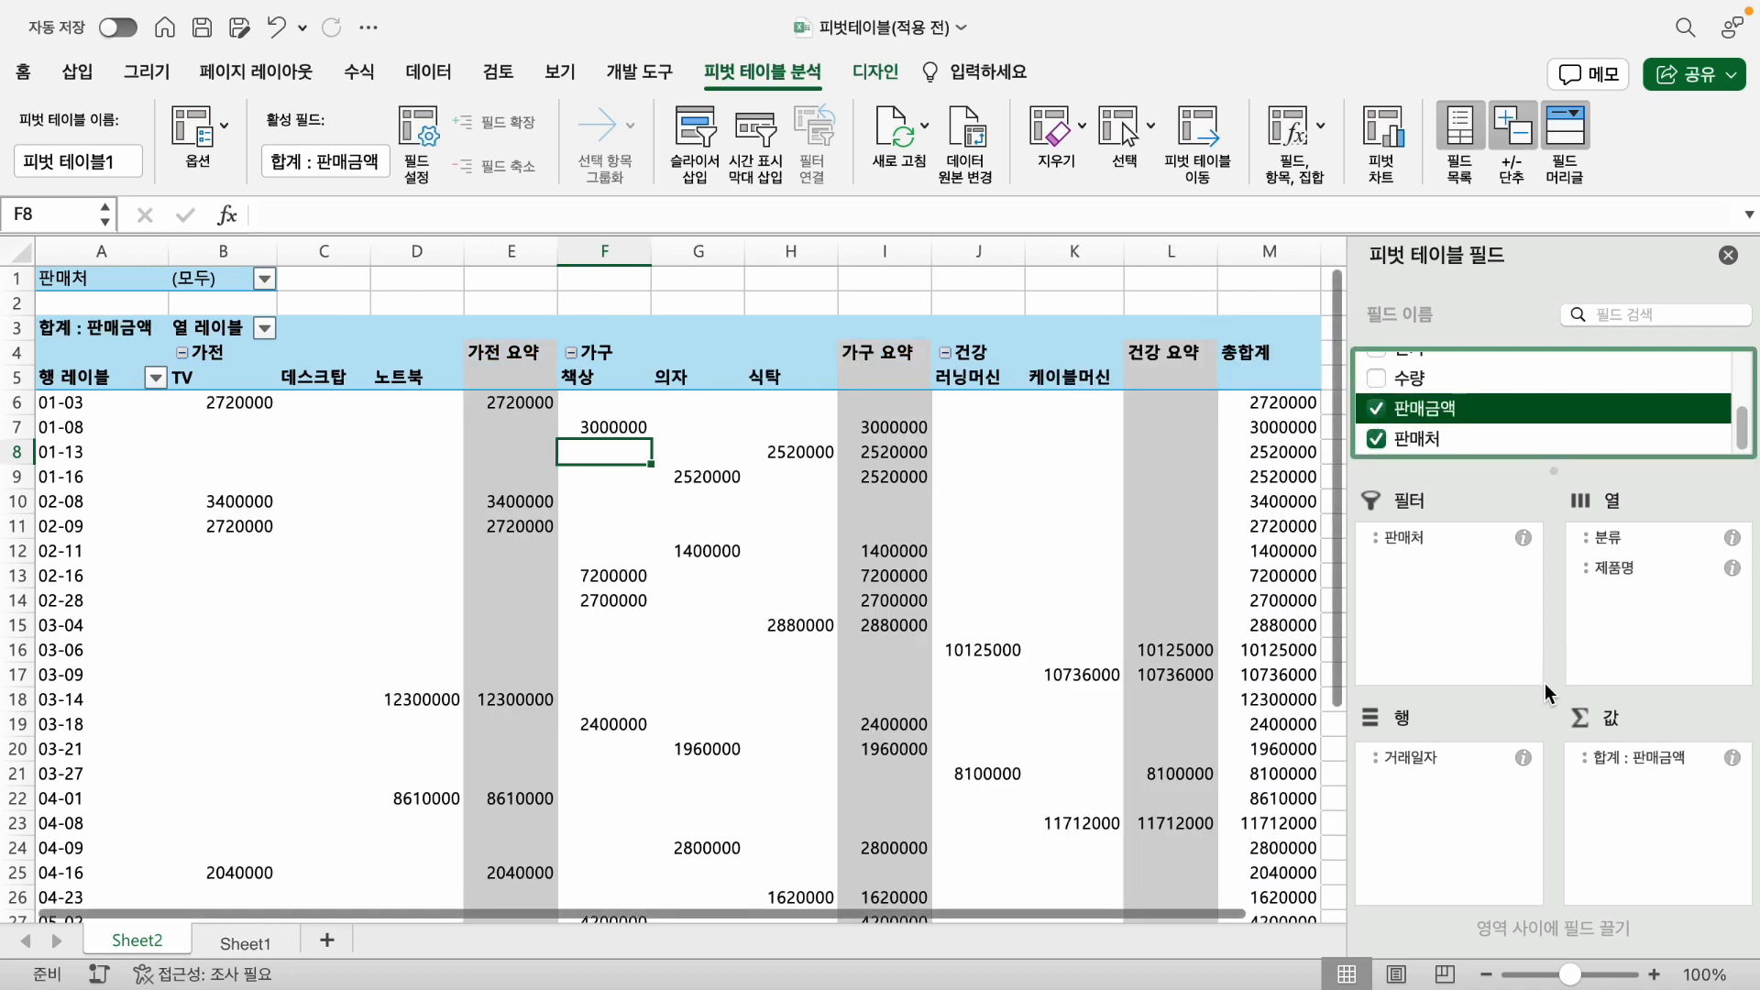
click(1618, 765)
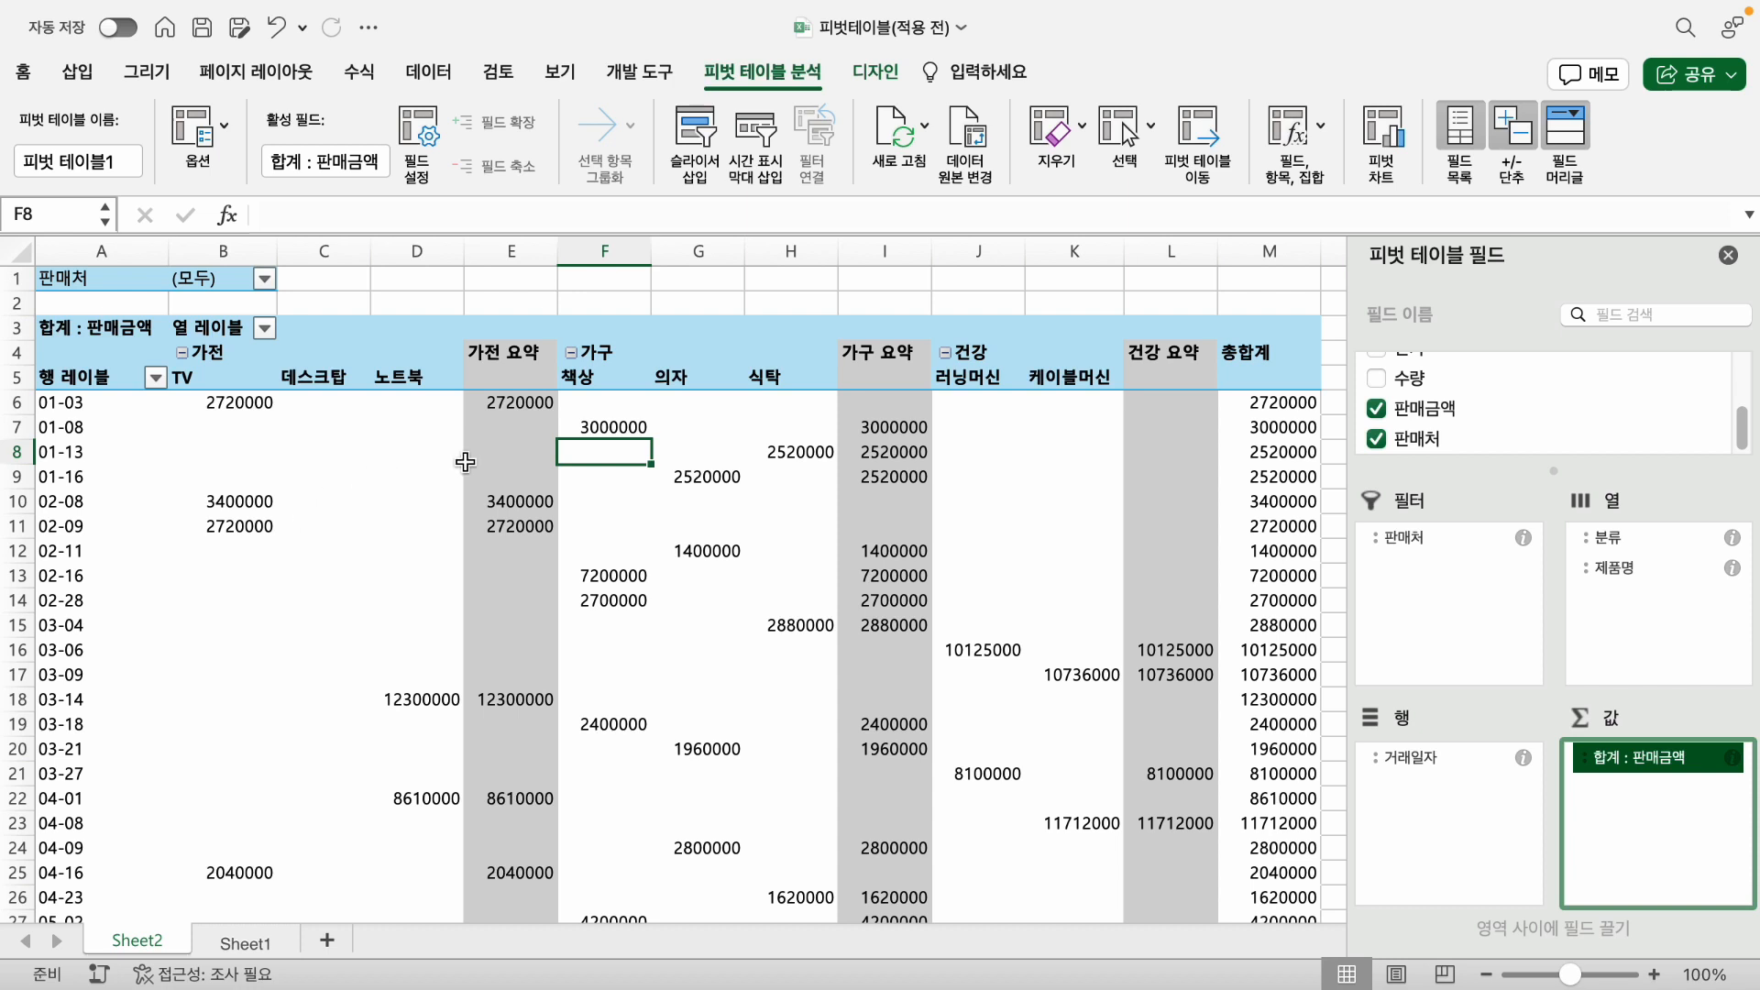
- Try 수량 as a second value field placed ahead of 판매금액, and remove it again
click(1385, 381)
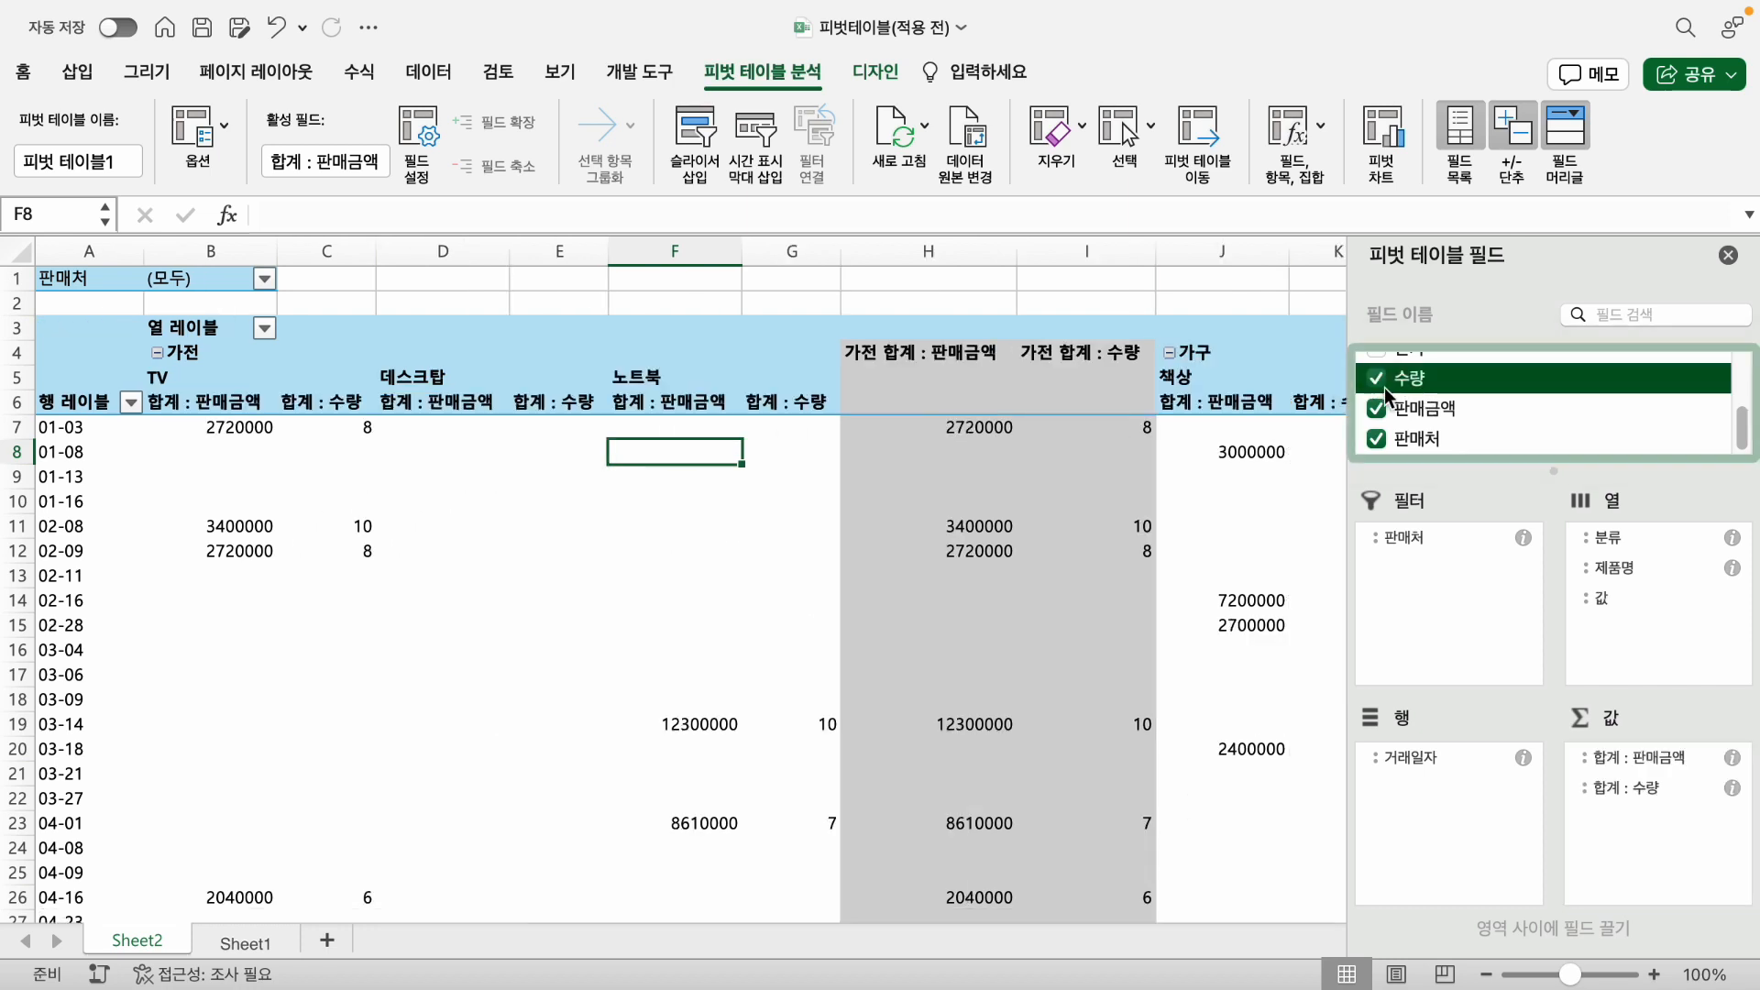
click(1641, 786)
mouse_move(1628, 787)
mouse_down()
mouse_move(1638, 755)
mouse_move(1635, 804)
mouse_up()
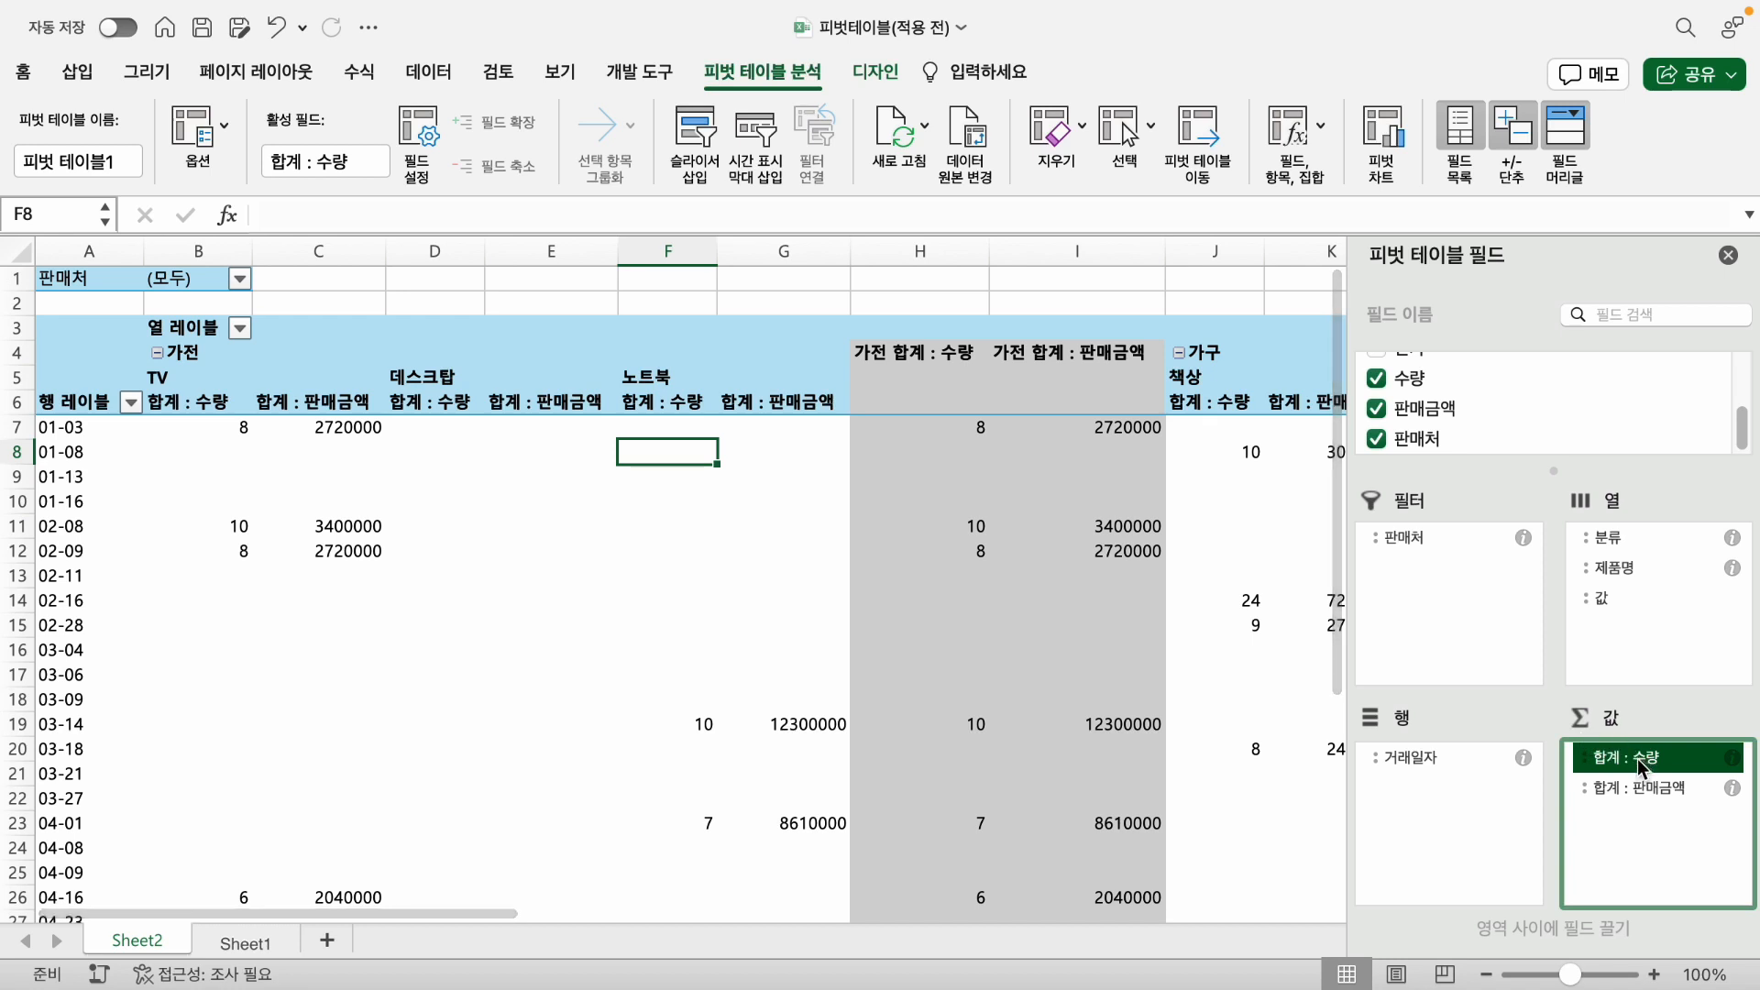
click(1614, 759)
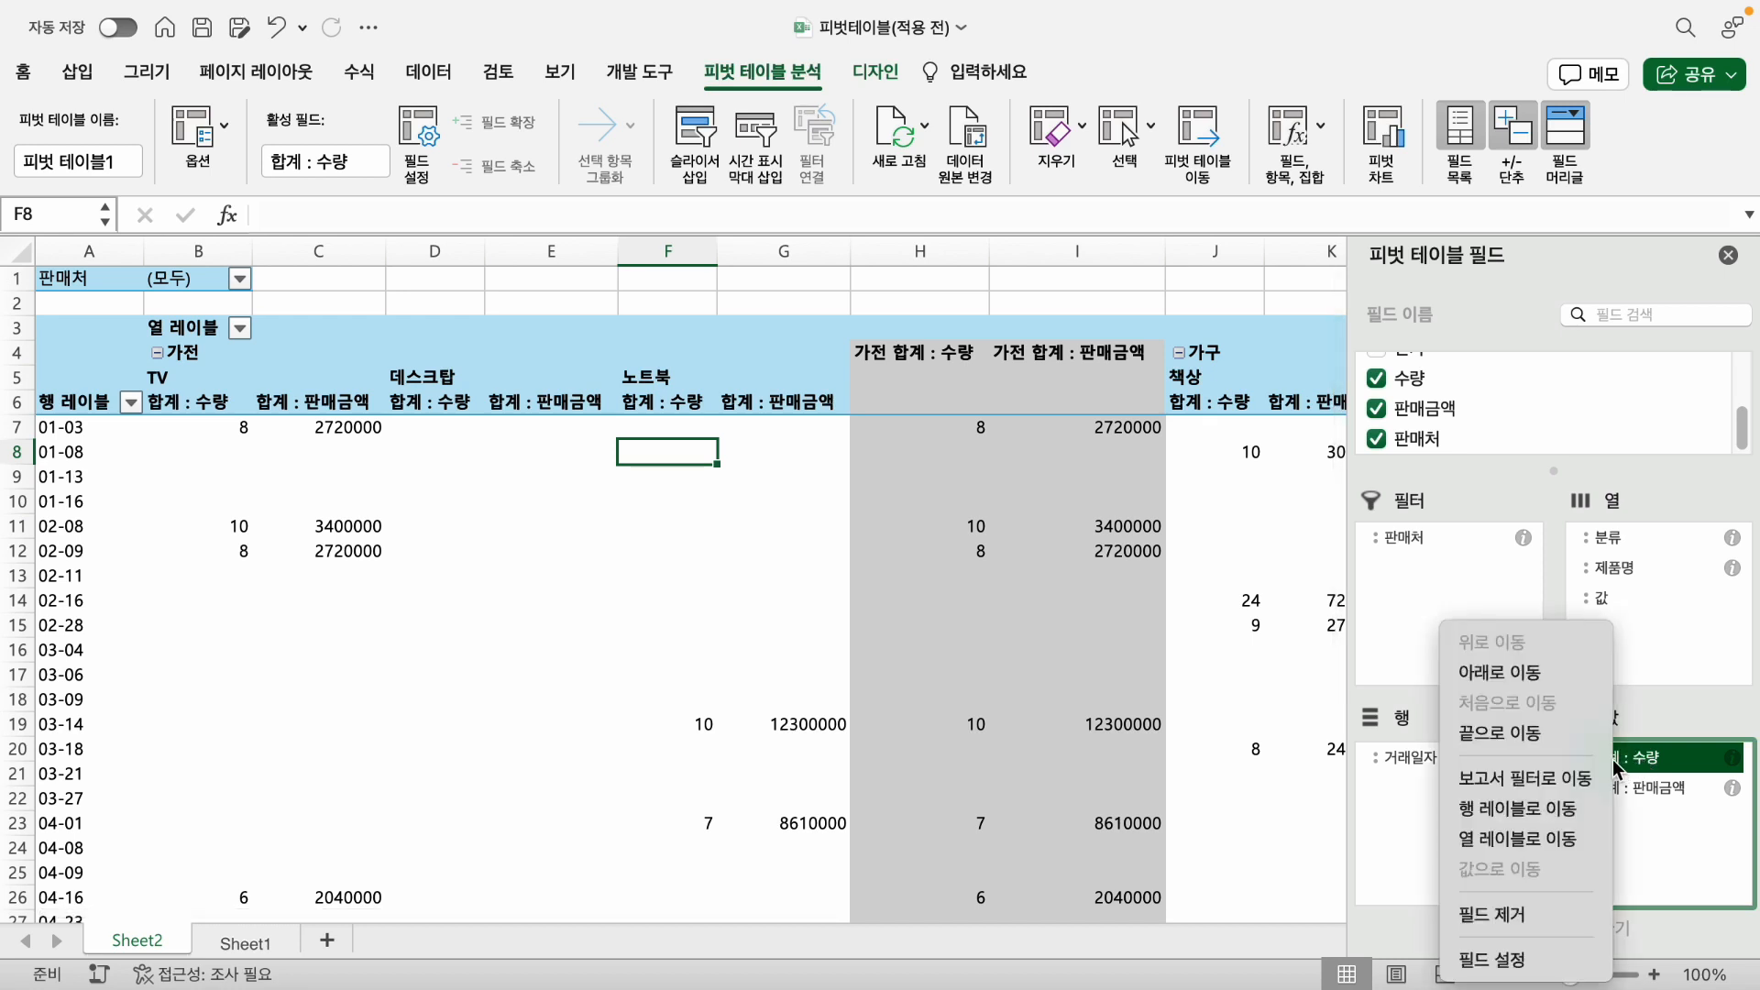
click(1524, 912)
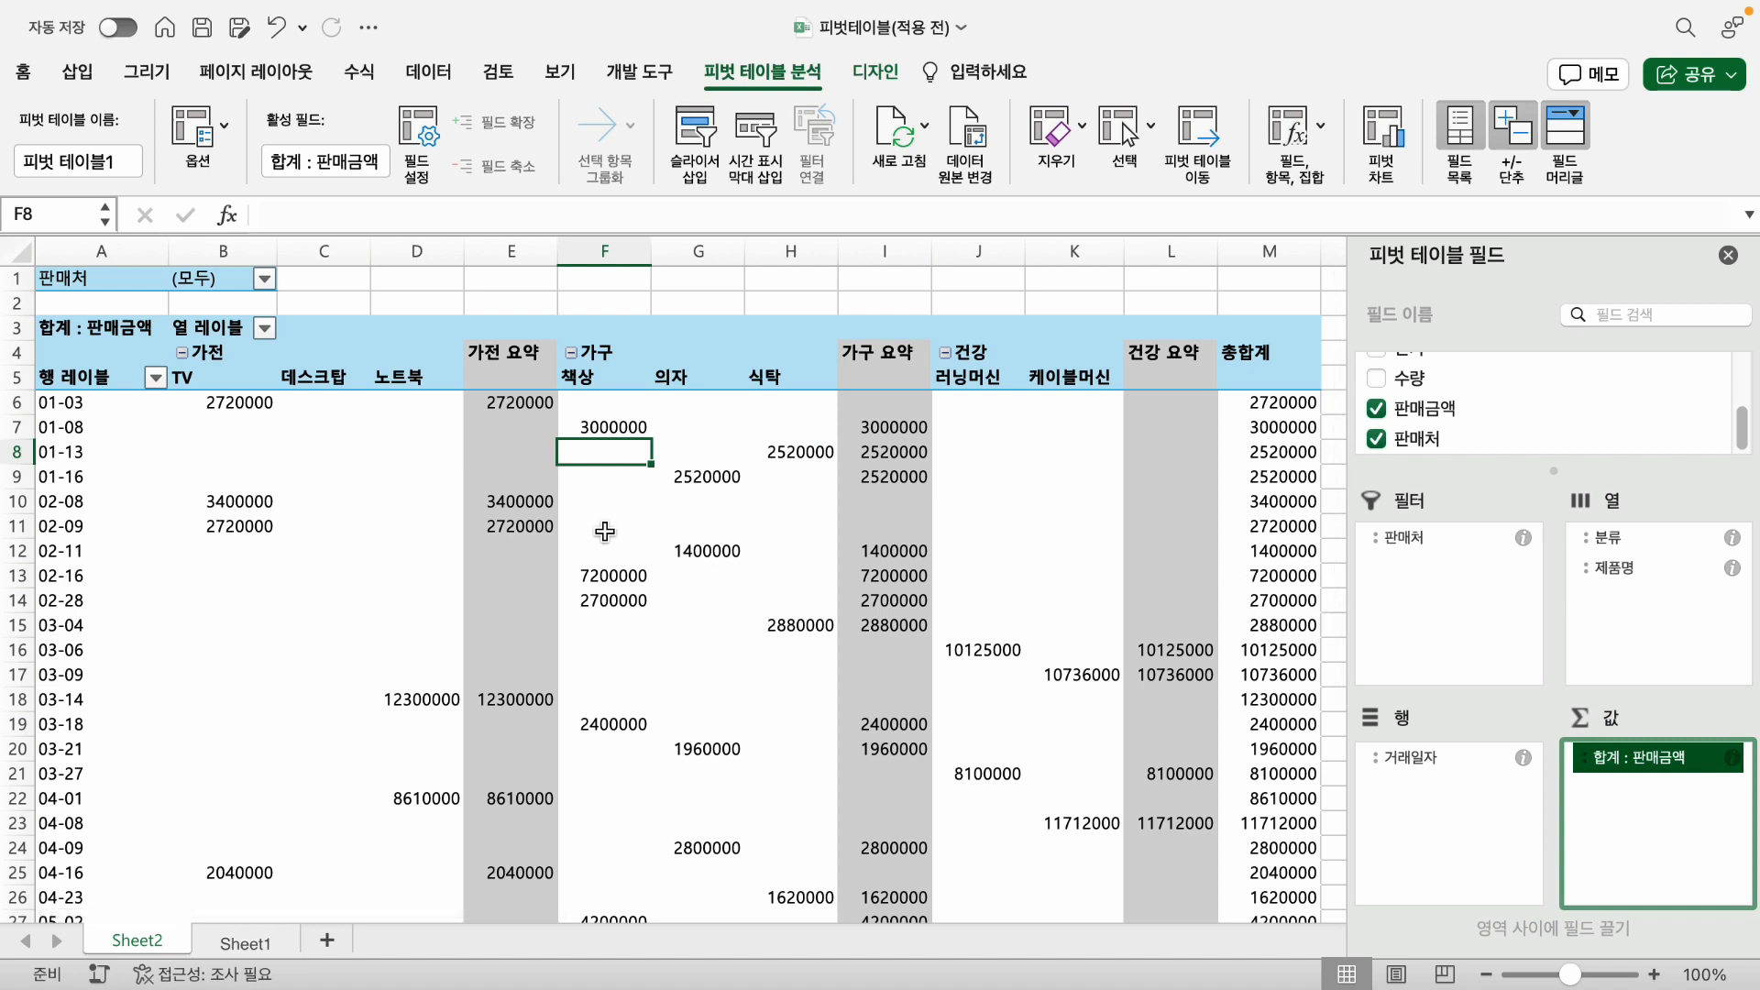
- Set the number format of the 합계 : 판매금액 value field to 통화 with the symbol 없음
click(523, 501)
click(544, 541)
click(540, 507)
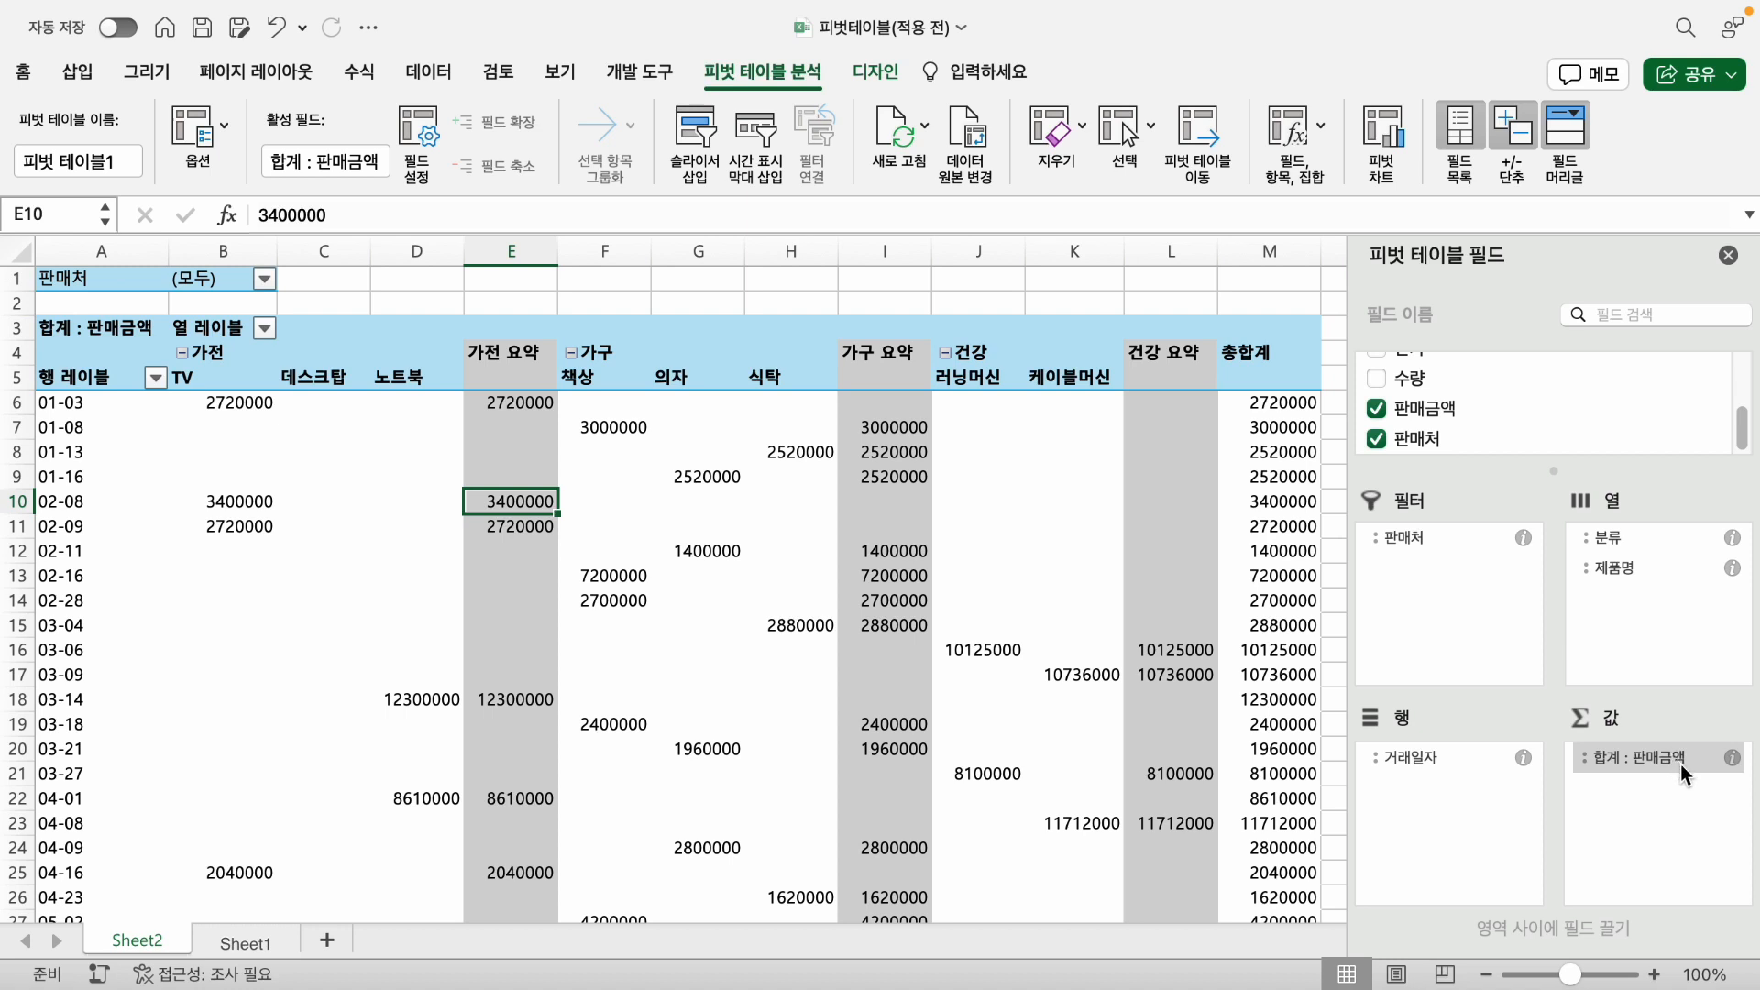
drag(1659, 761, 1646, 761)
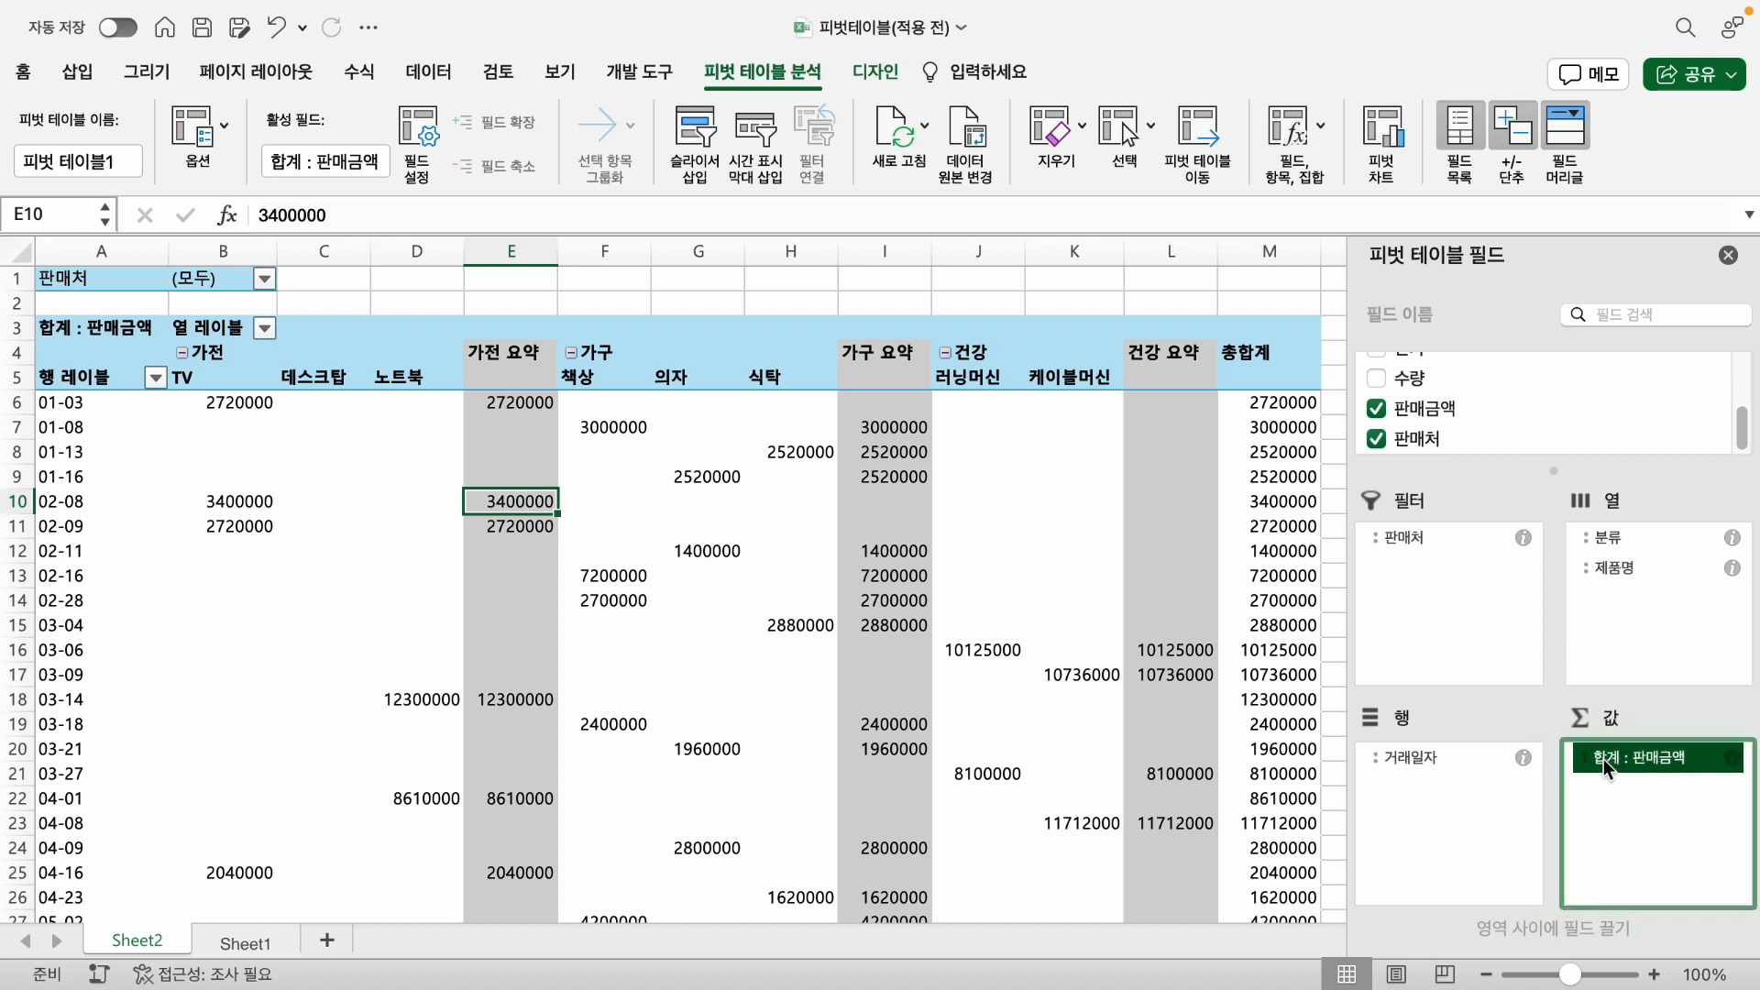
click(1603, 759)
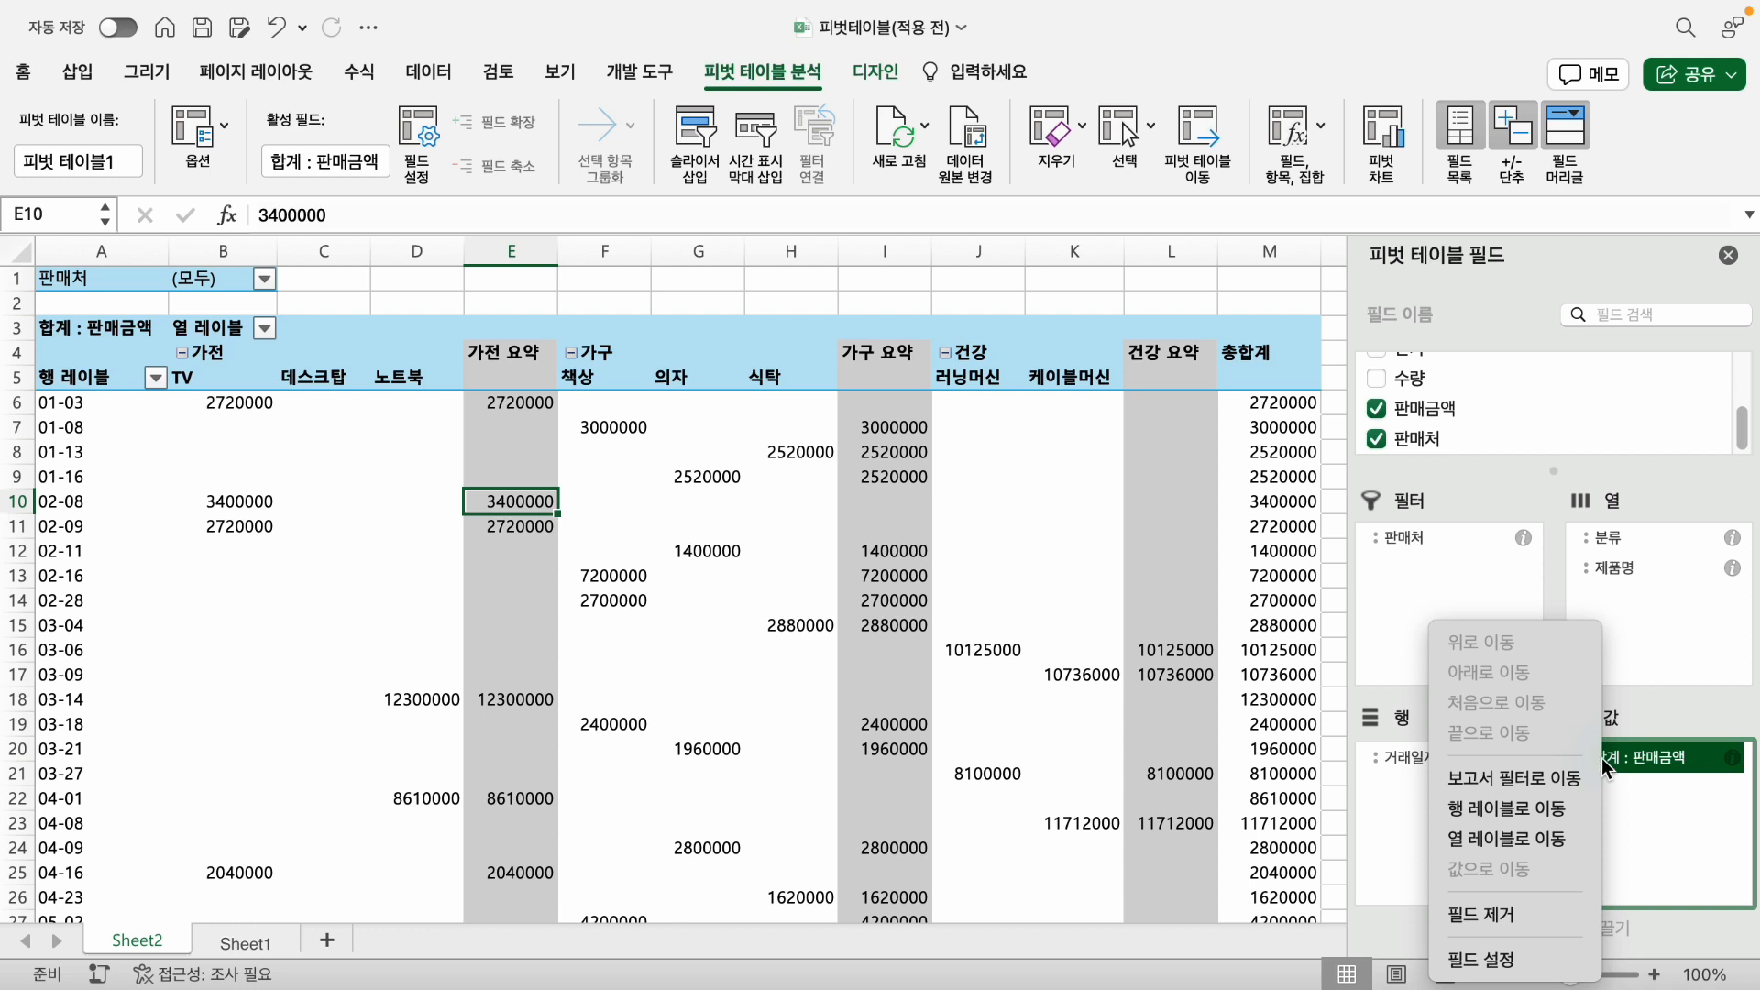
click(1503, 959)
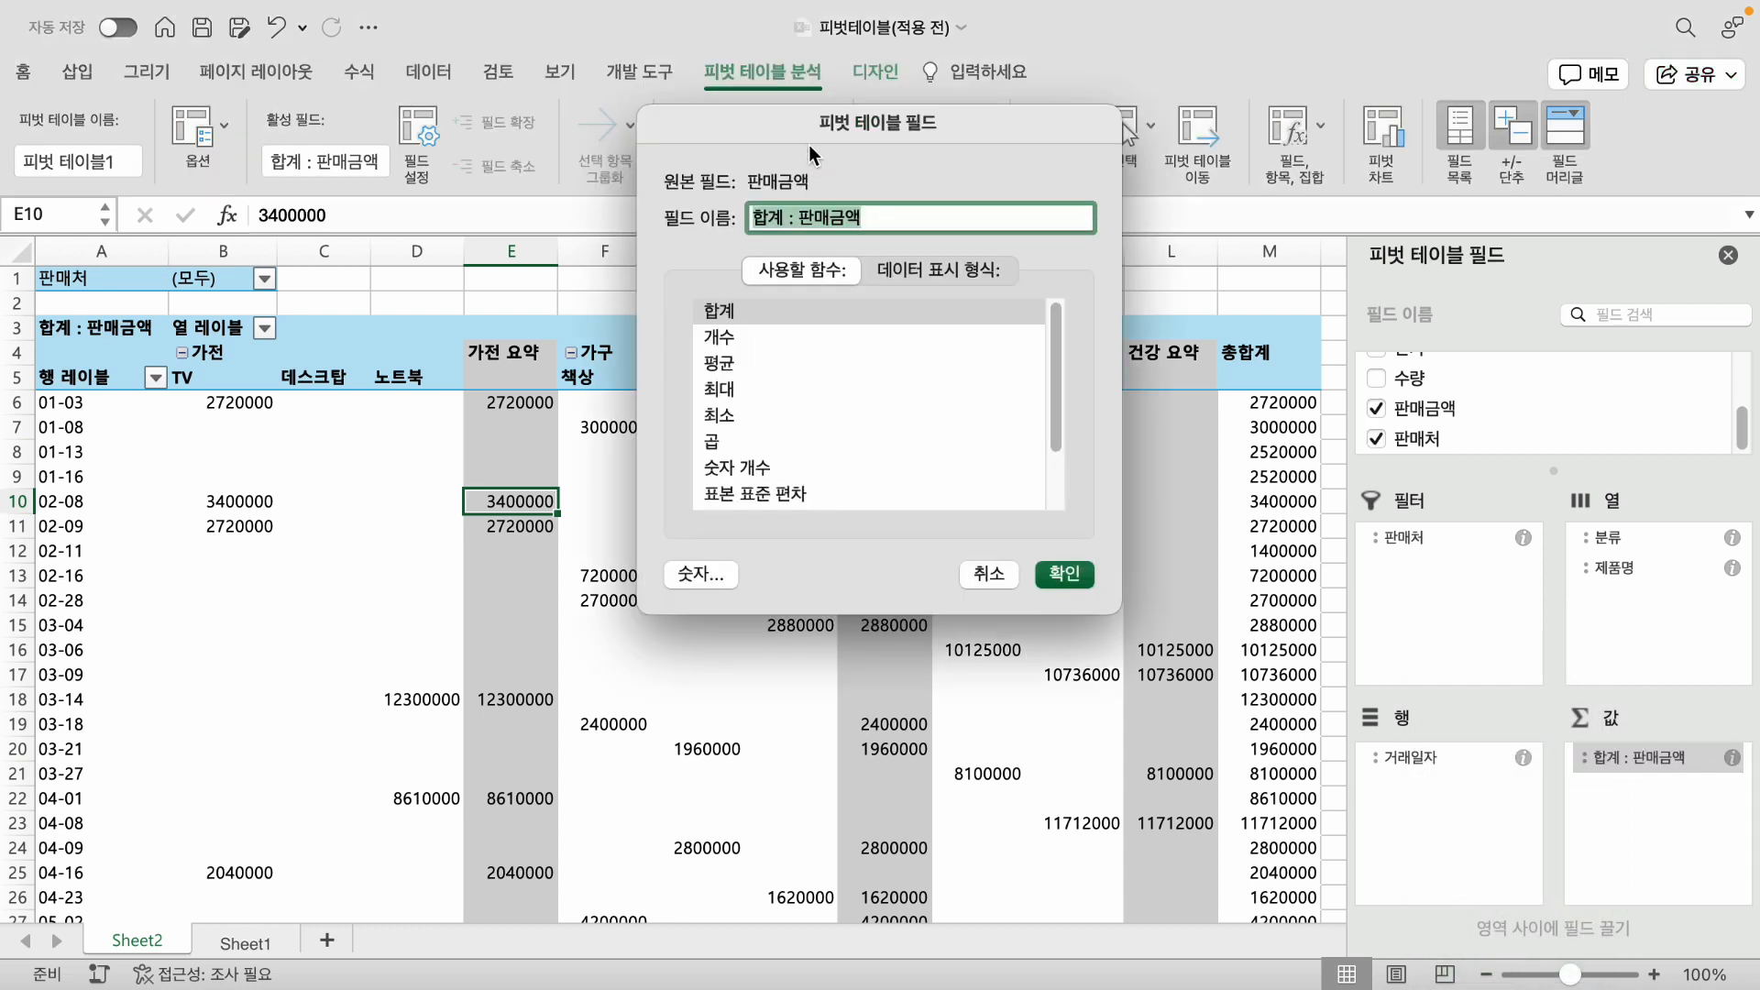
drag(806, 130, 1025, 427)
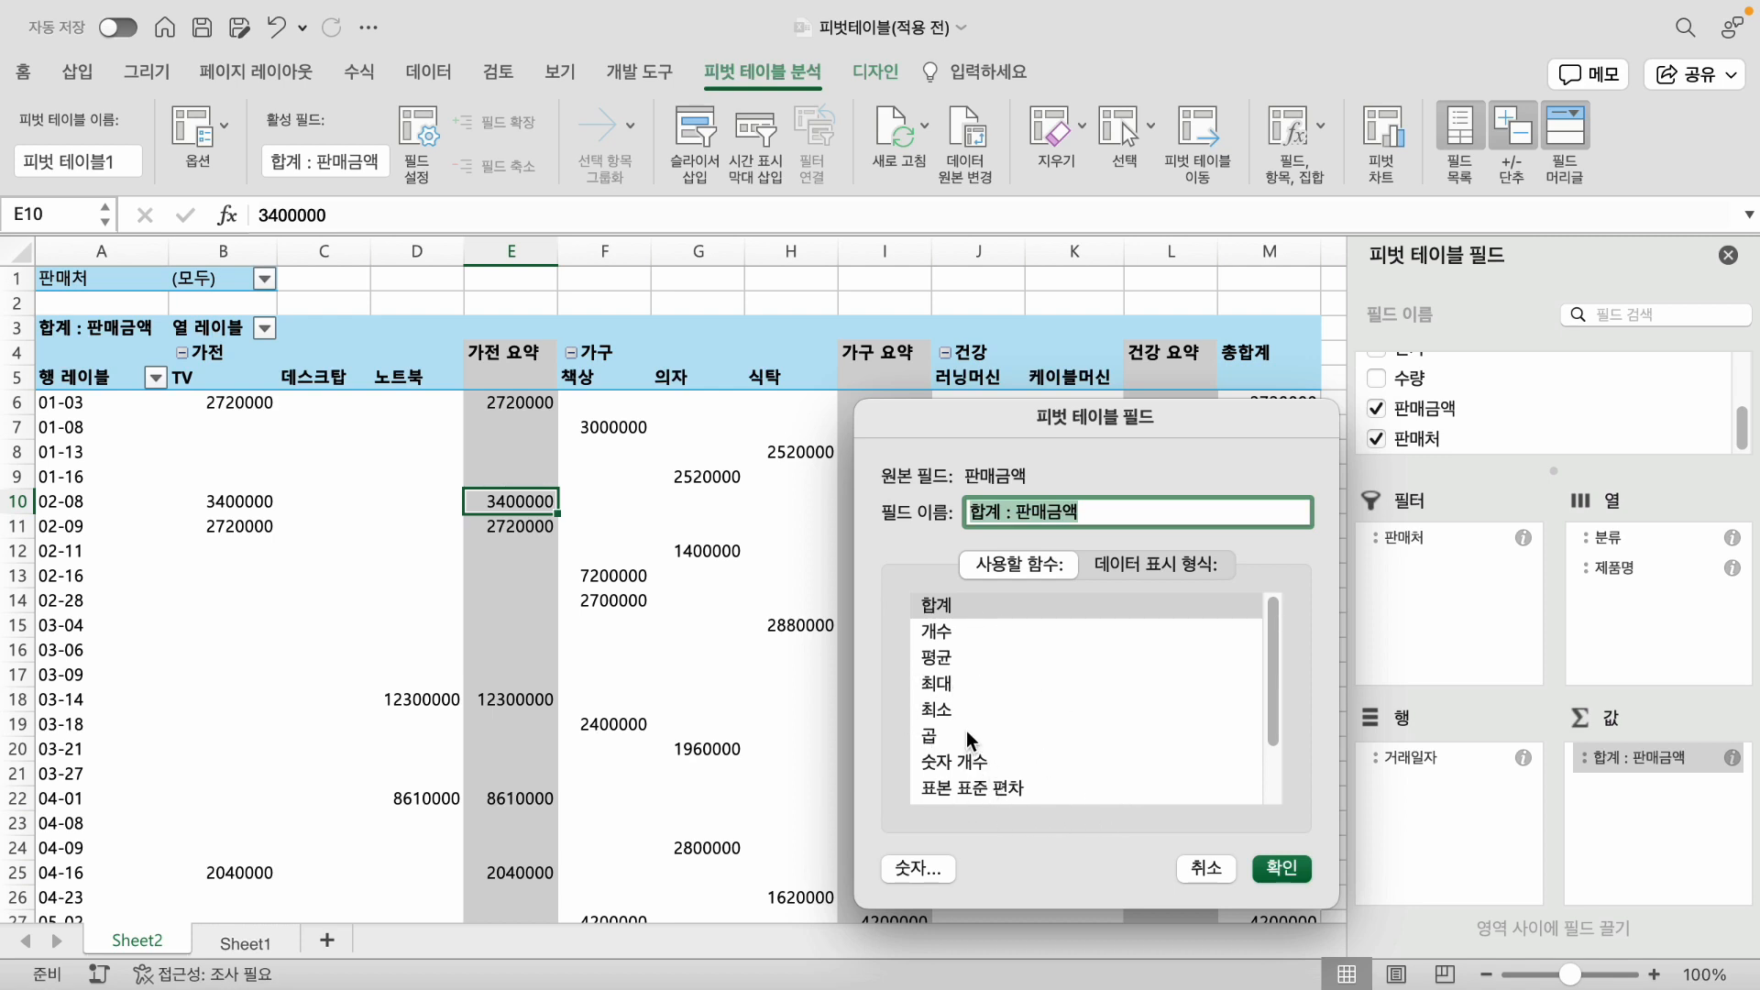
click(919, 868)
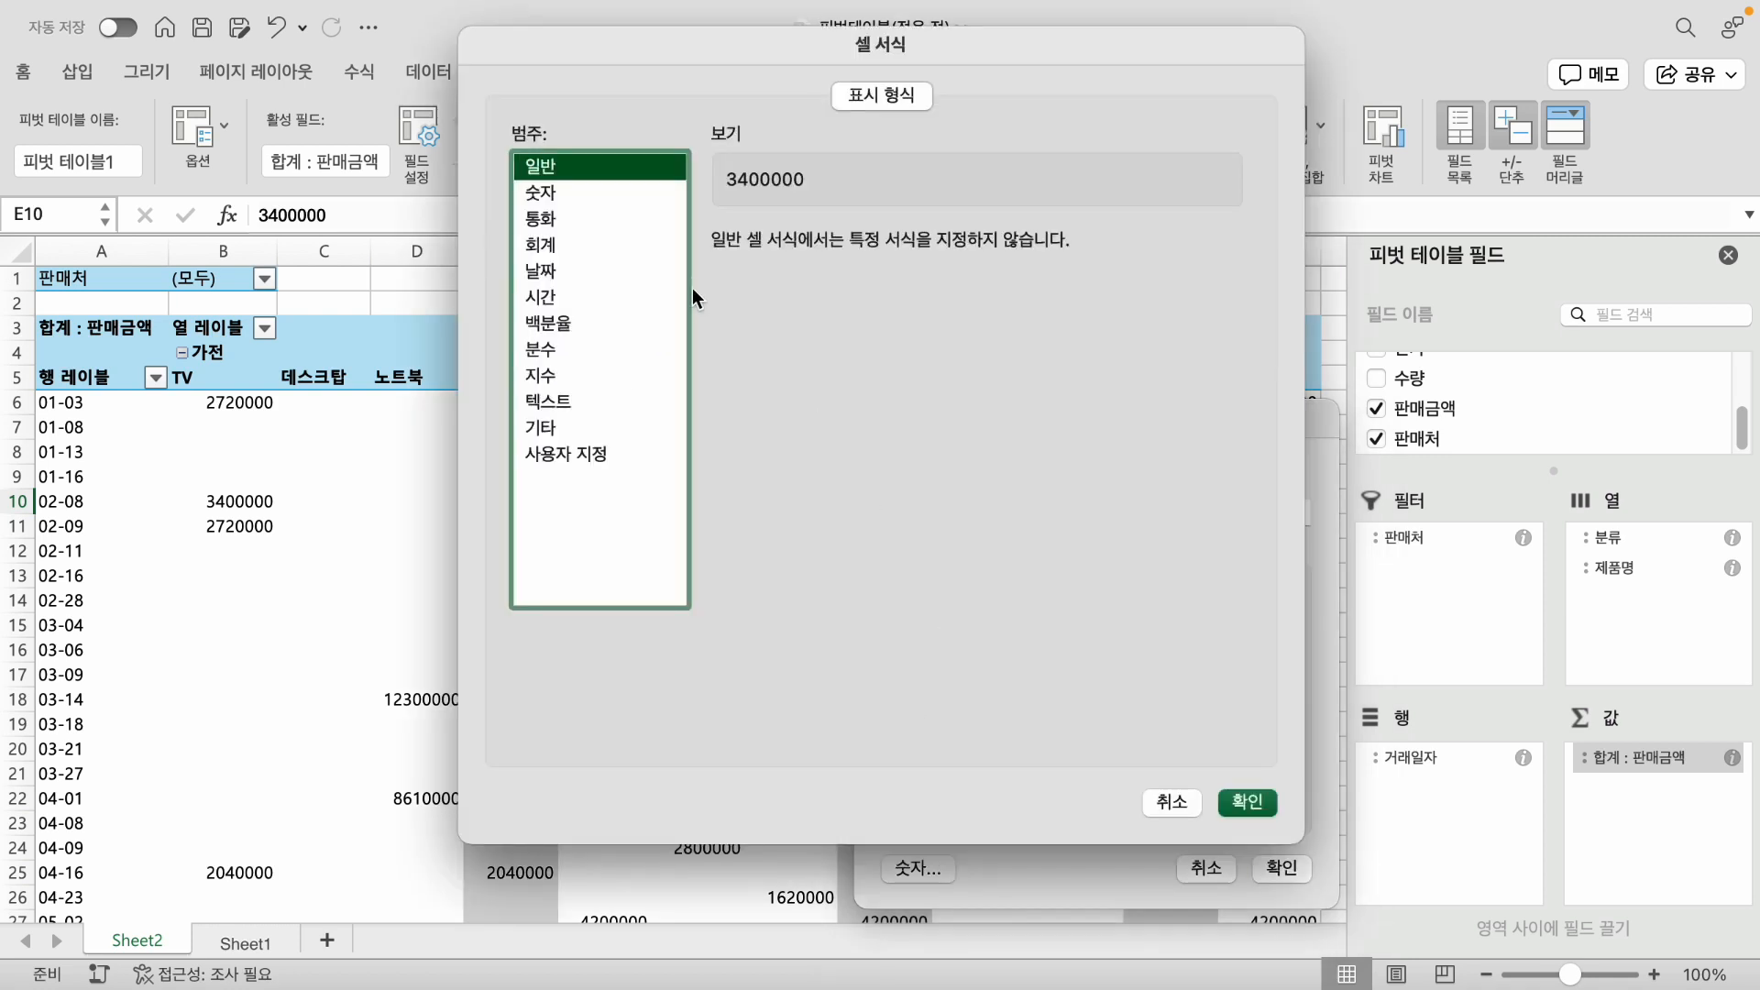
click(561, 222)
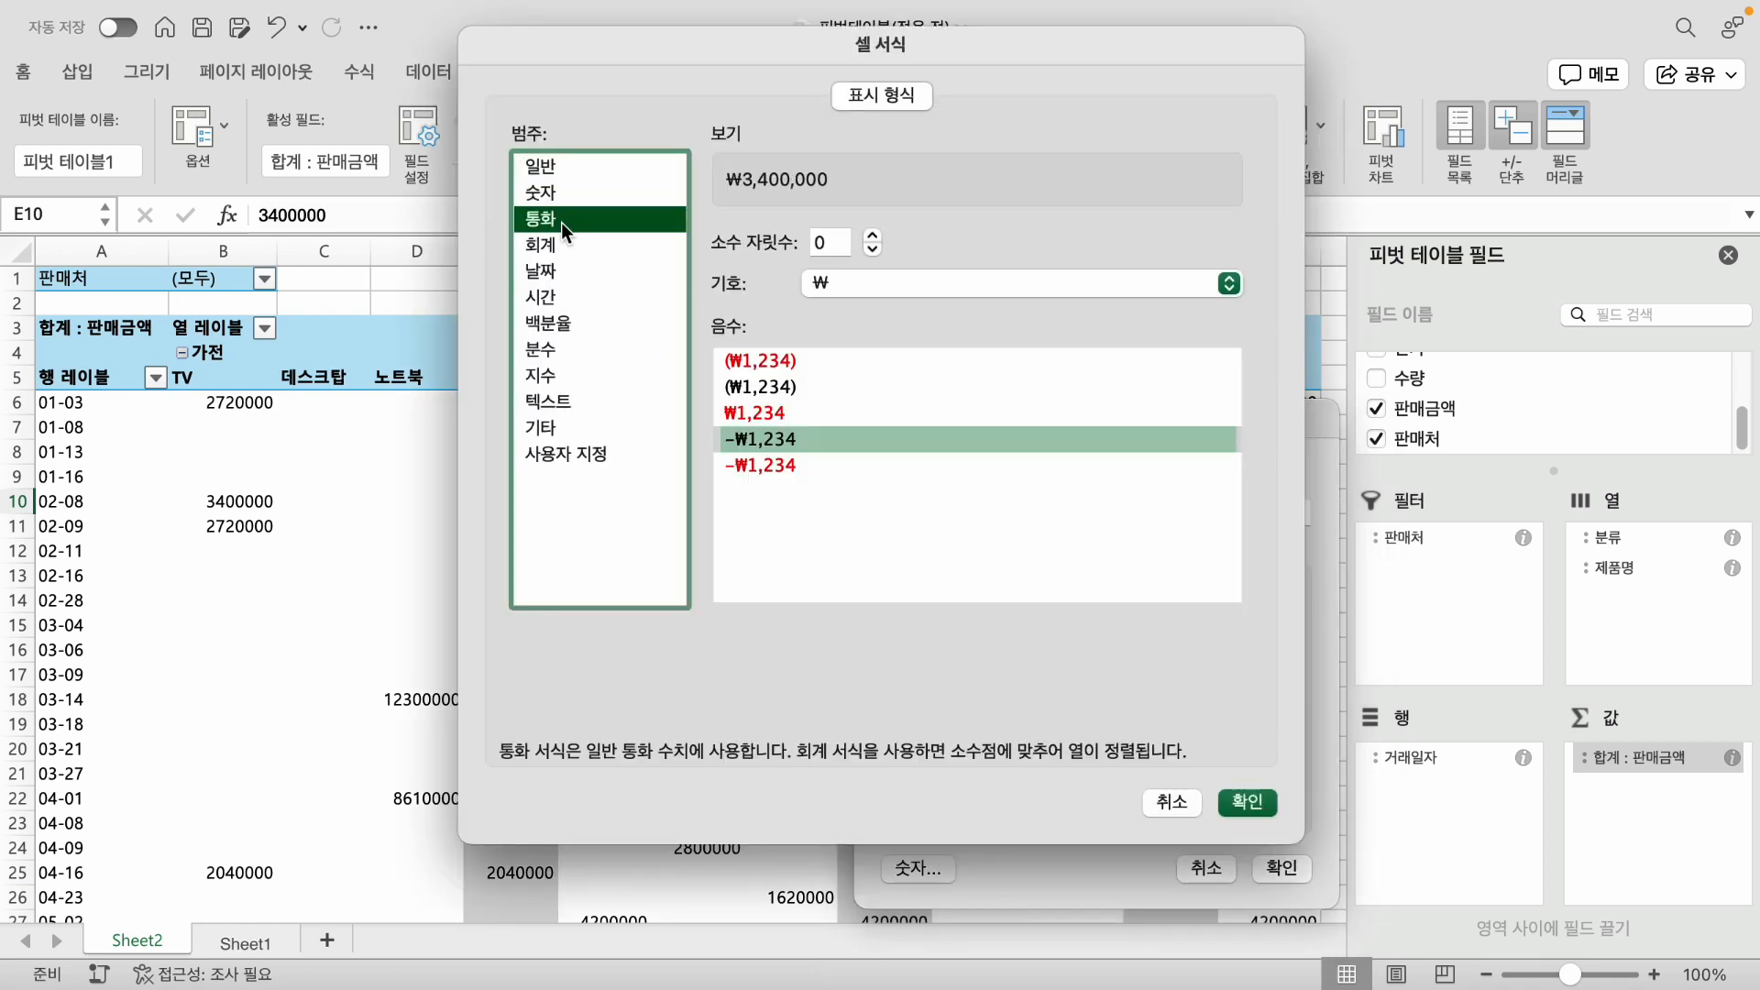
click(955, 284)
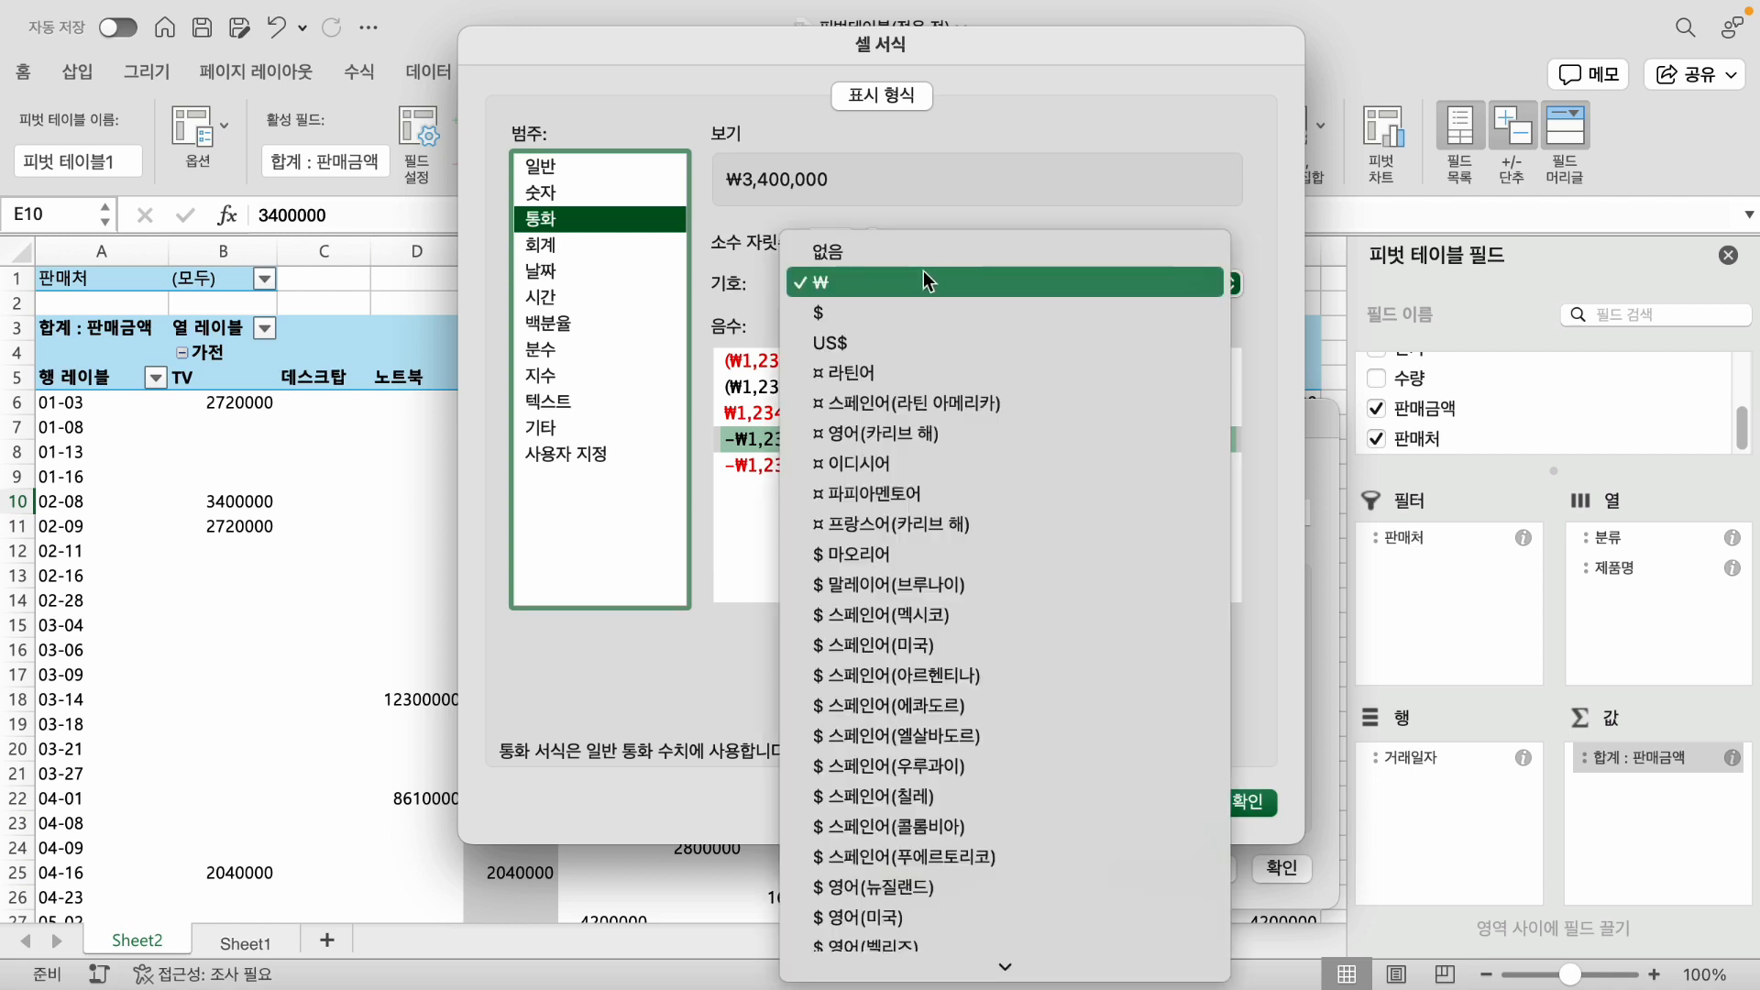
click(883, 259)
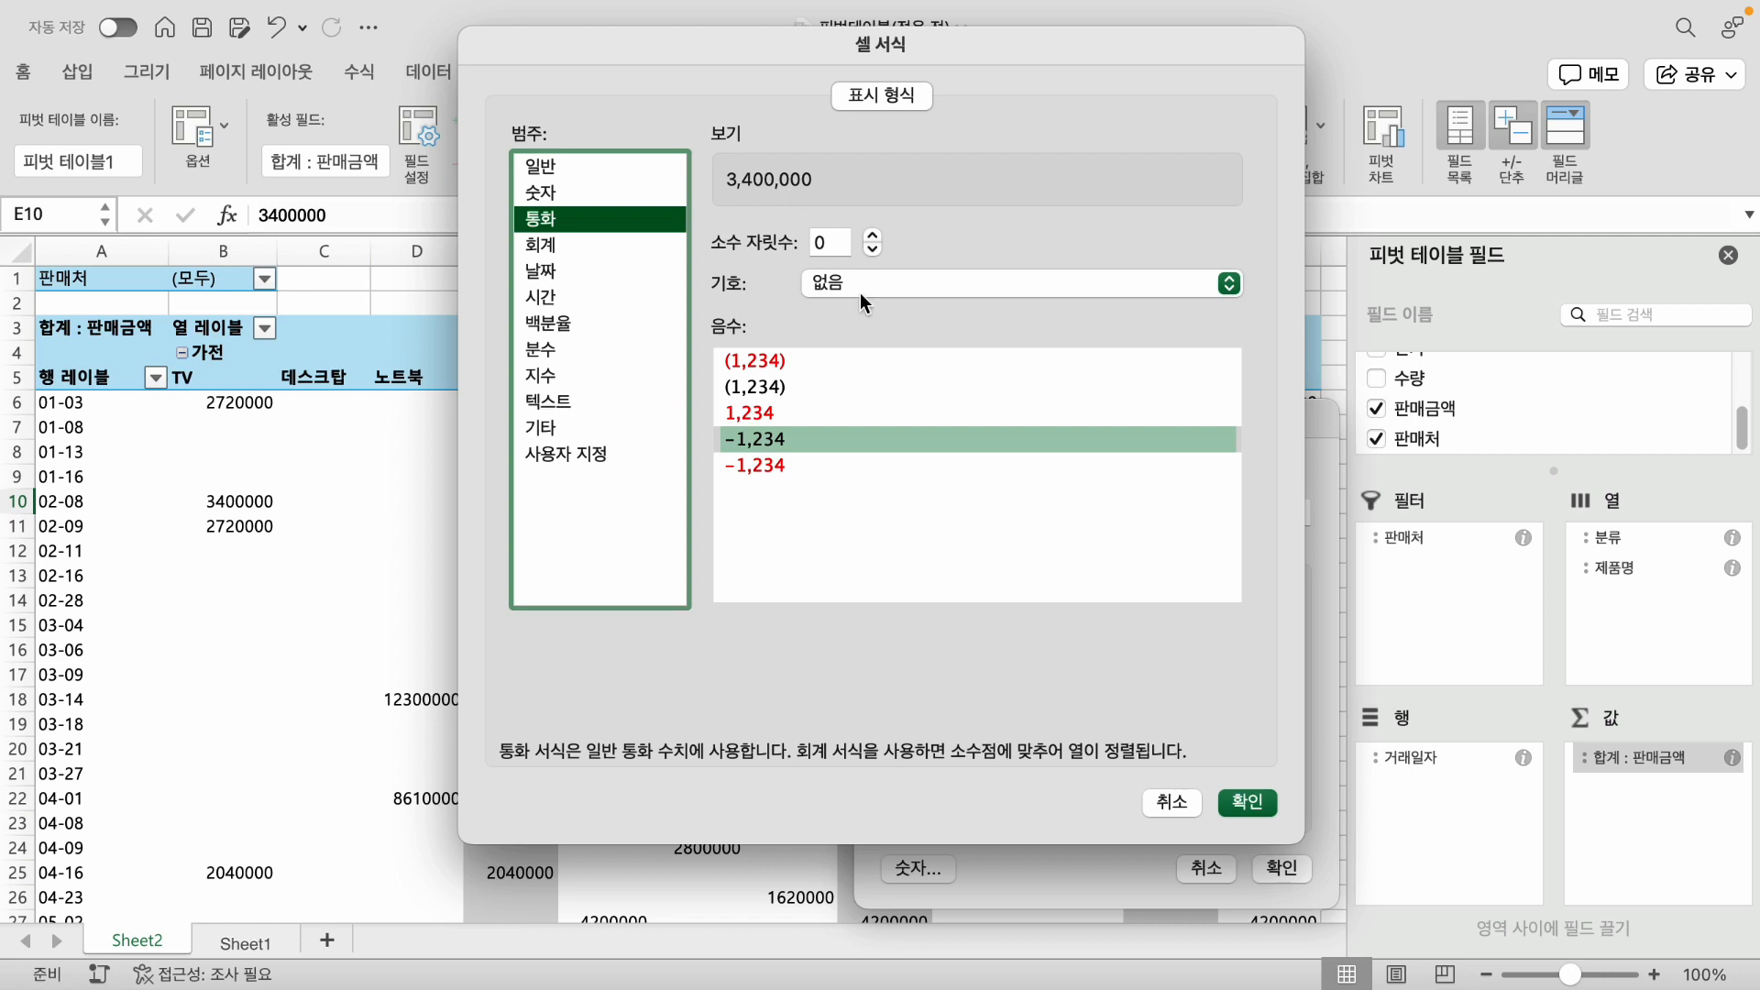
click(1243, 801)
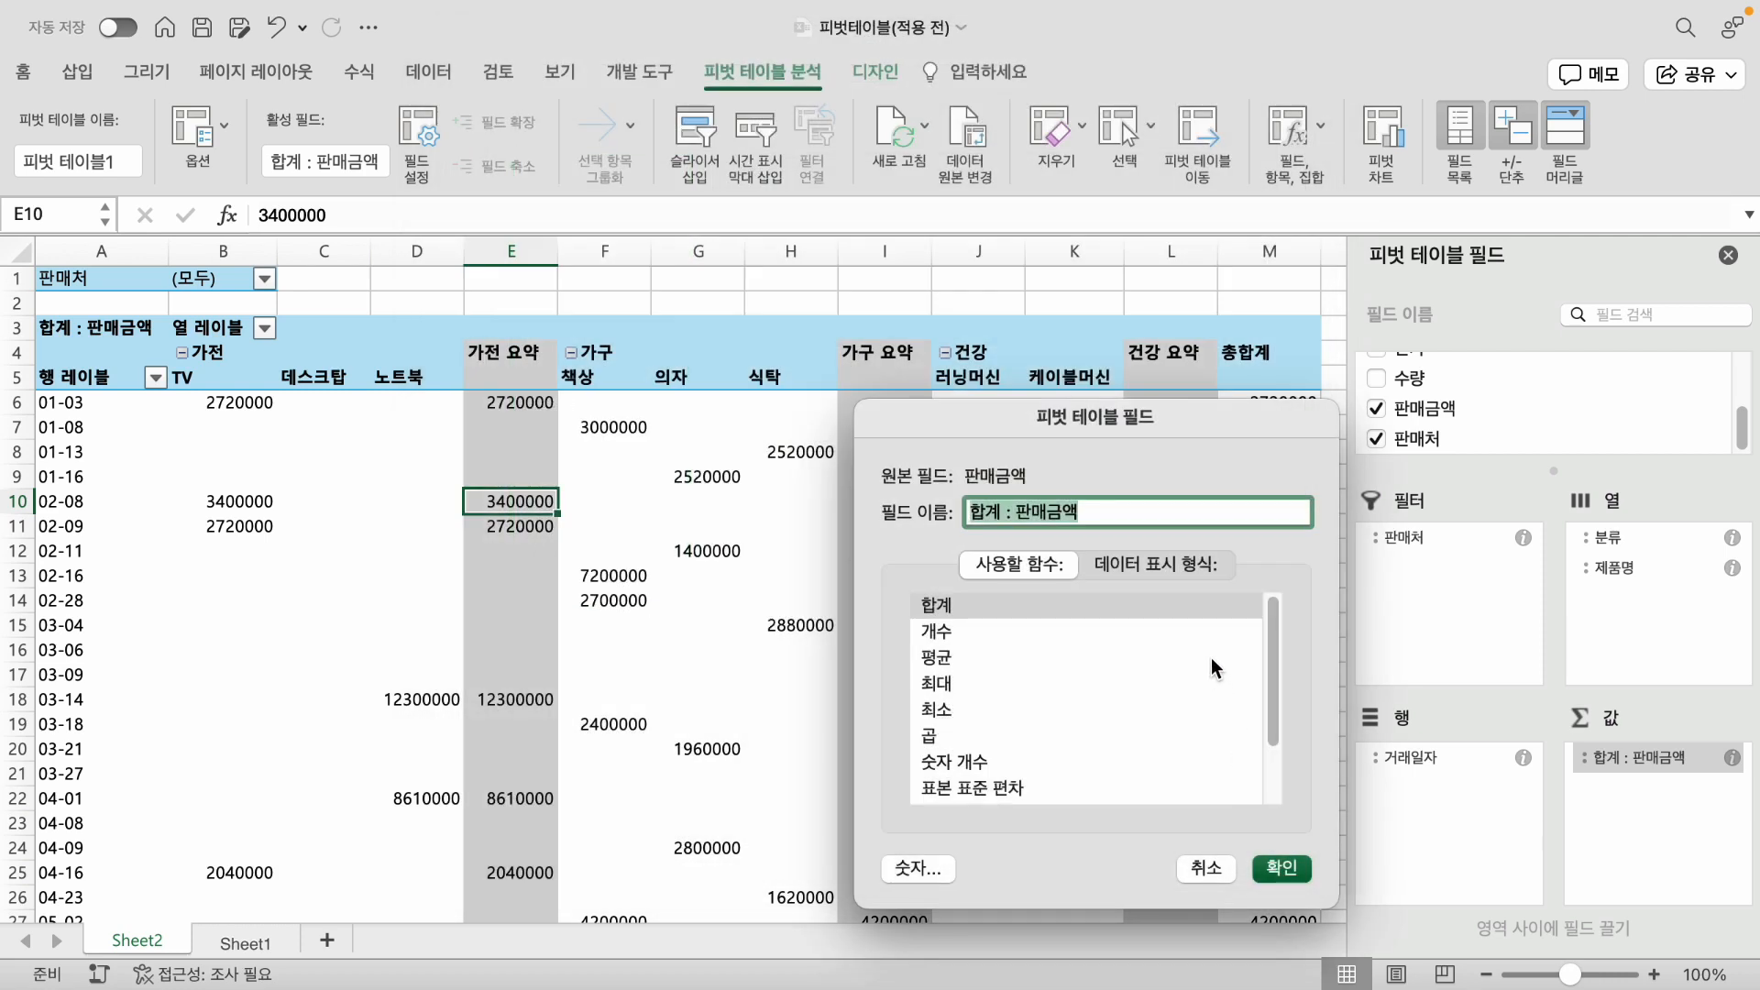
click(1287, 867)
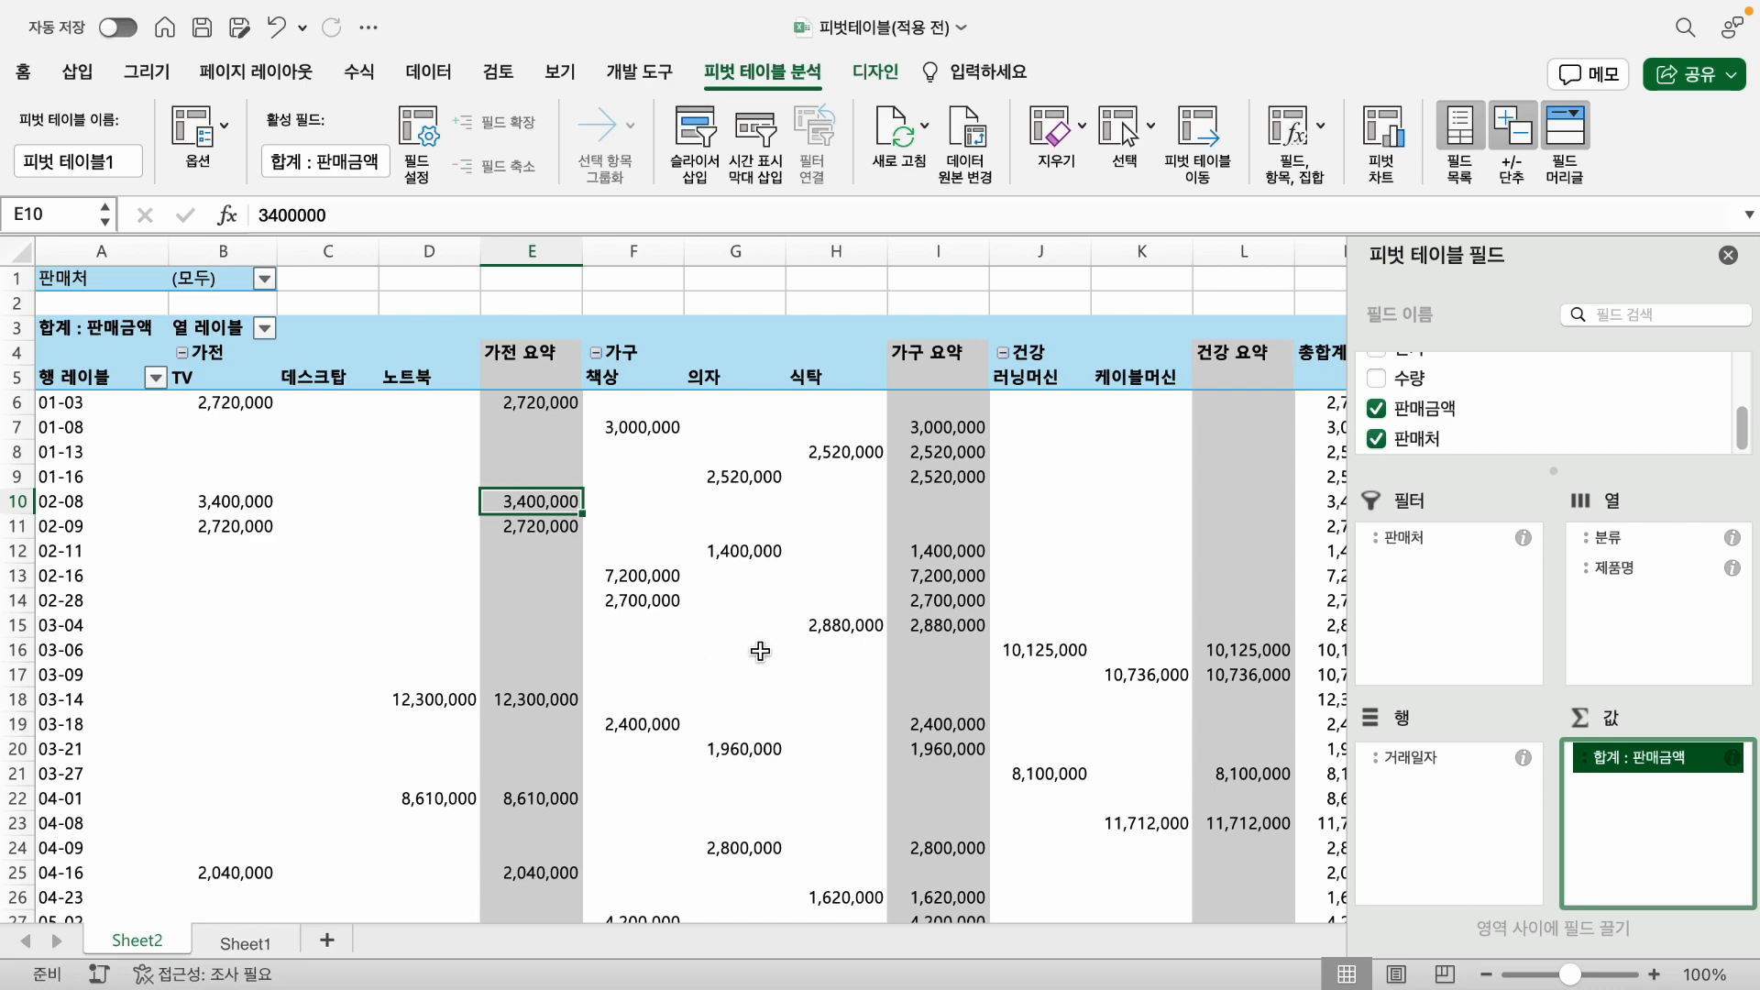
- Group the 거래일자 row dates by 월 (month), keeping the proposed start and end dates
scroll(760, 650, down, 5)
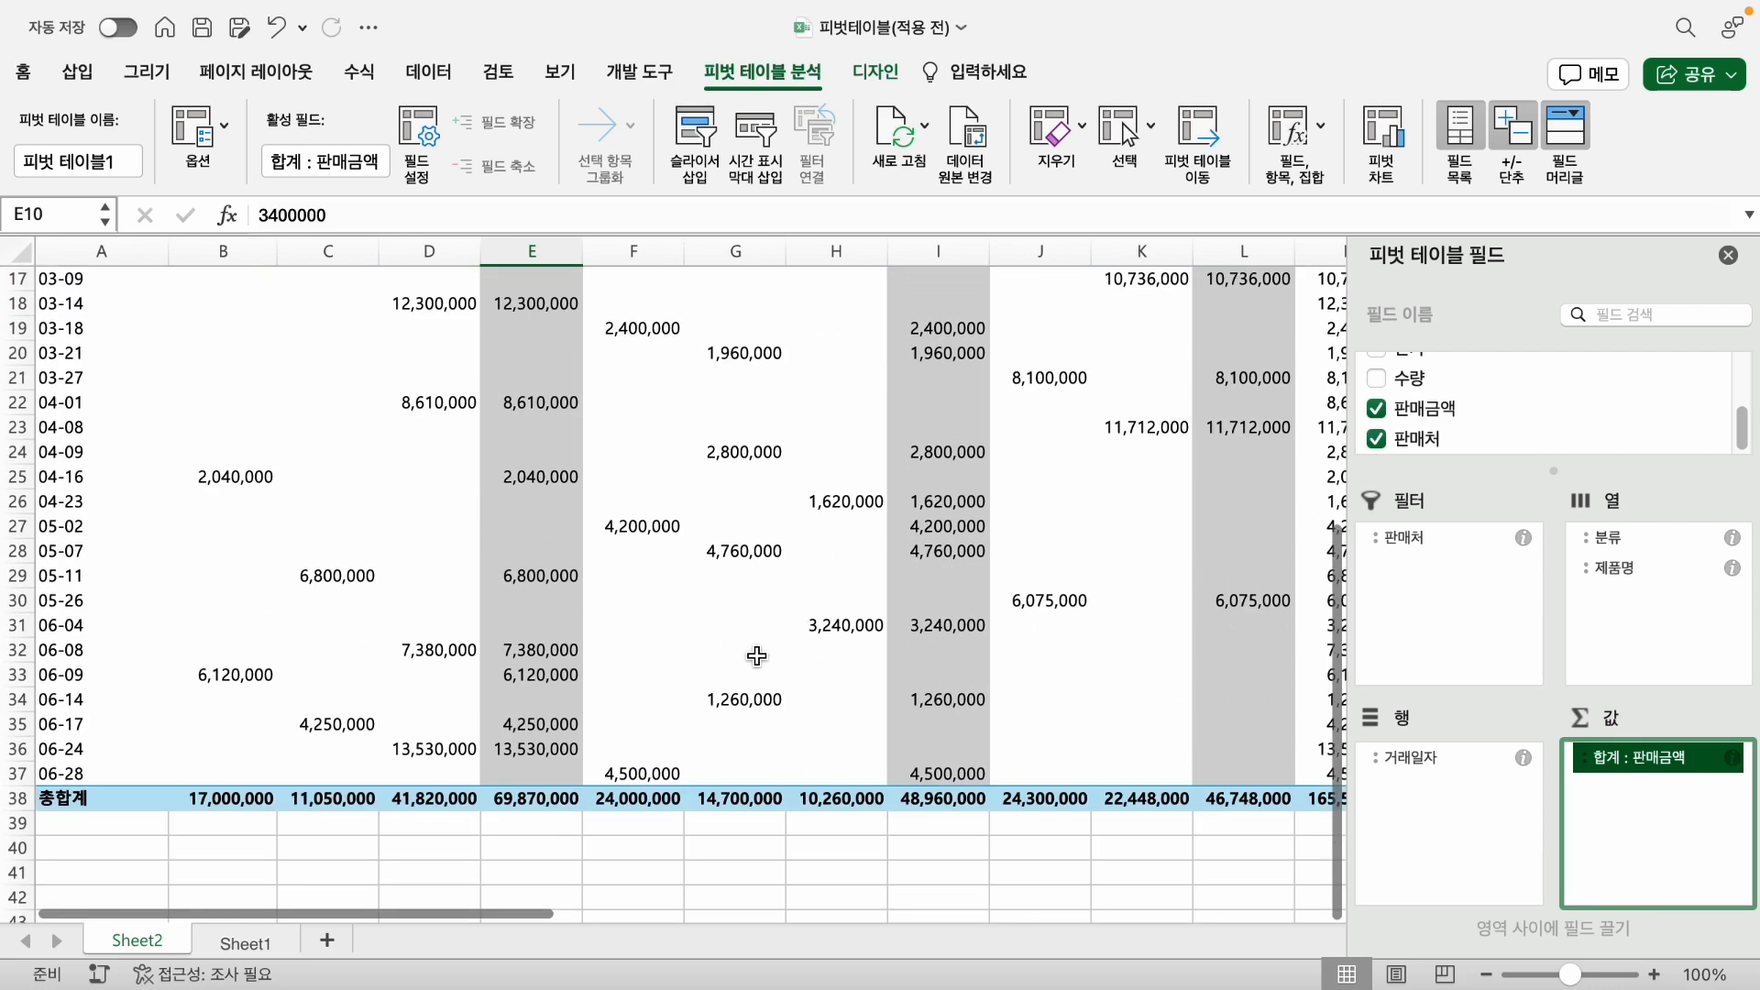
scroll(756, 655, up, 5)
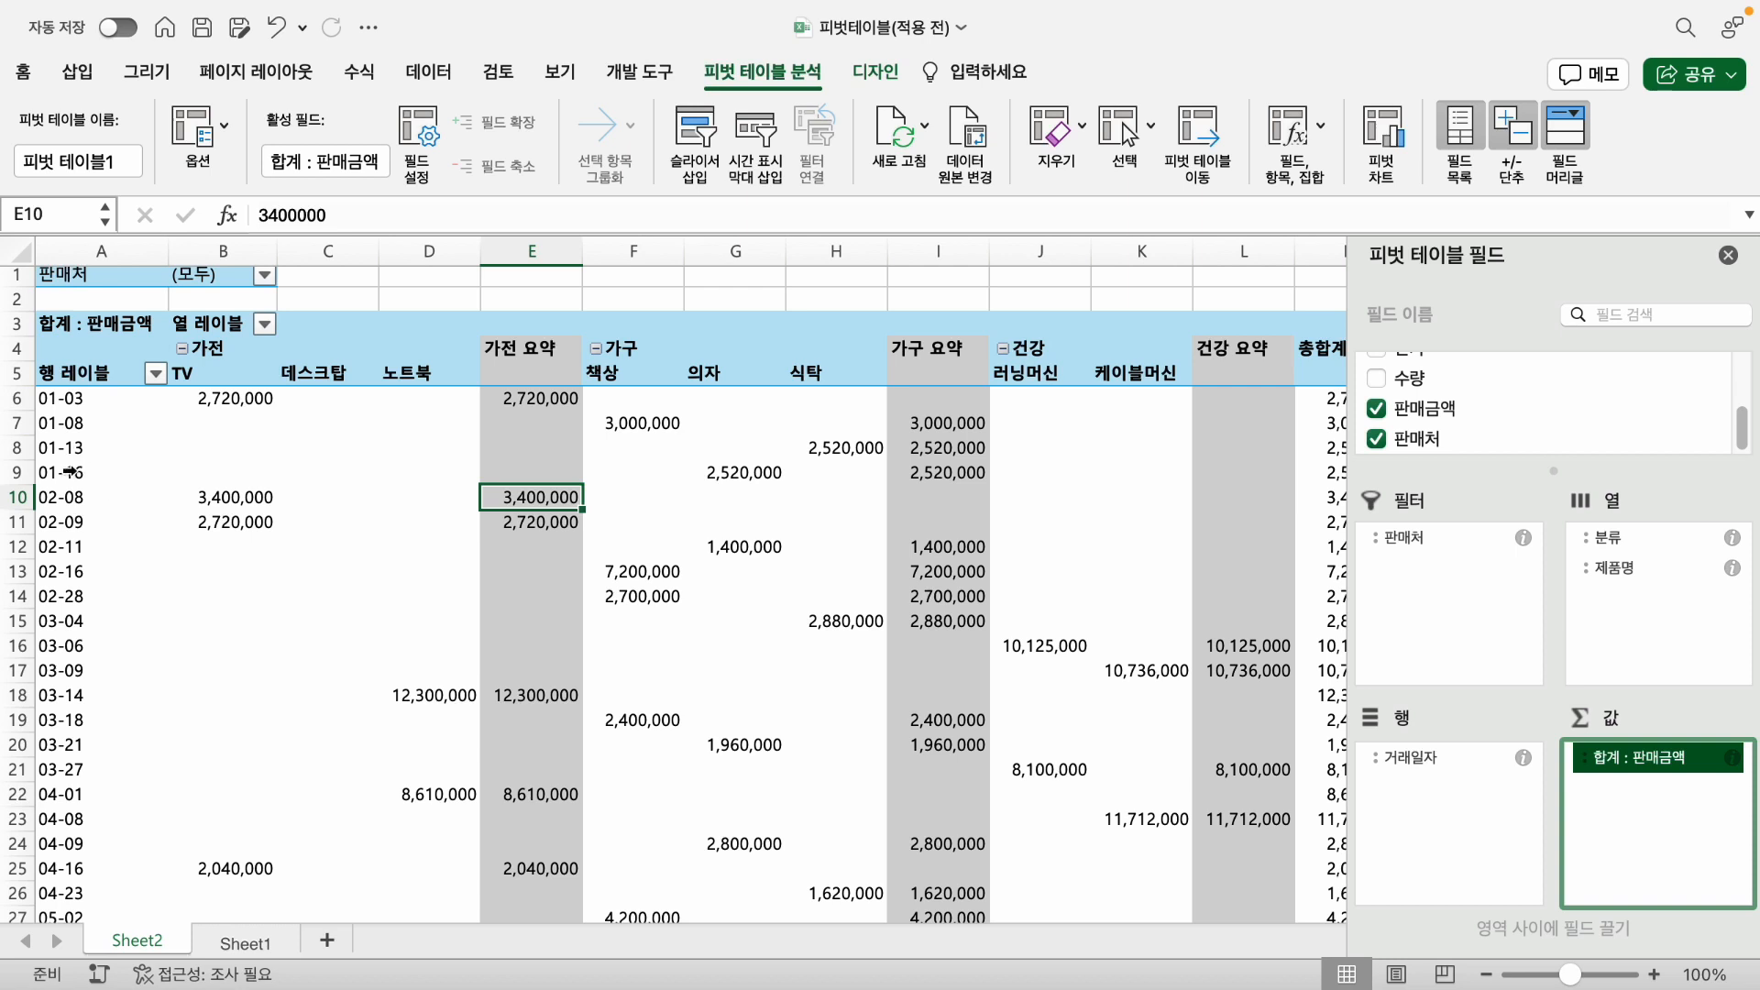
click(87, 399)
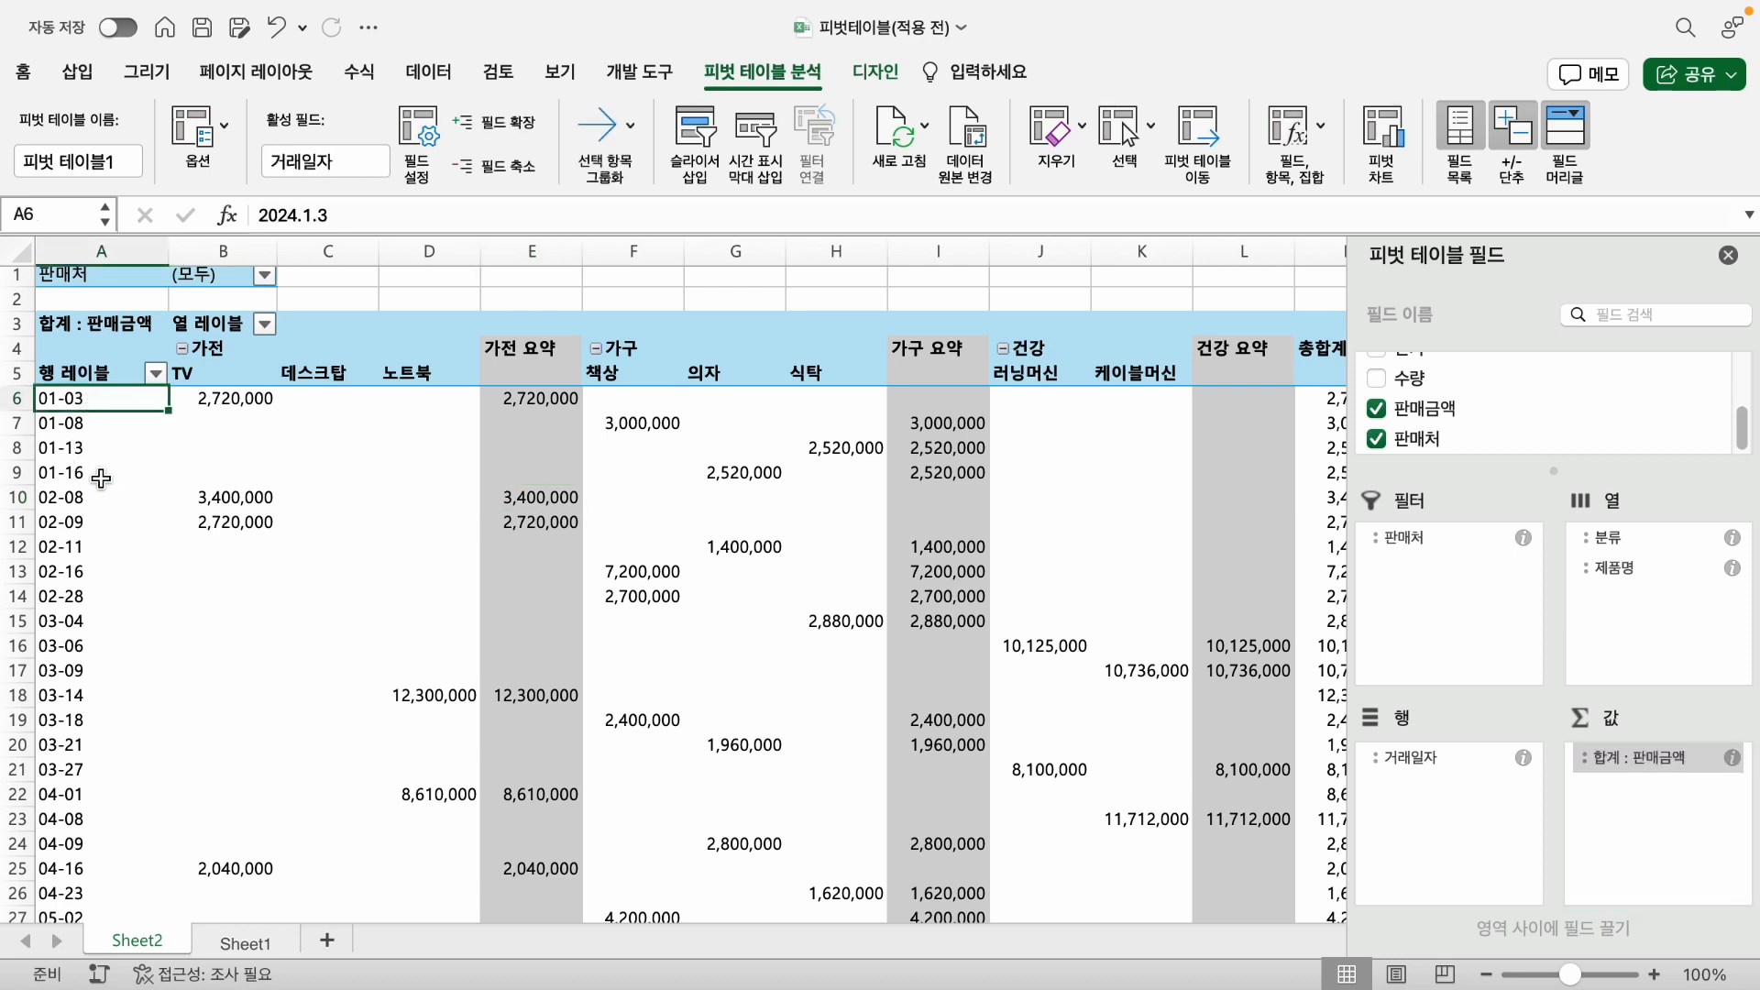
right_click(74, 397)
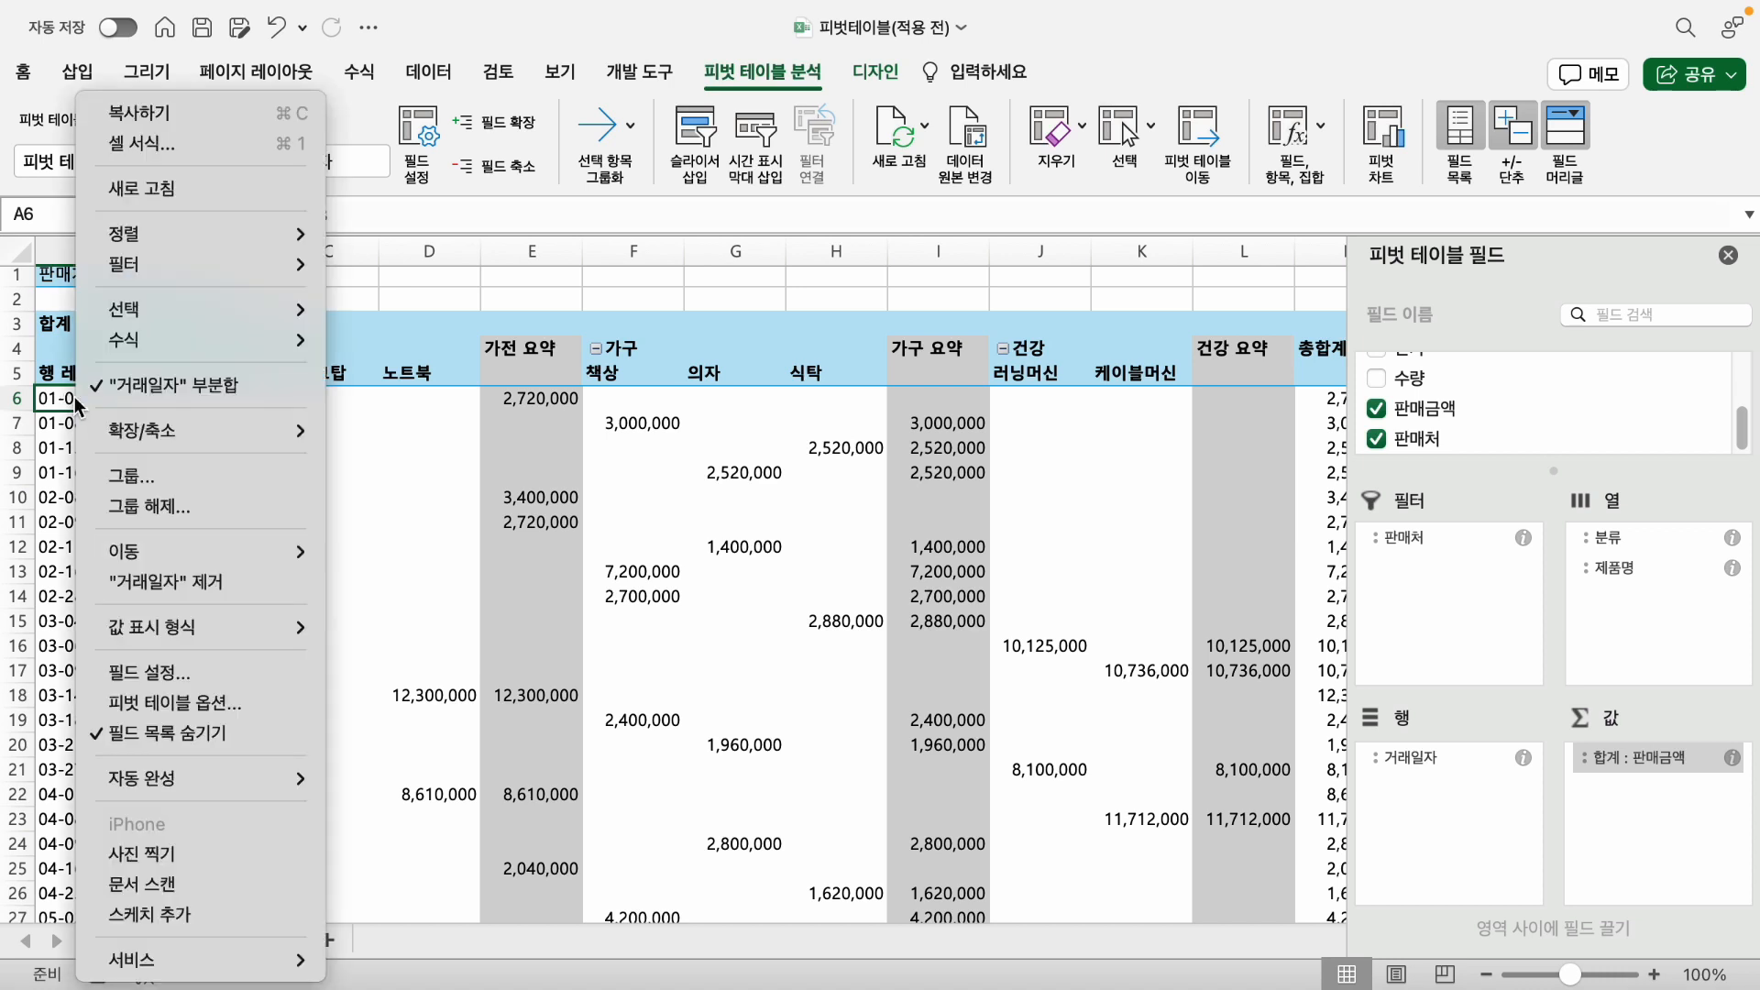
mouse_move(140, 448)
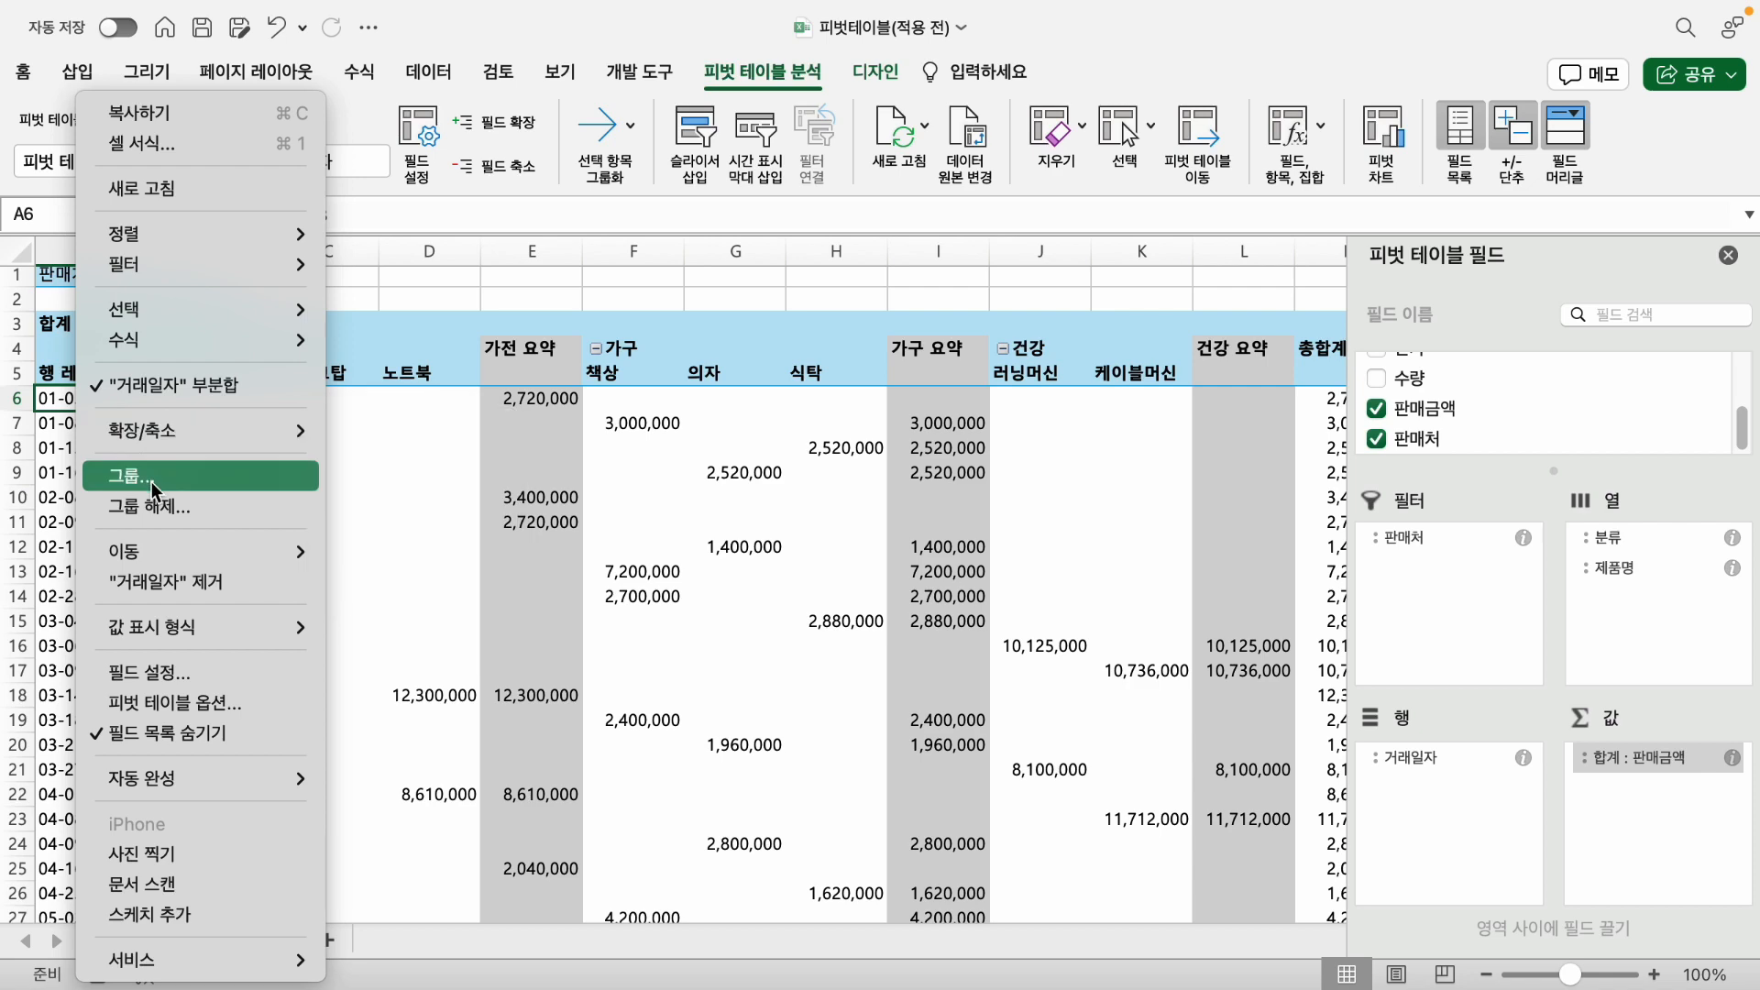
click(151, 481)
drag(140, 259, 299, 414)
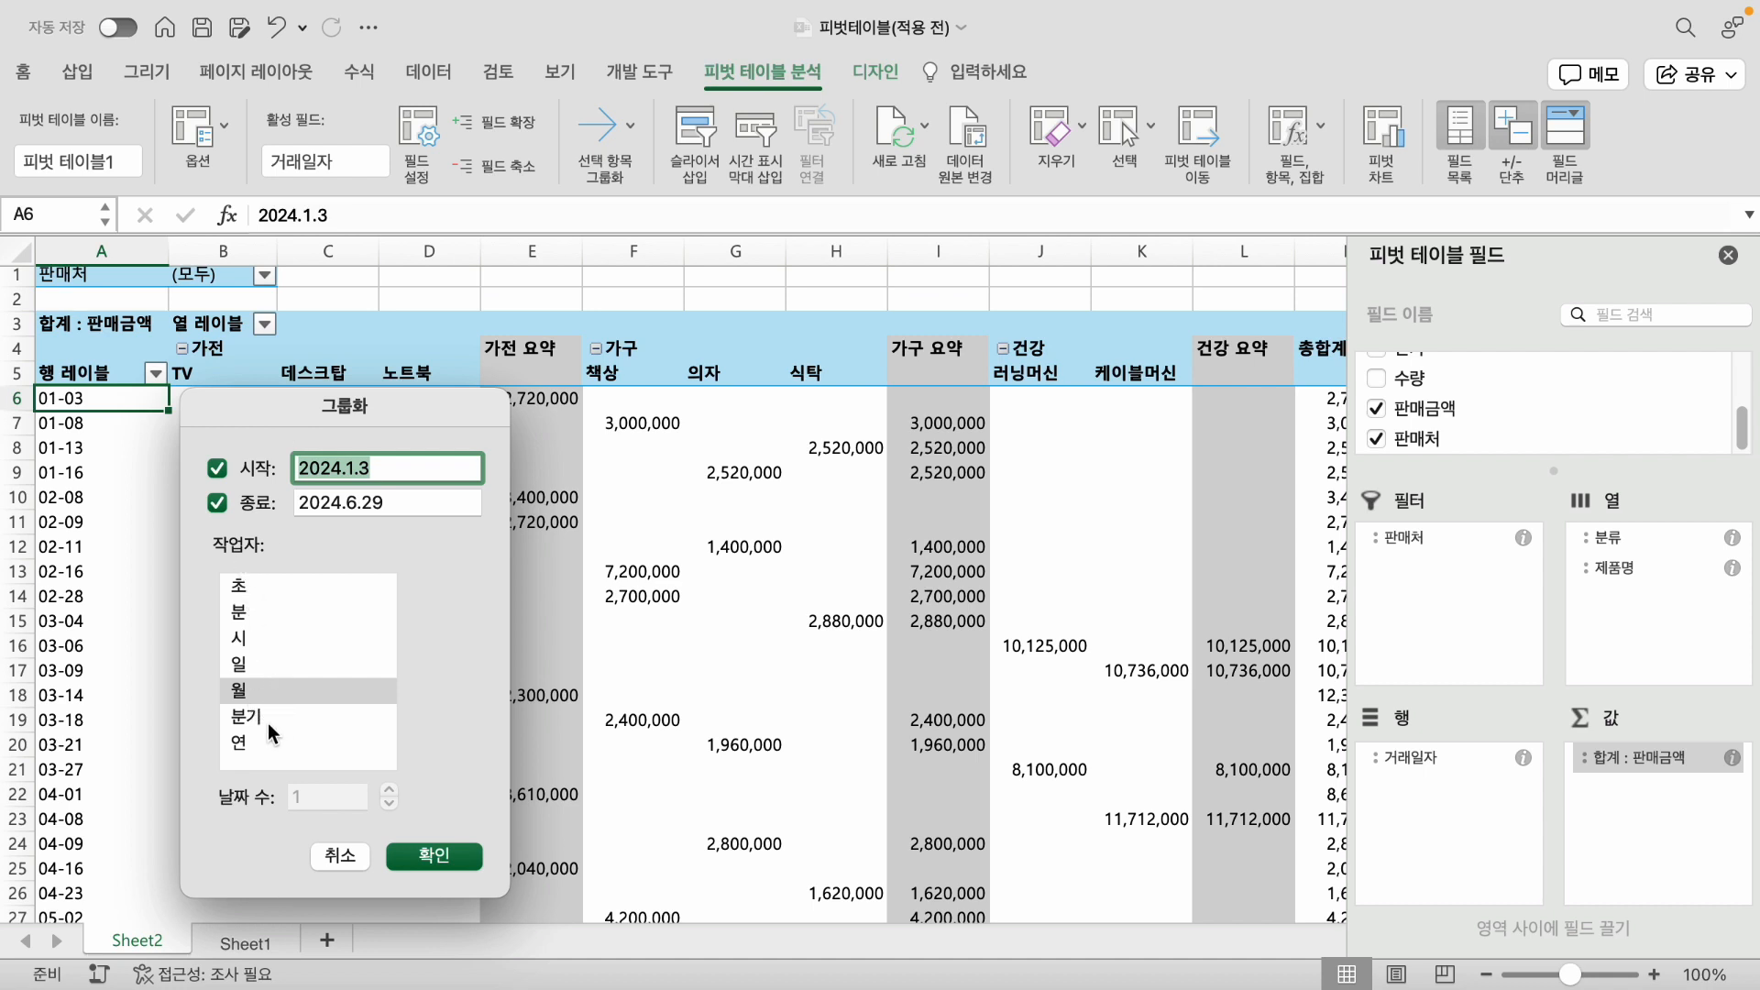
click(254, 689)
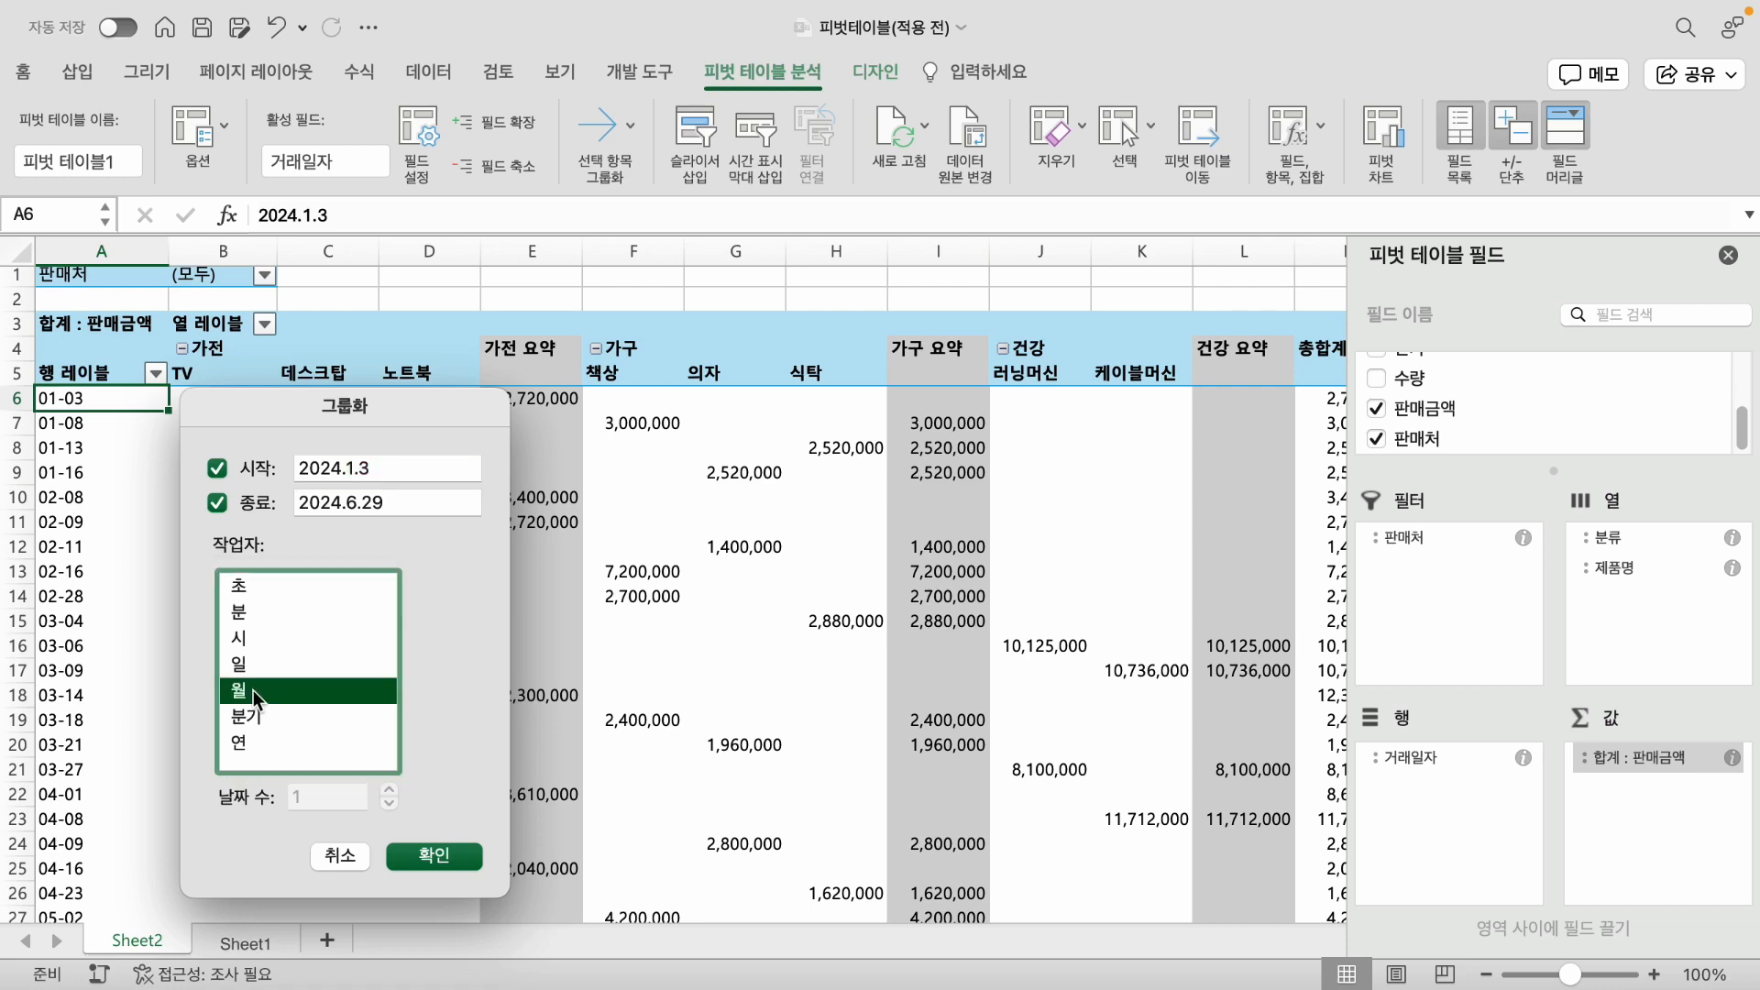
click(425, 855)
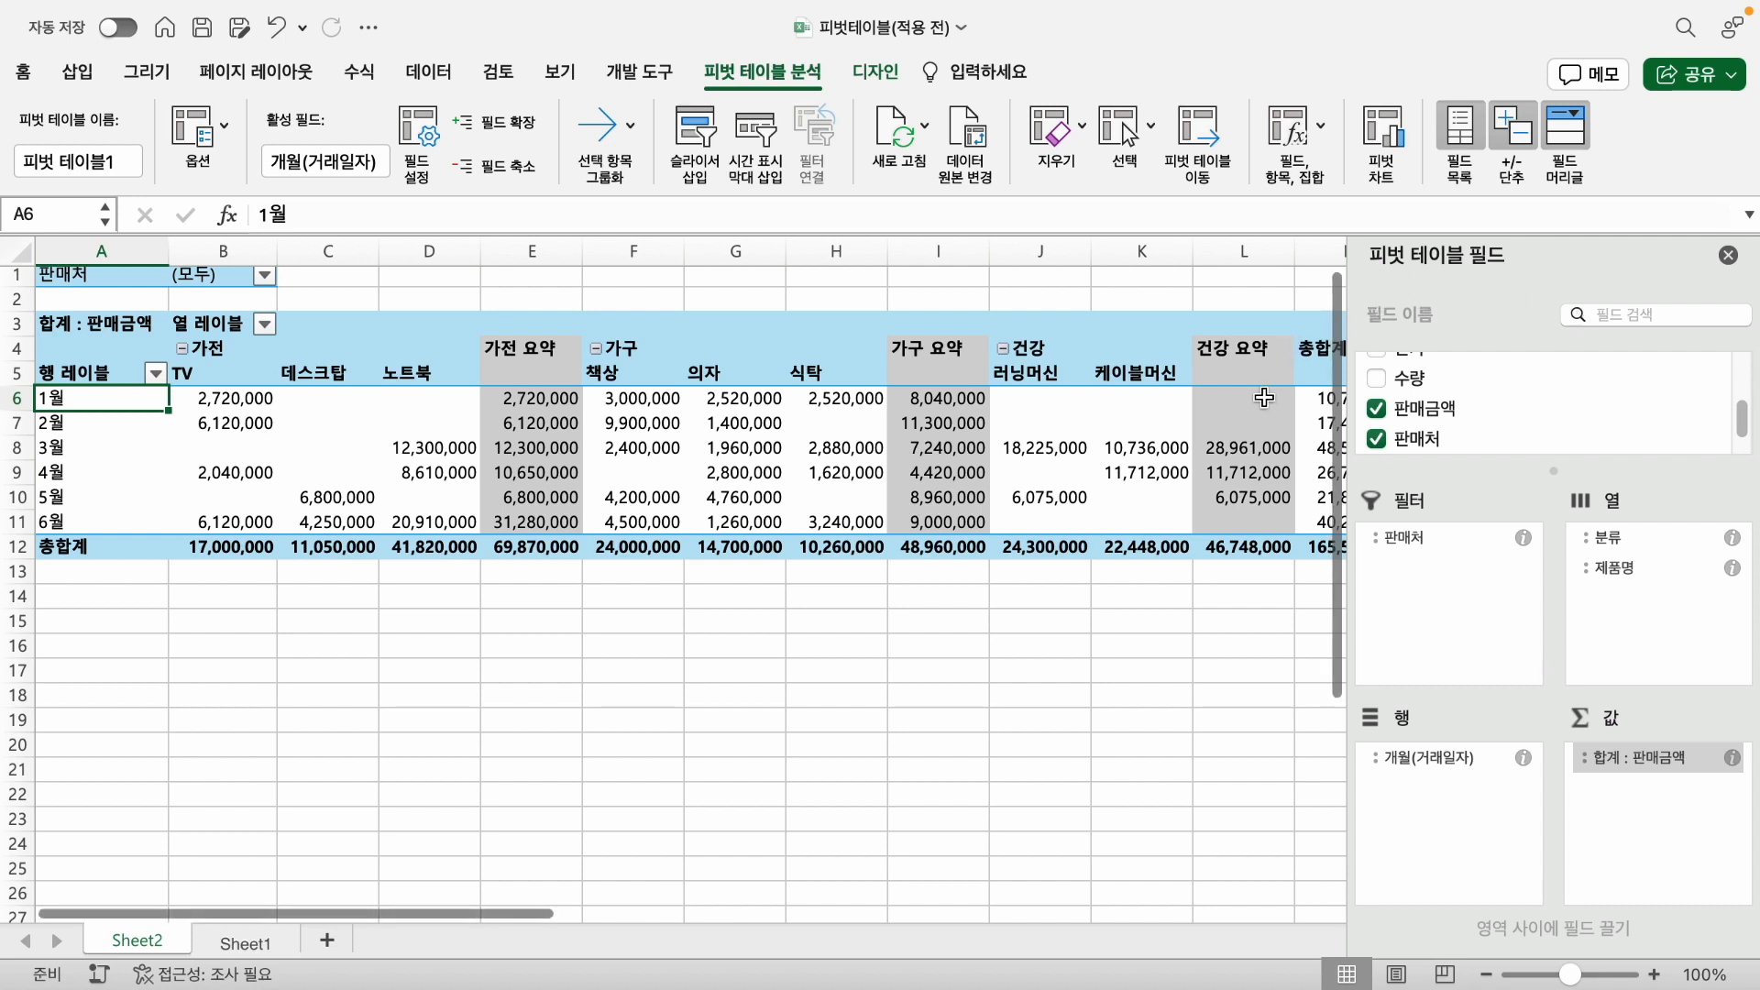
- Hide the pivot table field list, bringing it back once before hiding it again
click(1729, 257)
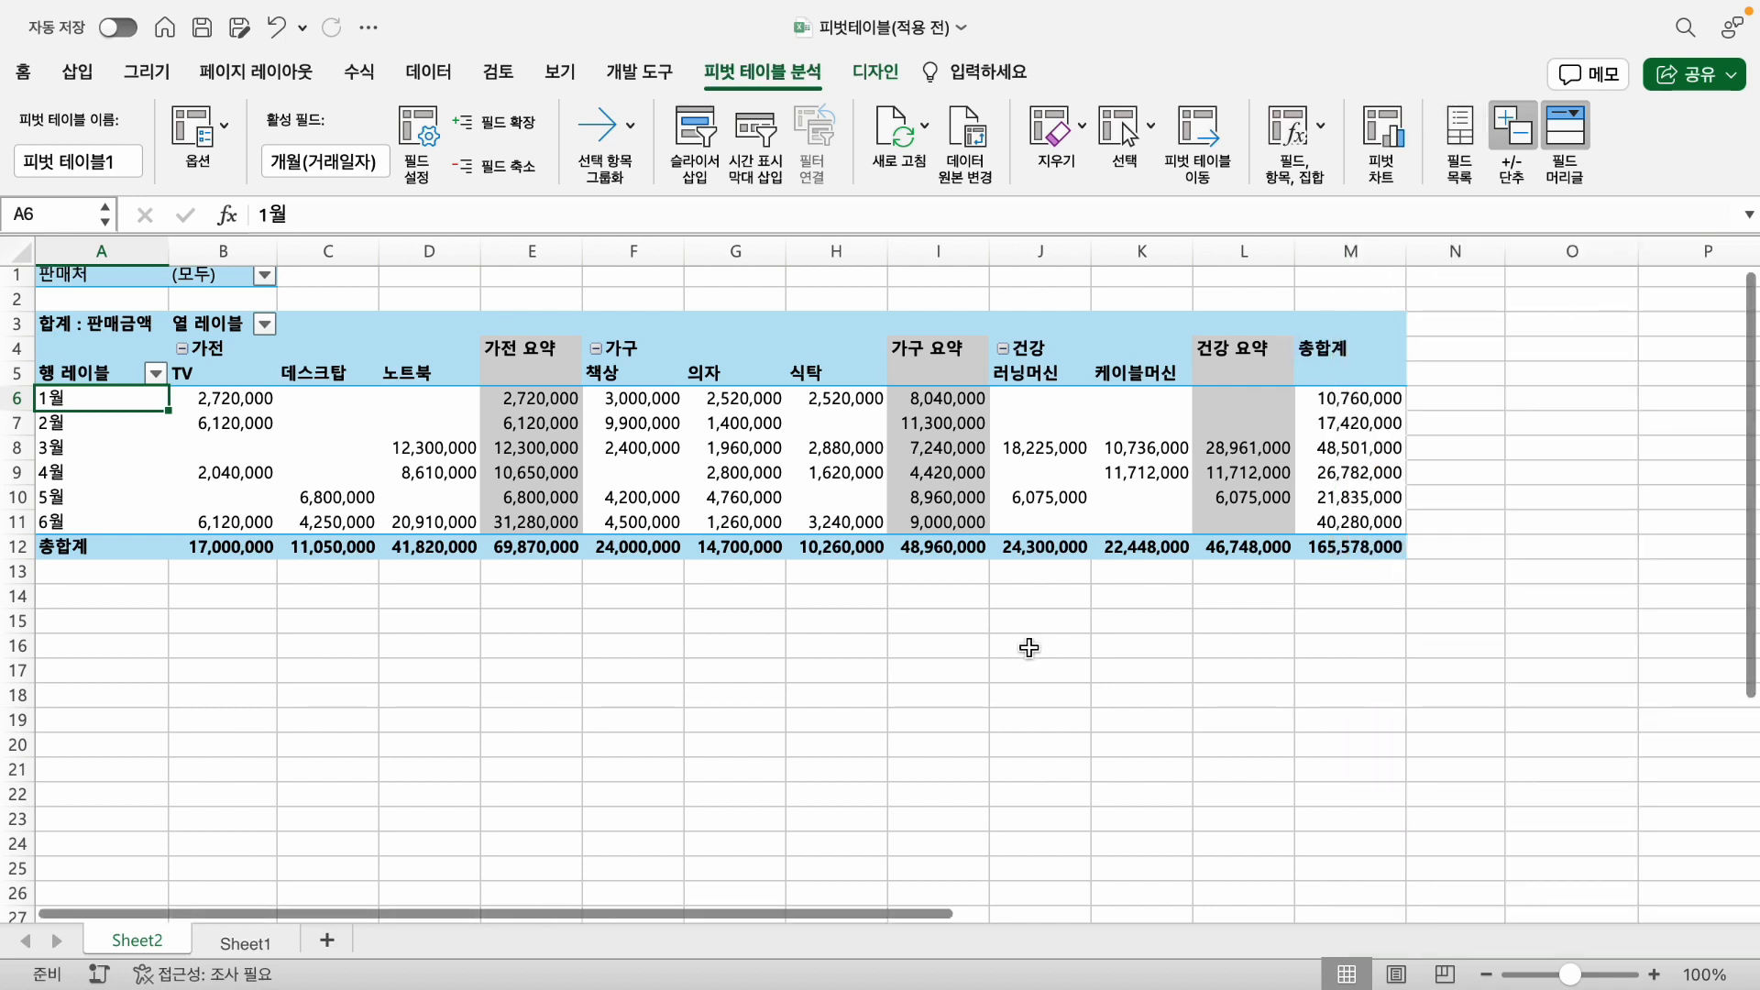
click(953, 491)
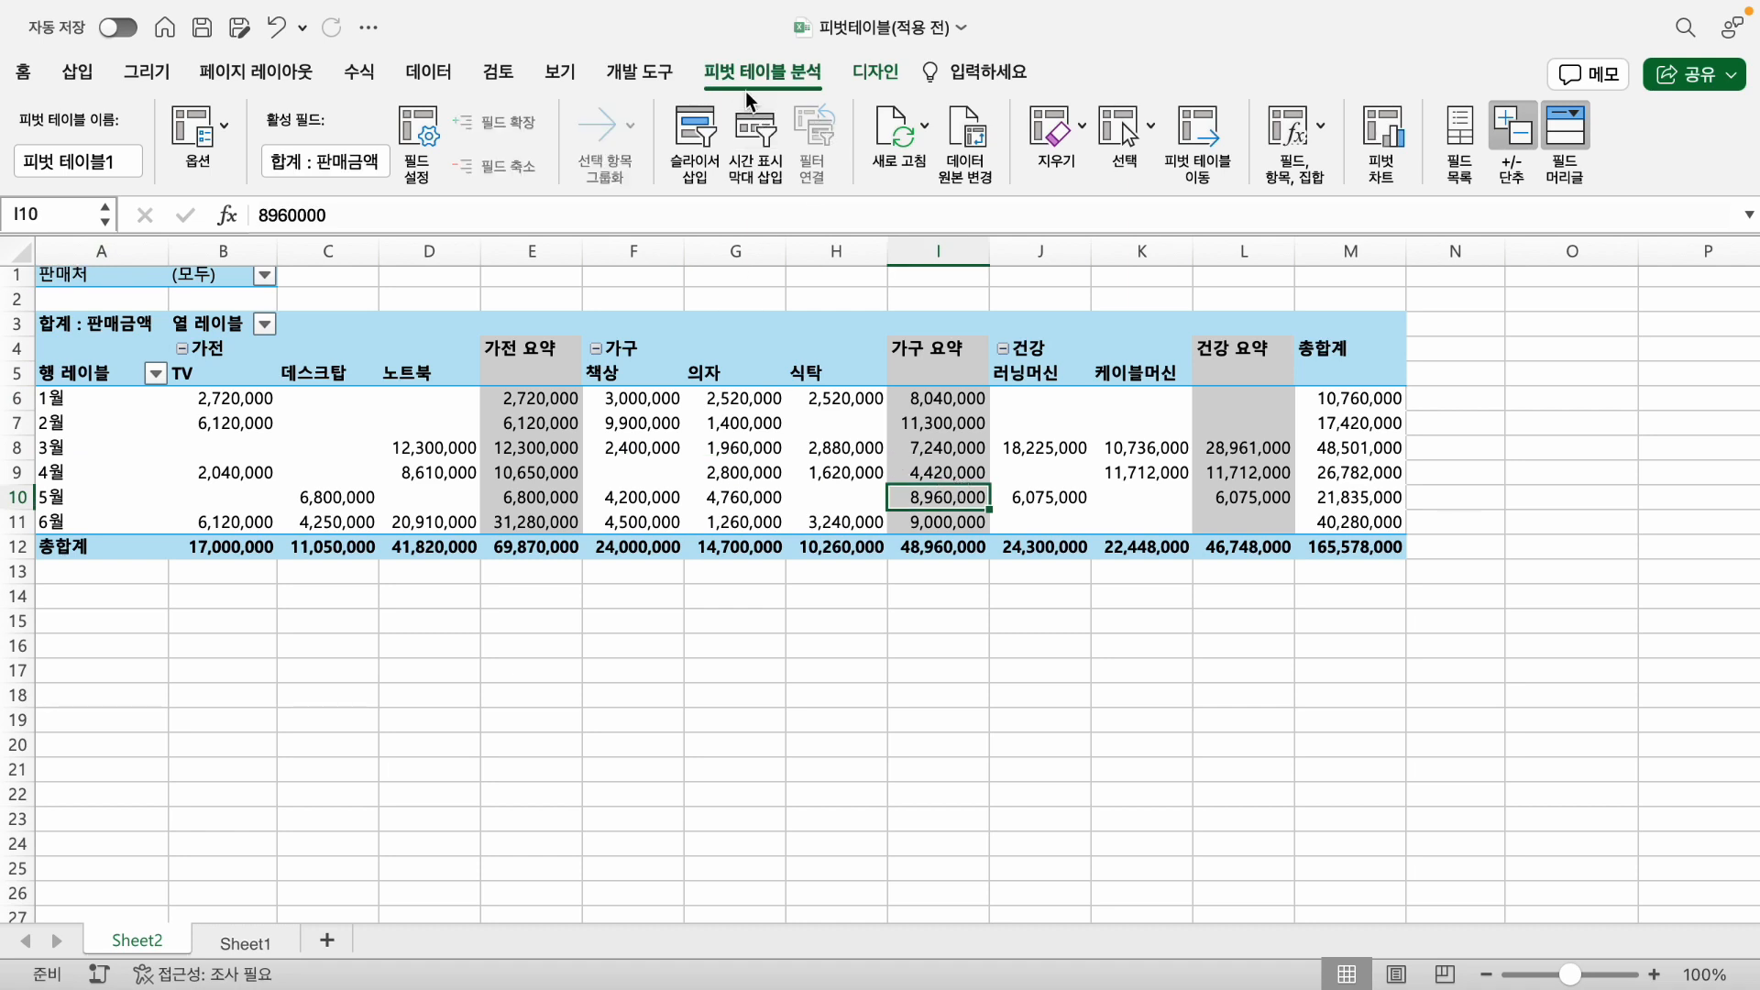
click(1460, 132)
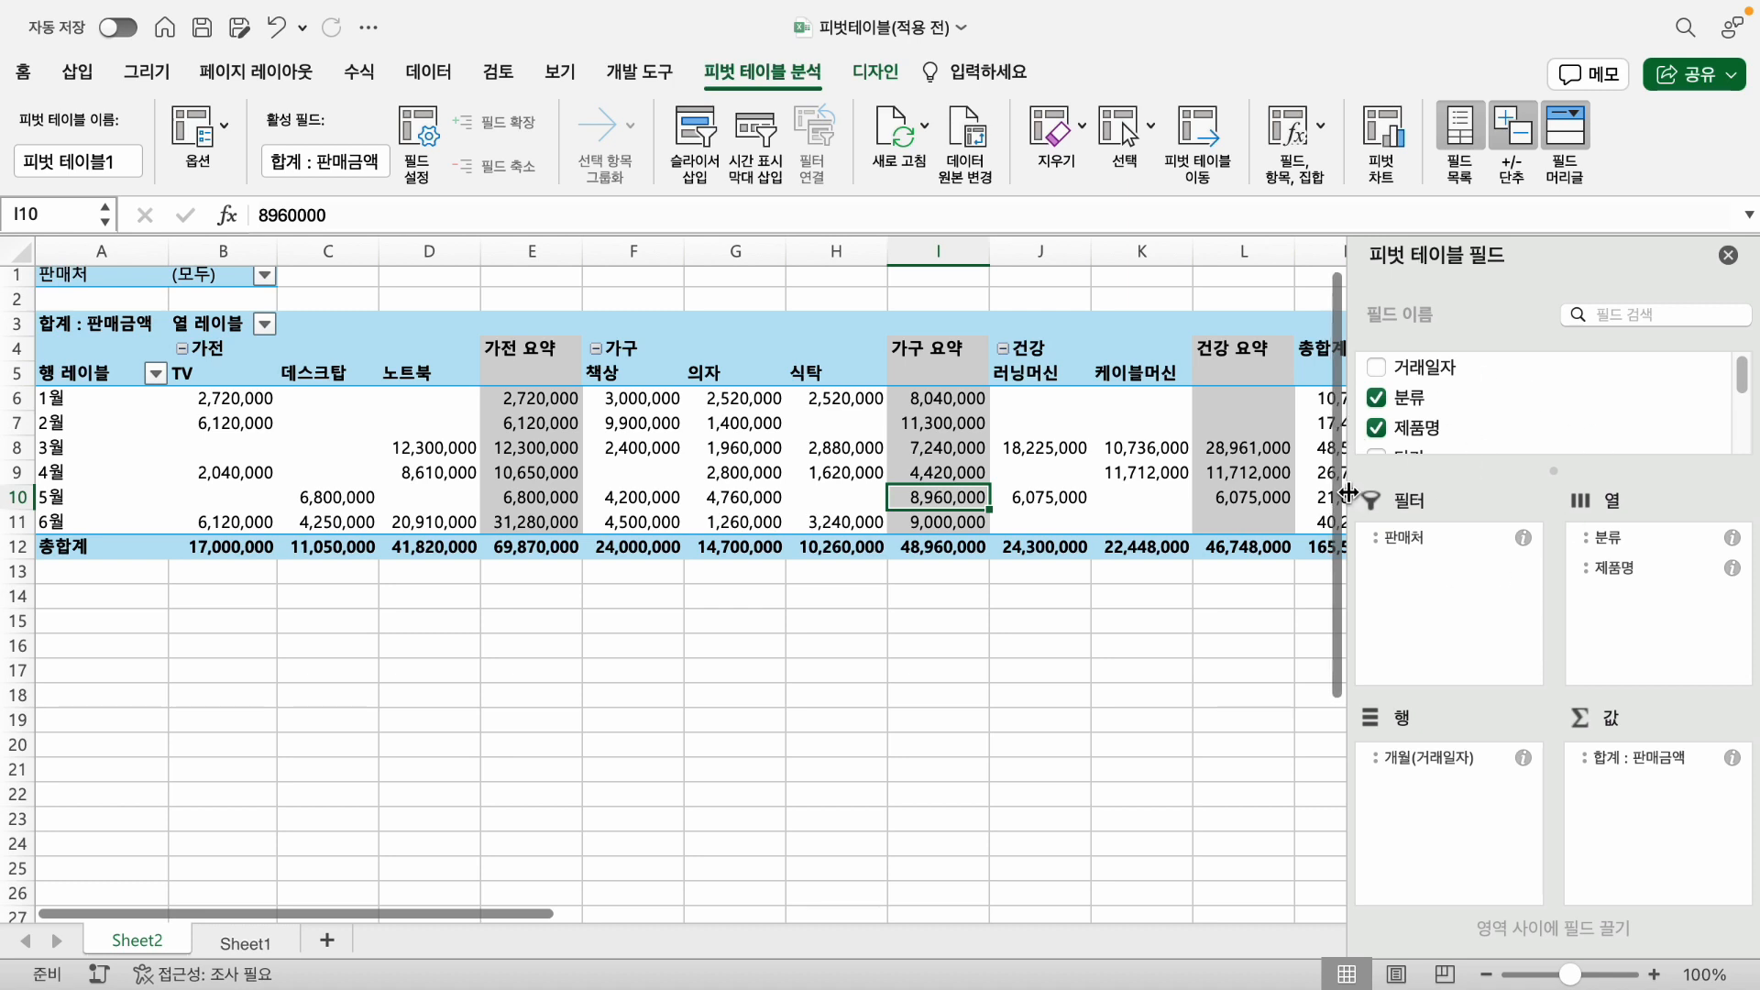
click(1472, 130)
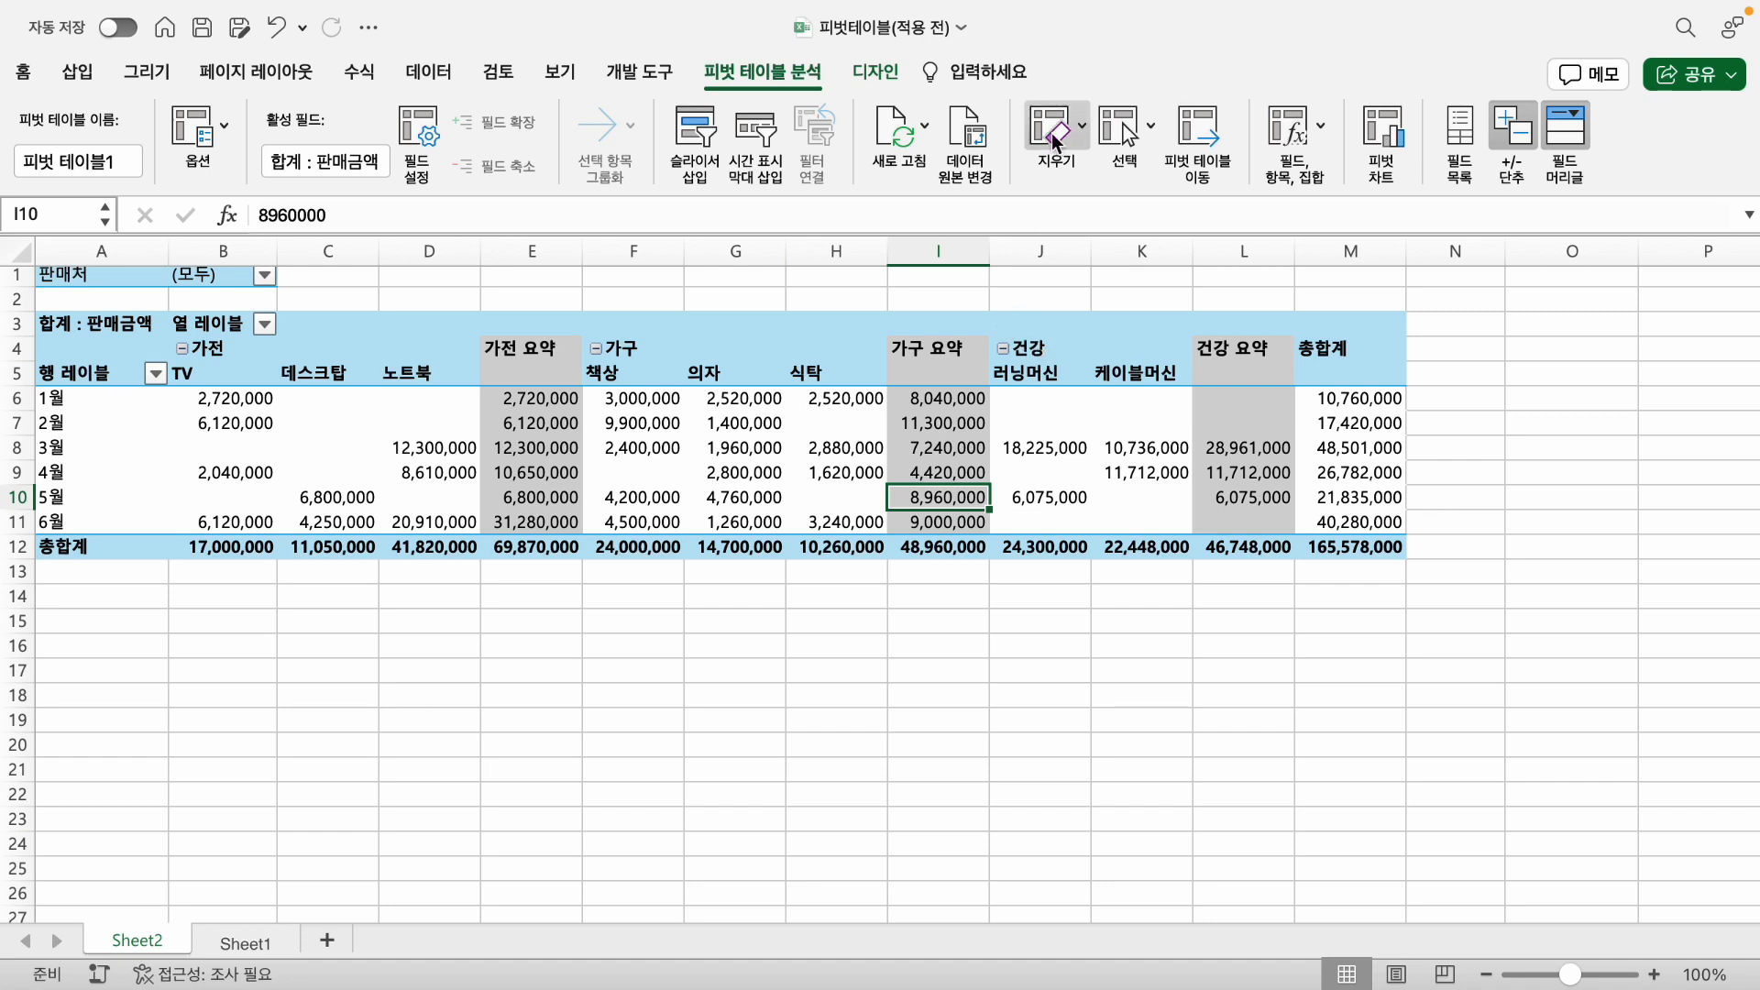
- Toggle the pivot table's expand/collapse buttons and its field headers off and back on
click(1517, 139)
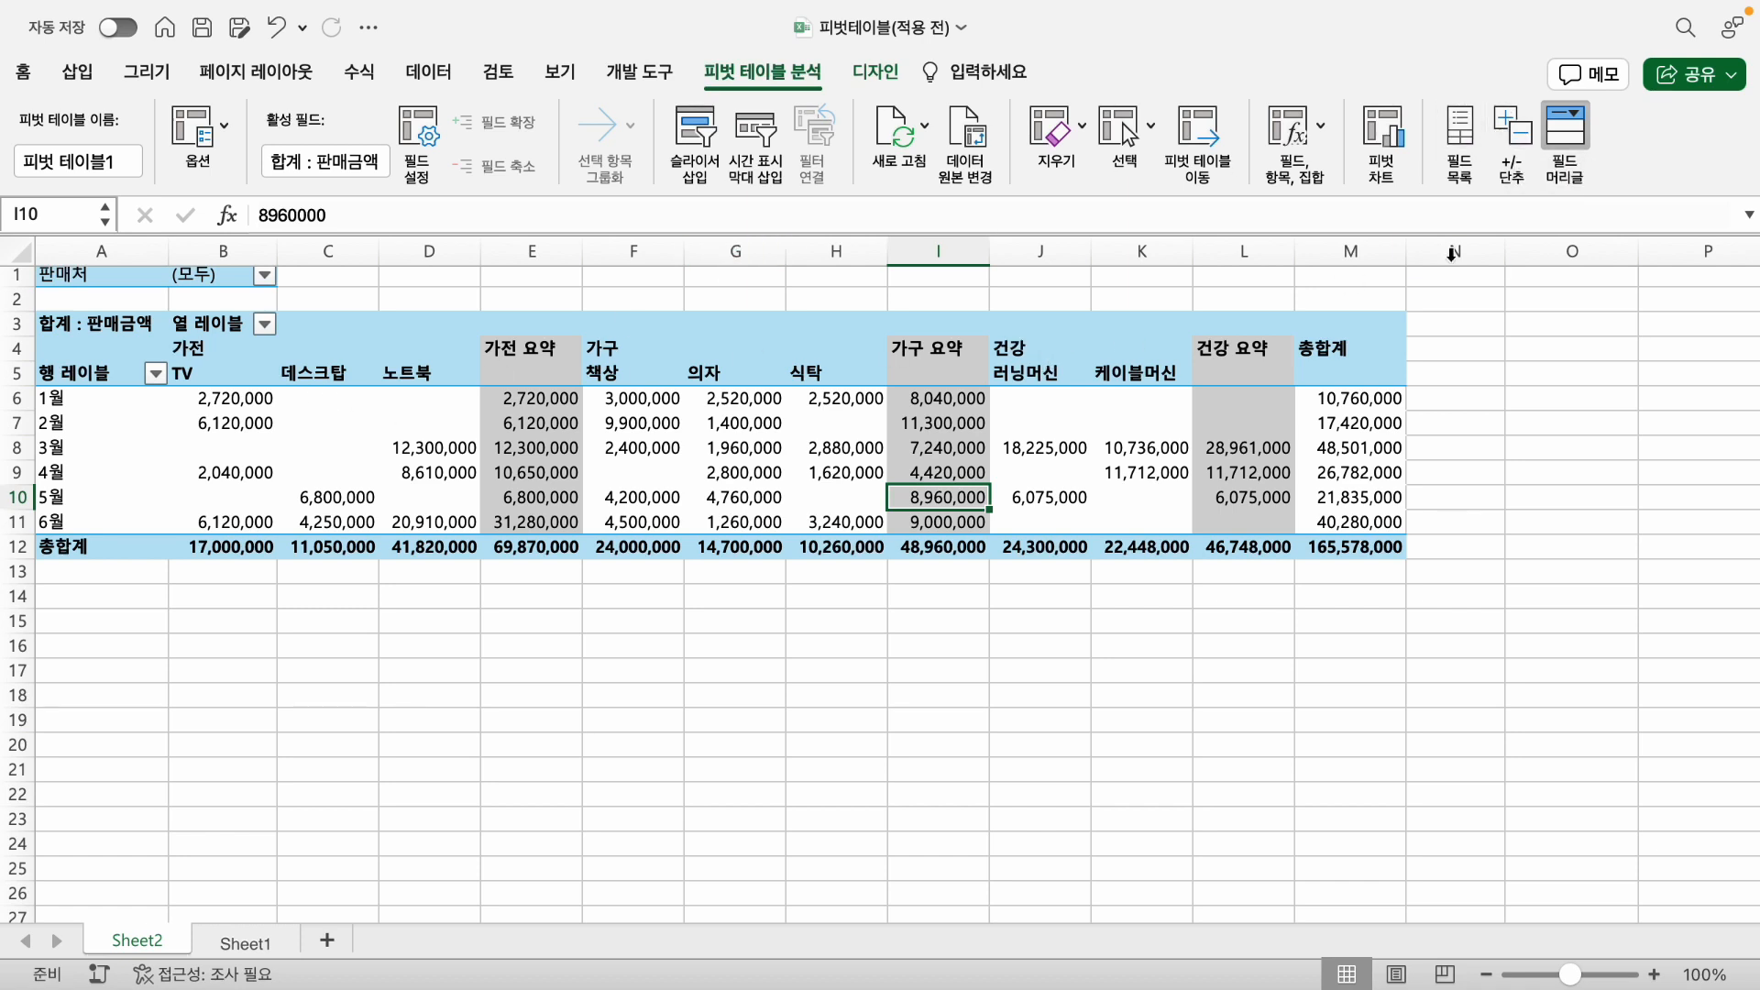
click(1518, 142)
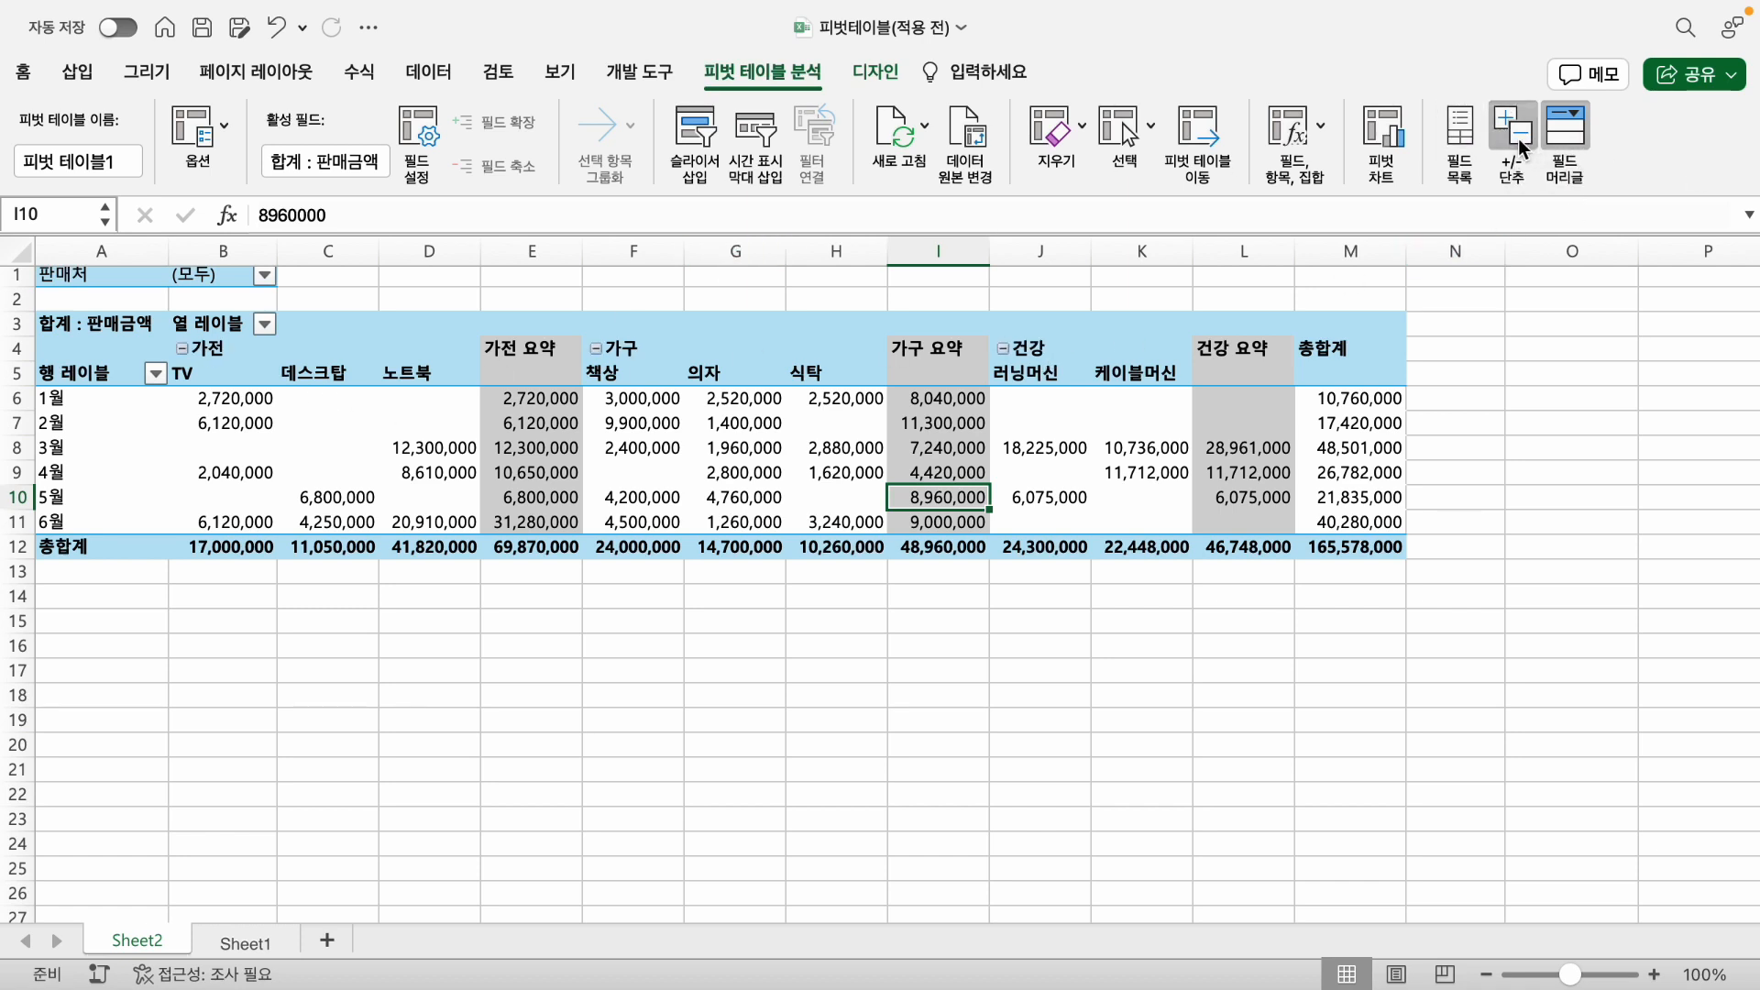
click(1569, 136)
click(1569, 135)
- Filter the pivot table's 판매처 report filter to show only 오늘의샵
click(576, 621)
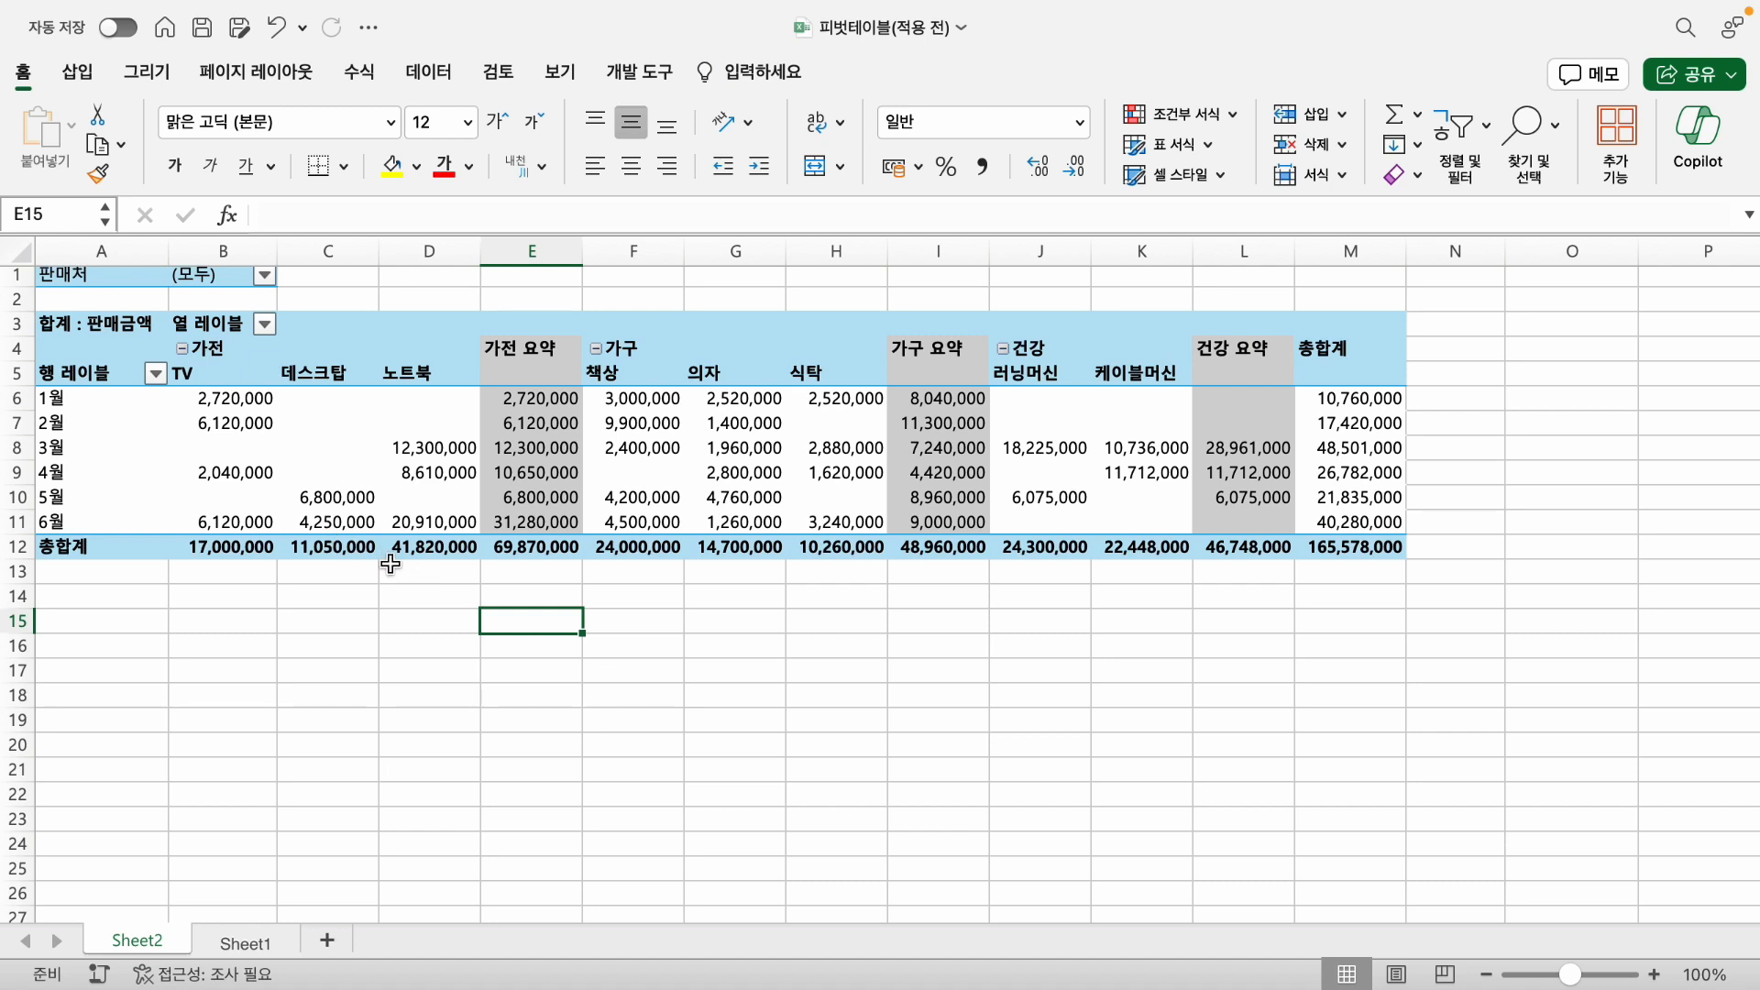
scroll(380, 610, up, 1)
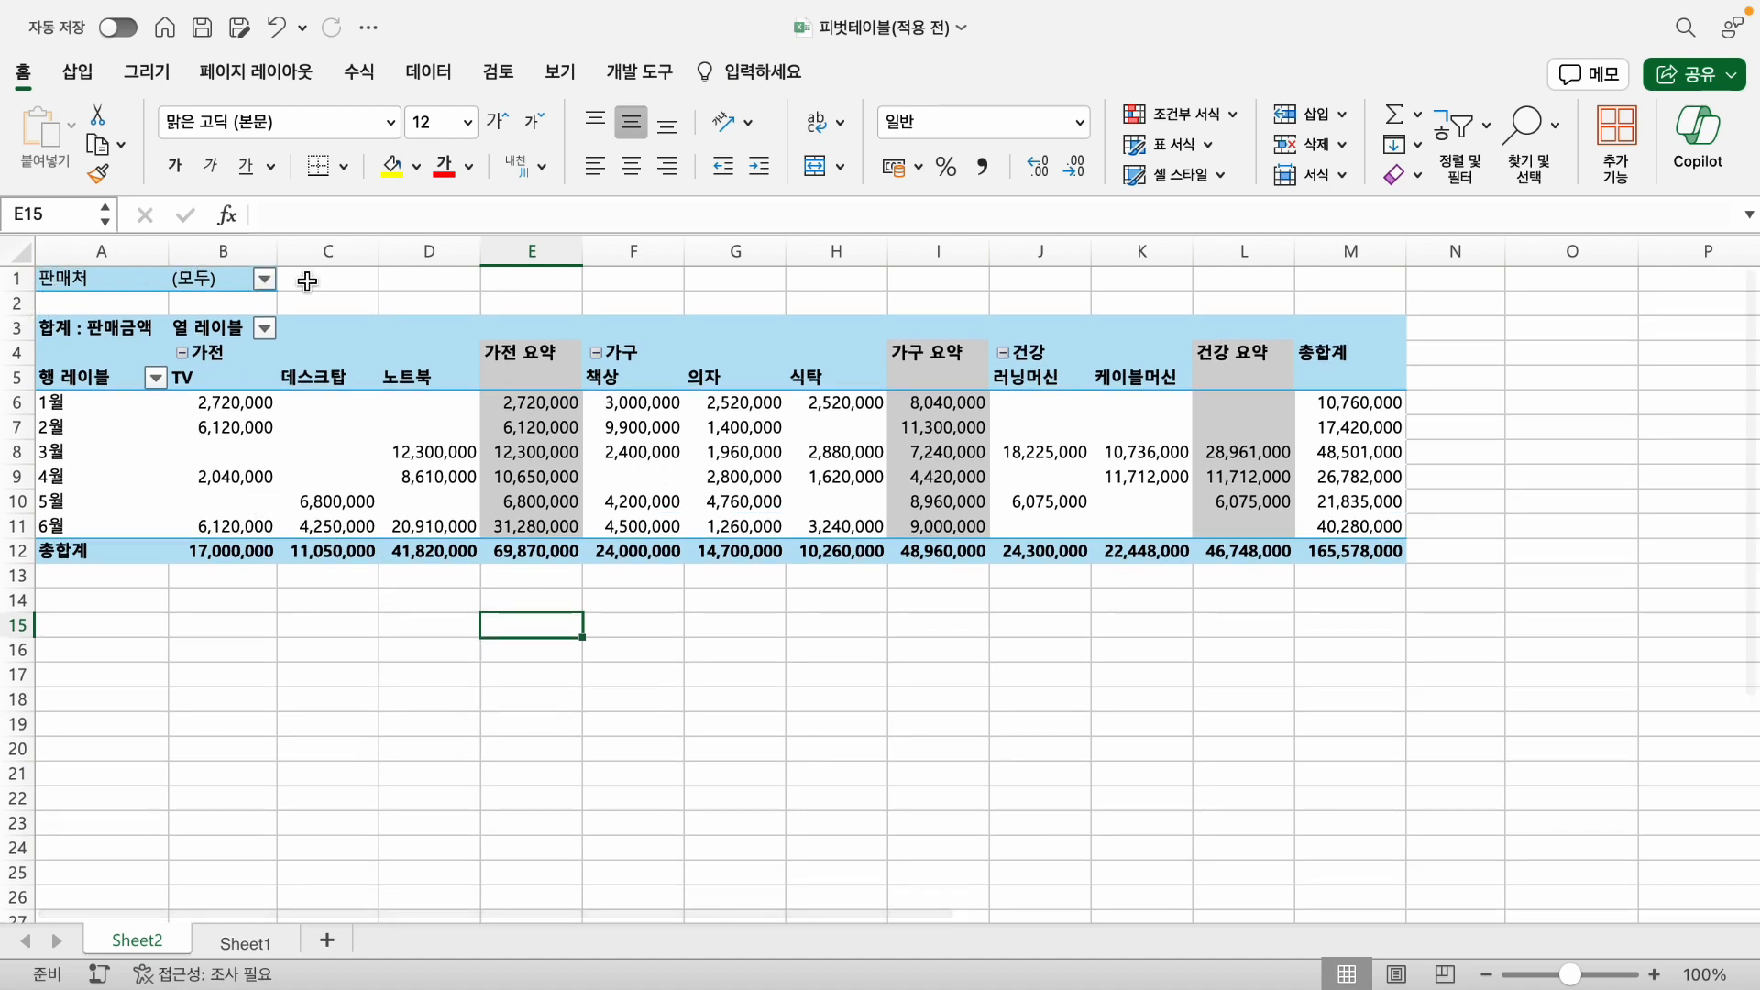
click(266, 280)
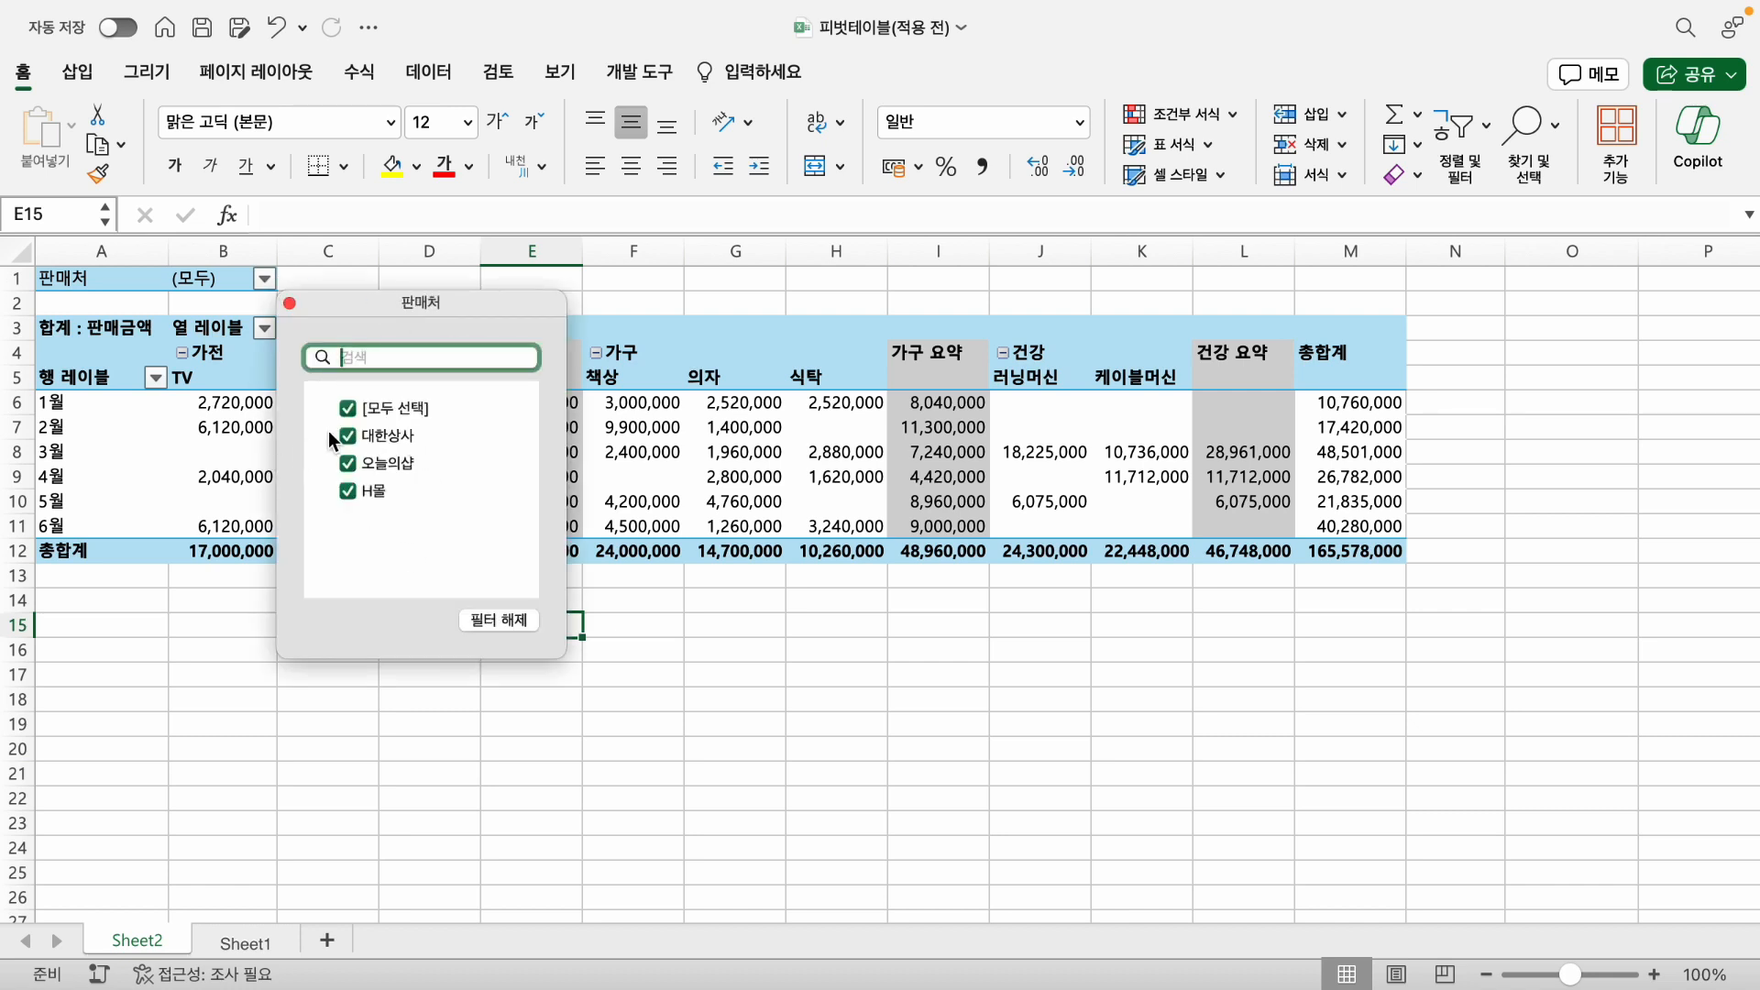
click(348, 407)
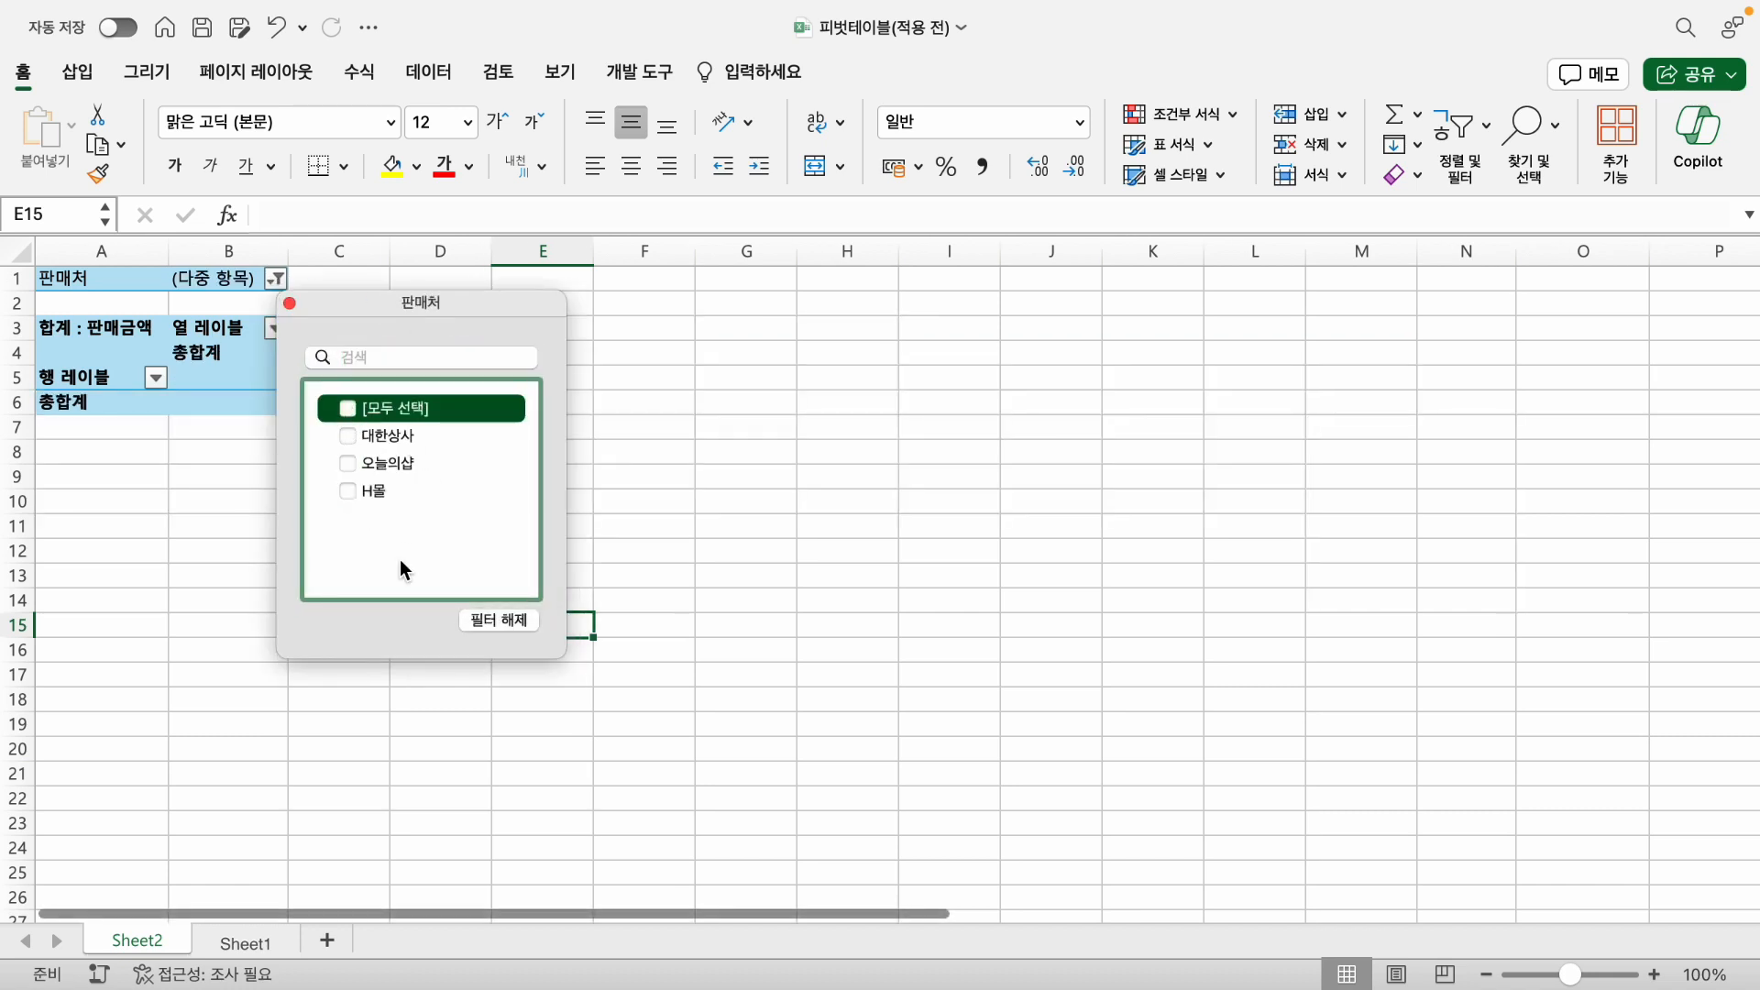
click(352, 461)
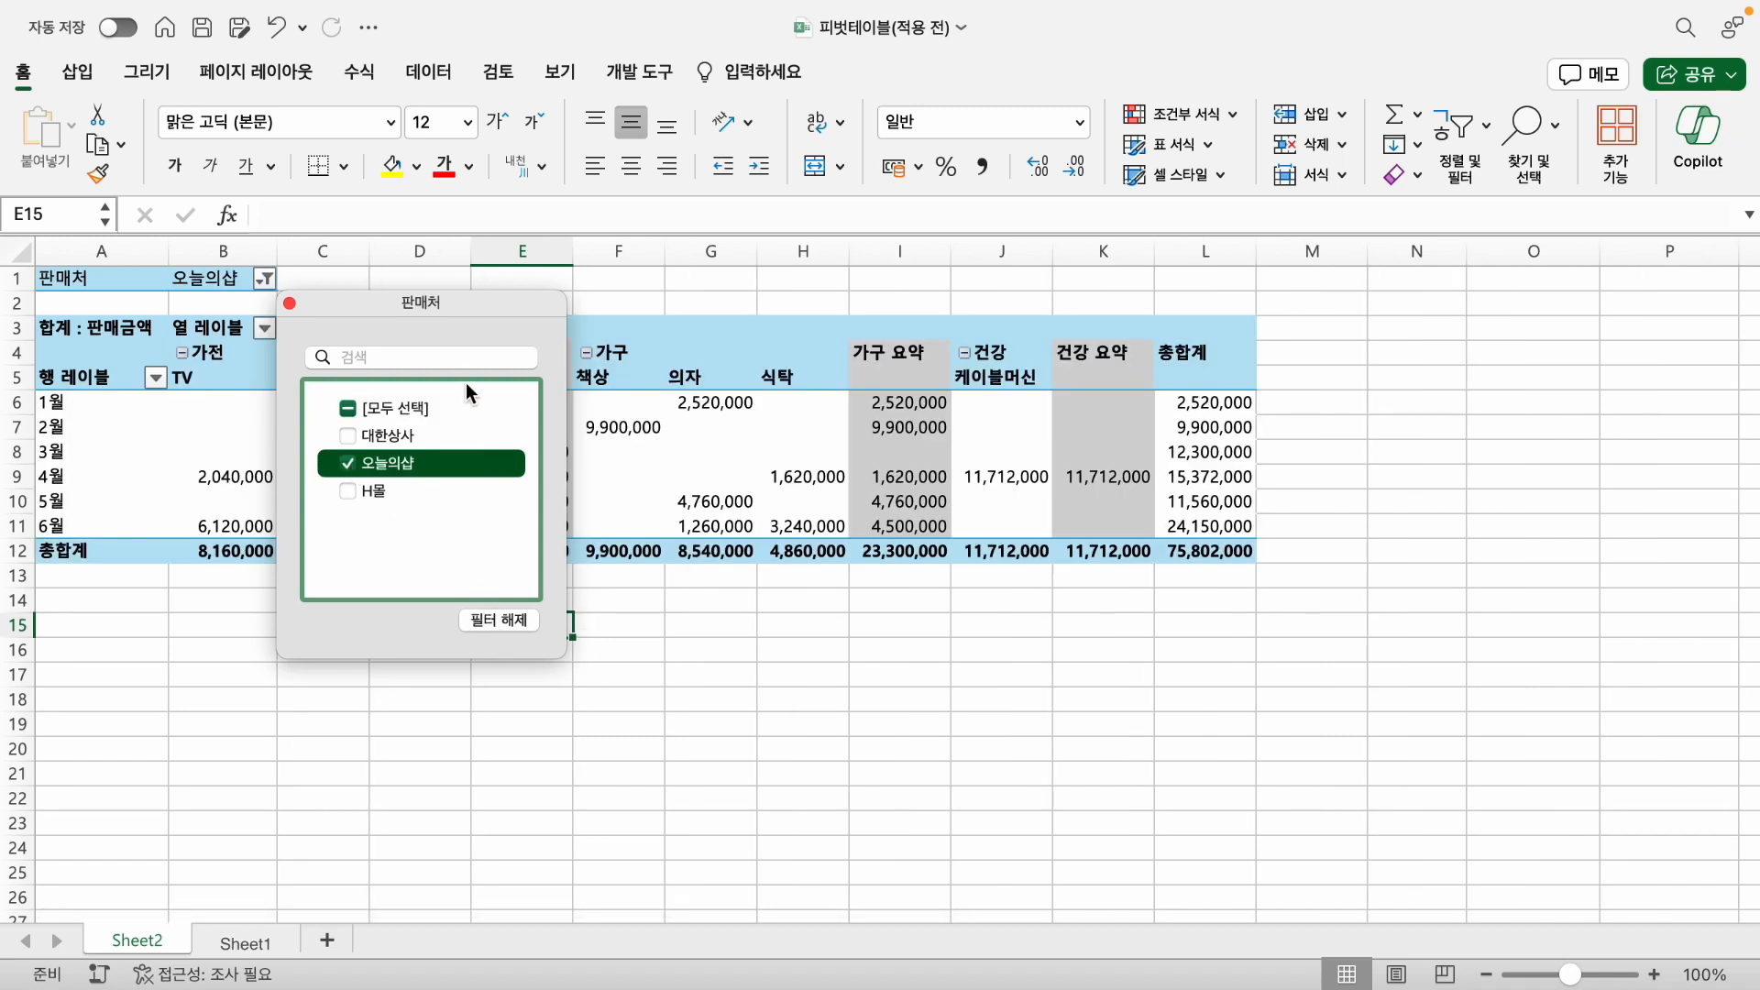
drag(438, 316, 1453, 331)
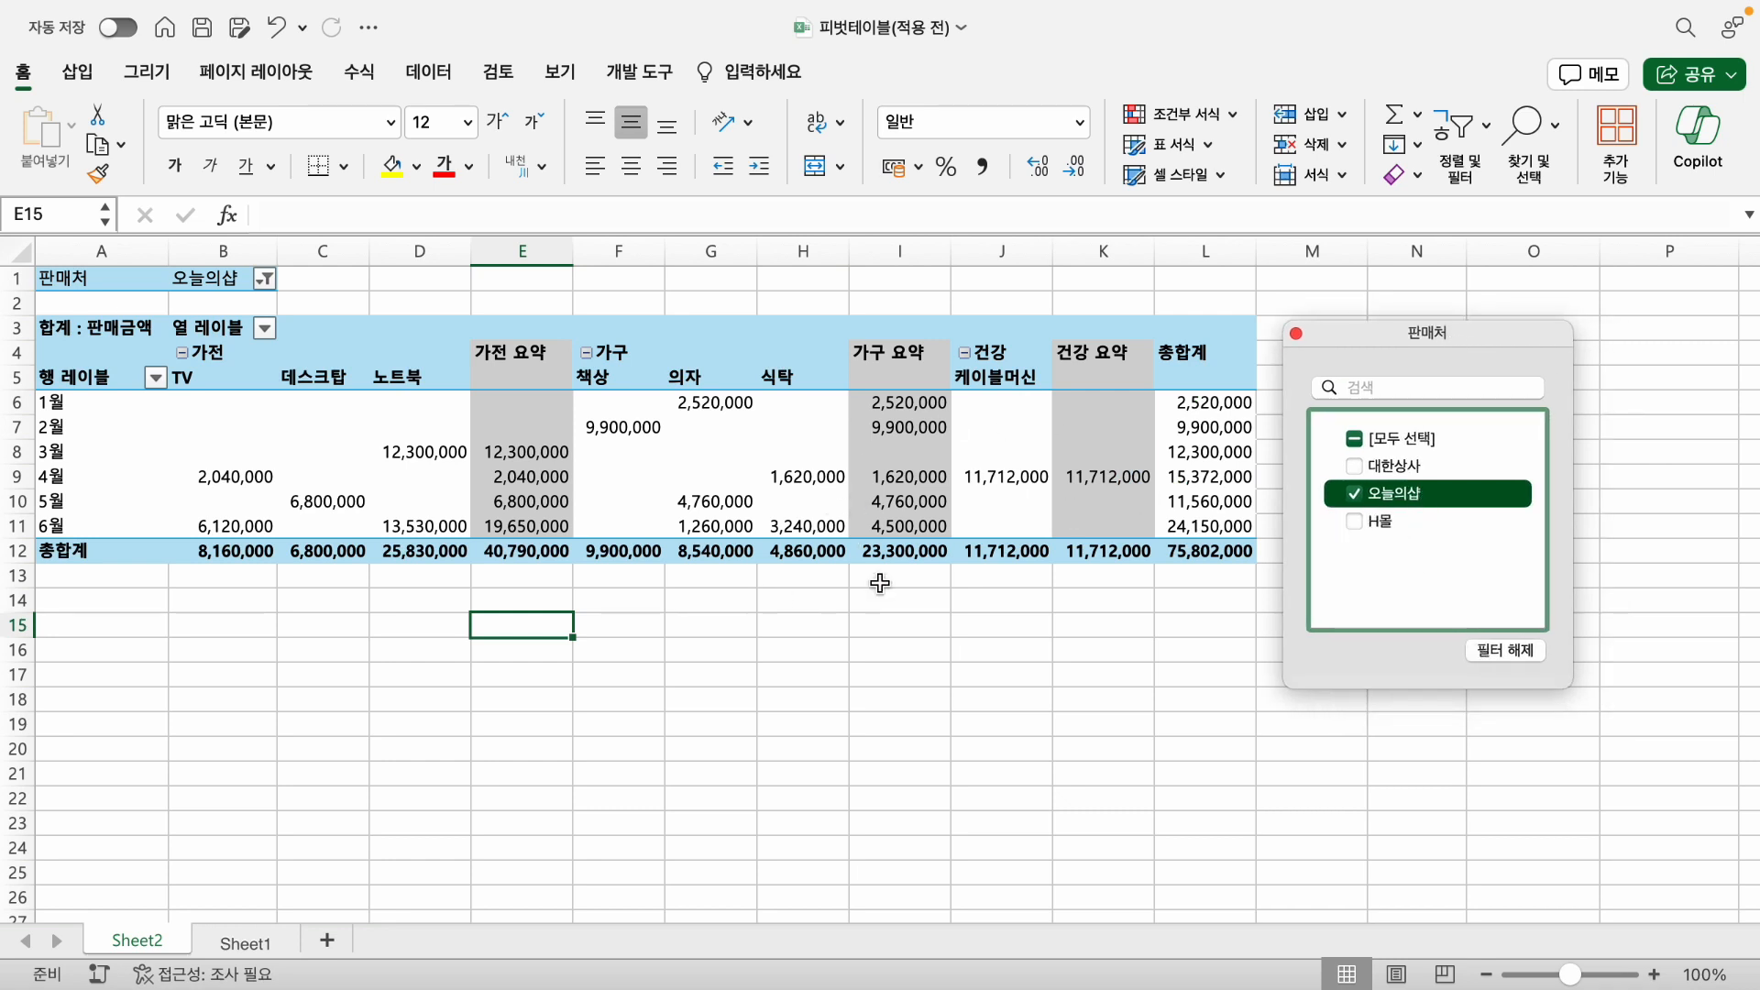
click(1296, 334)
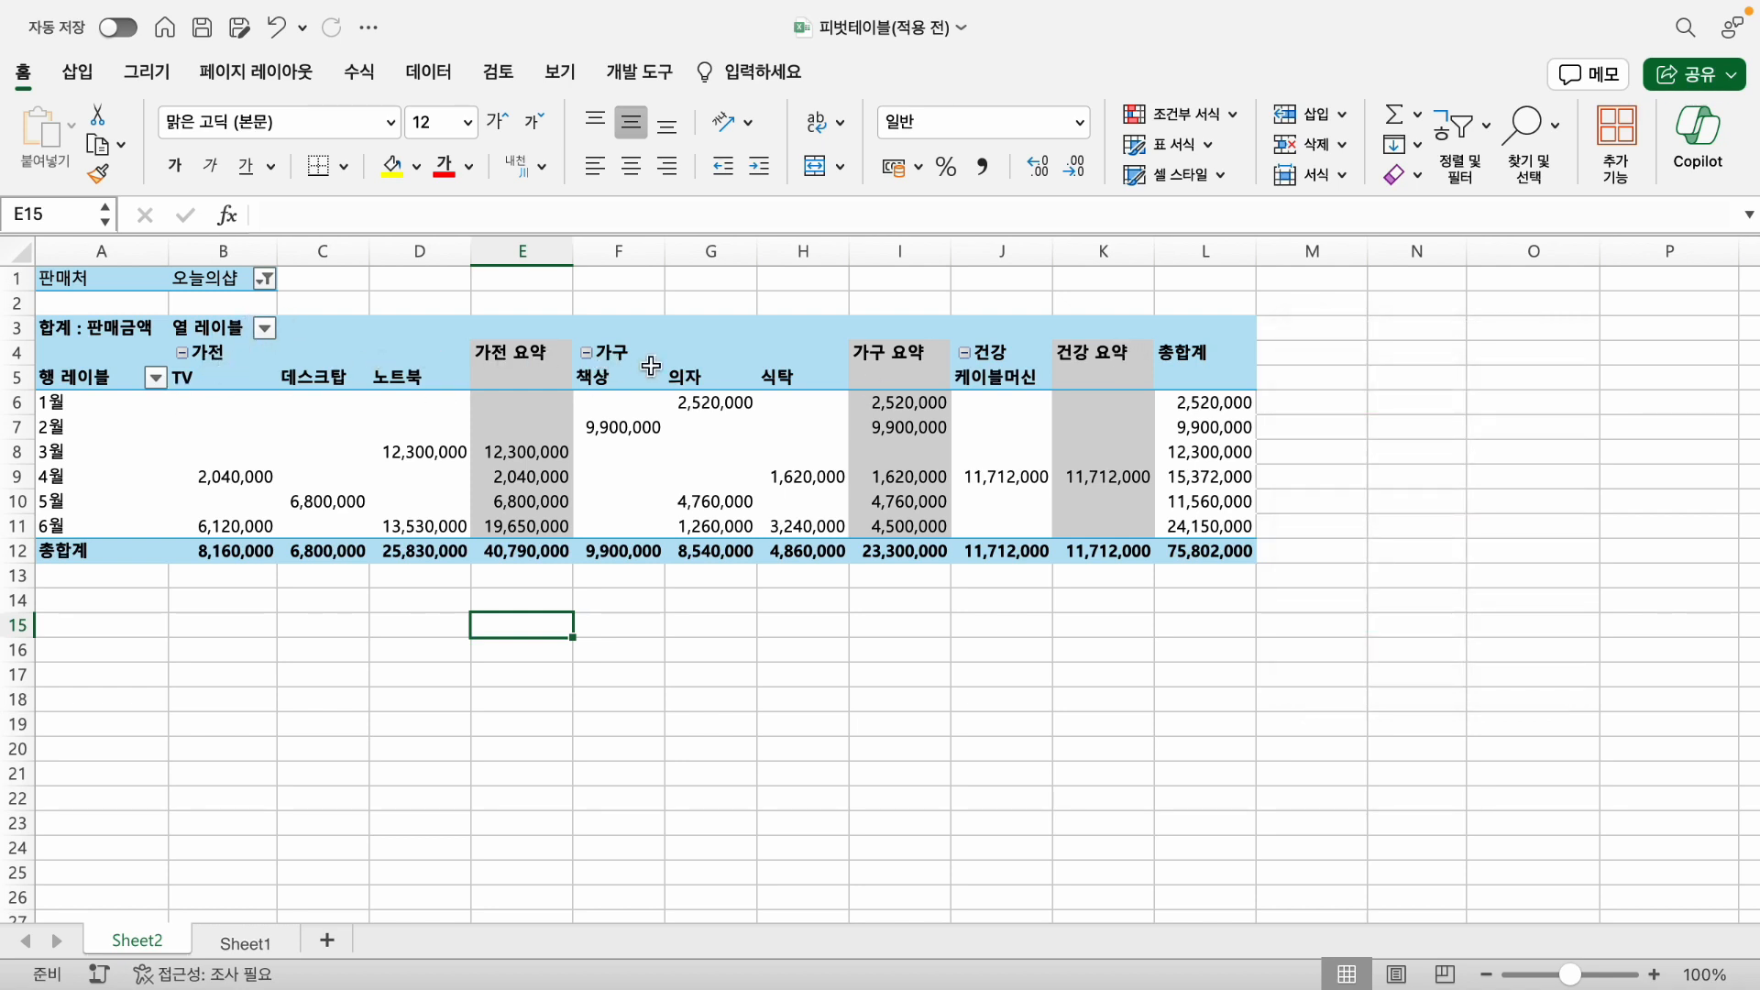
- Filter the column labels by 분류 to show only 가전 and 가구
click(265, 328)
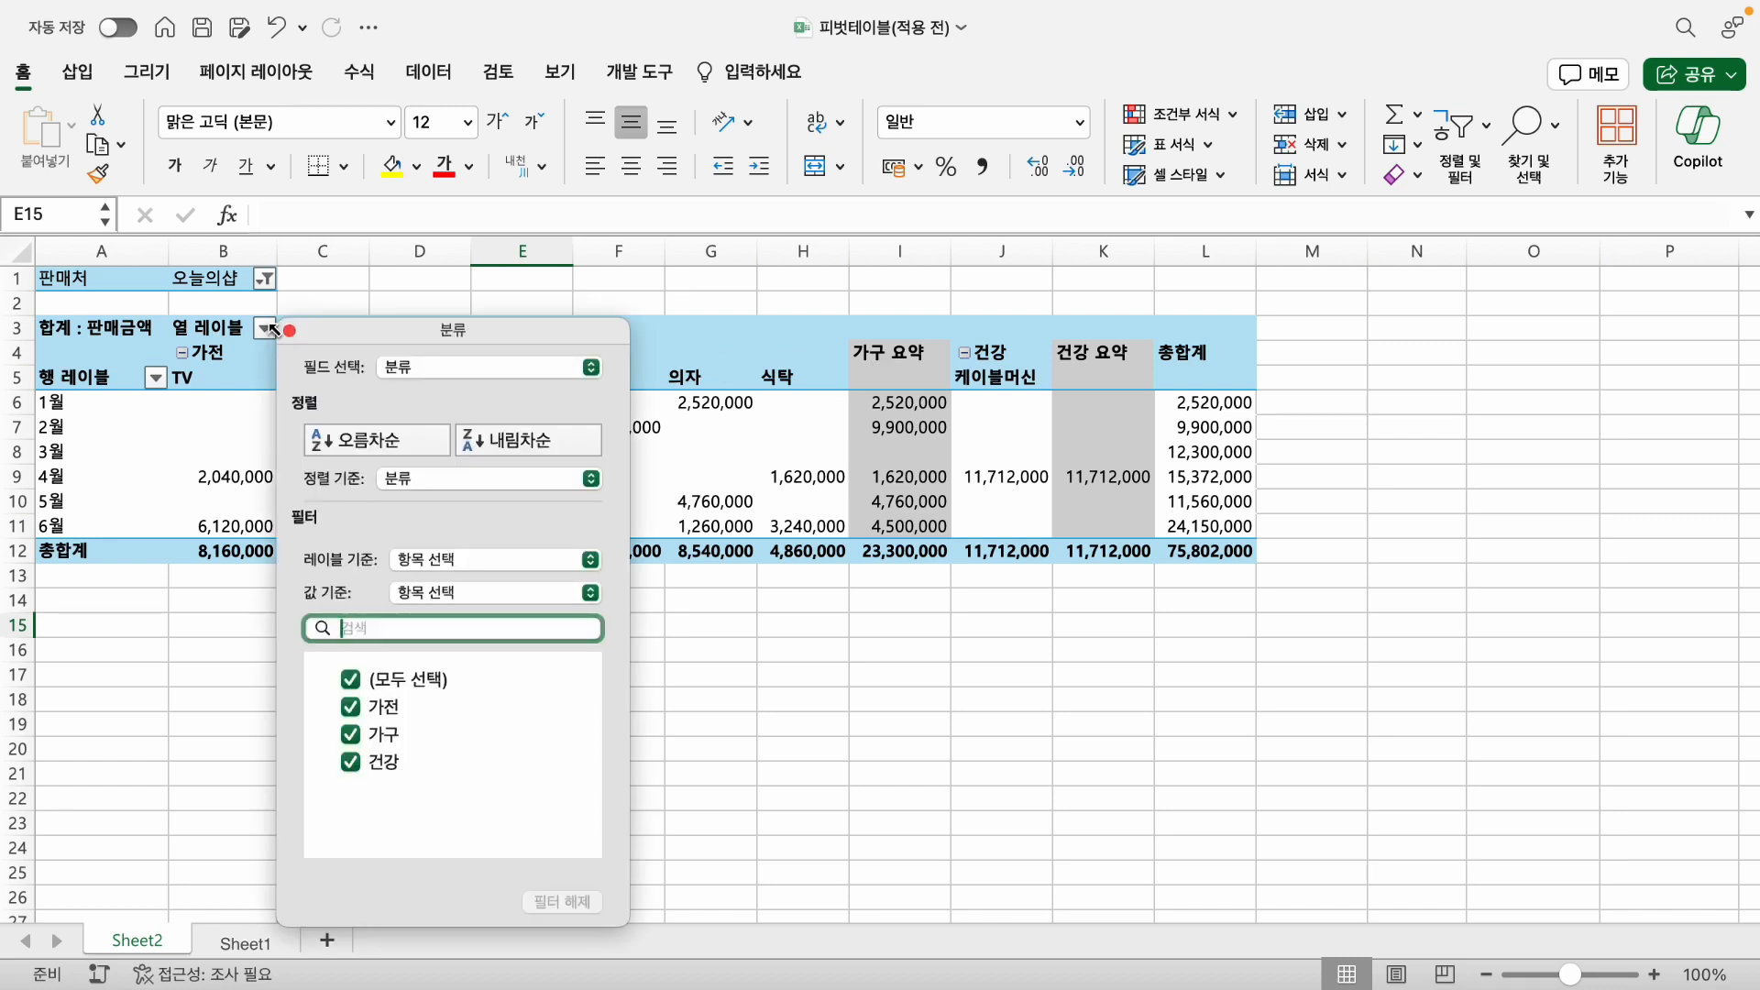
click(350, 679)
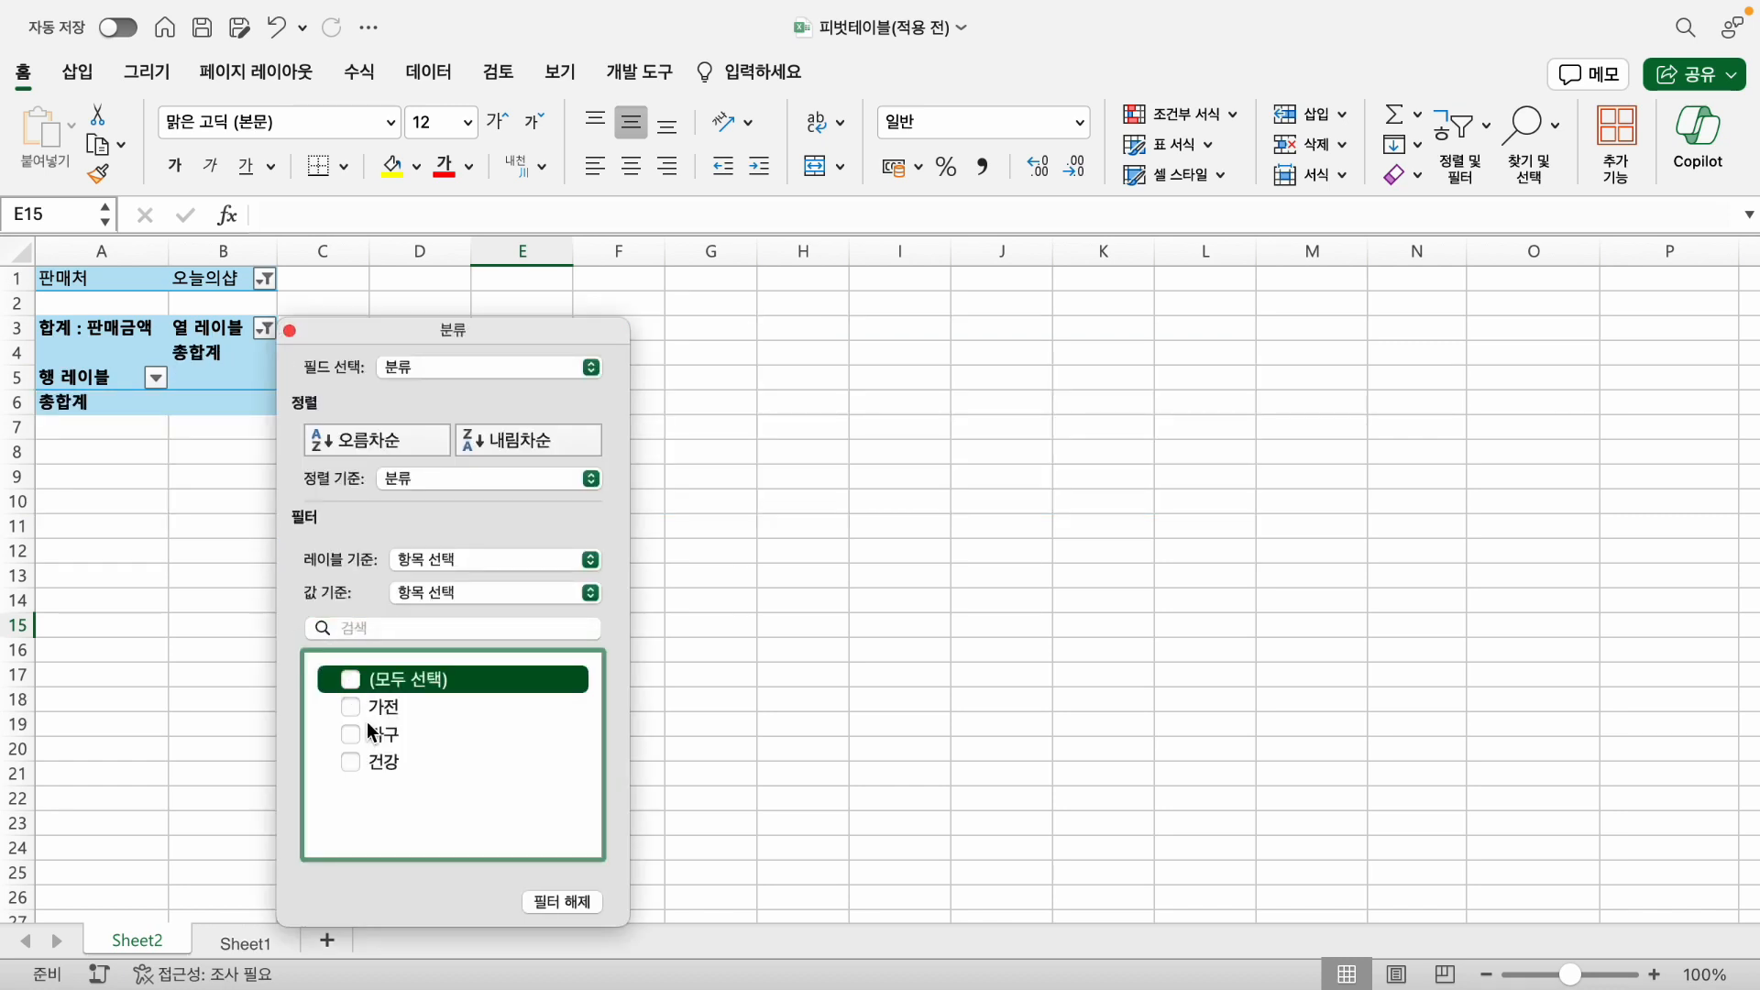
click(352, 707)
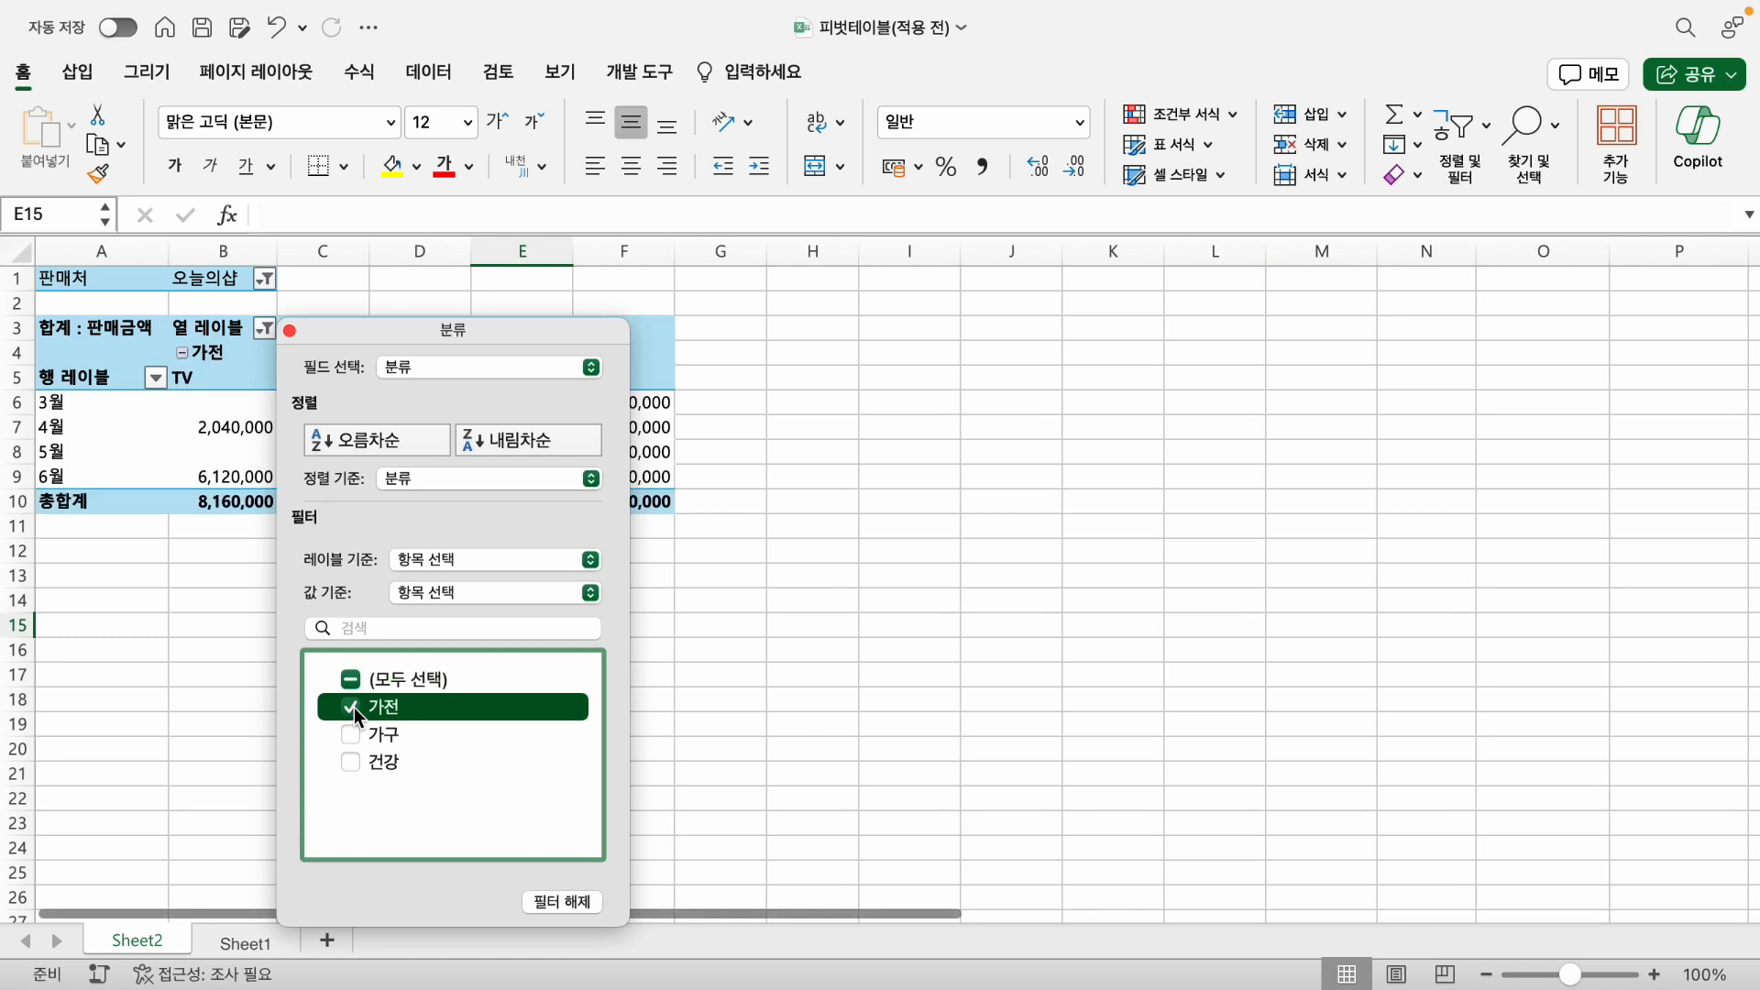
click(353, 732)
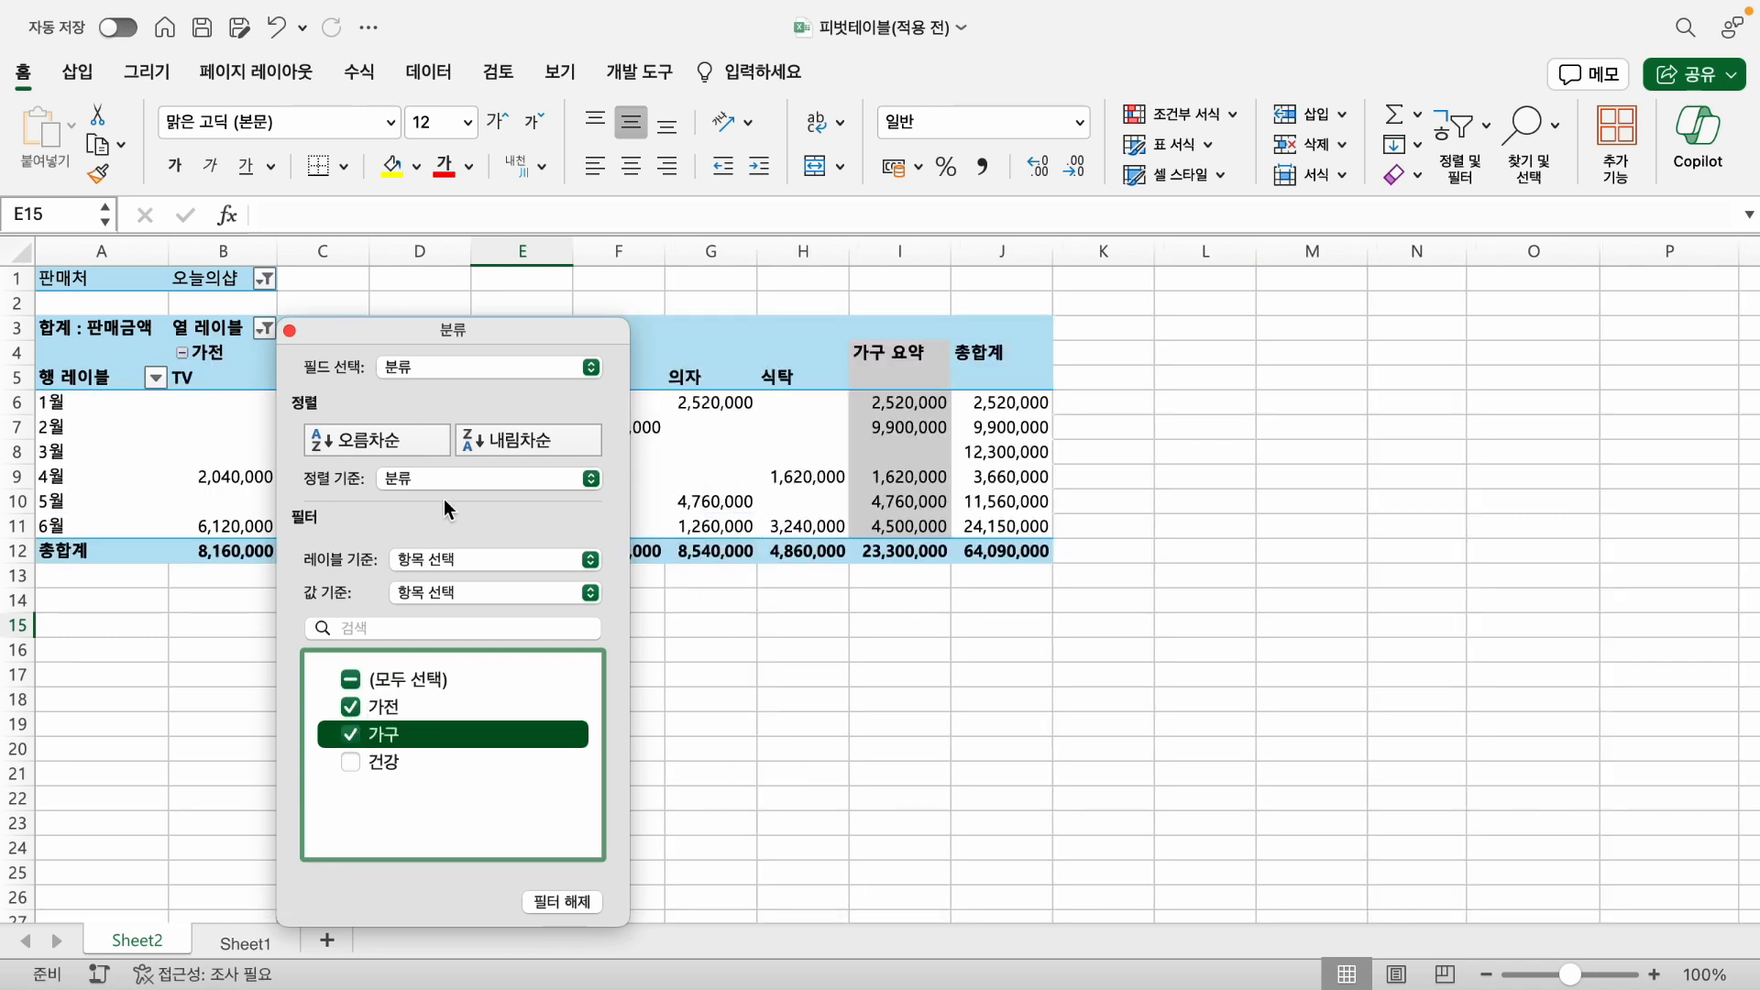
click(288, 330)
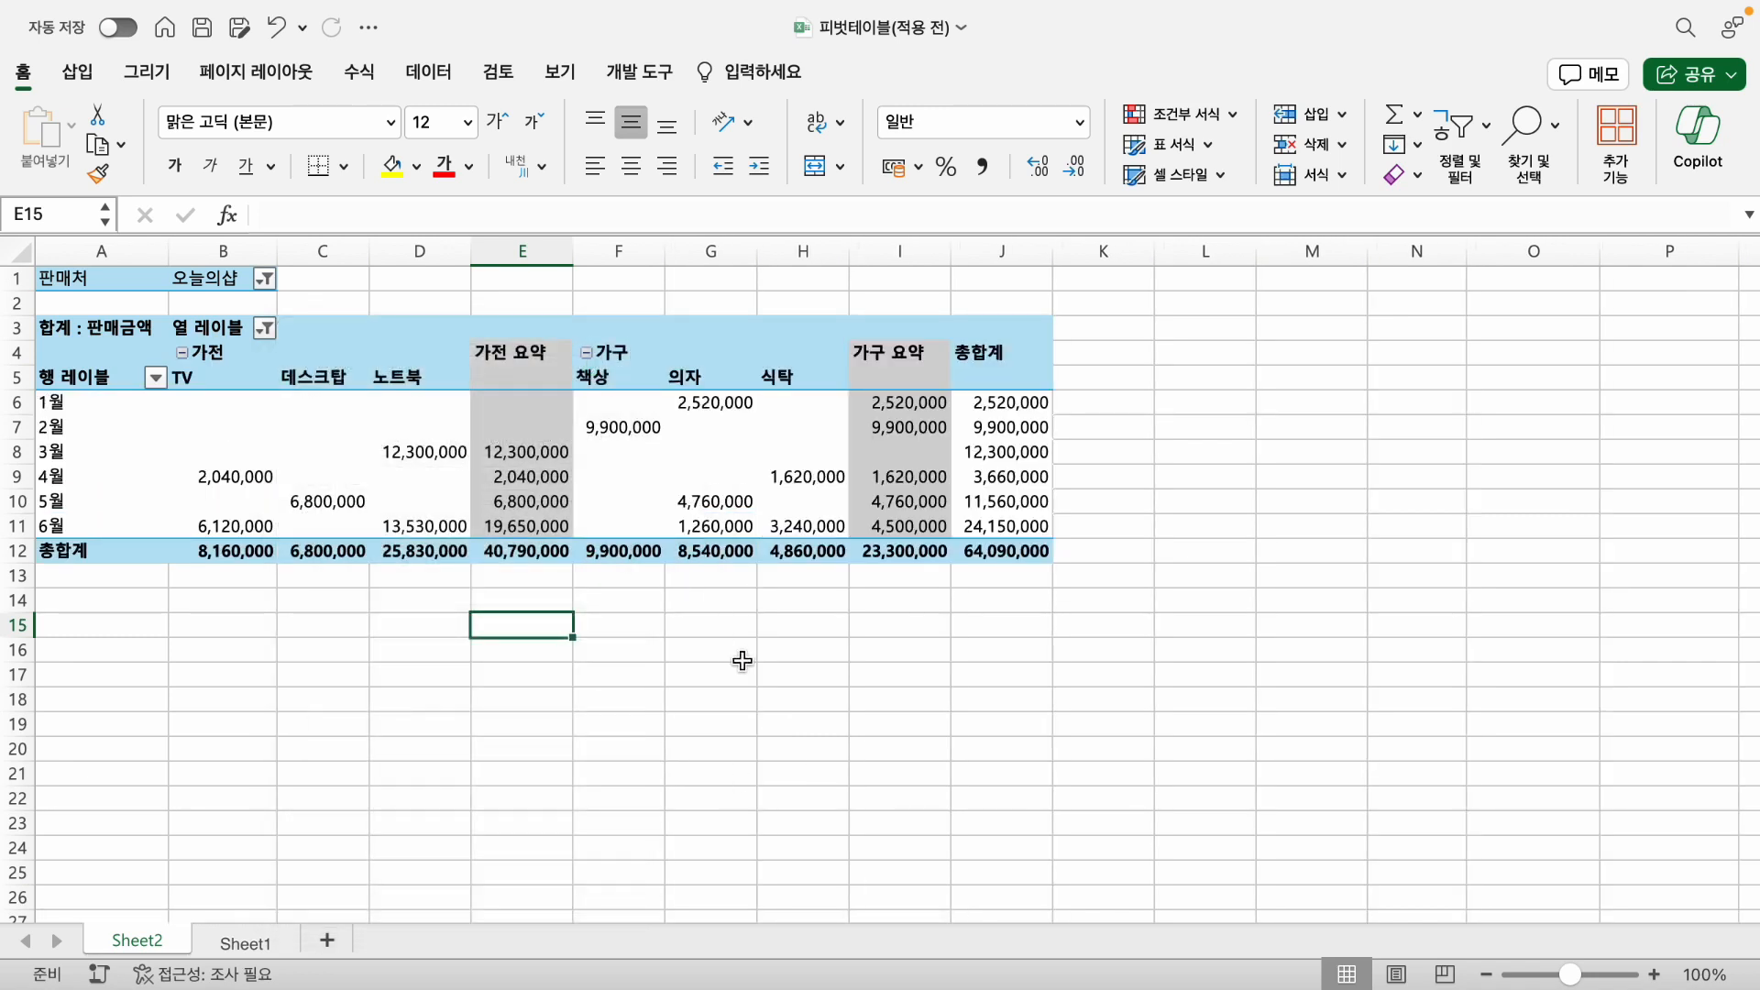
click(264, 328)
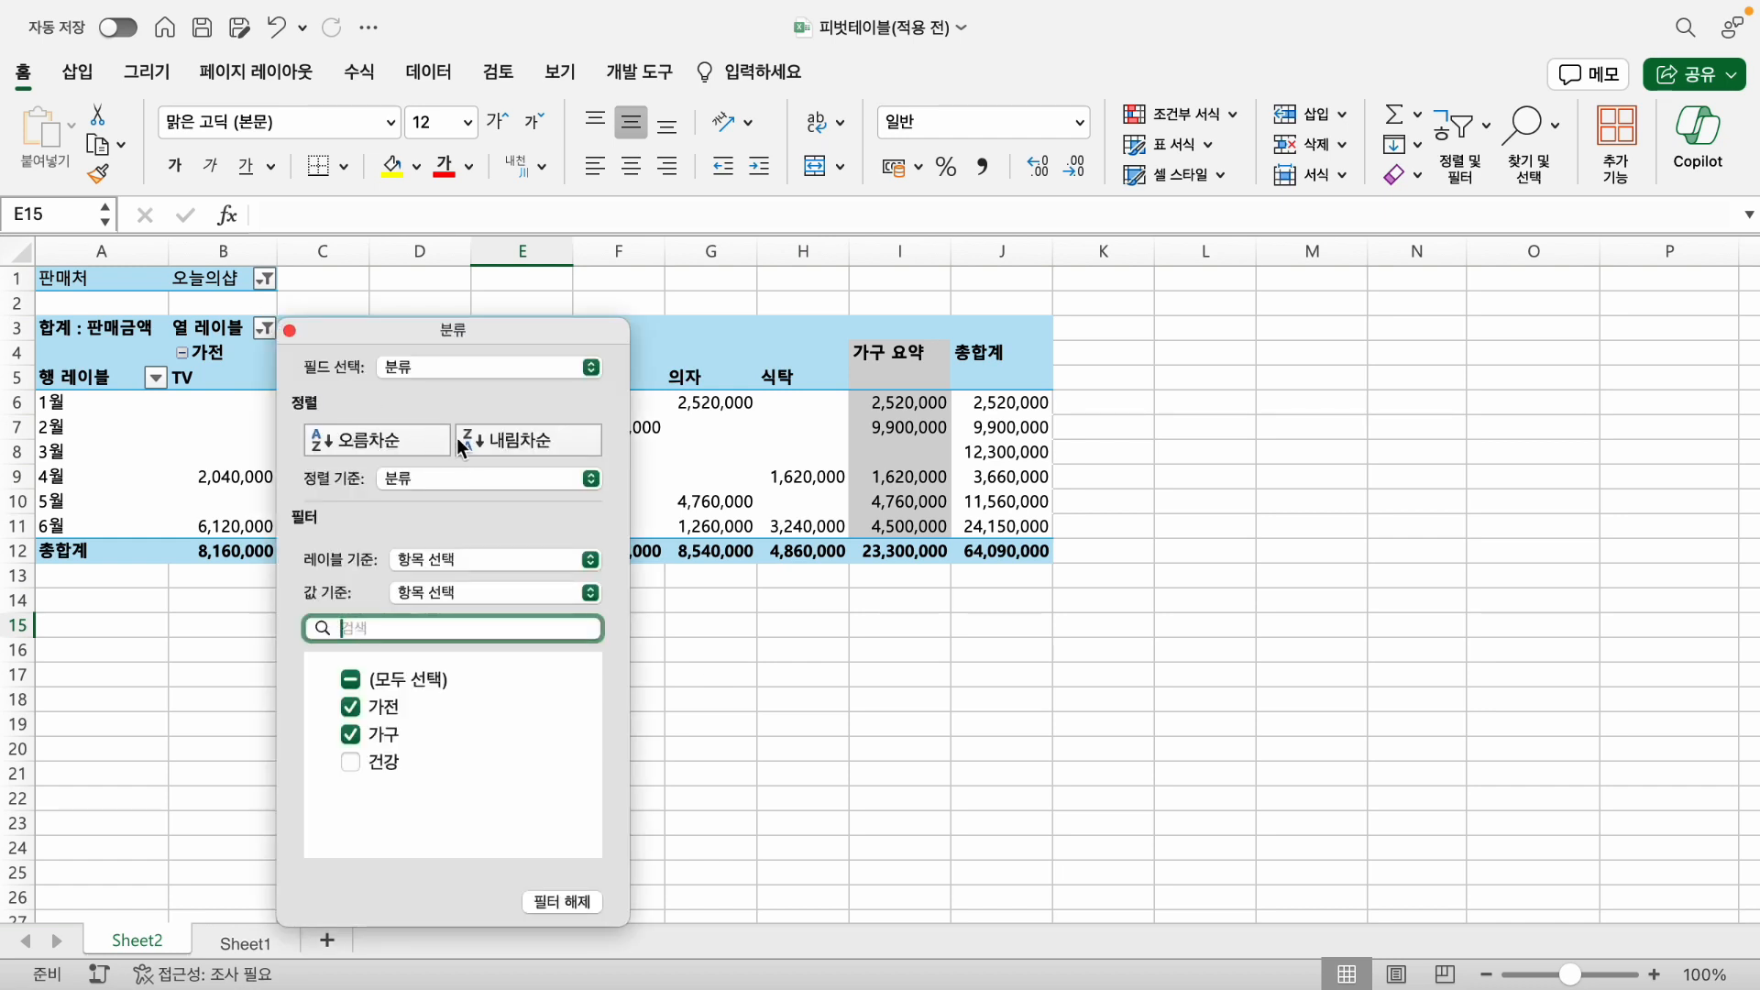
click(288, 331)
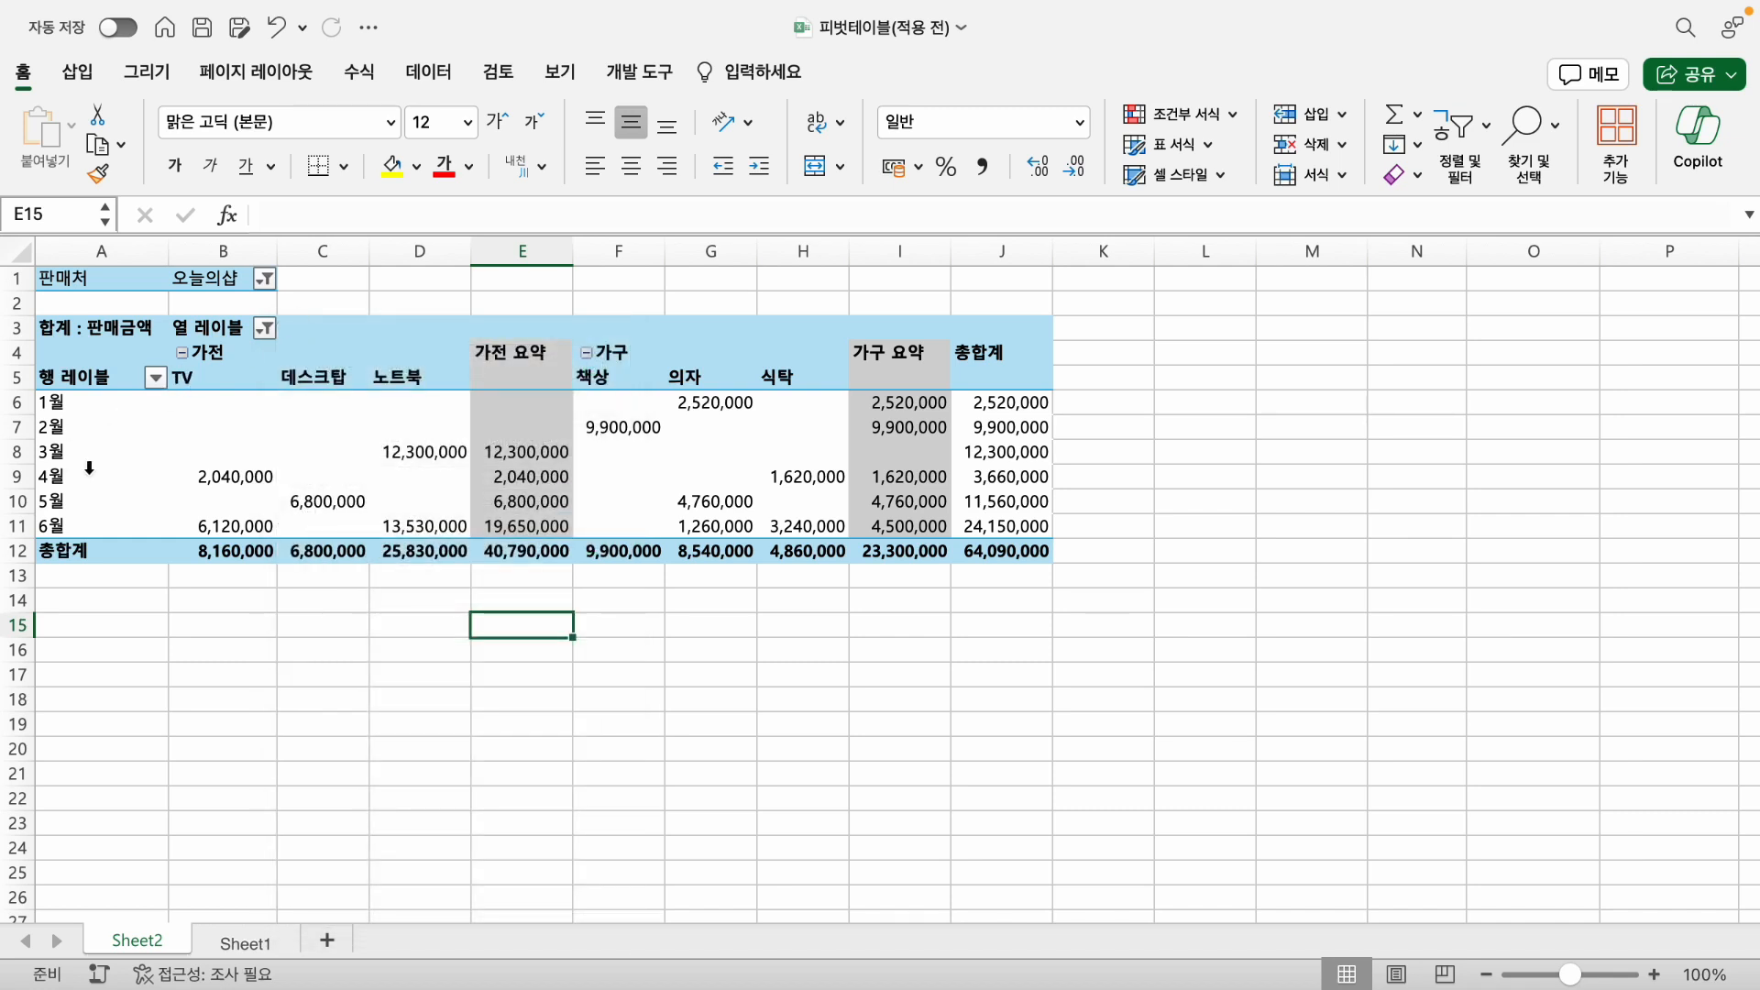
- Filter the row labels by 개월(거래일자) to show only 1월, 2월 and 3월
click(156, 377)
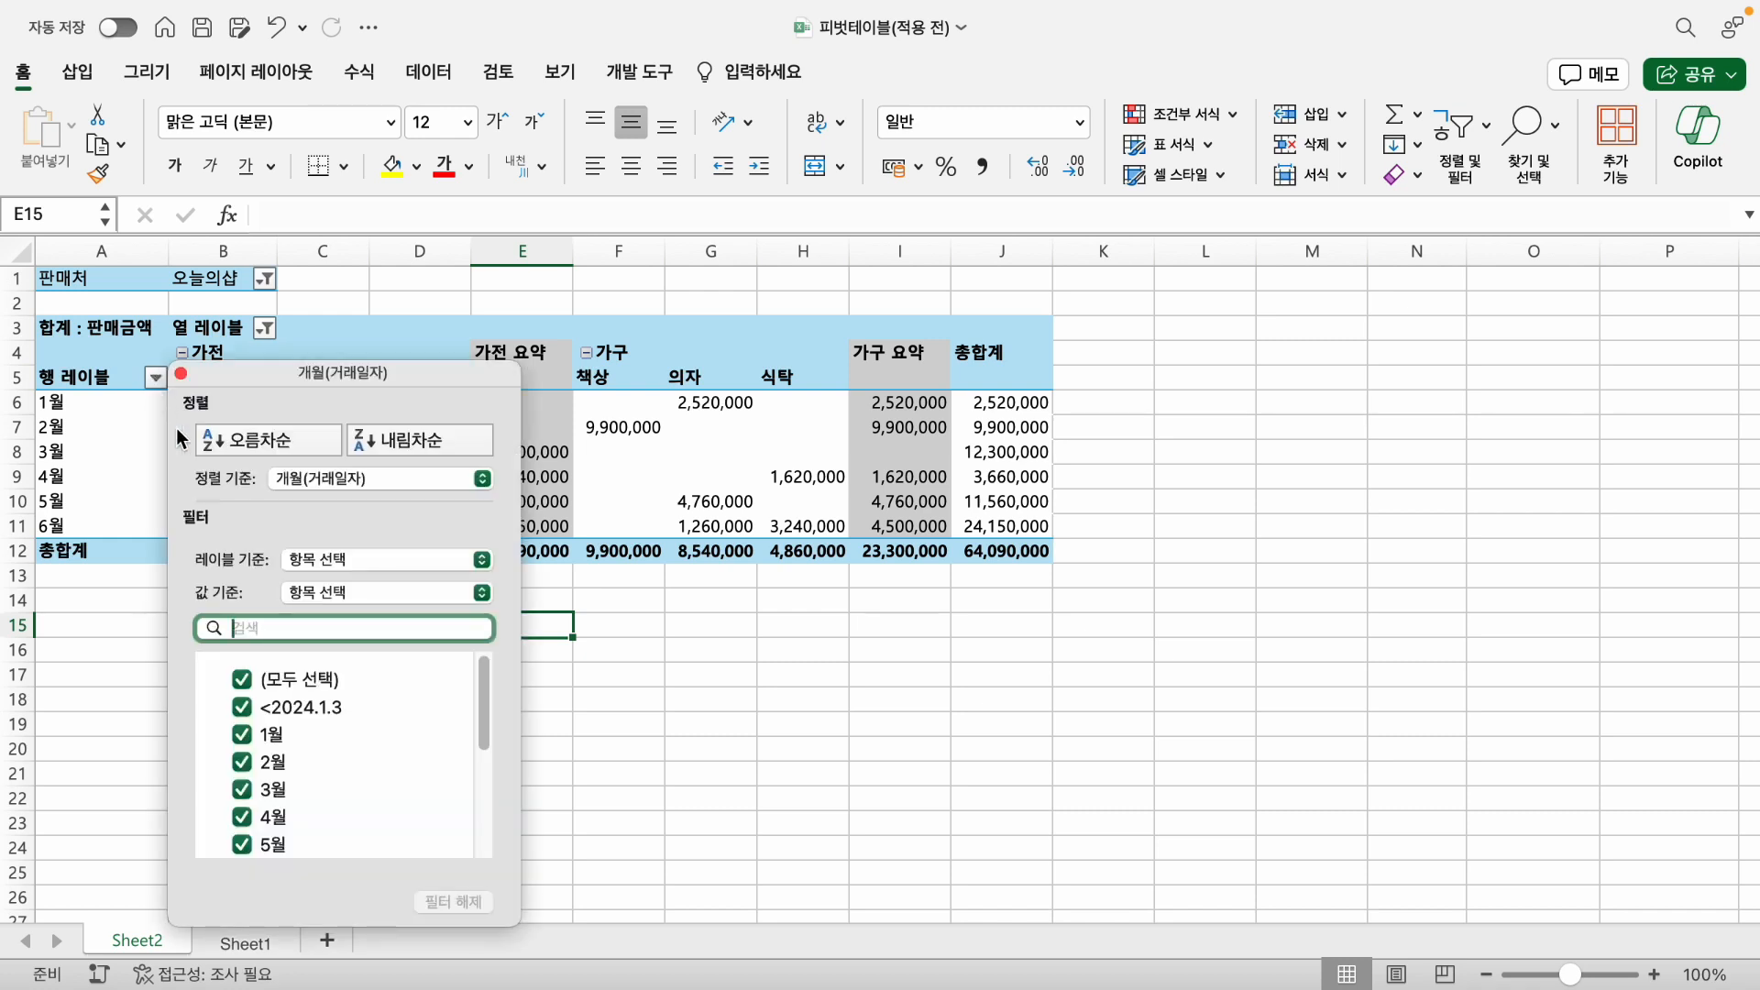
click(259, 686)
click(239, 738)
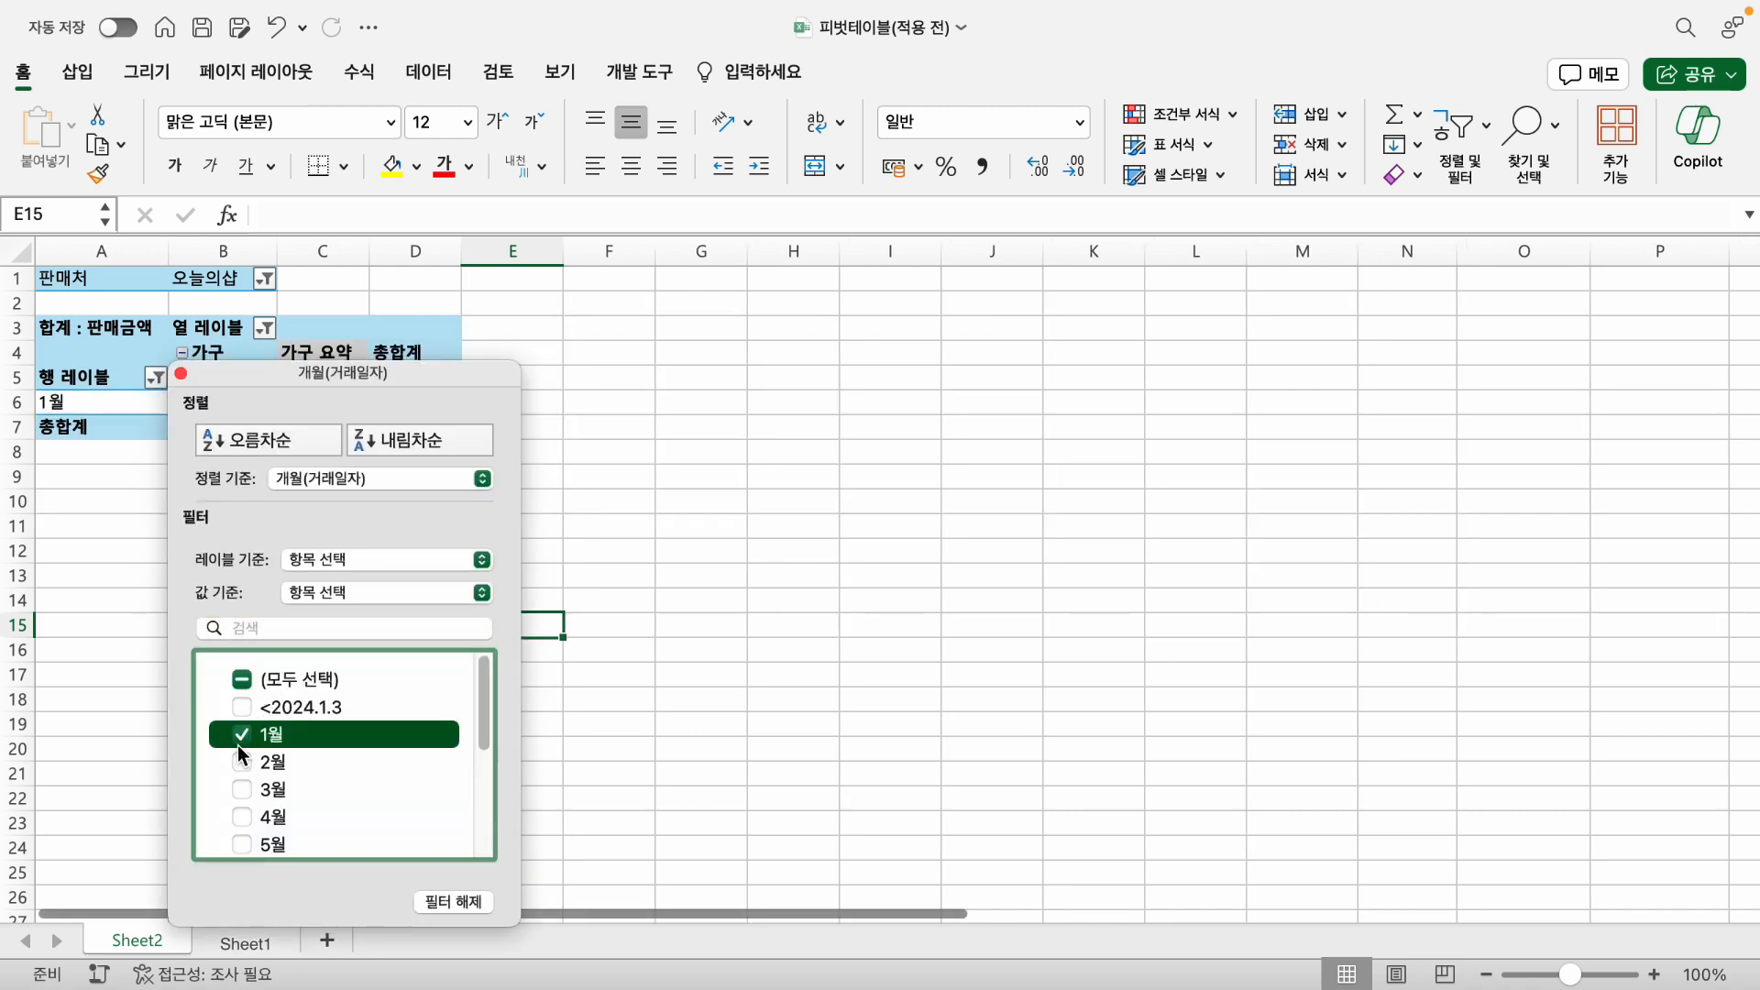
click(249, 761)
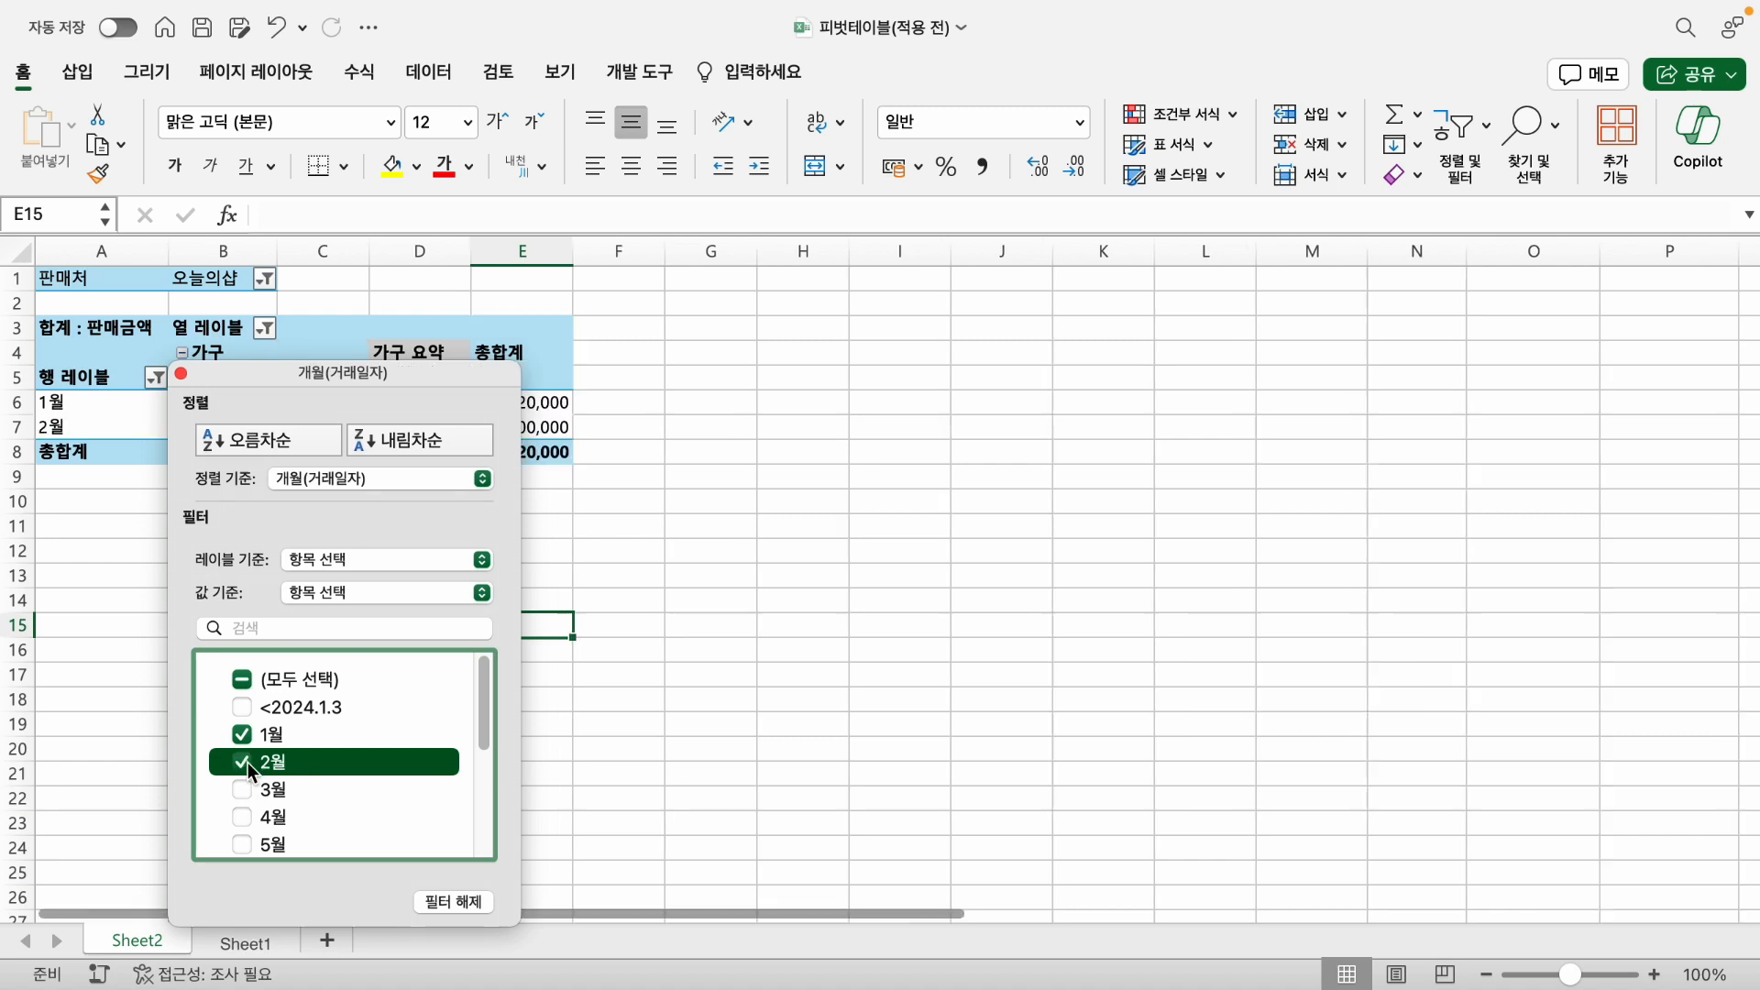
click(282, 793)
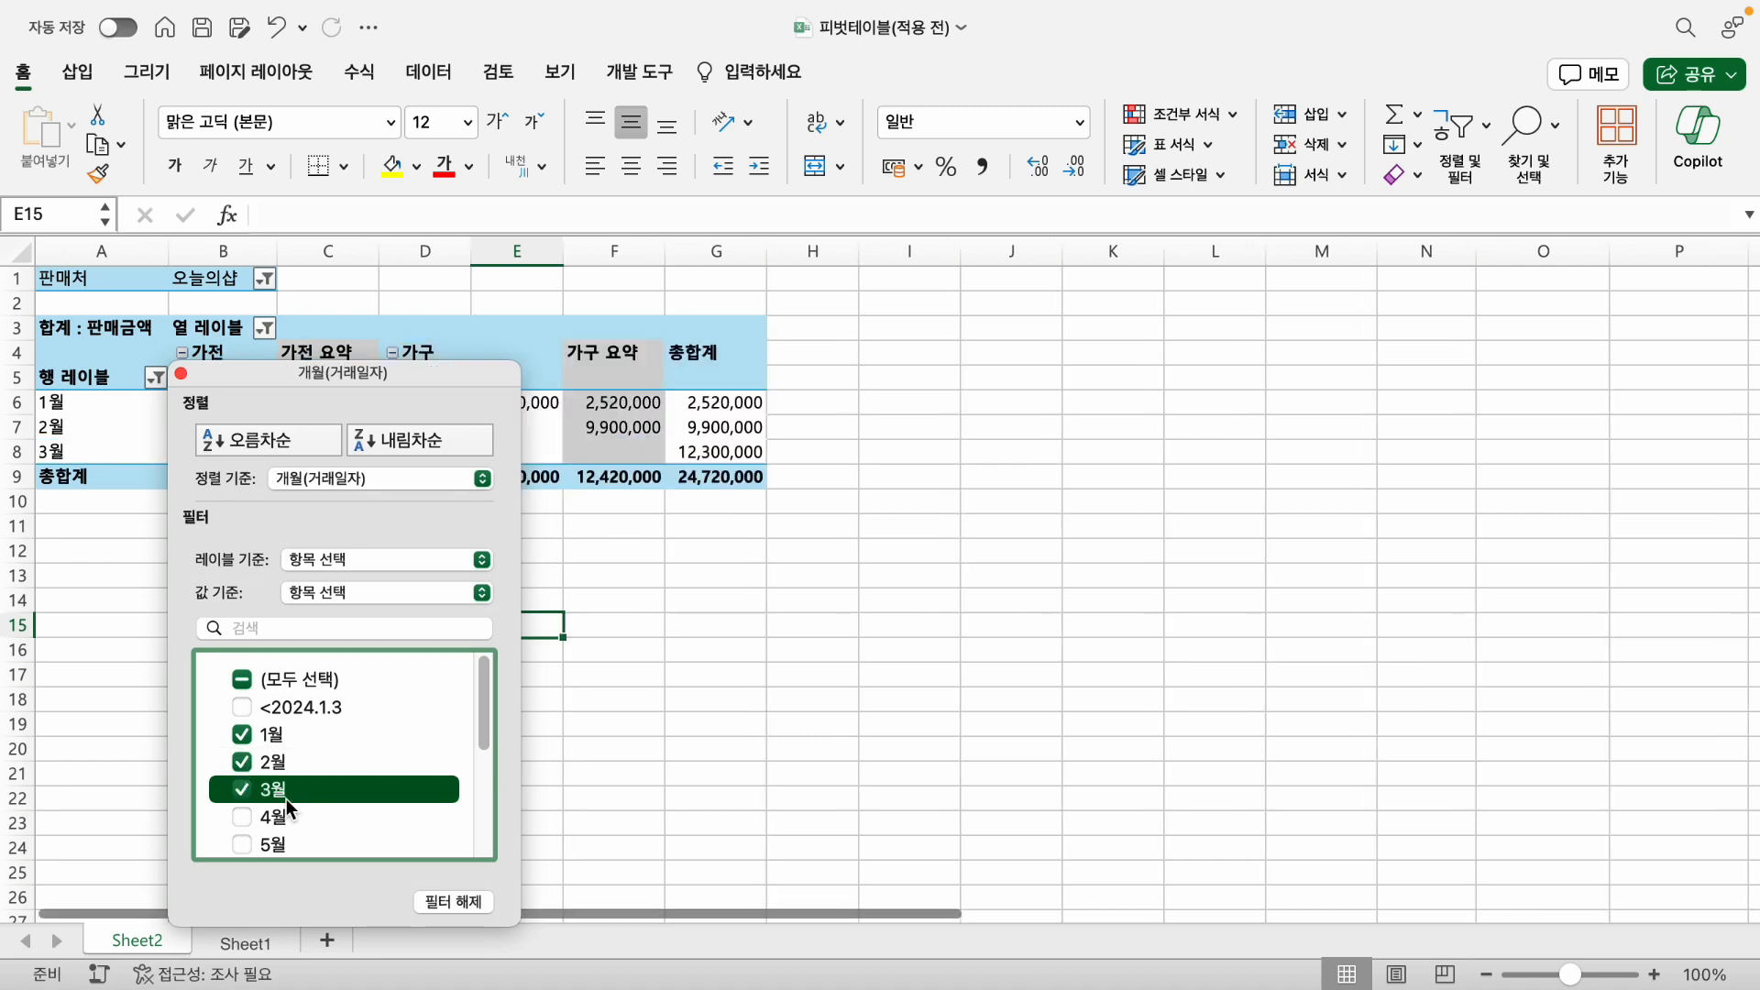
click(180, 373)
click(525, 669)
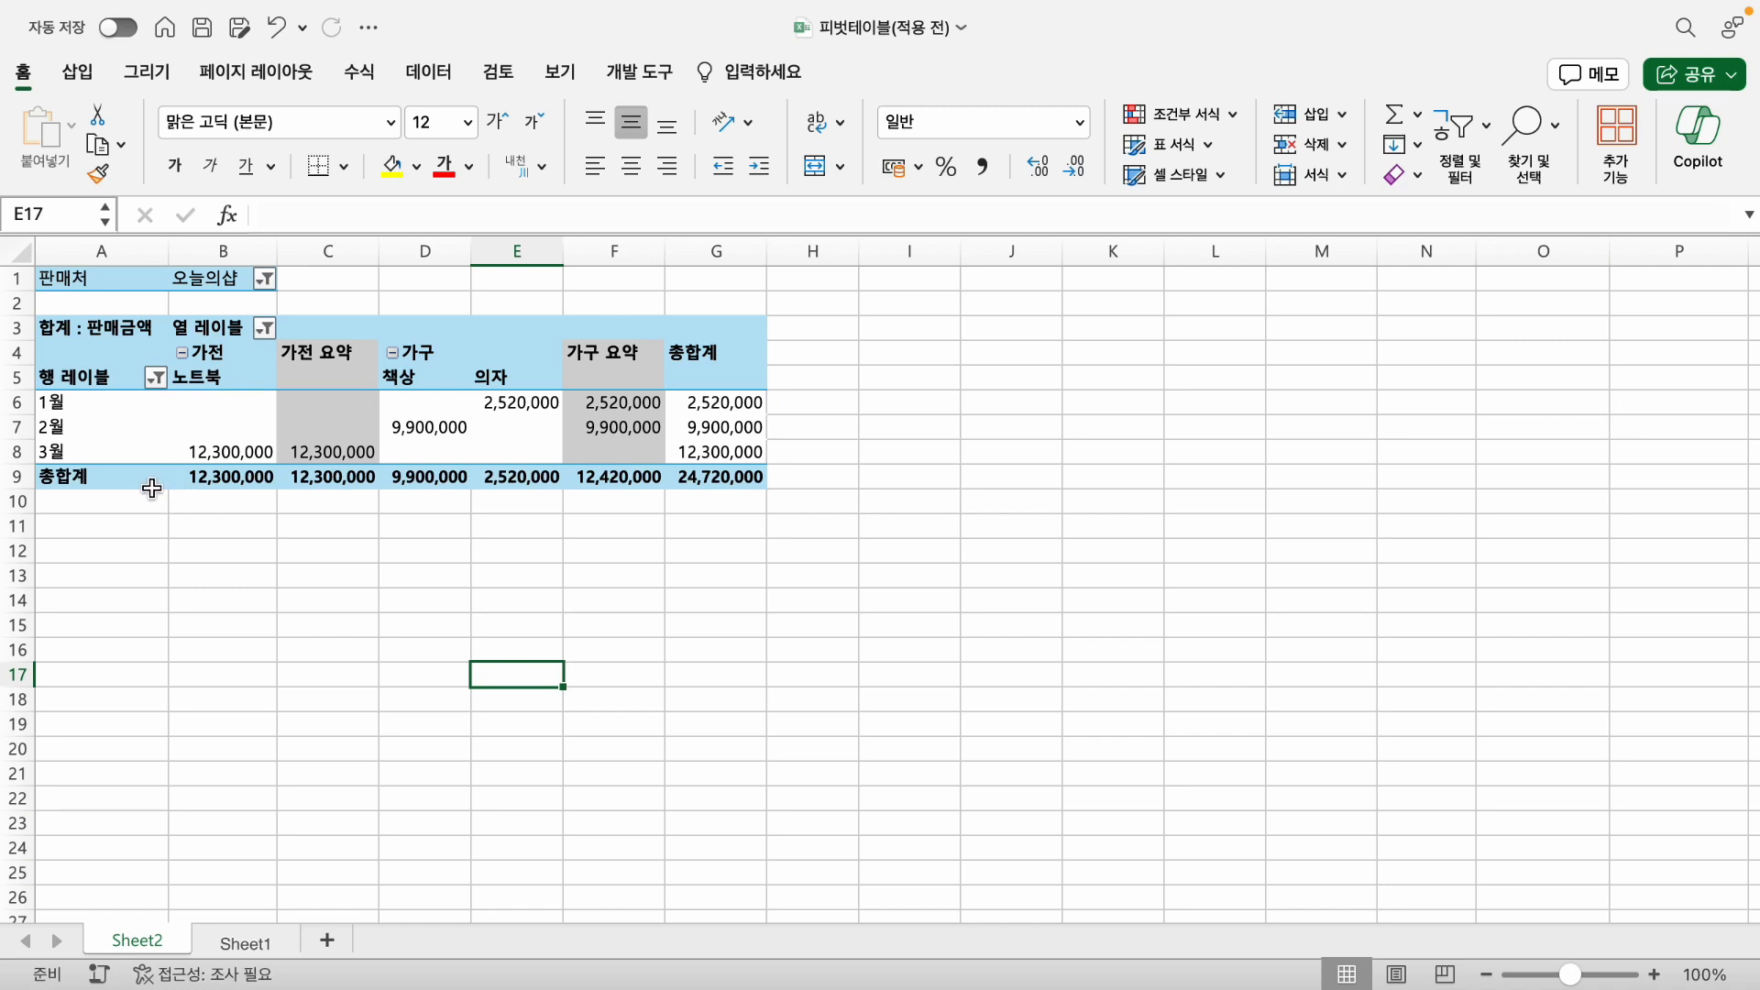
- Select all months again in the row label filter and clear the 분류 filter on the column labels
click(156, 377)
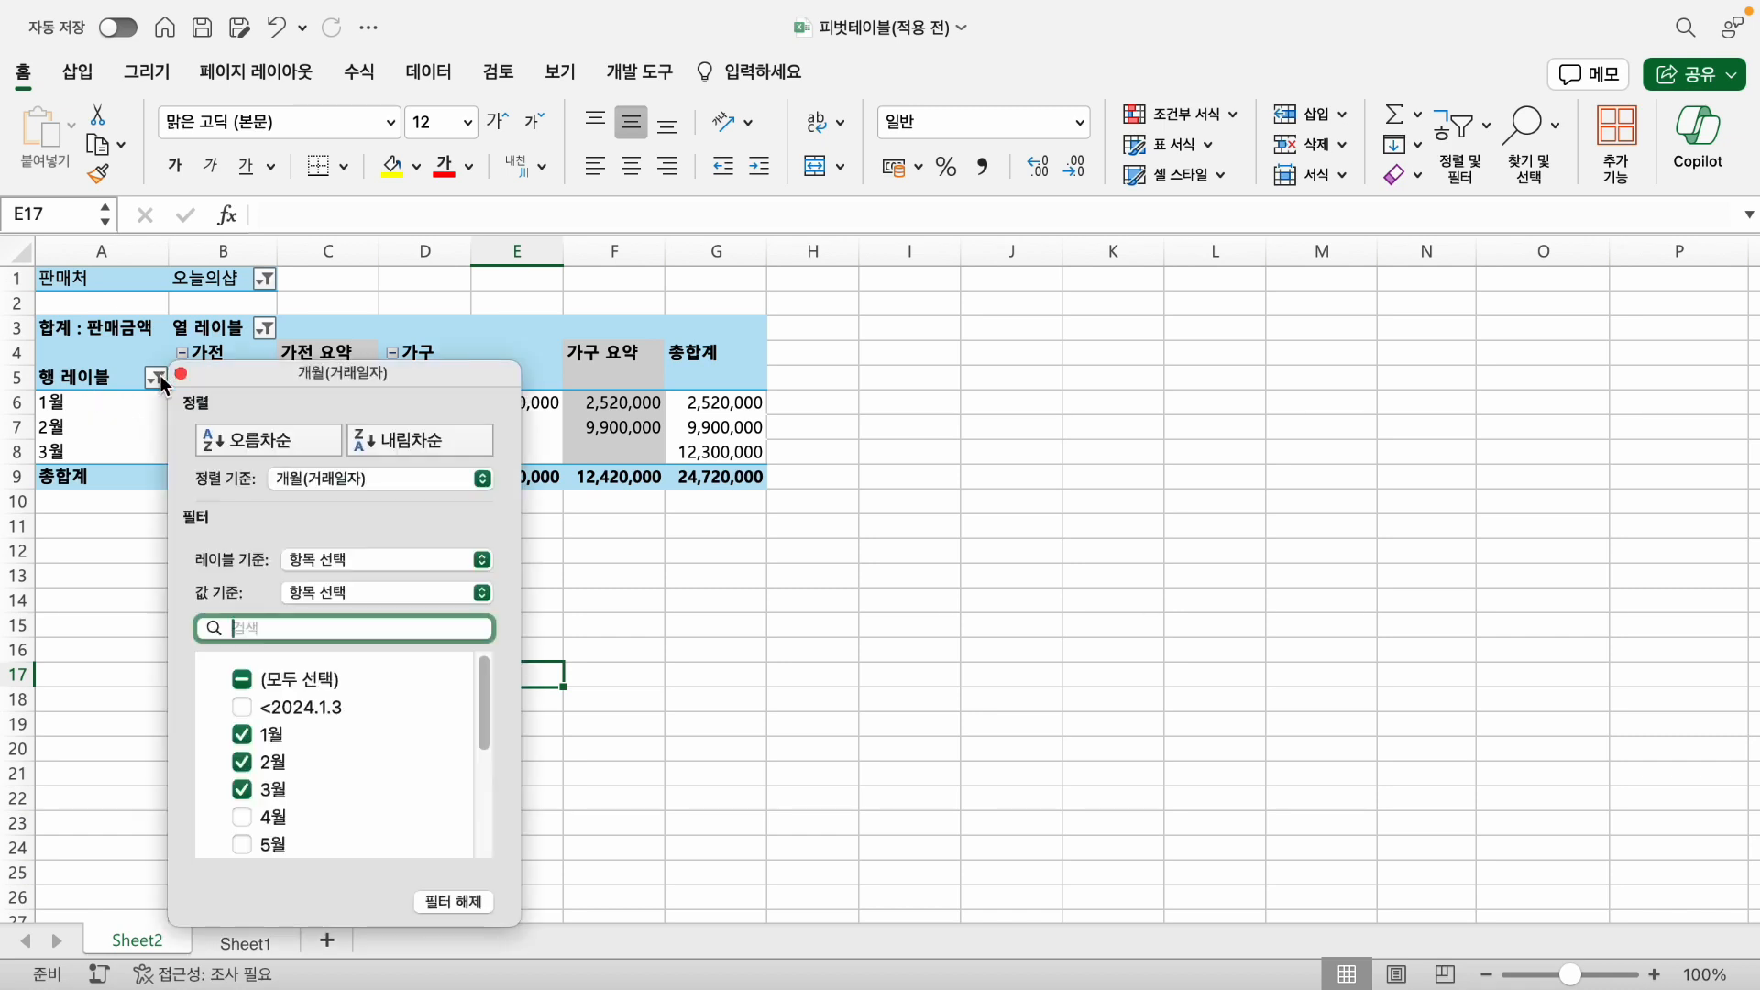
click(246, 674)
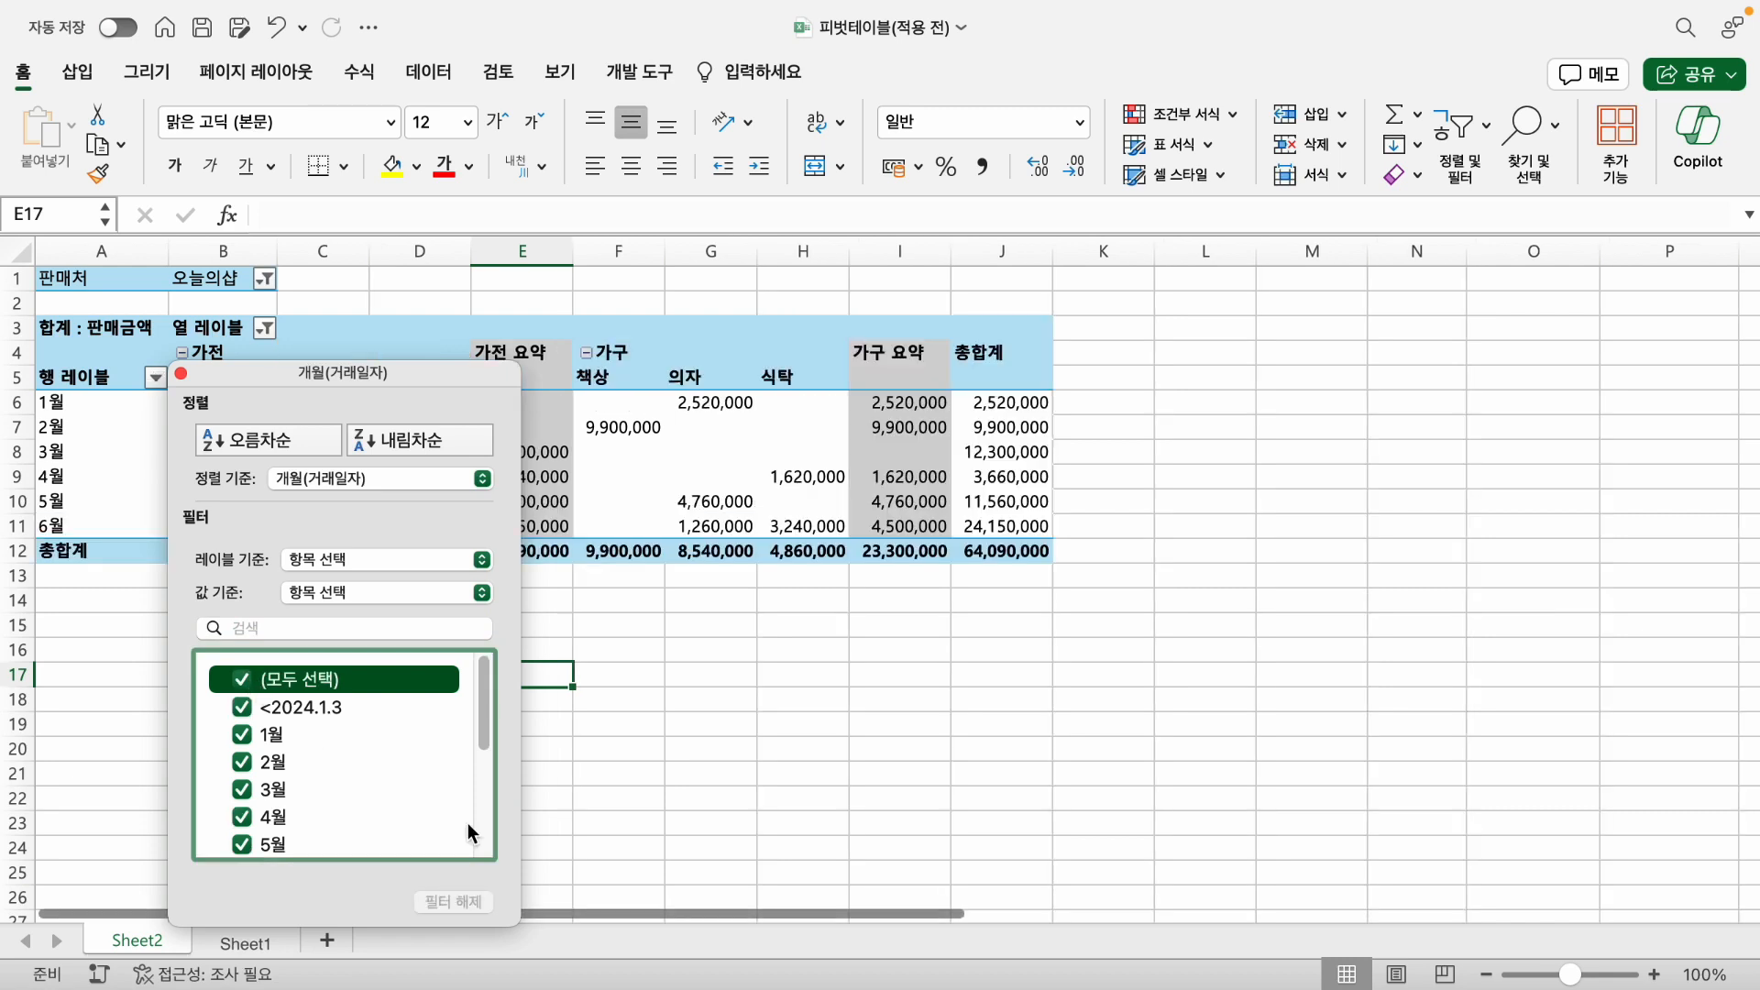
click(181, 374)
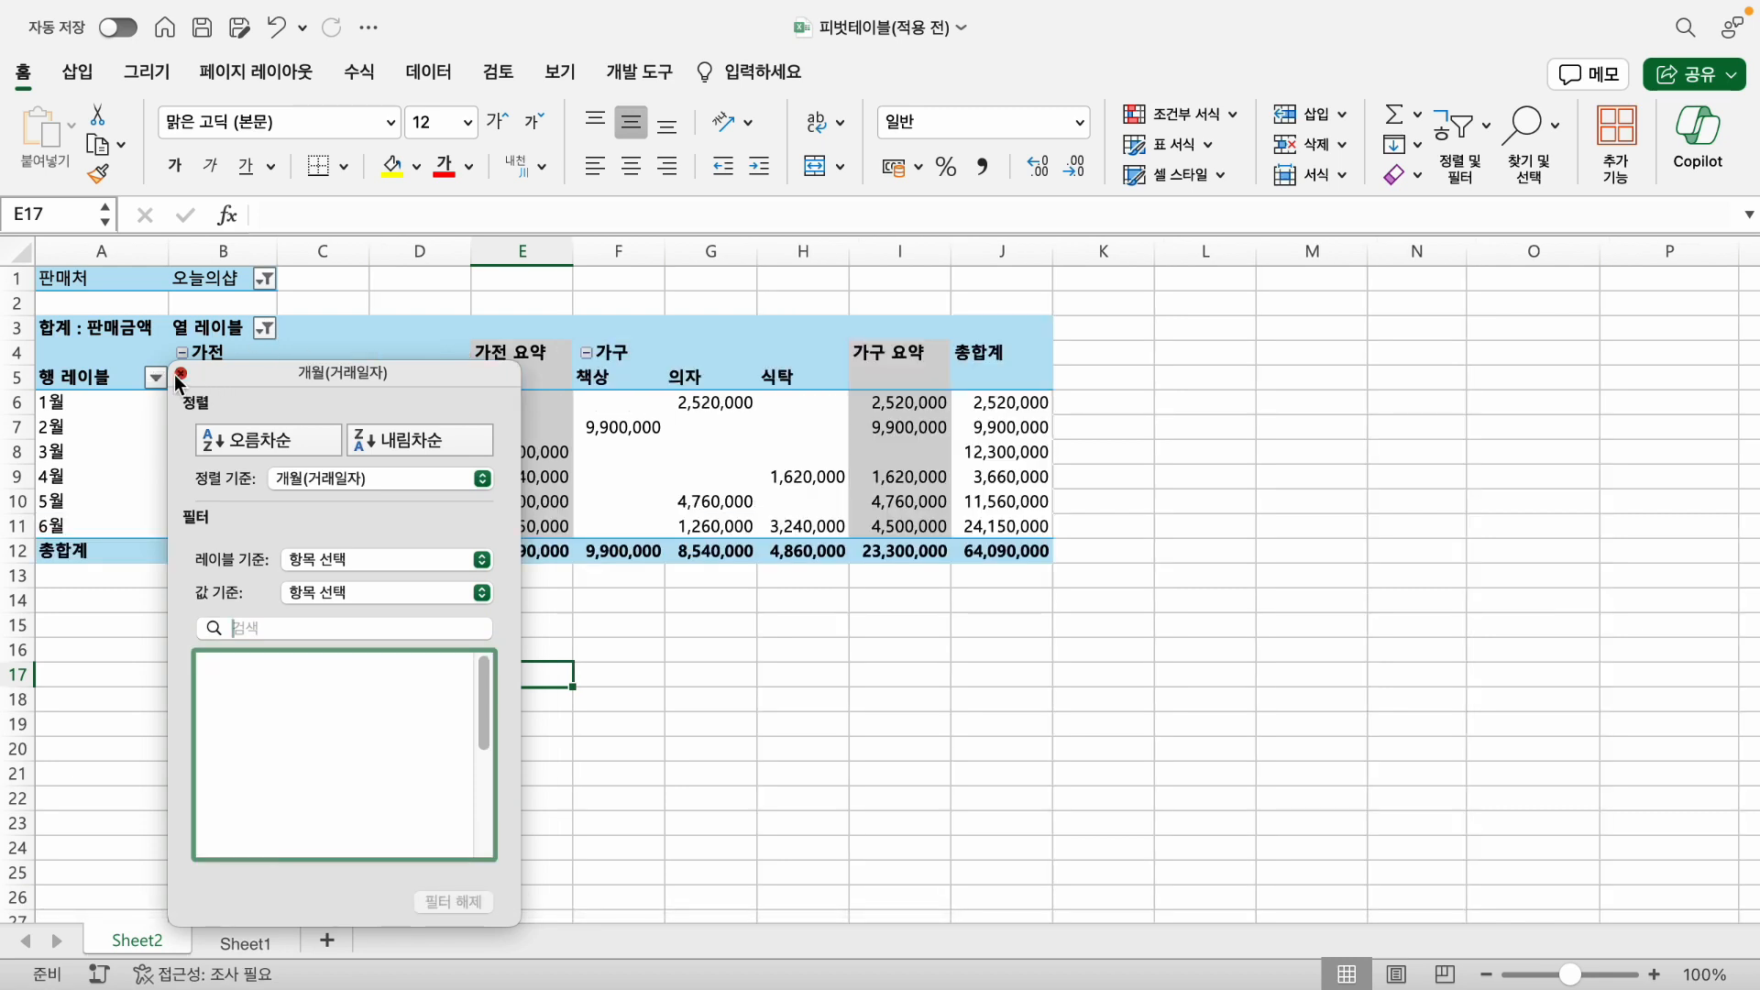
click(263, 328)
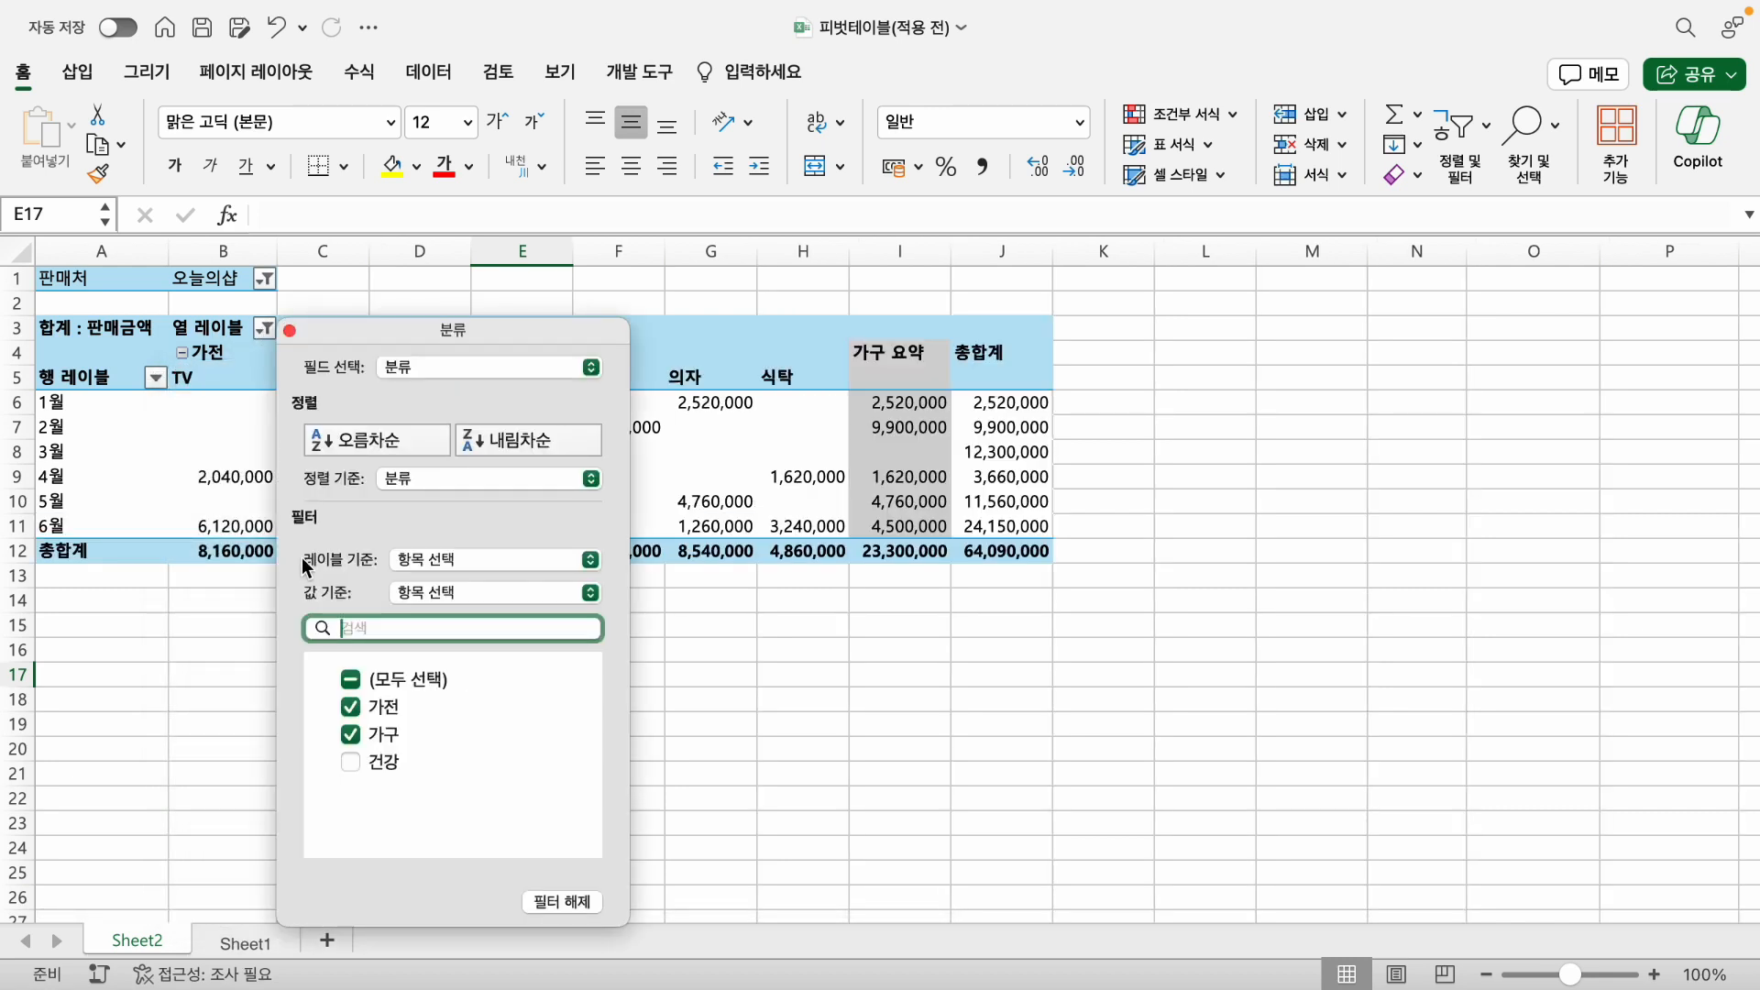
click(564, 901)
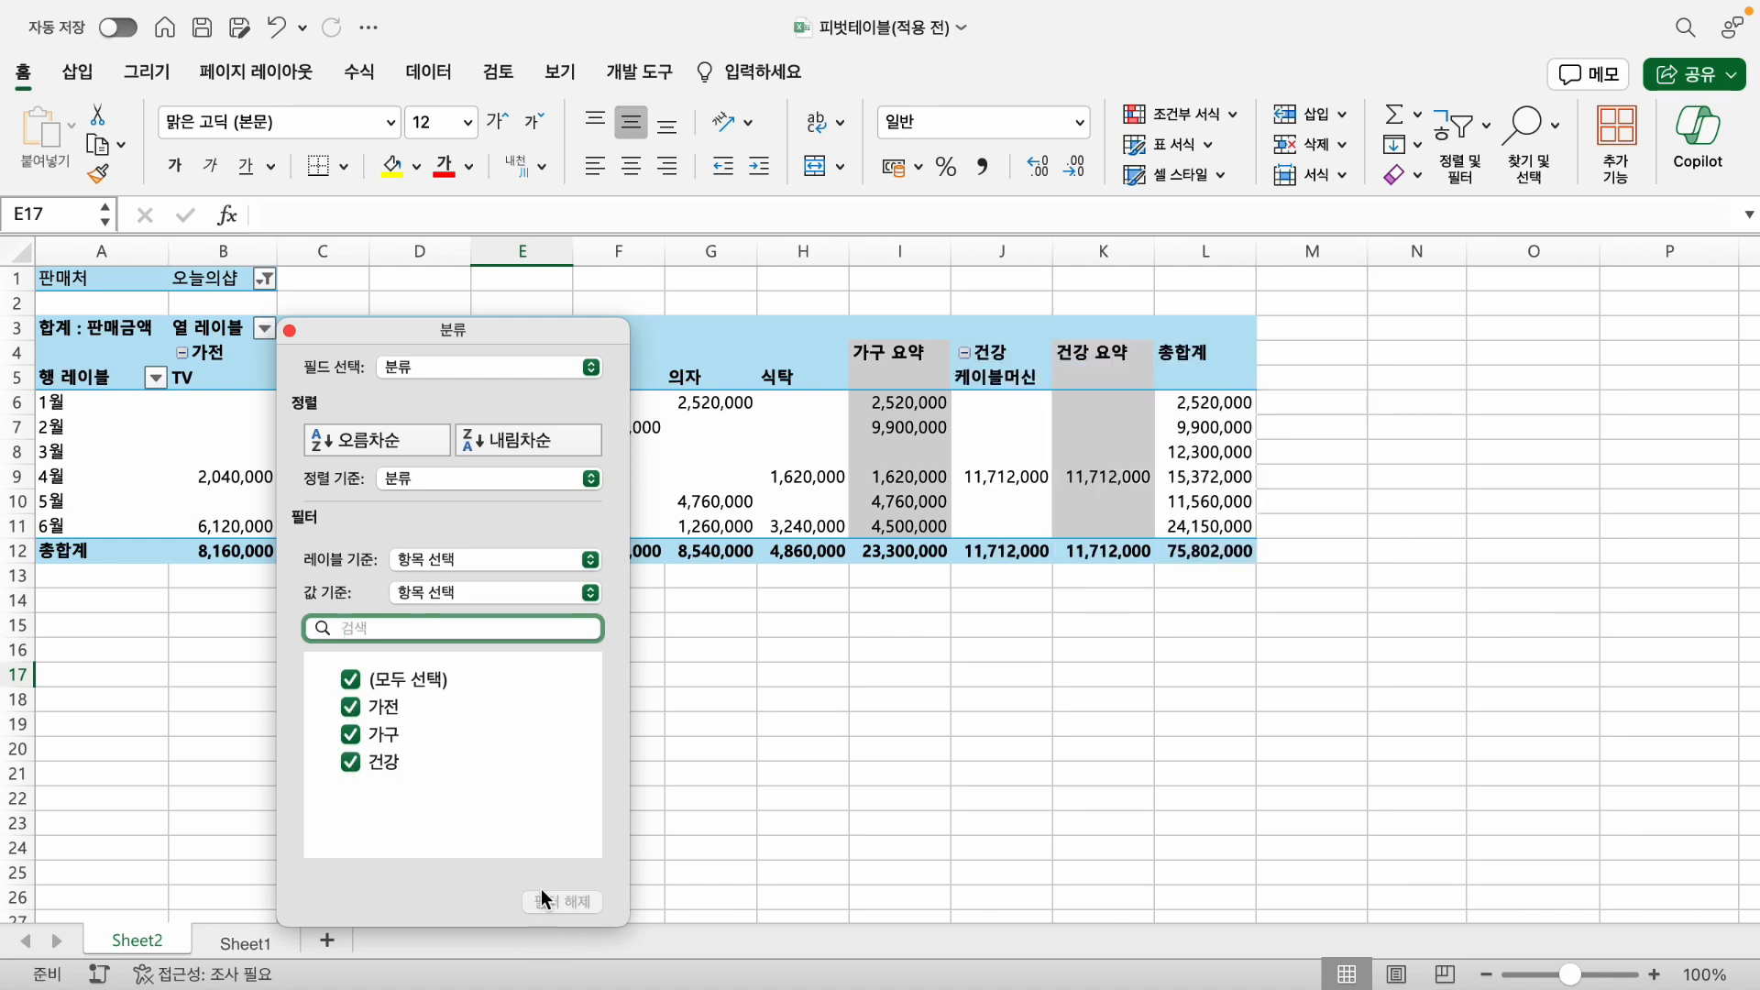
click(290, 330)
- Set the 판매처 report filter to show only 대한상사
click(263, 279)
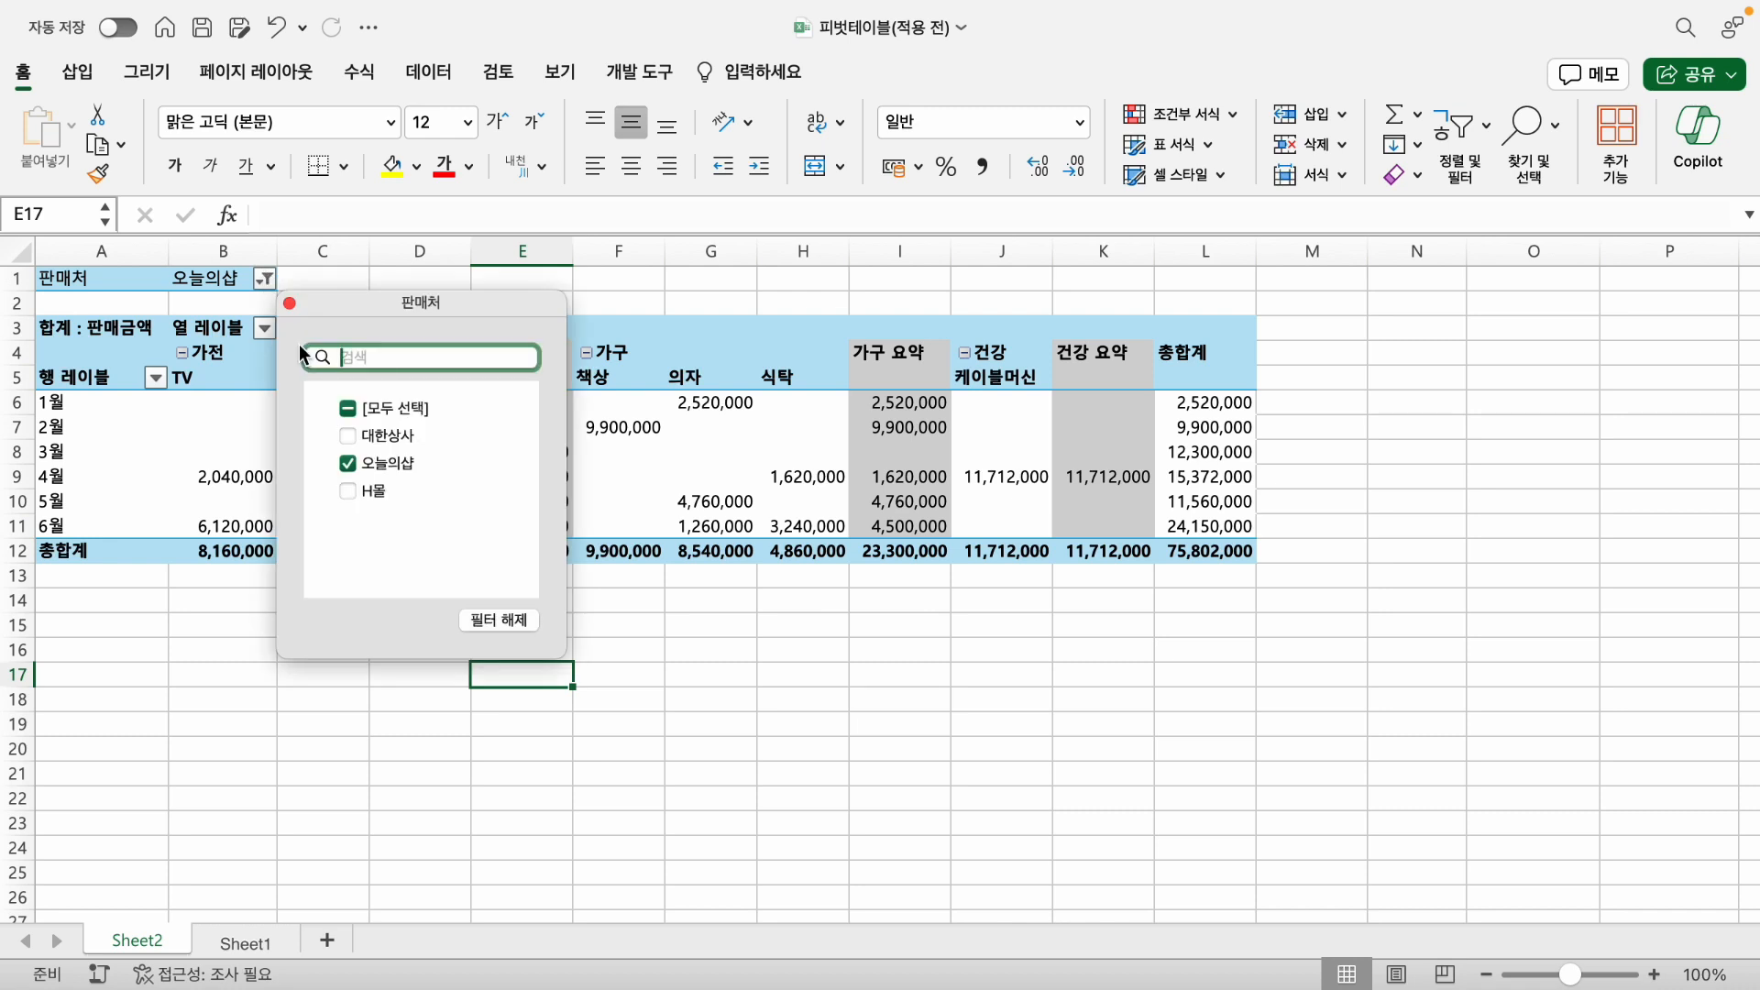
click(347, 461)
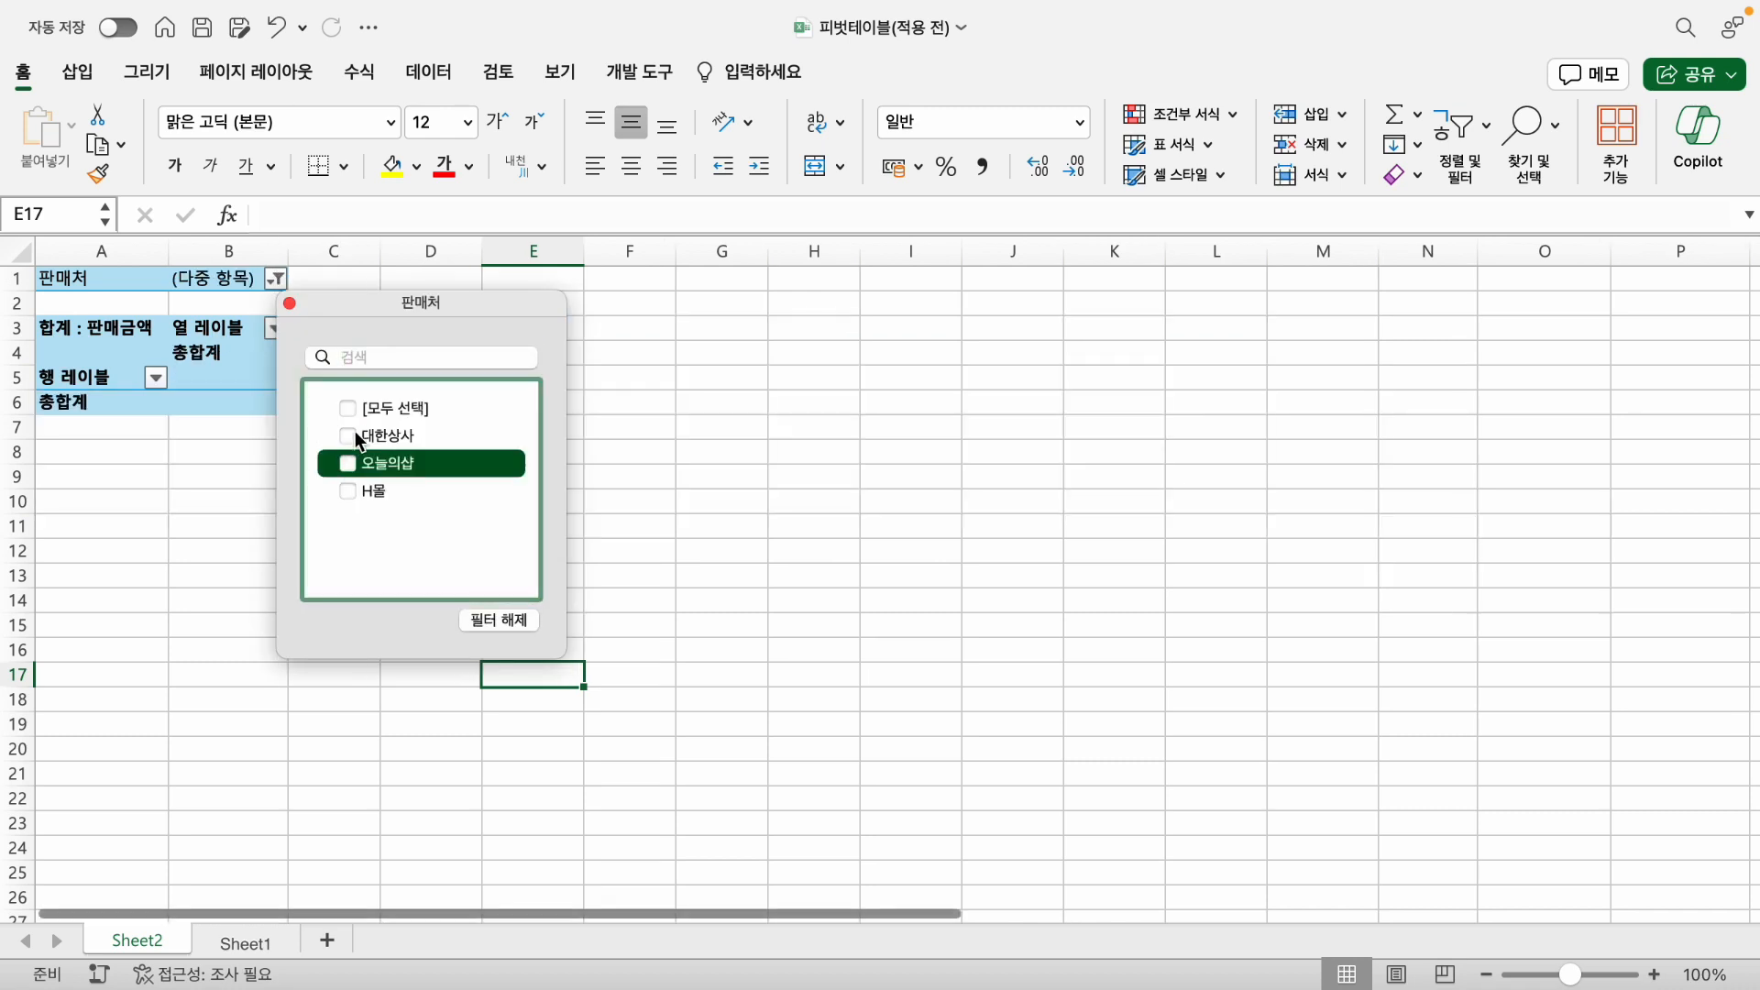
click(349, 436)
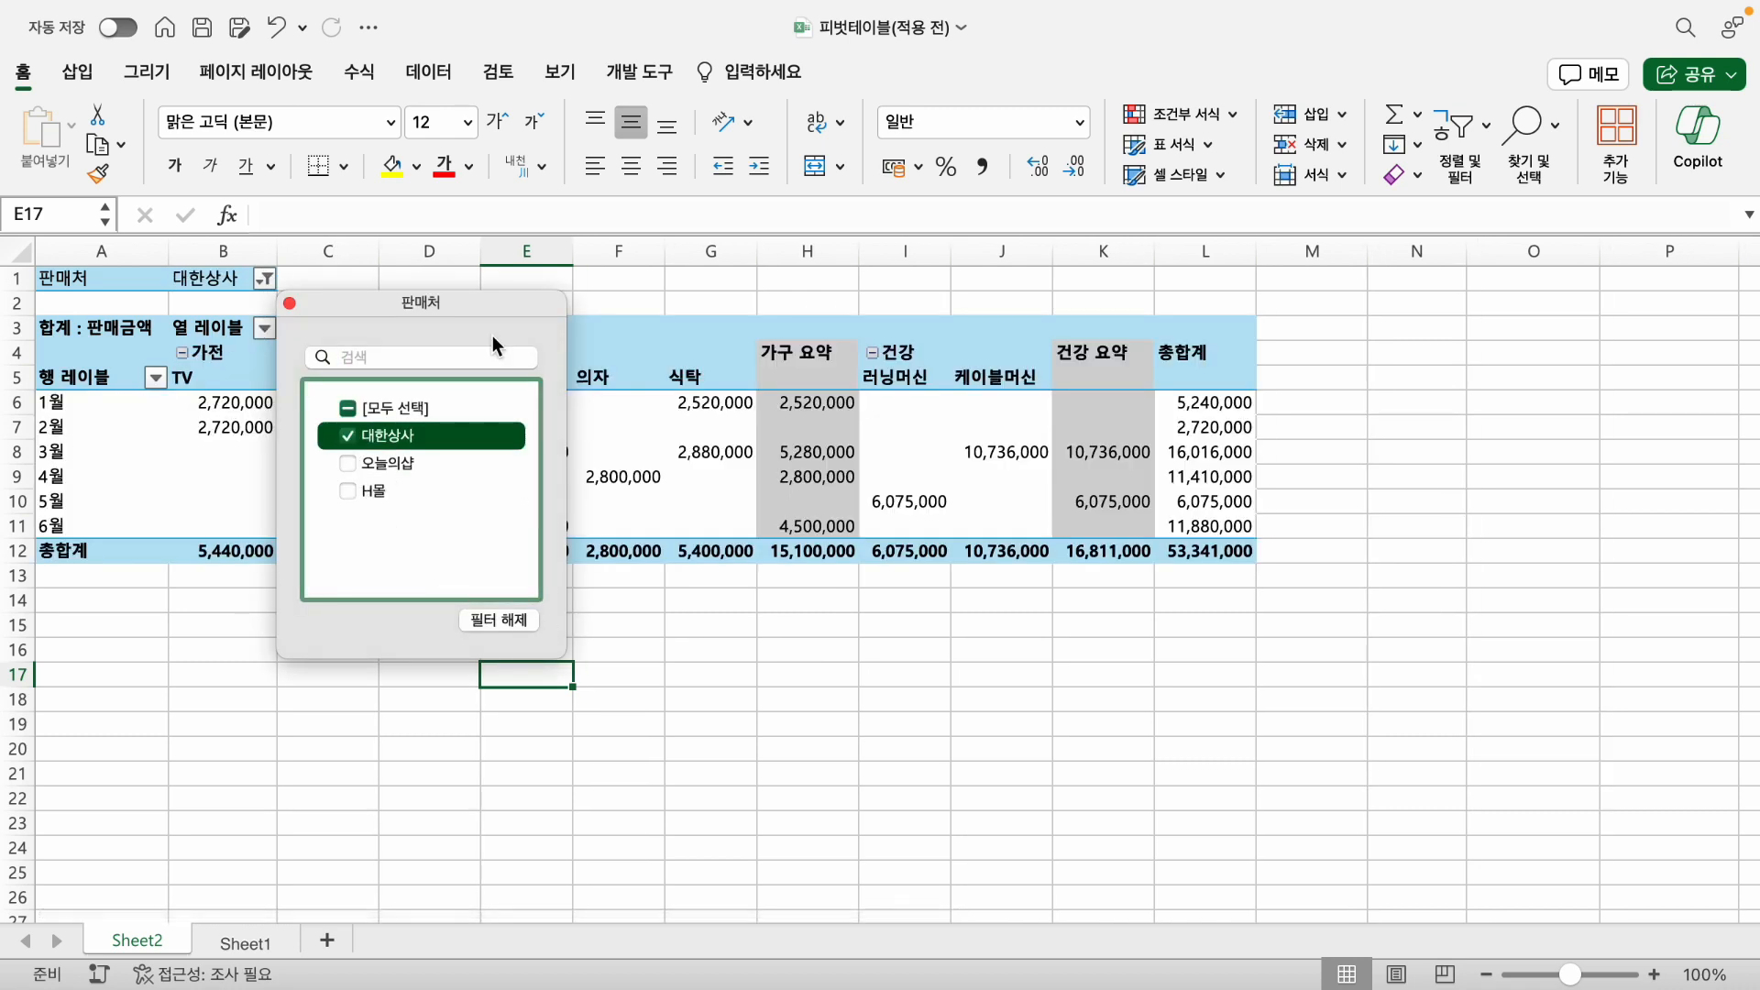
click(289, 303)
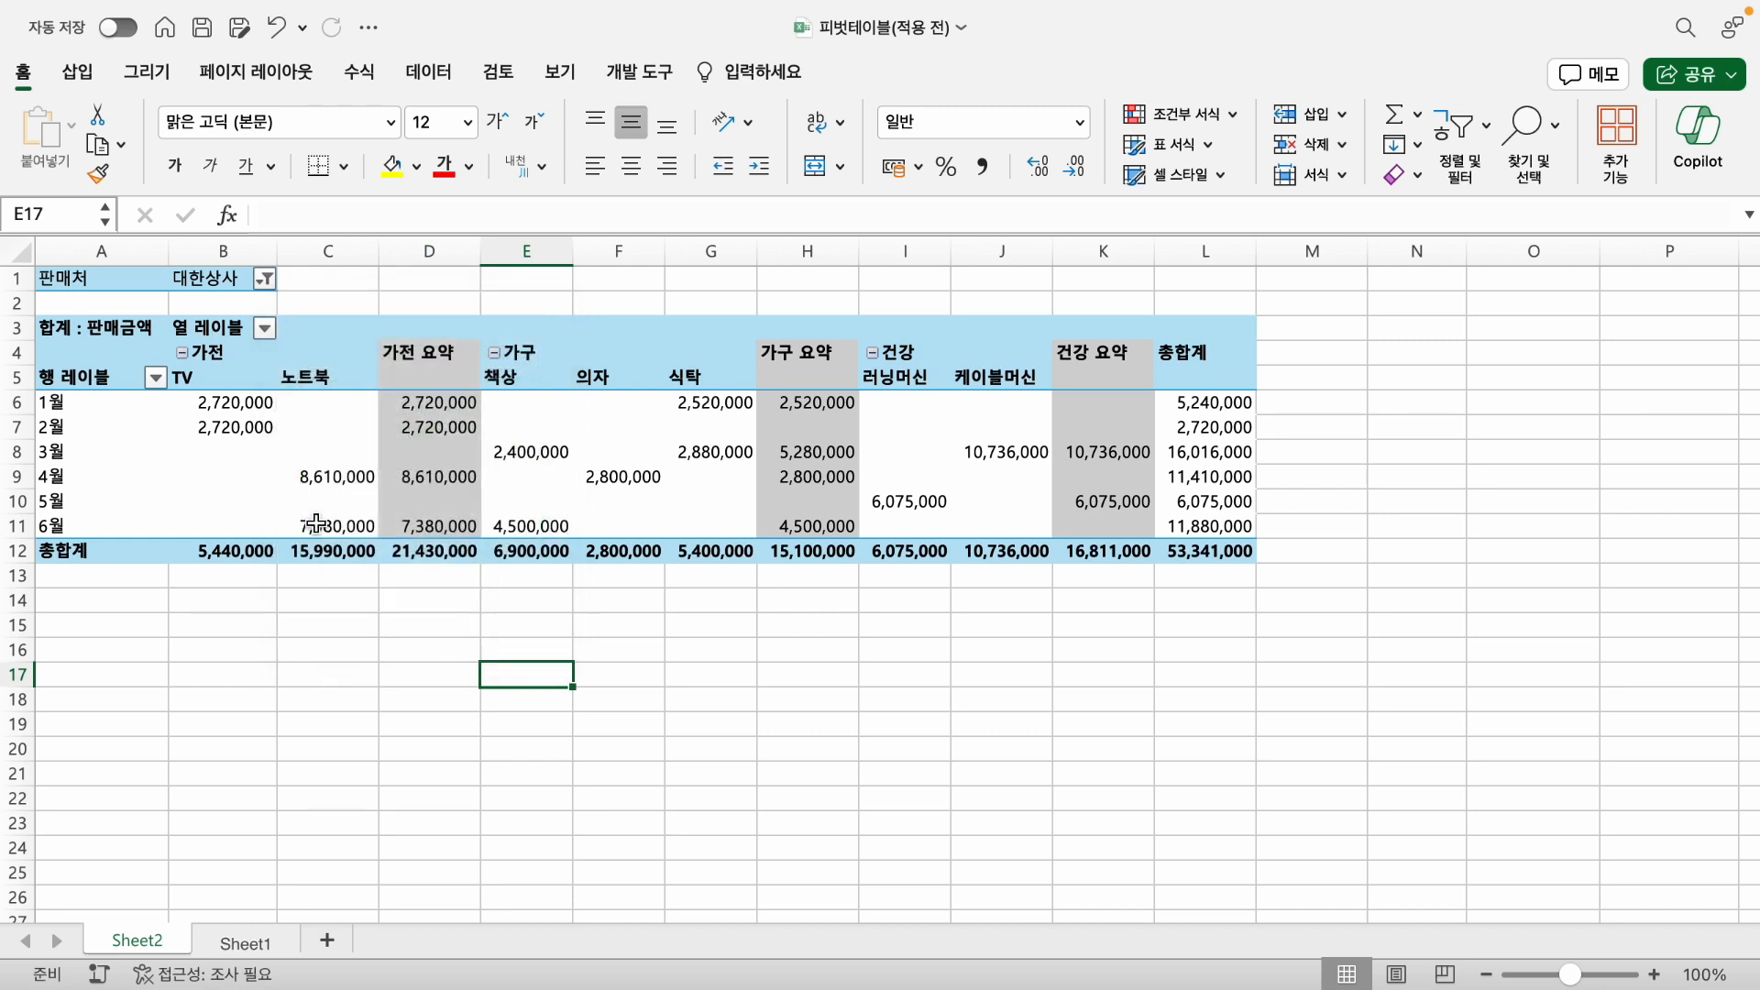
- Rename the 행 레이블 header in cell A5 as 판매월
click(250, 626)
click(308, 497)
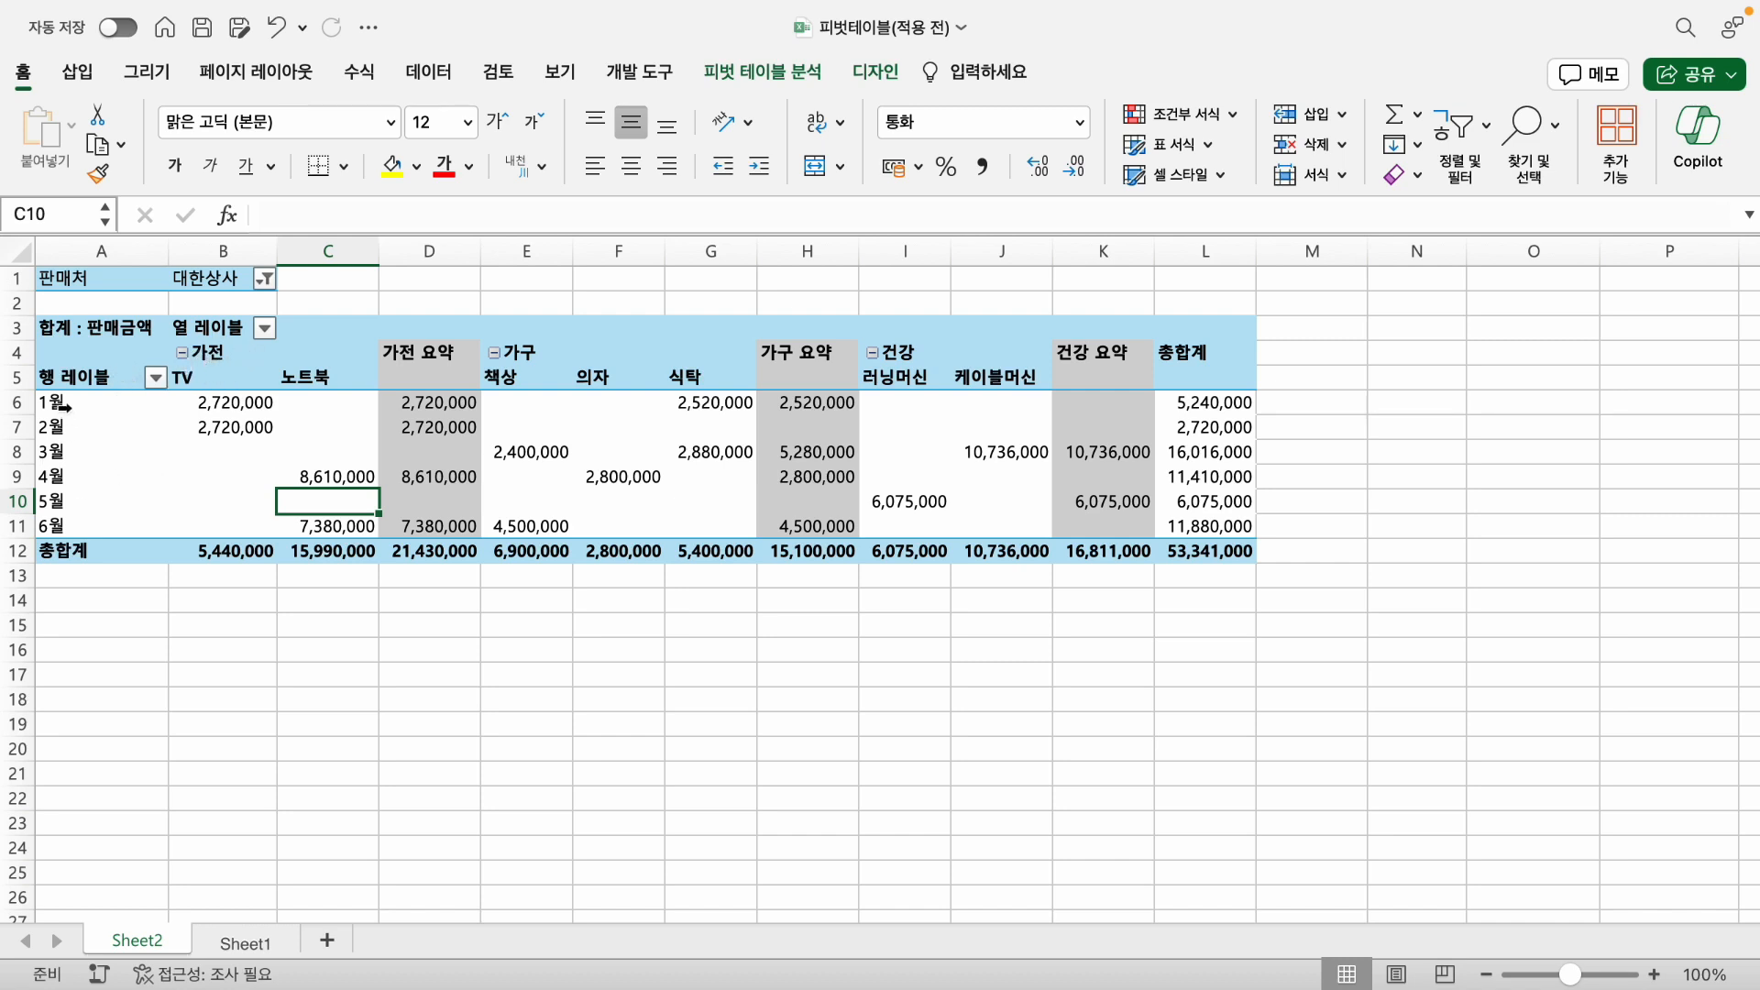
click(72, 380)
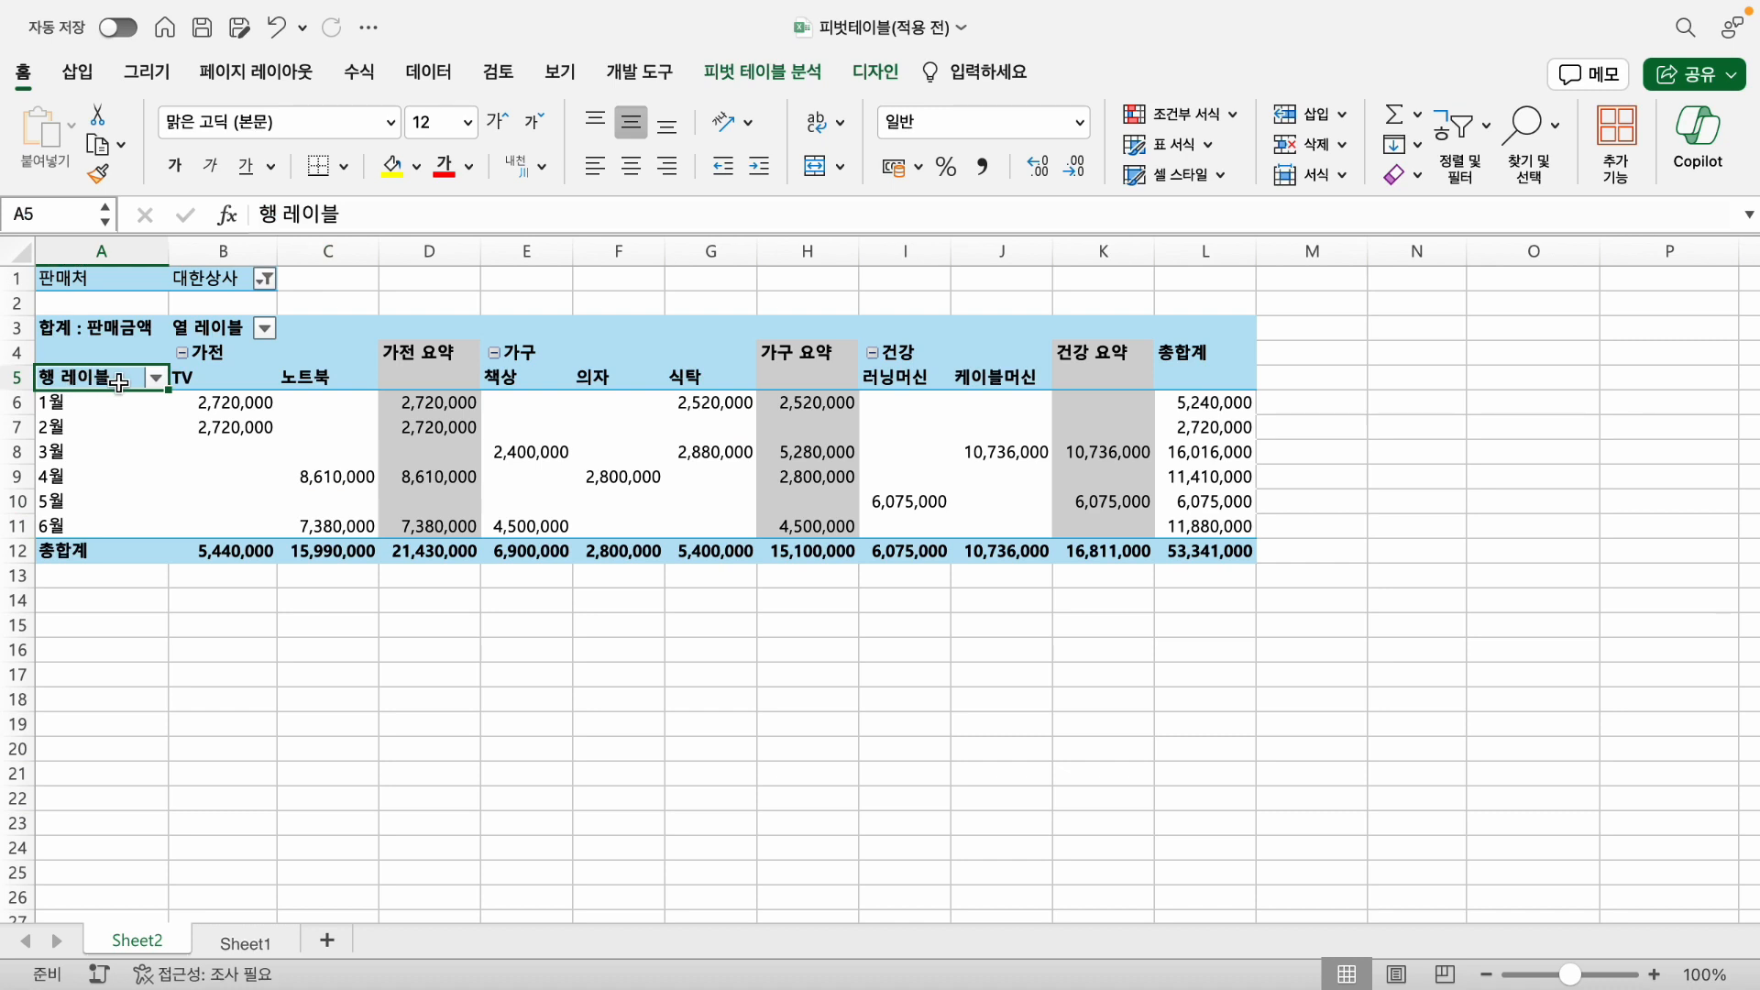
text(v)
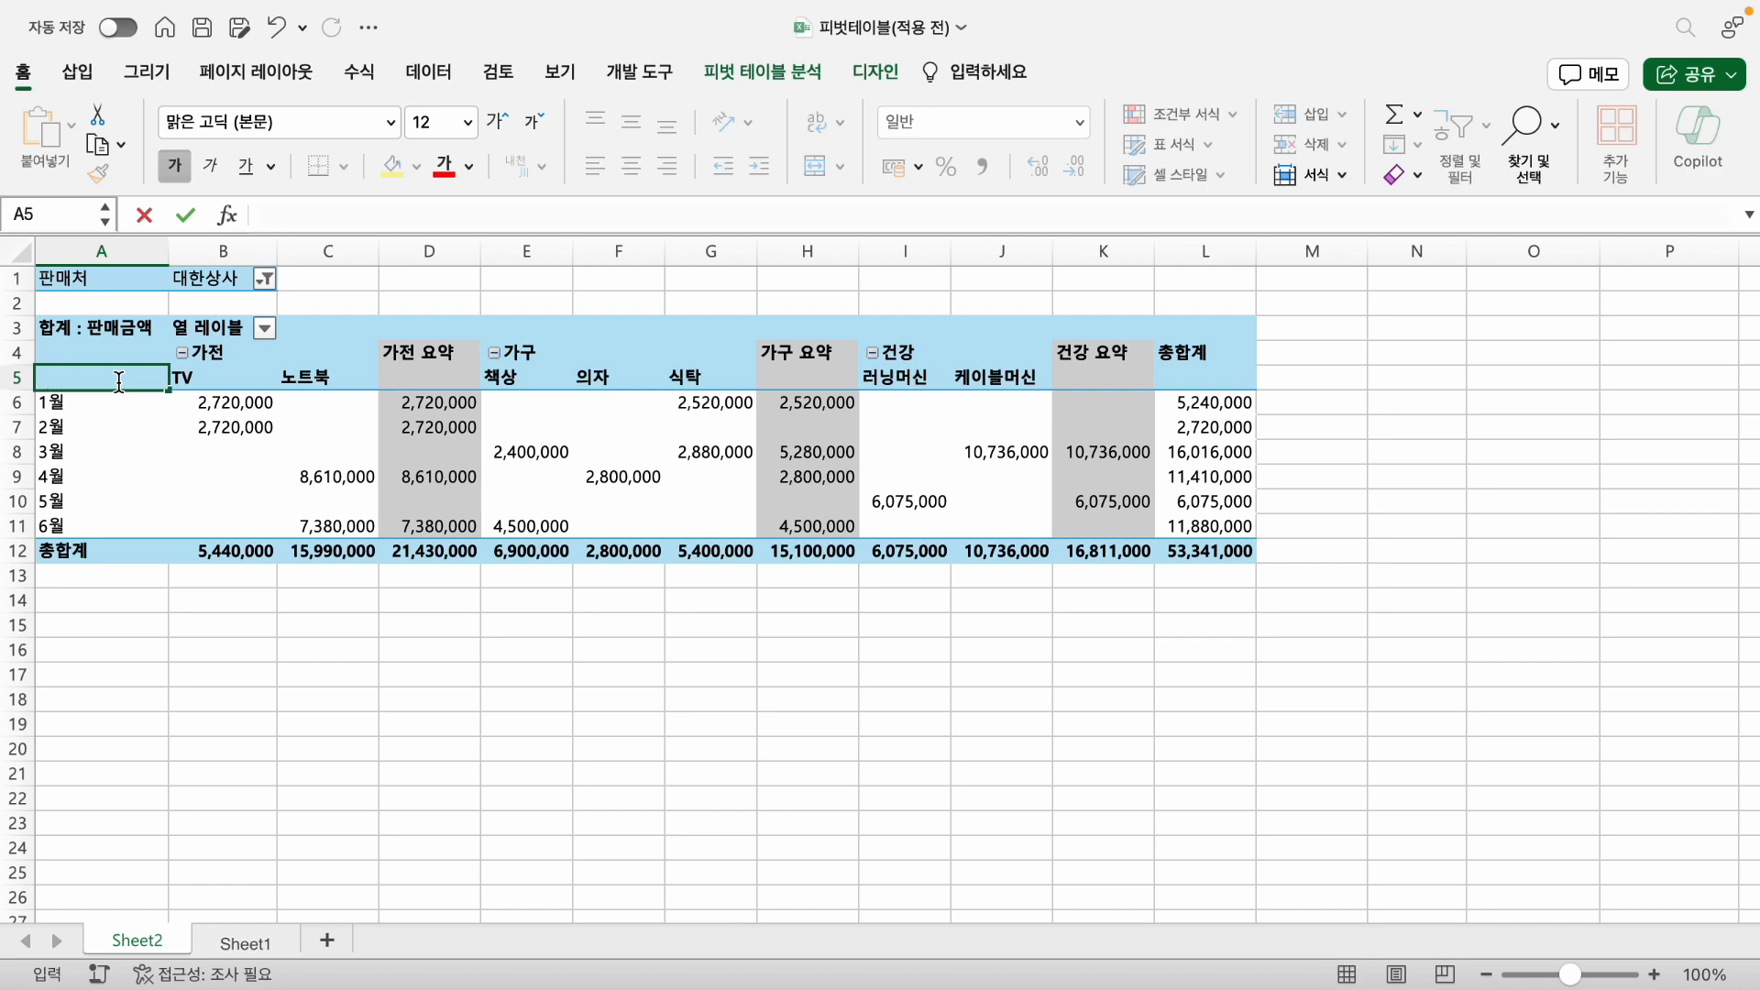
text(판매월)
key(Return)
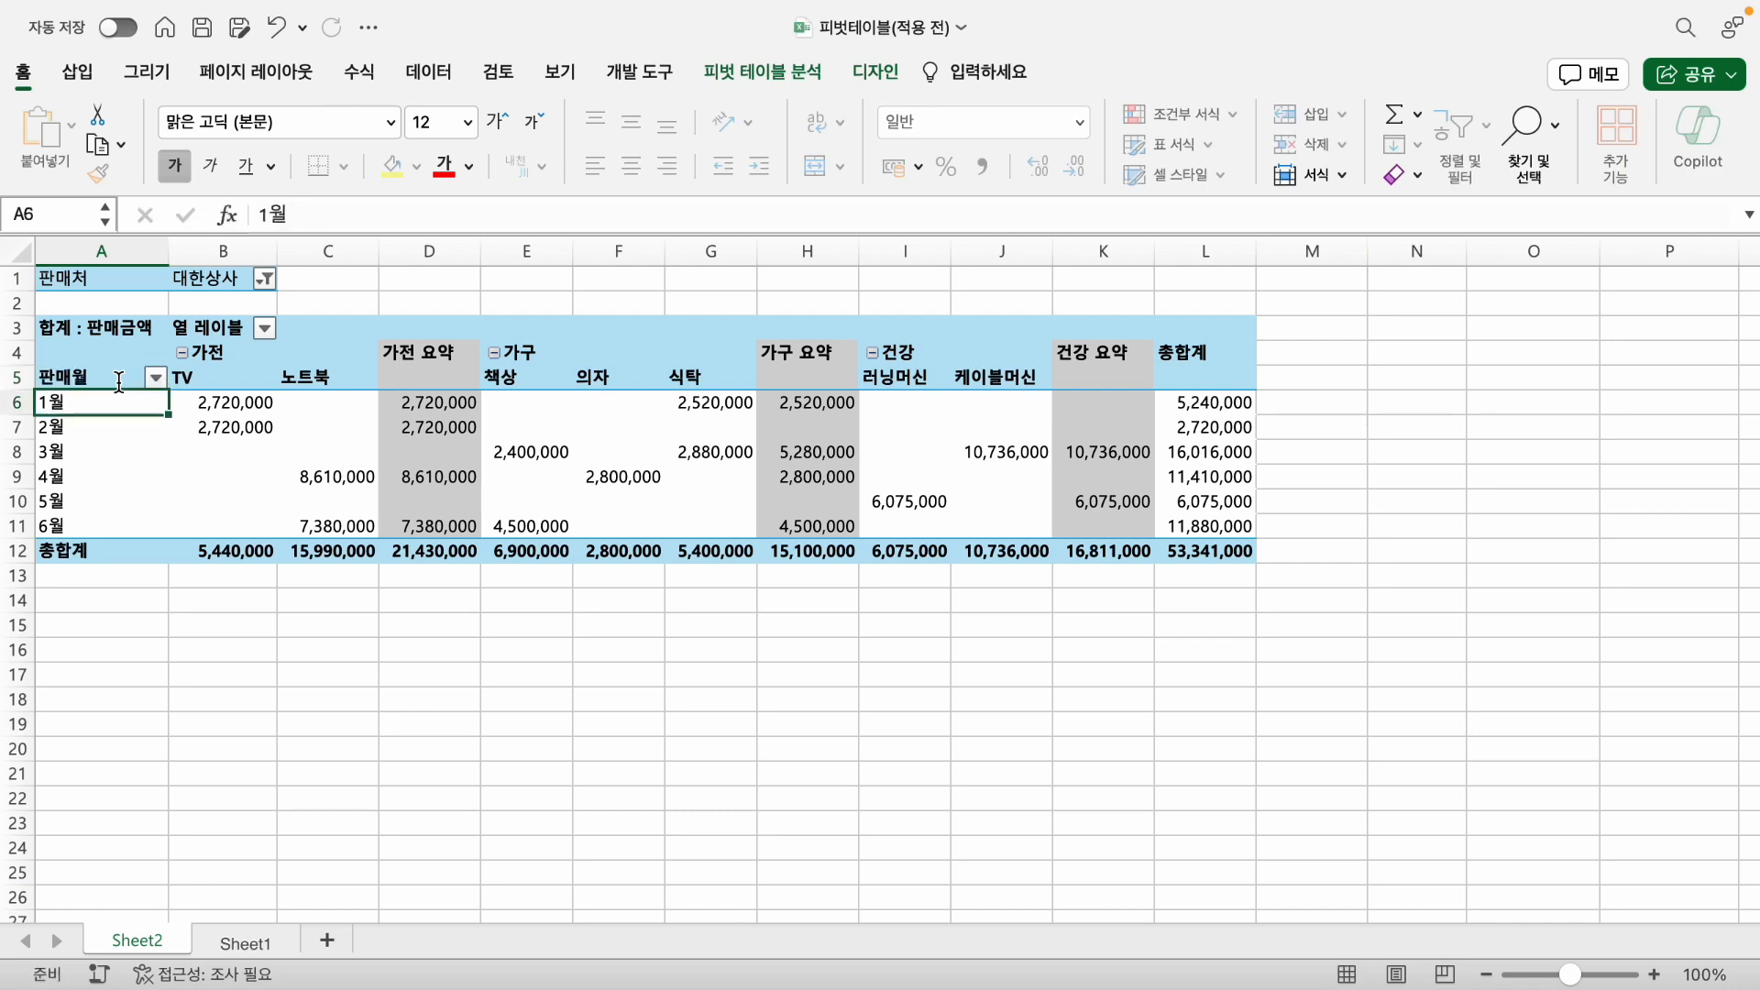
click(119, 381)
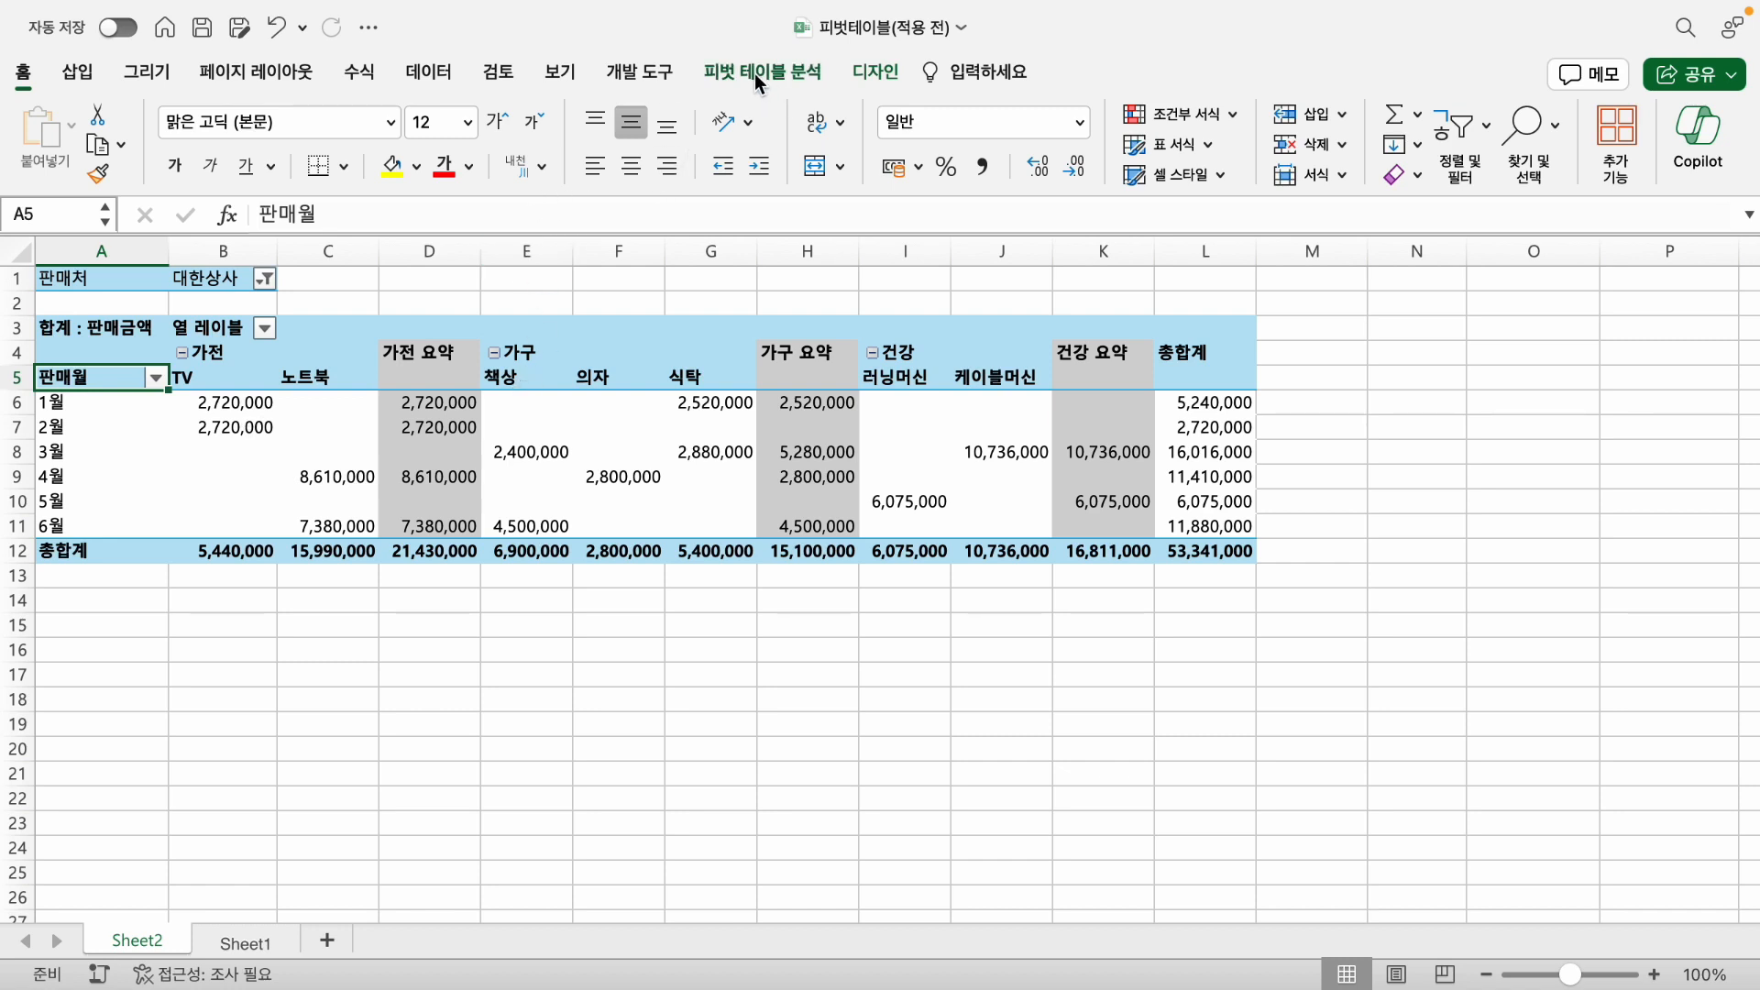
- Rename the 합계 : 판매금액 header in cell A3 as 구분
key(ctrl+z)
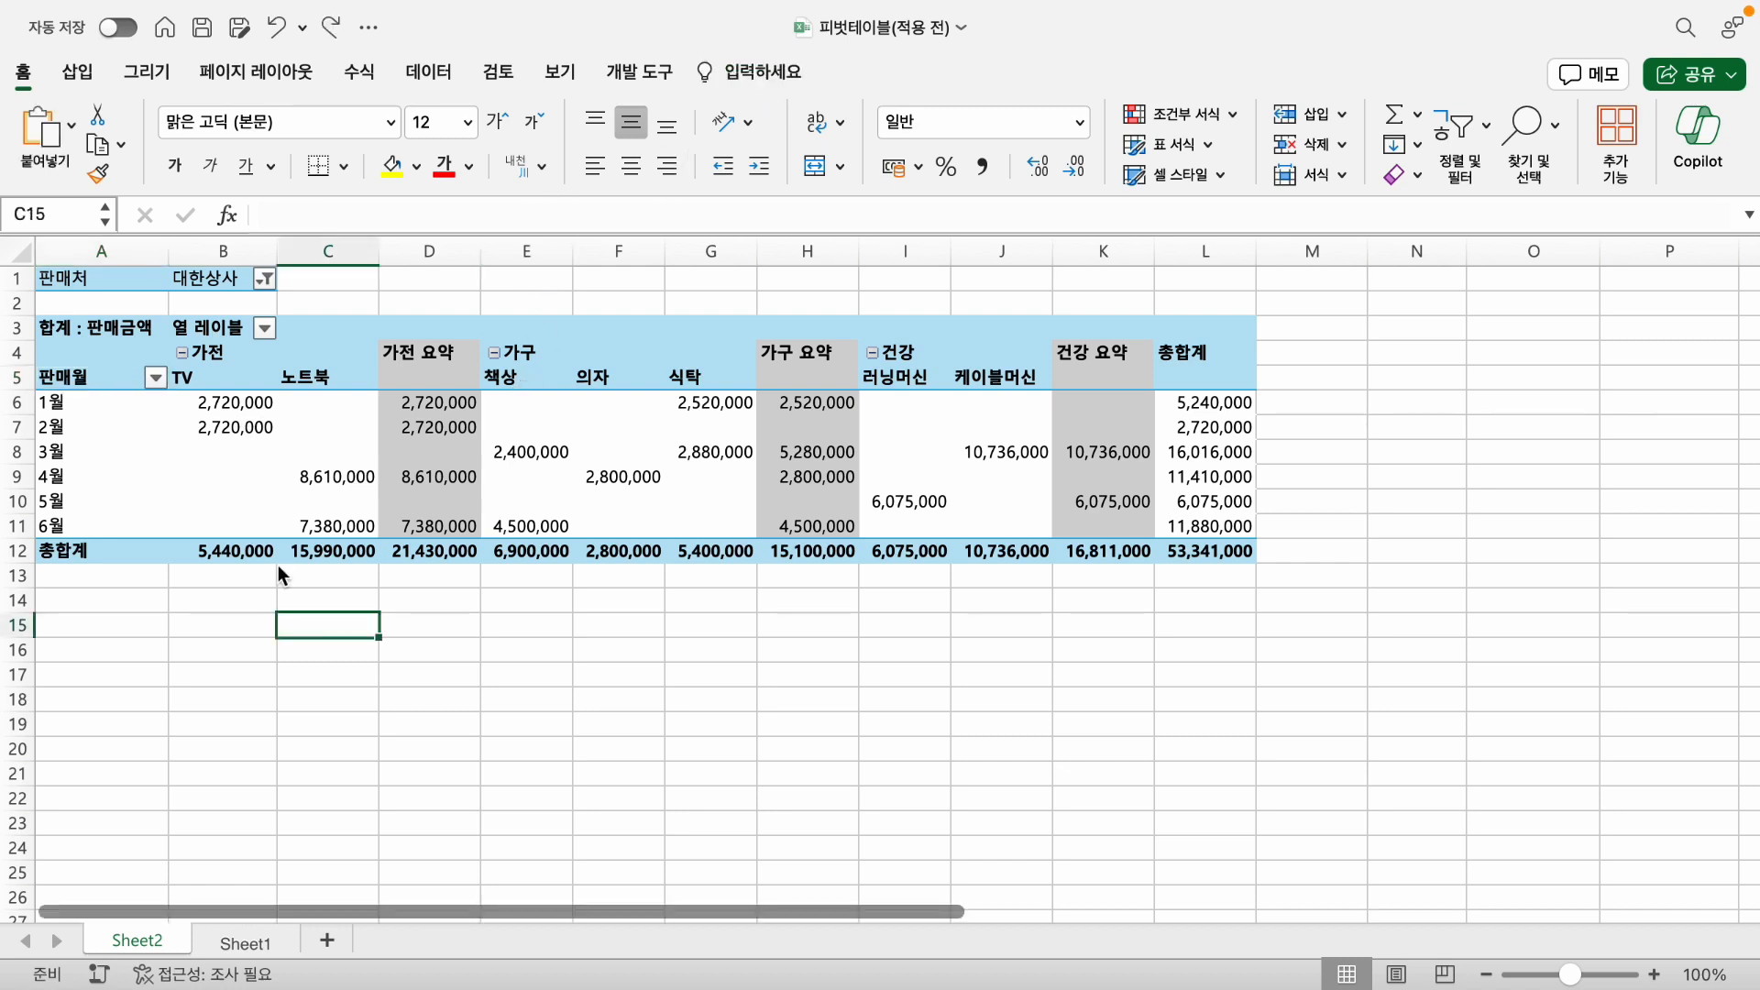
click(79, 330)
text(구)
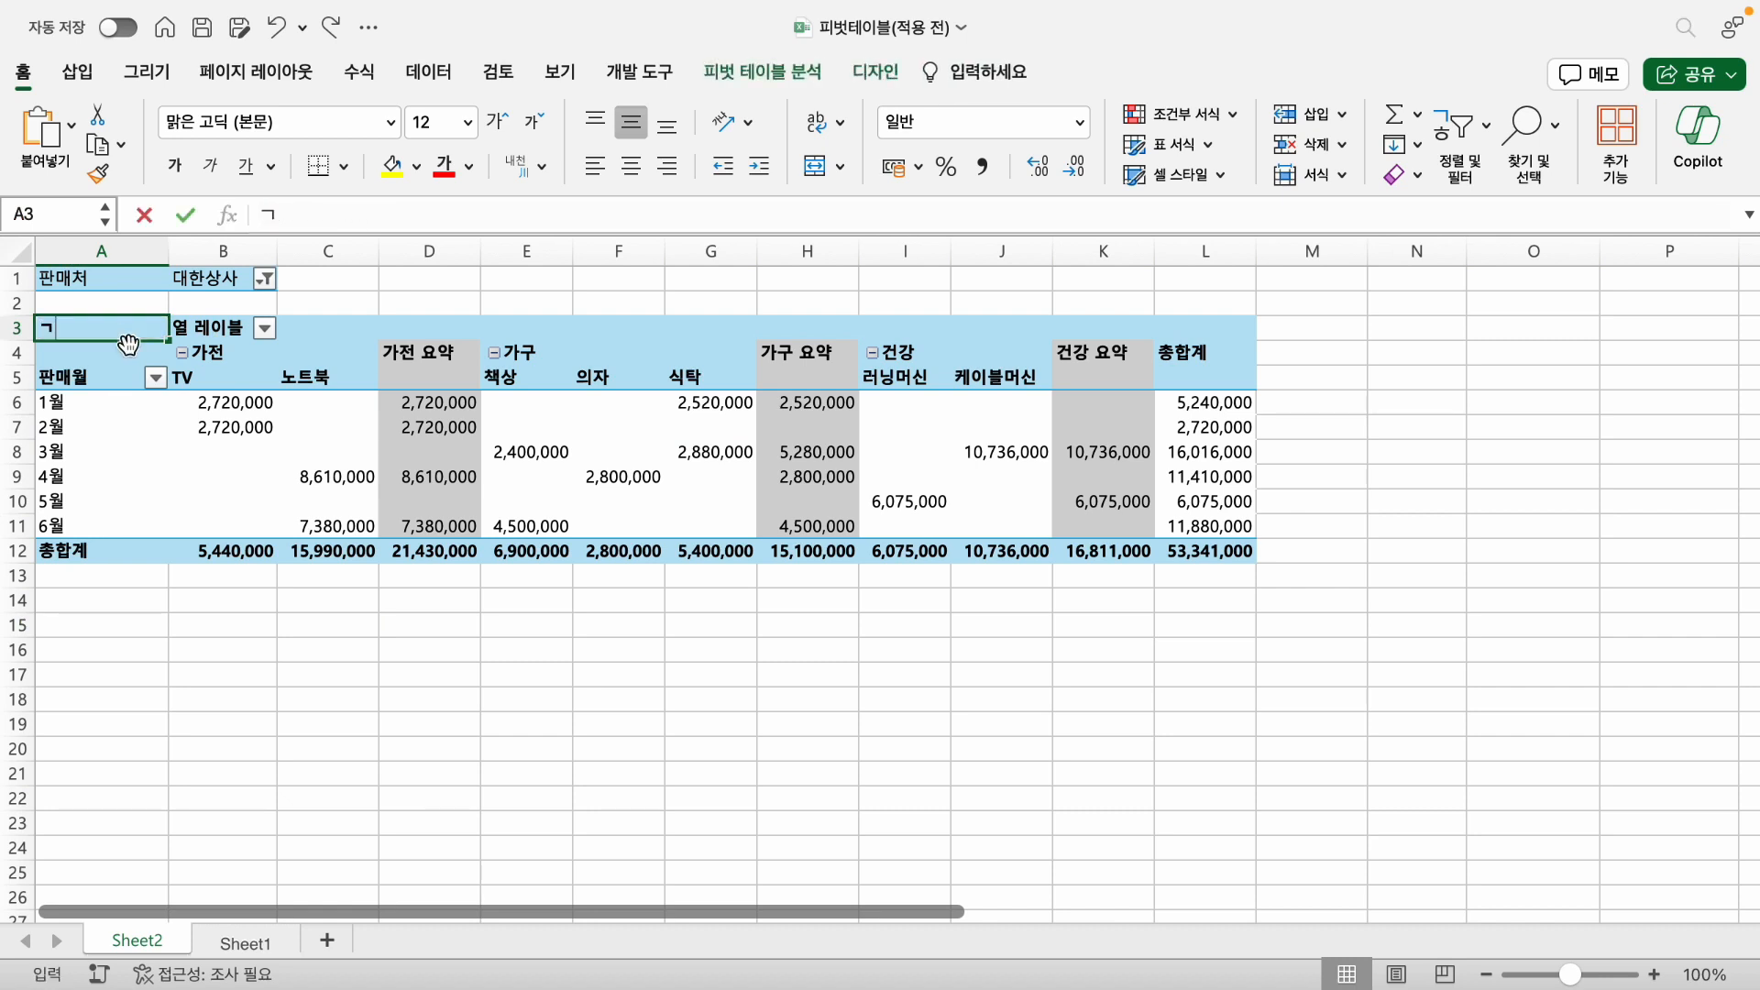
text(분)
key(Return)
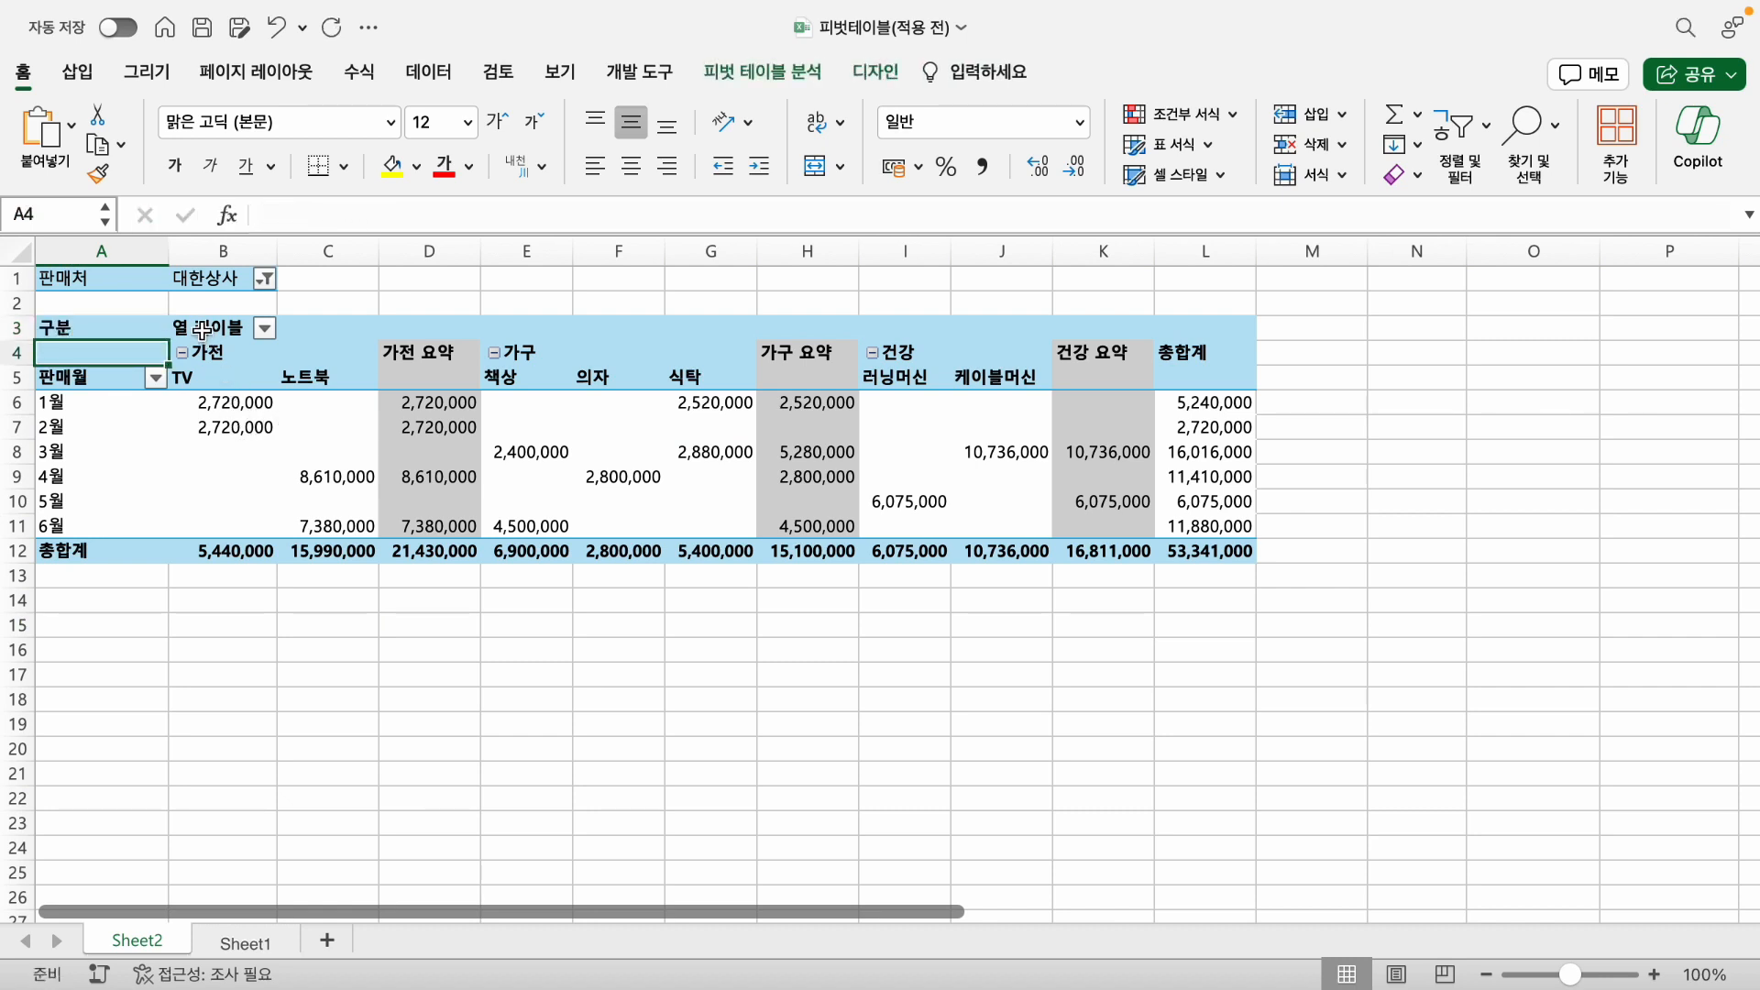
- Rename the 열 레이블 header in cell B3 as 제품
click(209, 326)
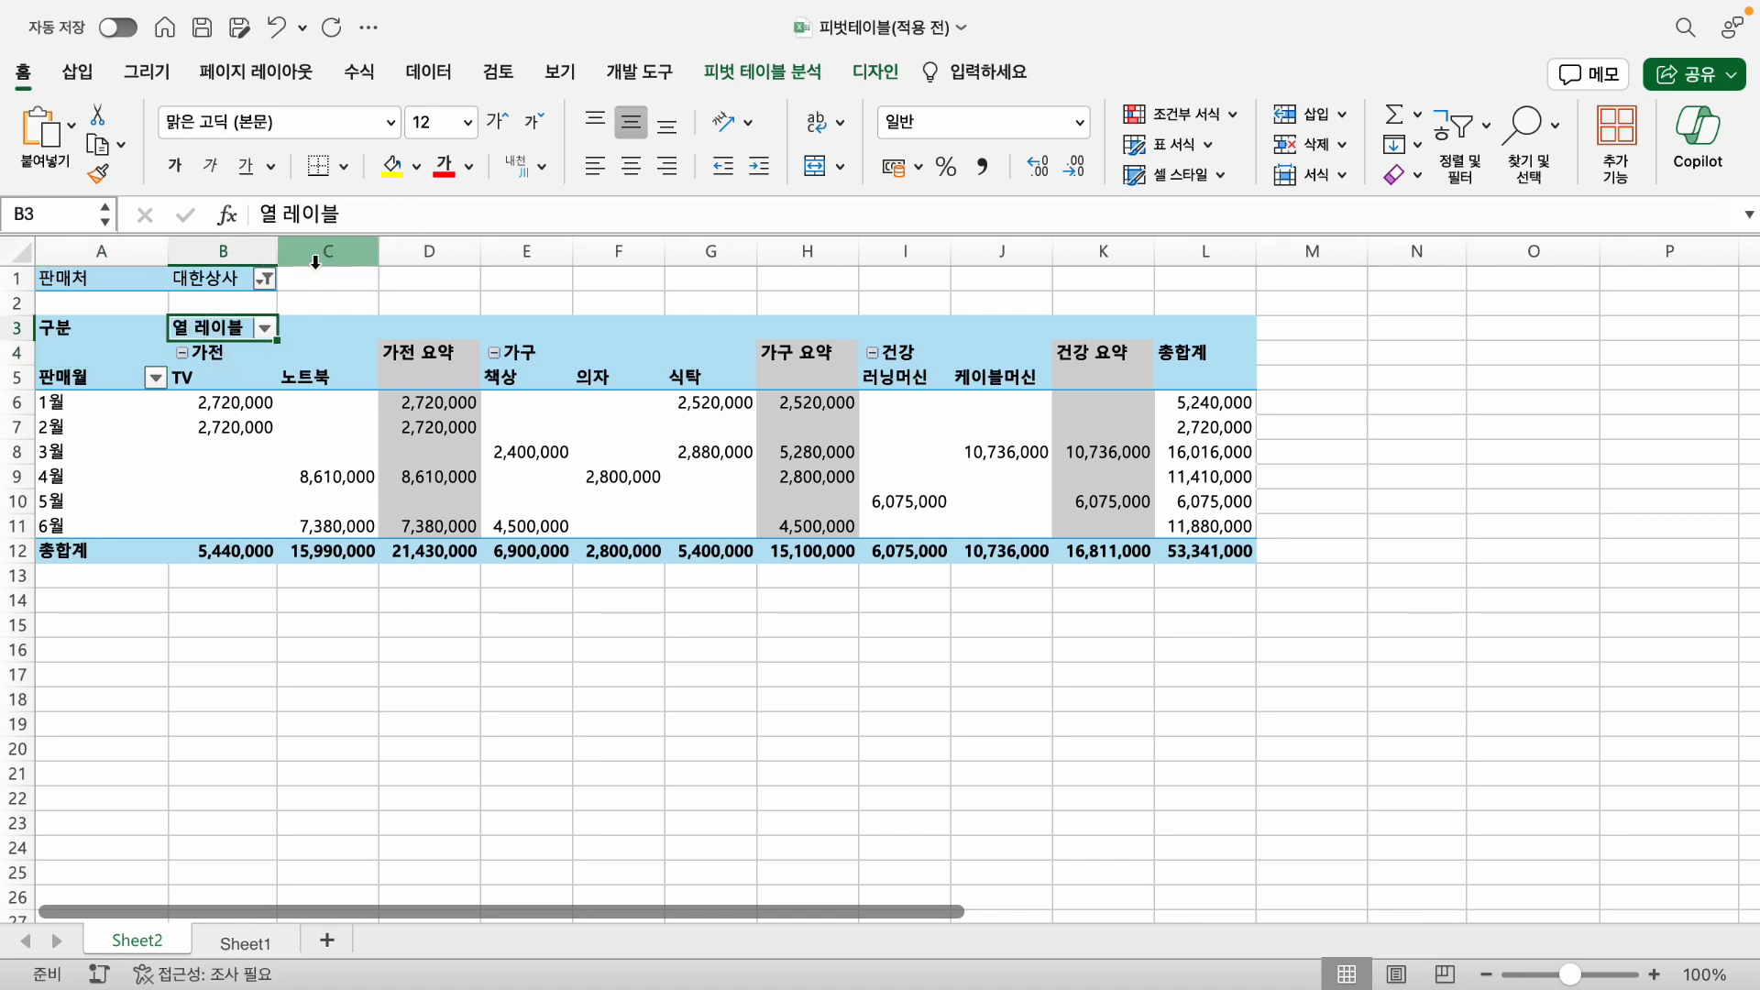
drag(362, 223, 88, 199)
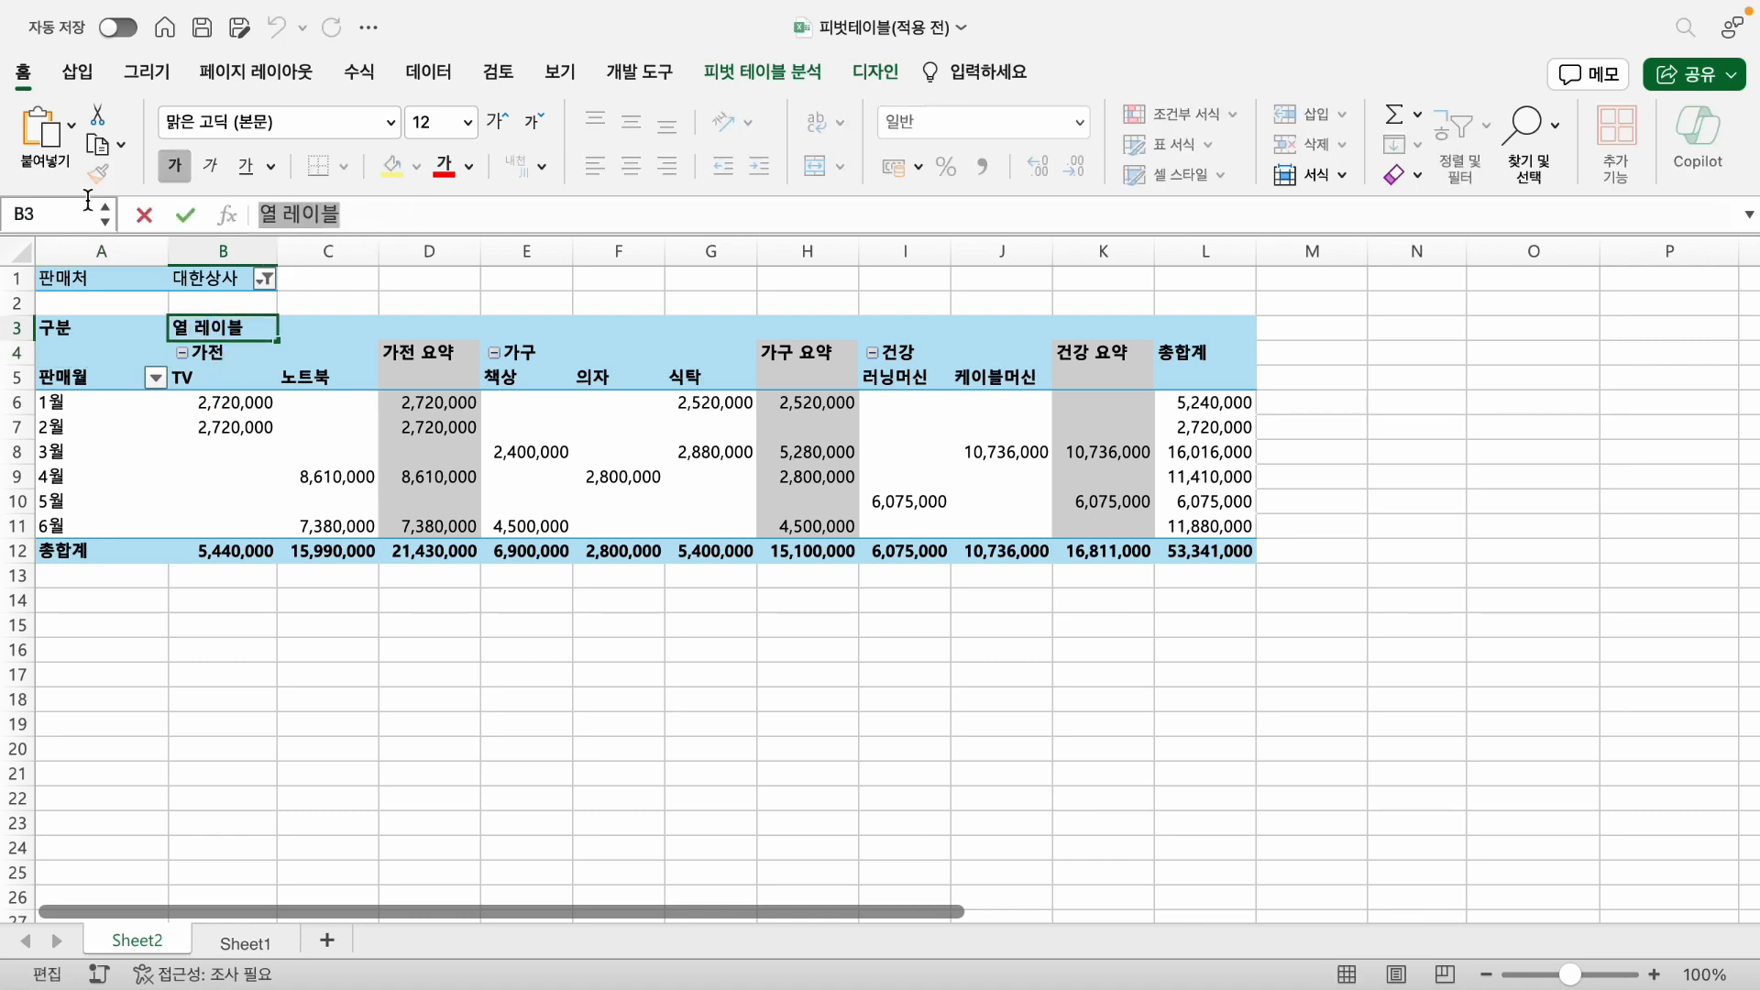
text(제품)
key(Return)
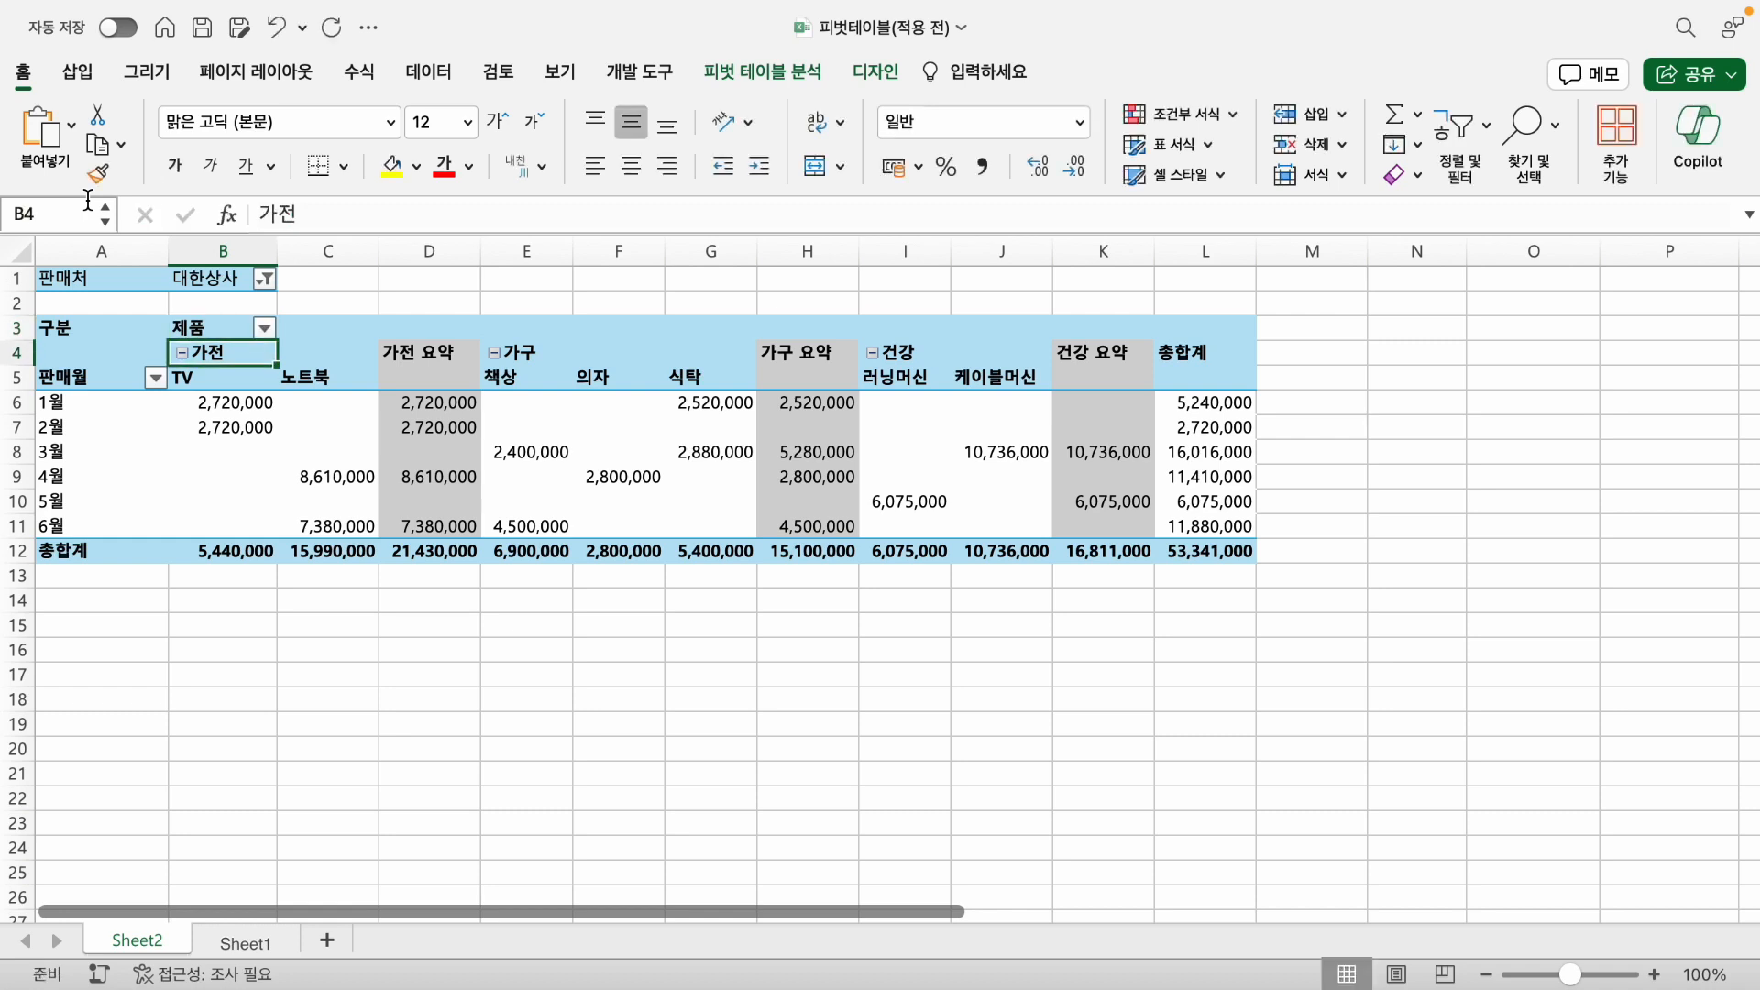
- Try to merge and center the 제품 header across cells B3:L3
click(192, 323)
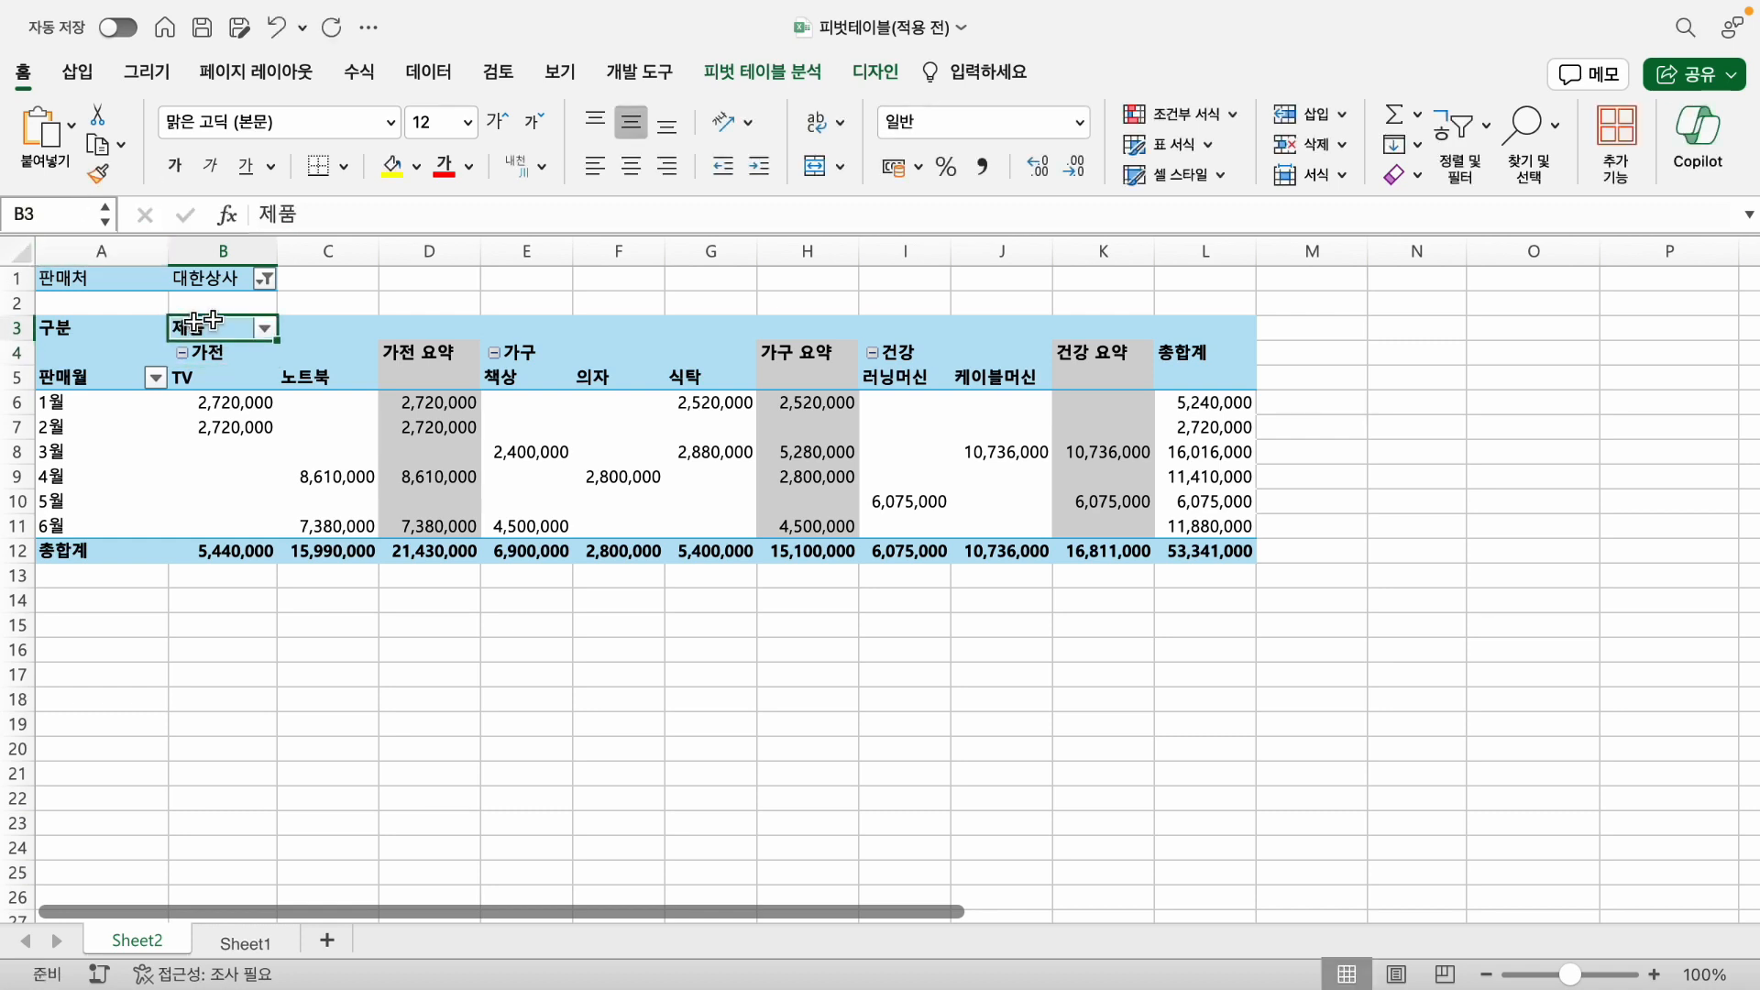
shift+click(1234, 328)
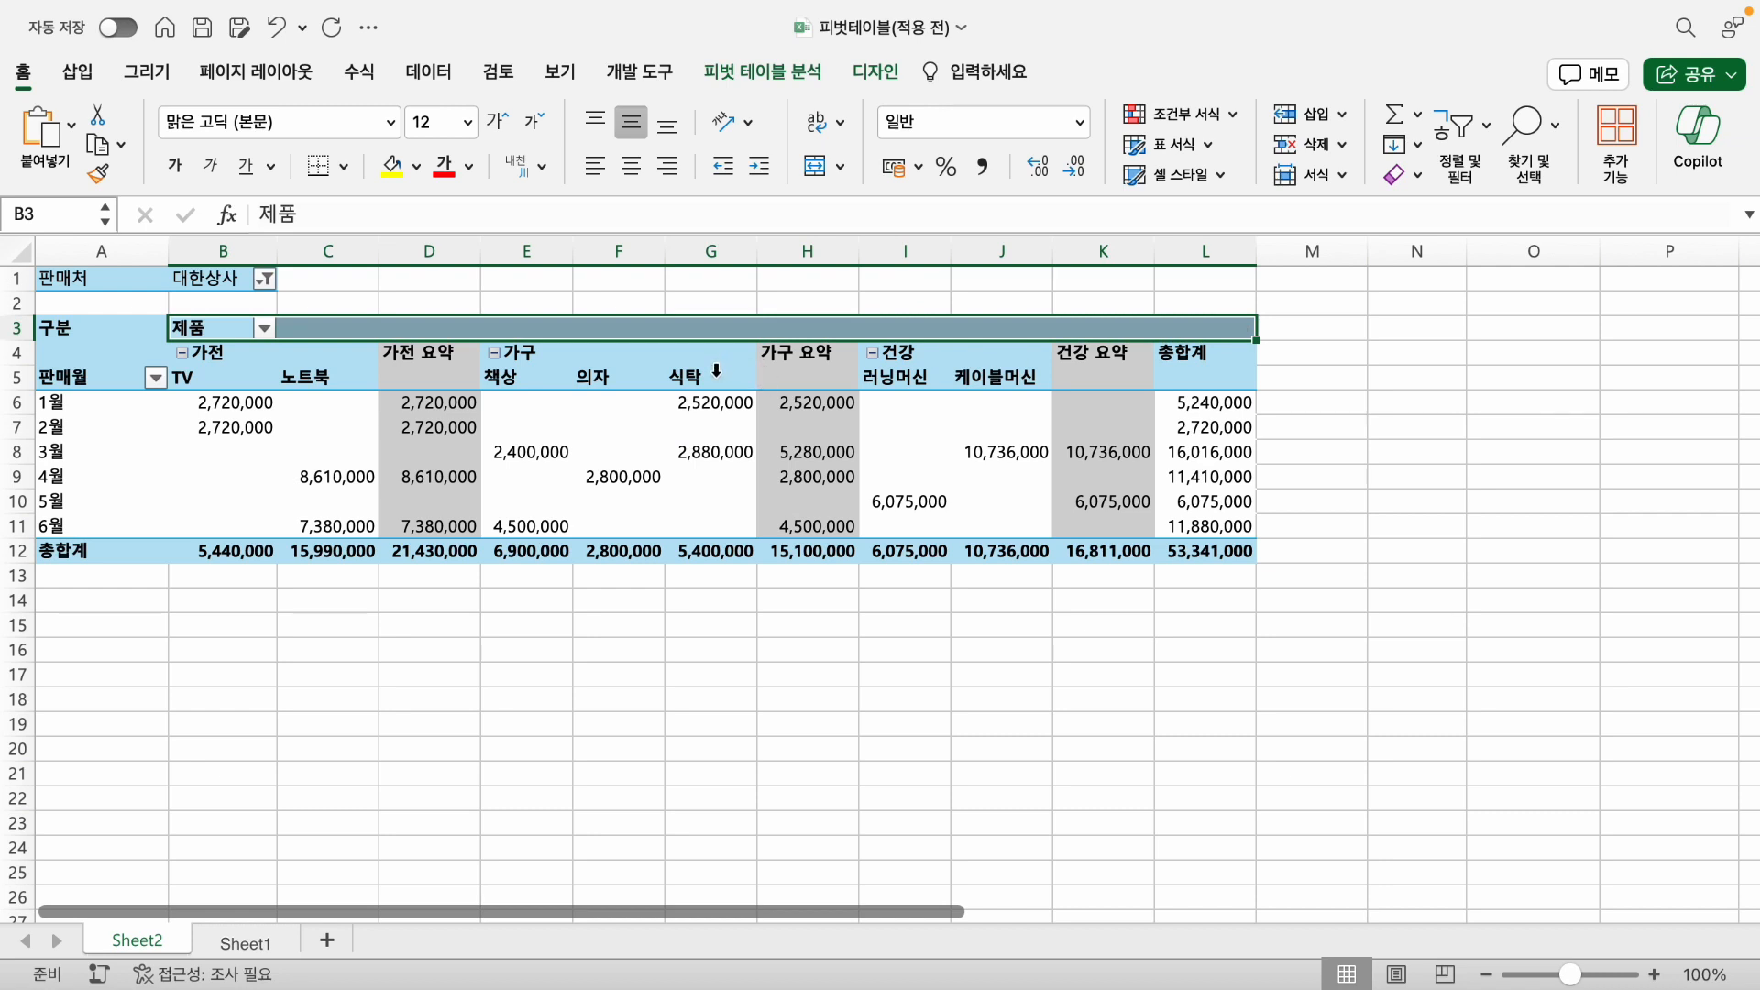
click(812, 168)
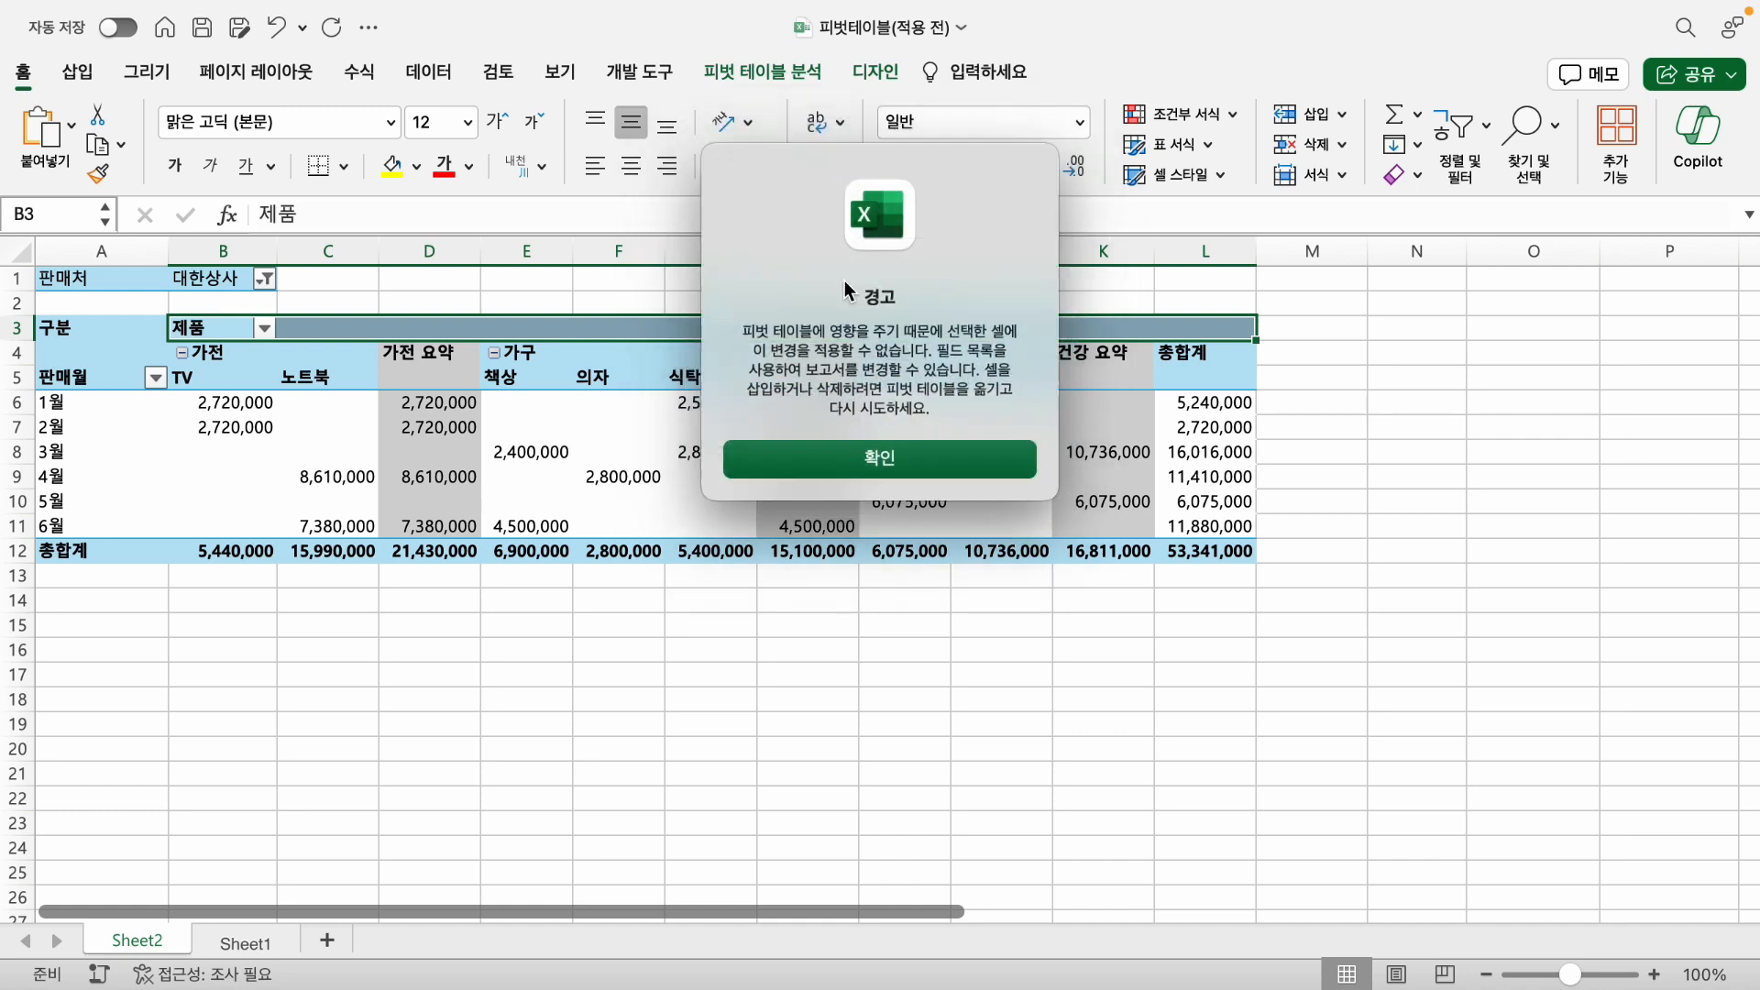
click(813, 456)
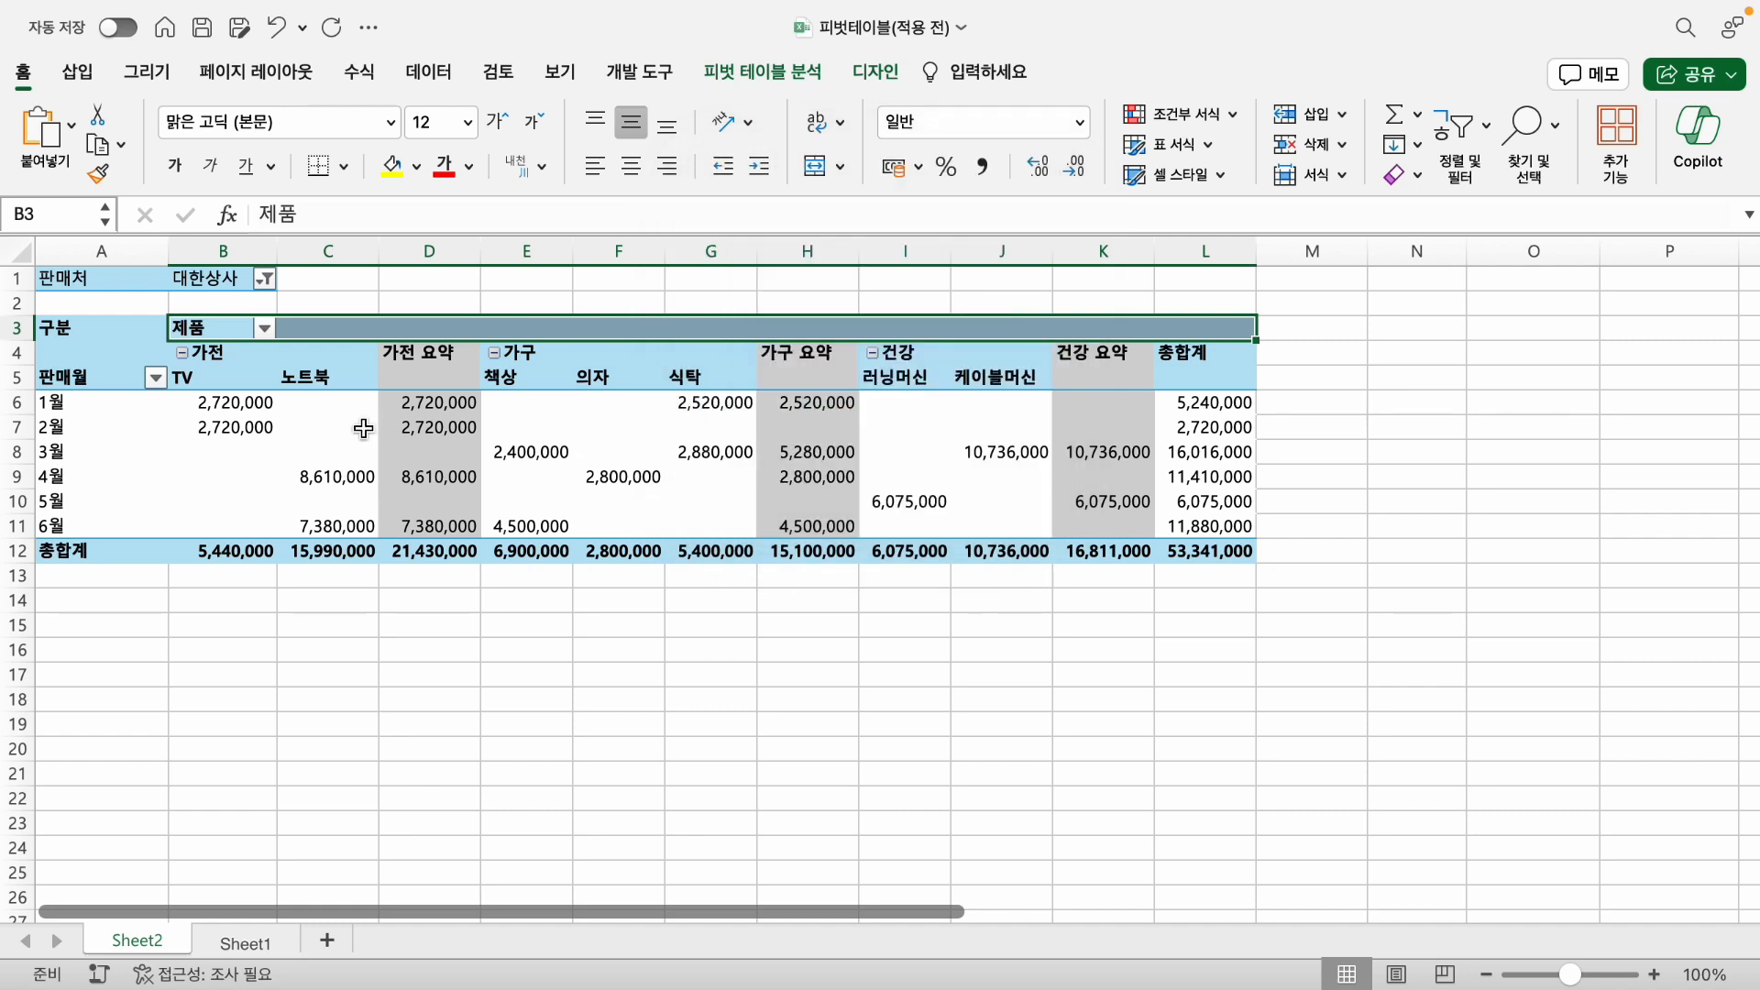
- Center the 제품 header across B3:L3 without merging, using the 선택 영역의 가운데로 horizontal alignment
key(super+1)
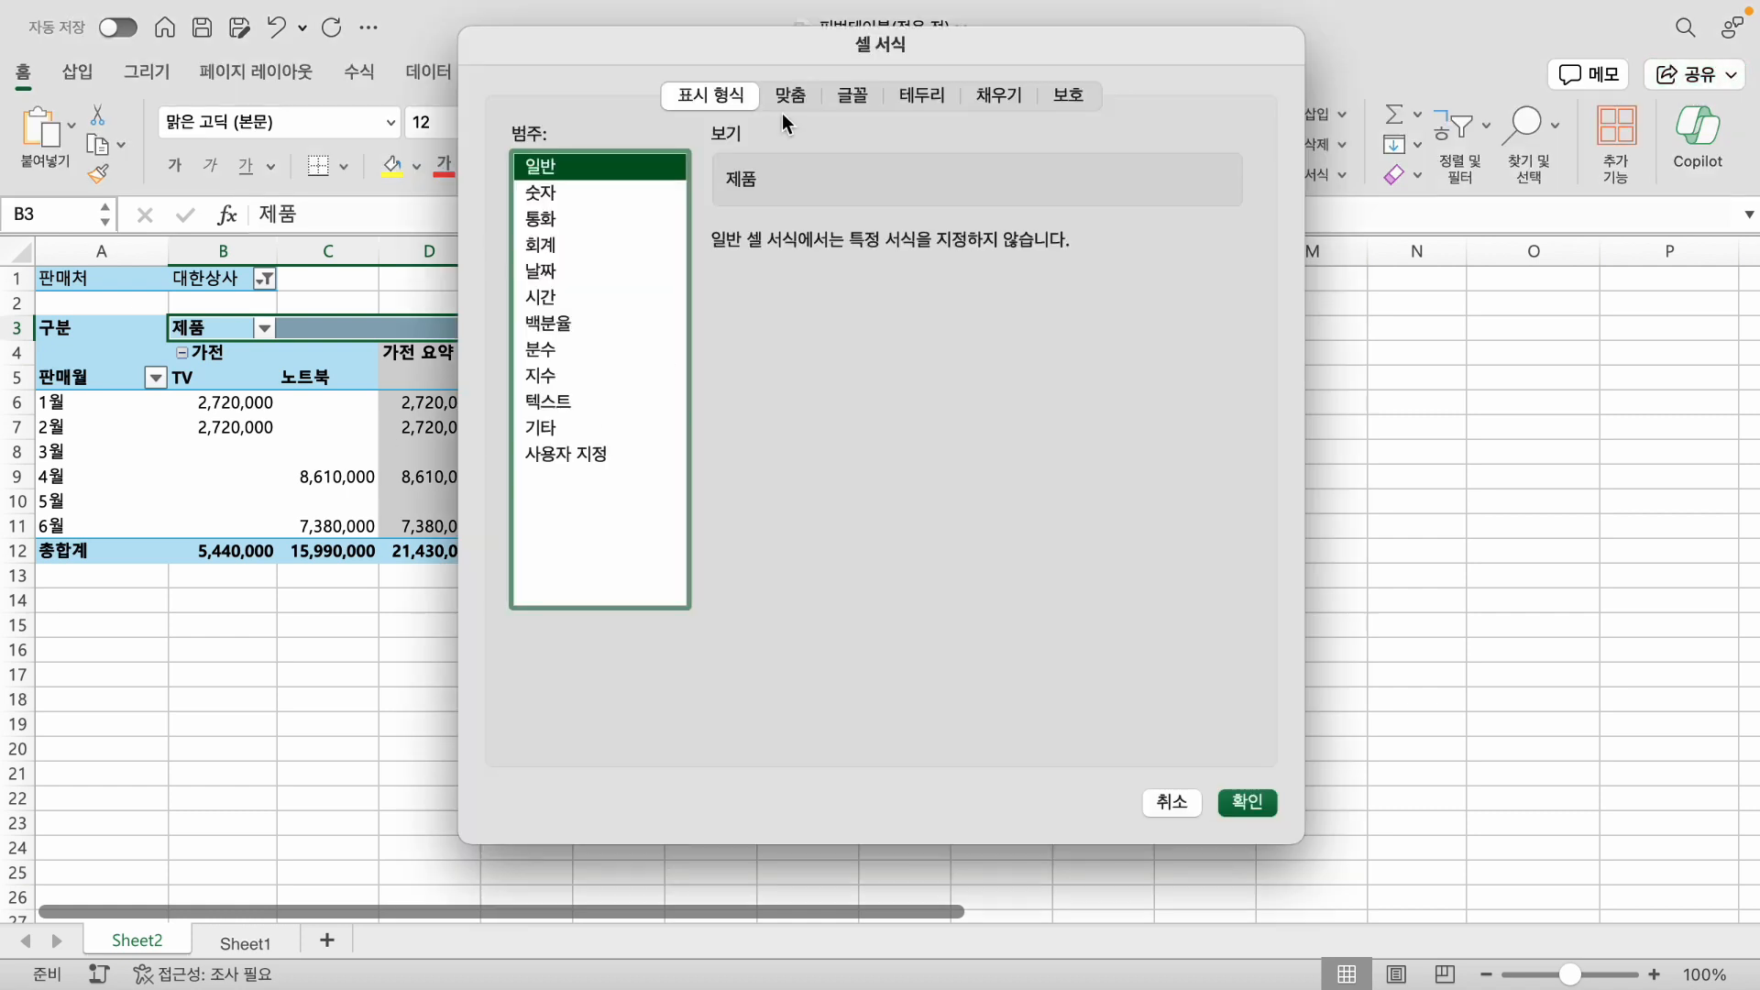
drag(817, 46, 1036, 113)
click(1010, 163)
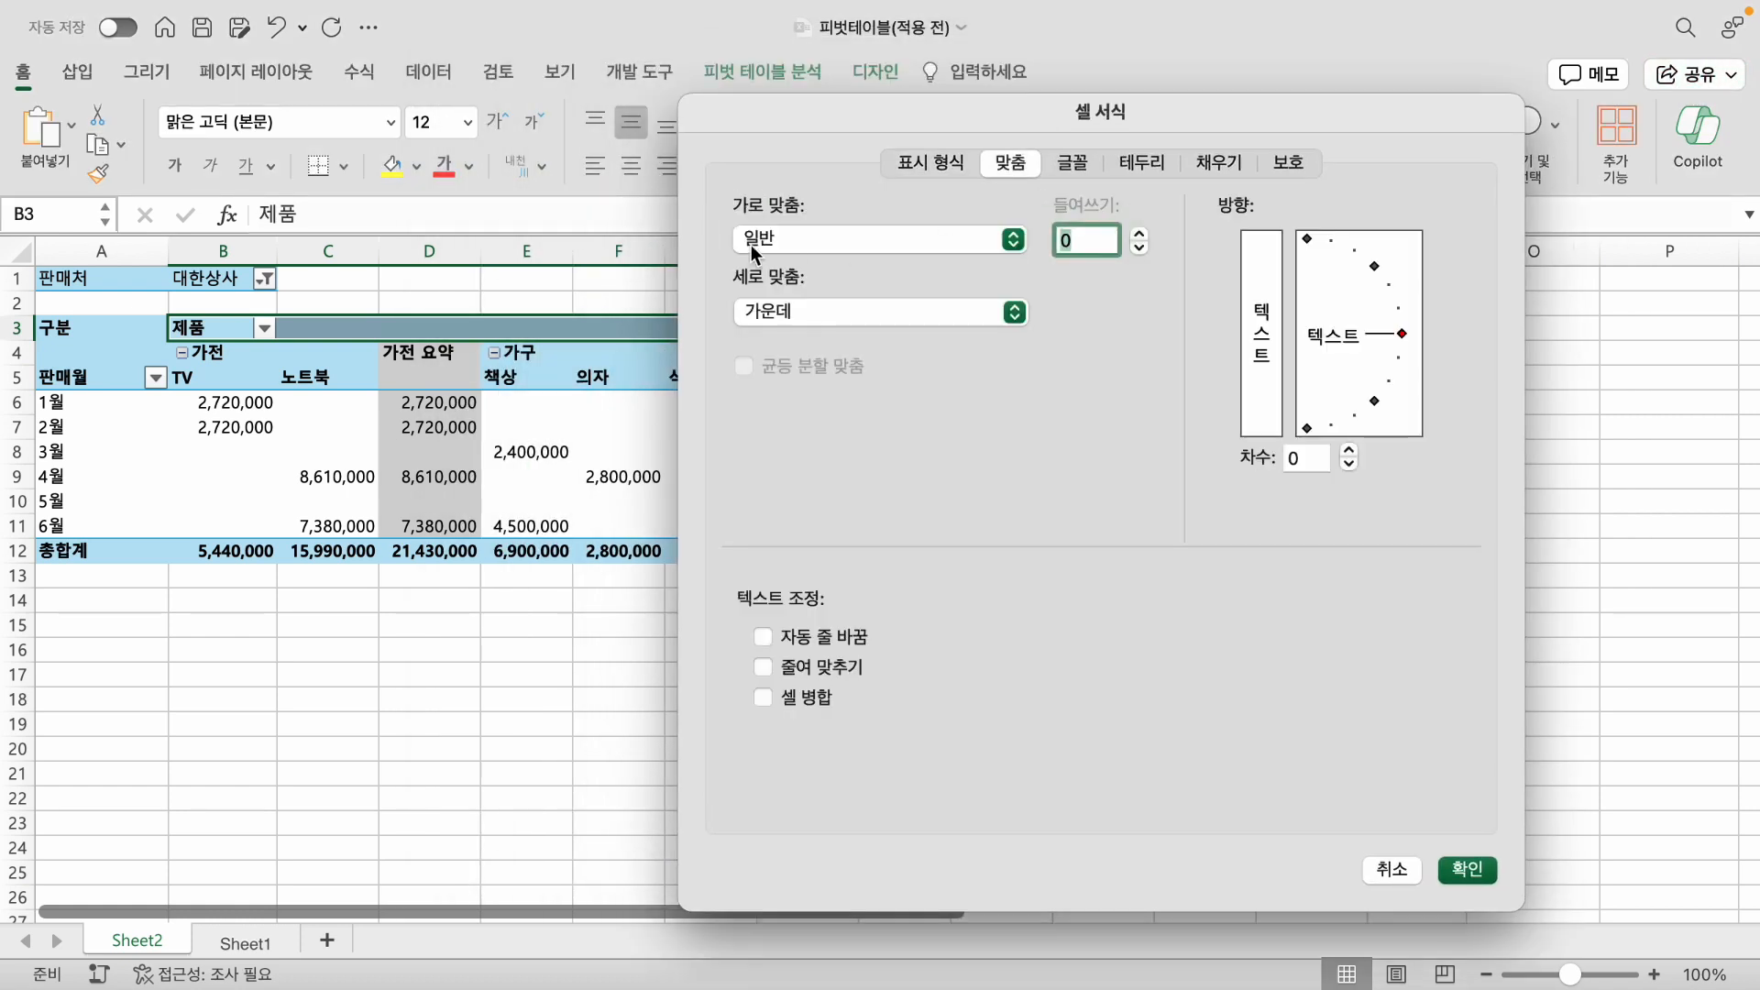
click(1011, 240)
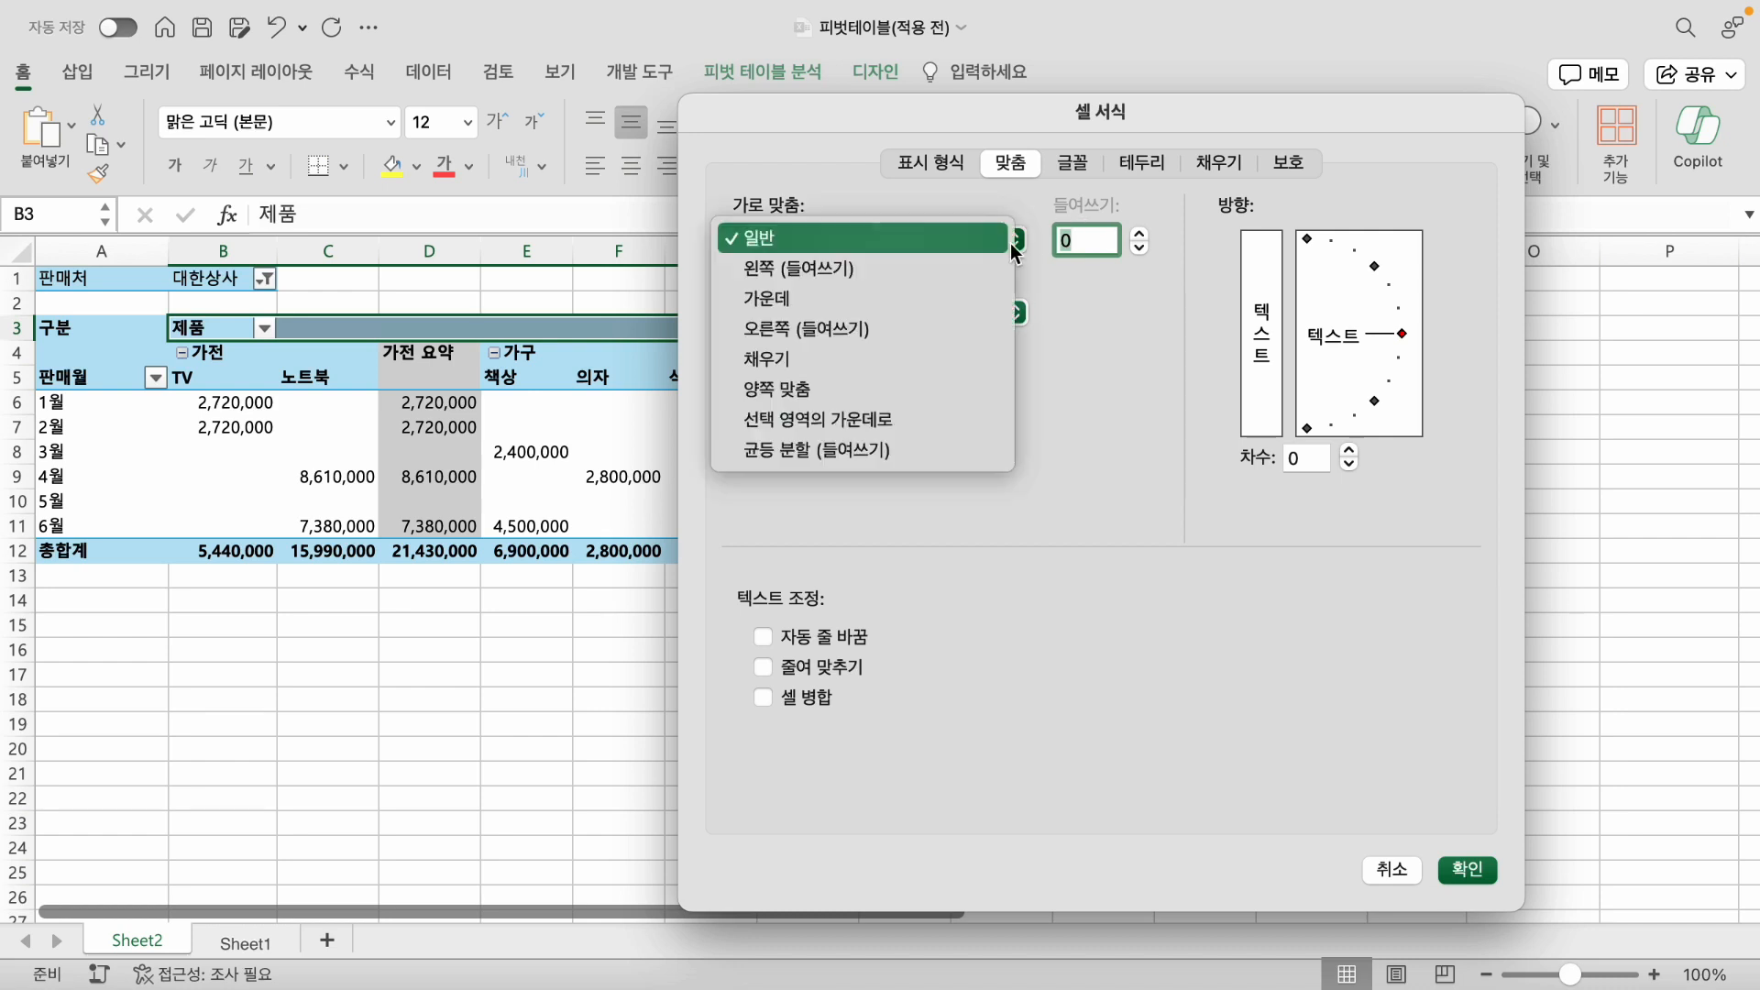
click(838, 421)
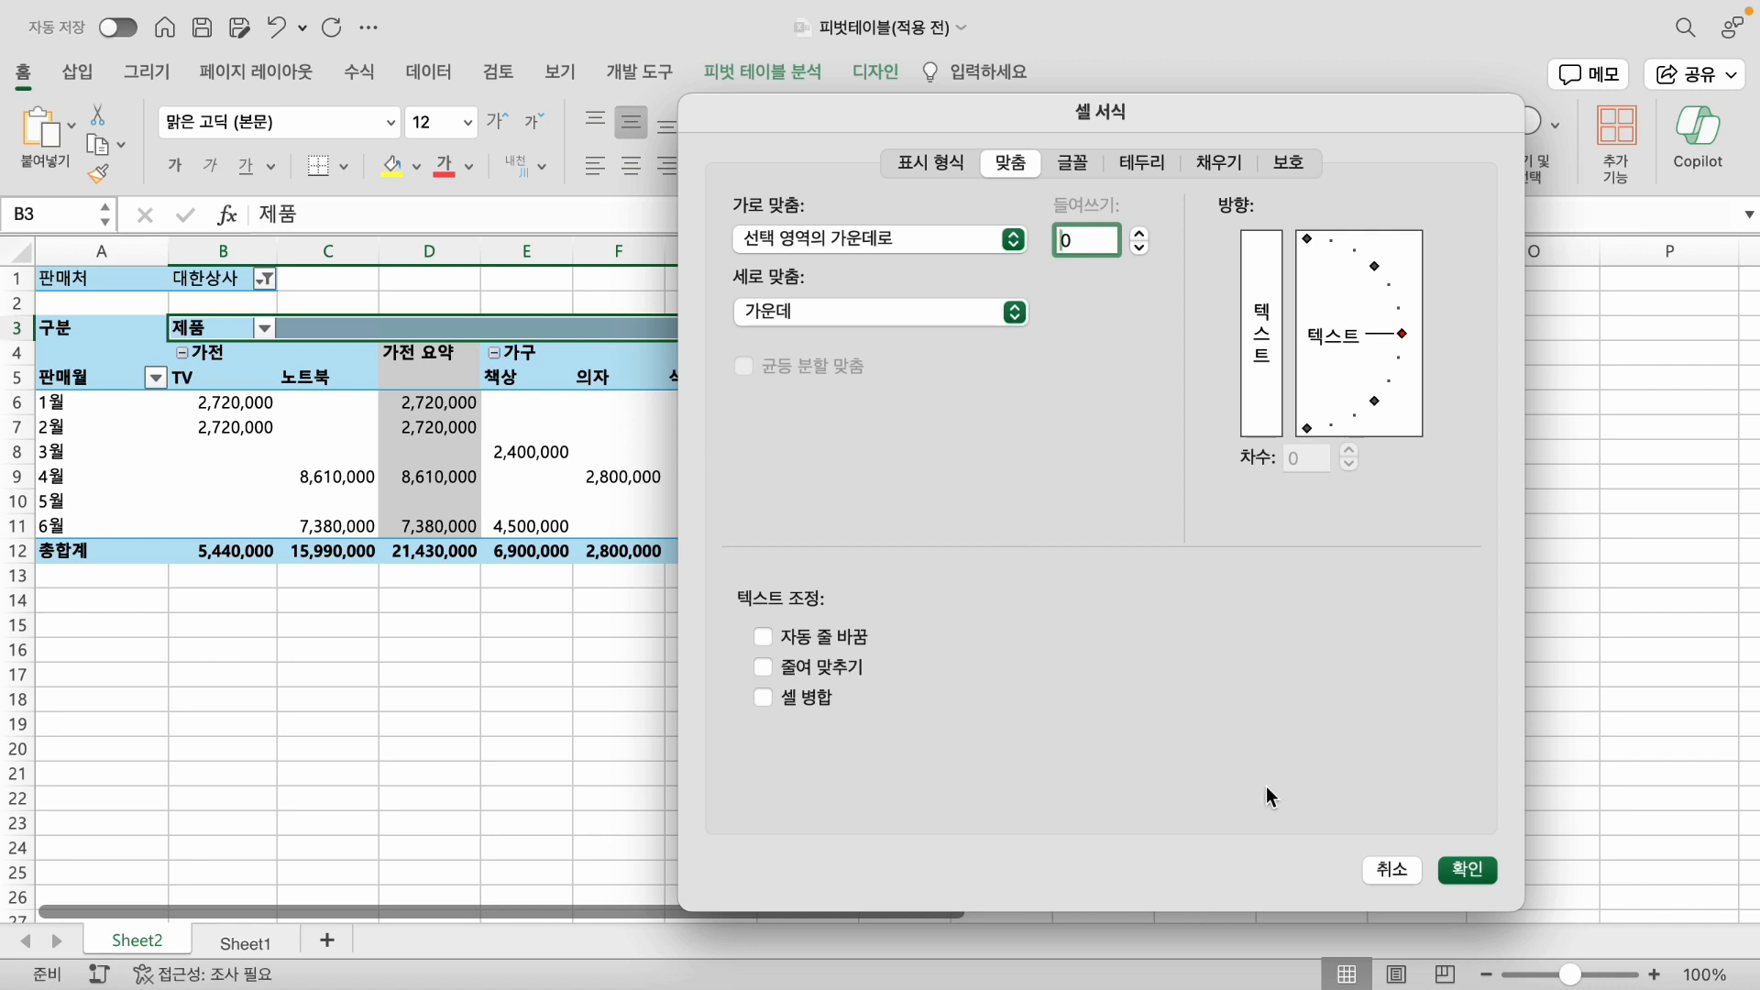
click(1466, 868)
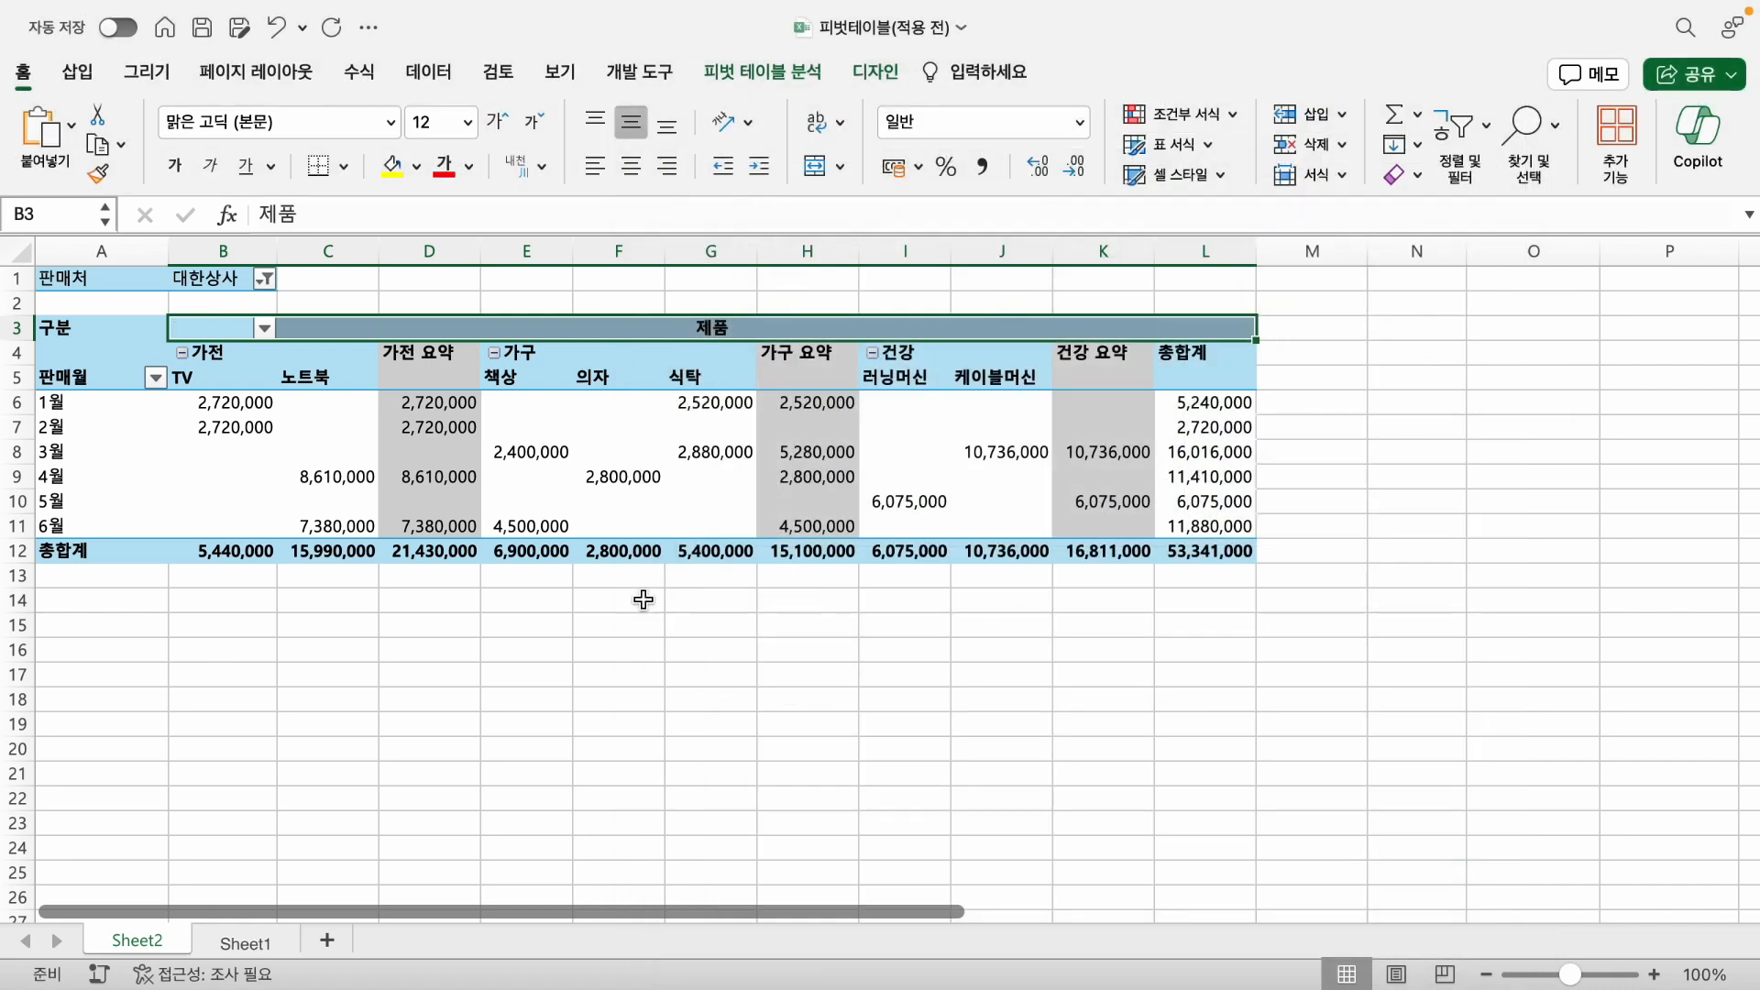
click(646, 628)
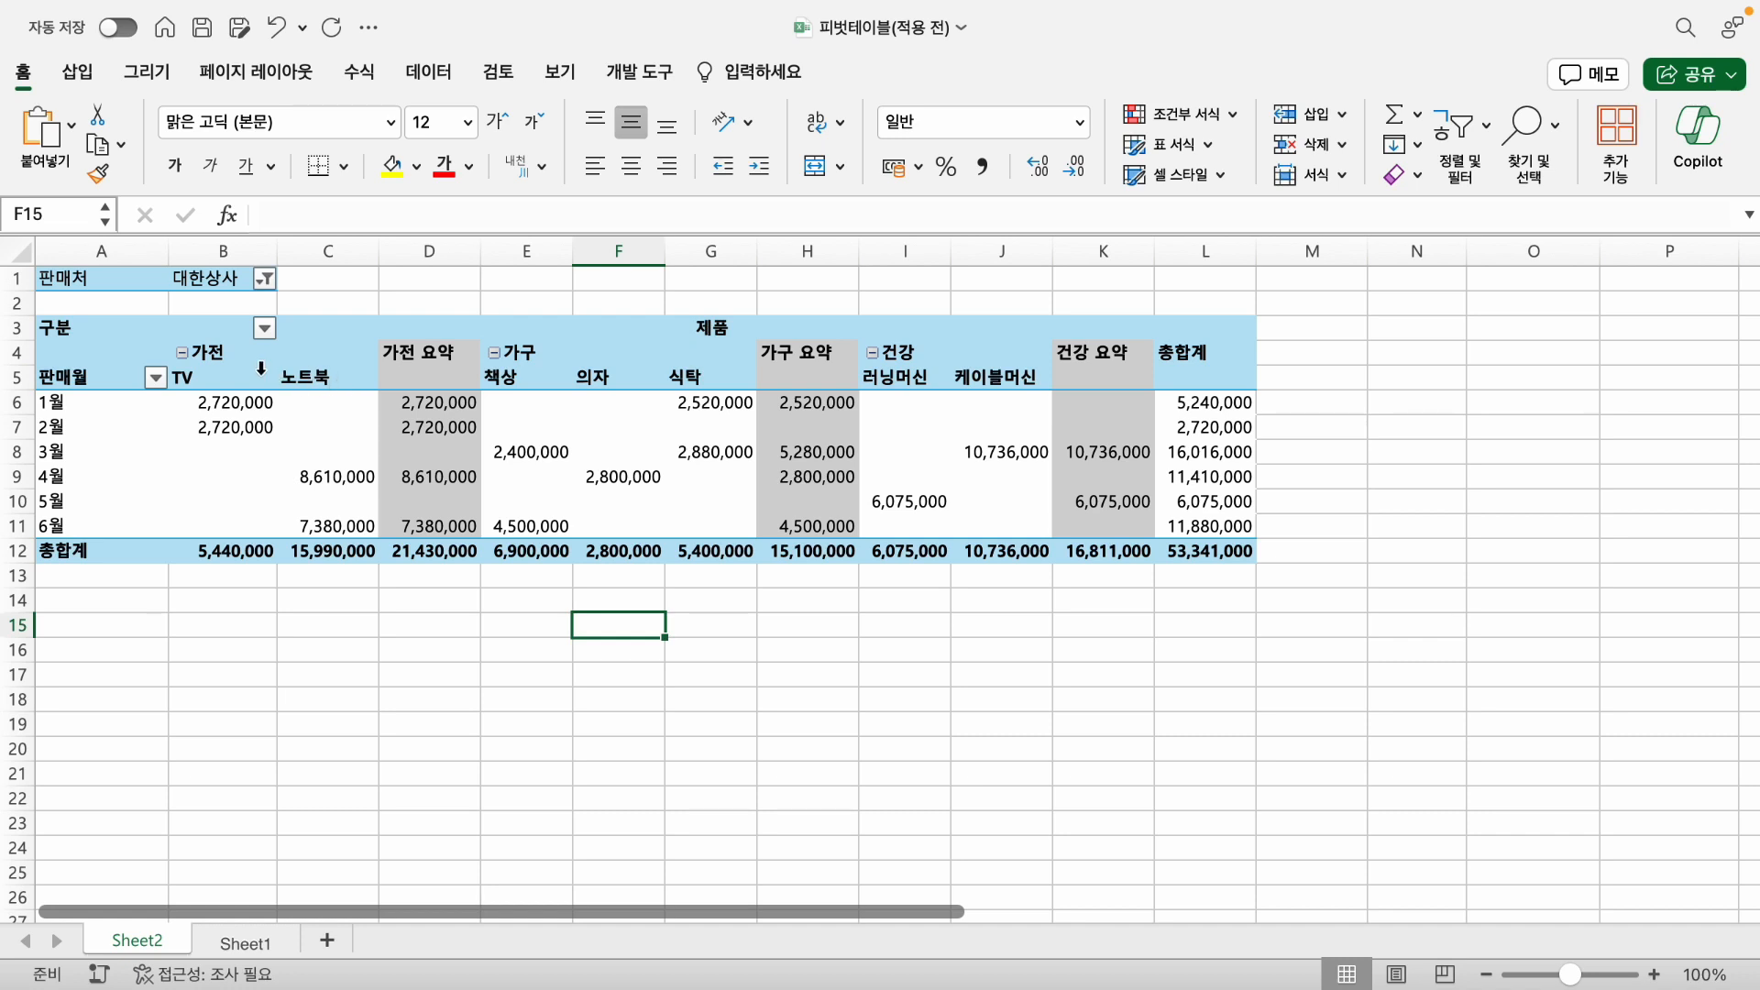
- Center the 가전 header across B4:C4 with the 선택 영역의 가운데로 horizontal alignment
drag(220, 353, 358, 353)
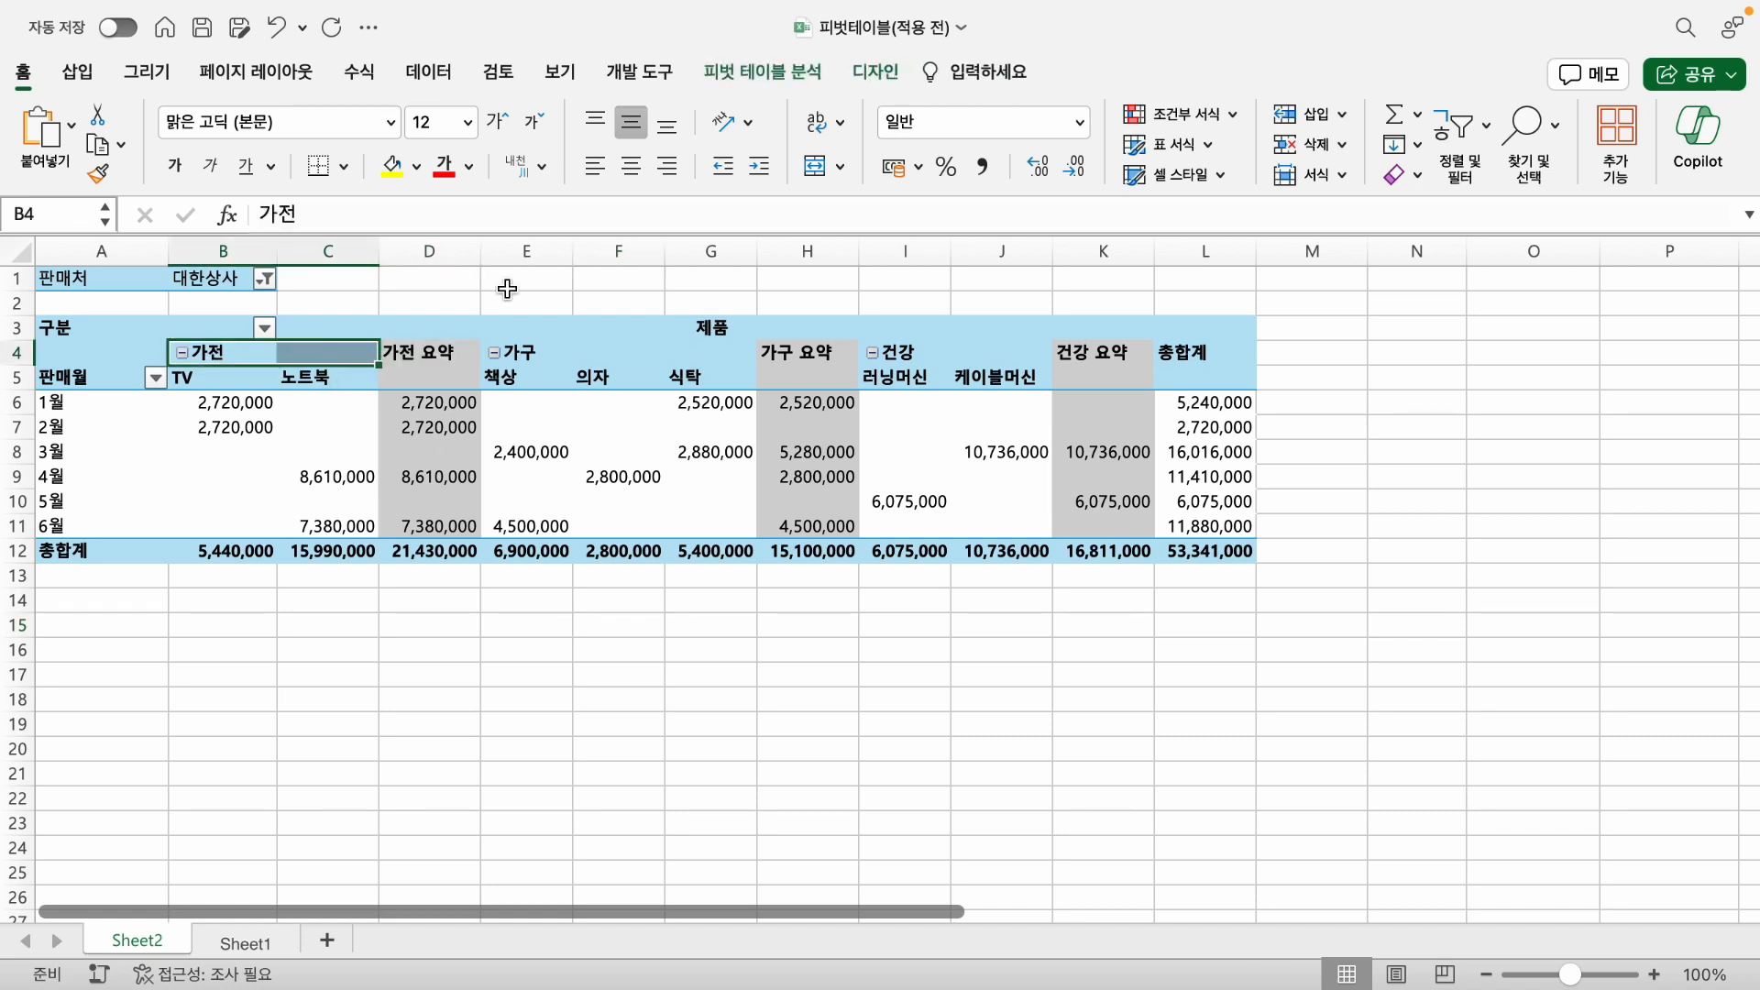
key(super+1)
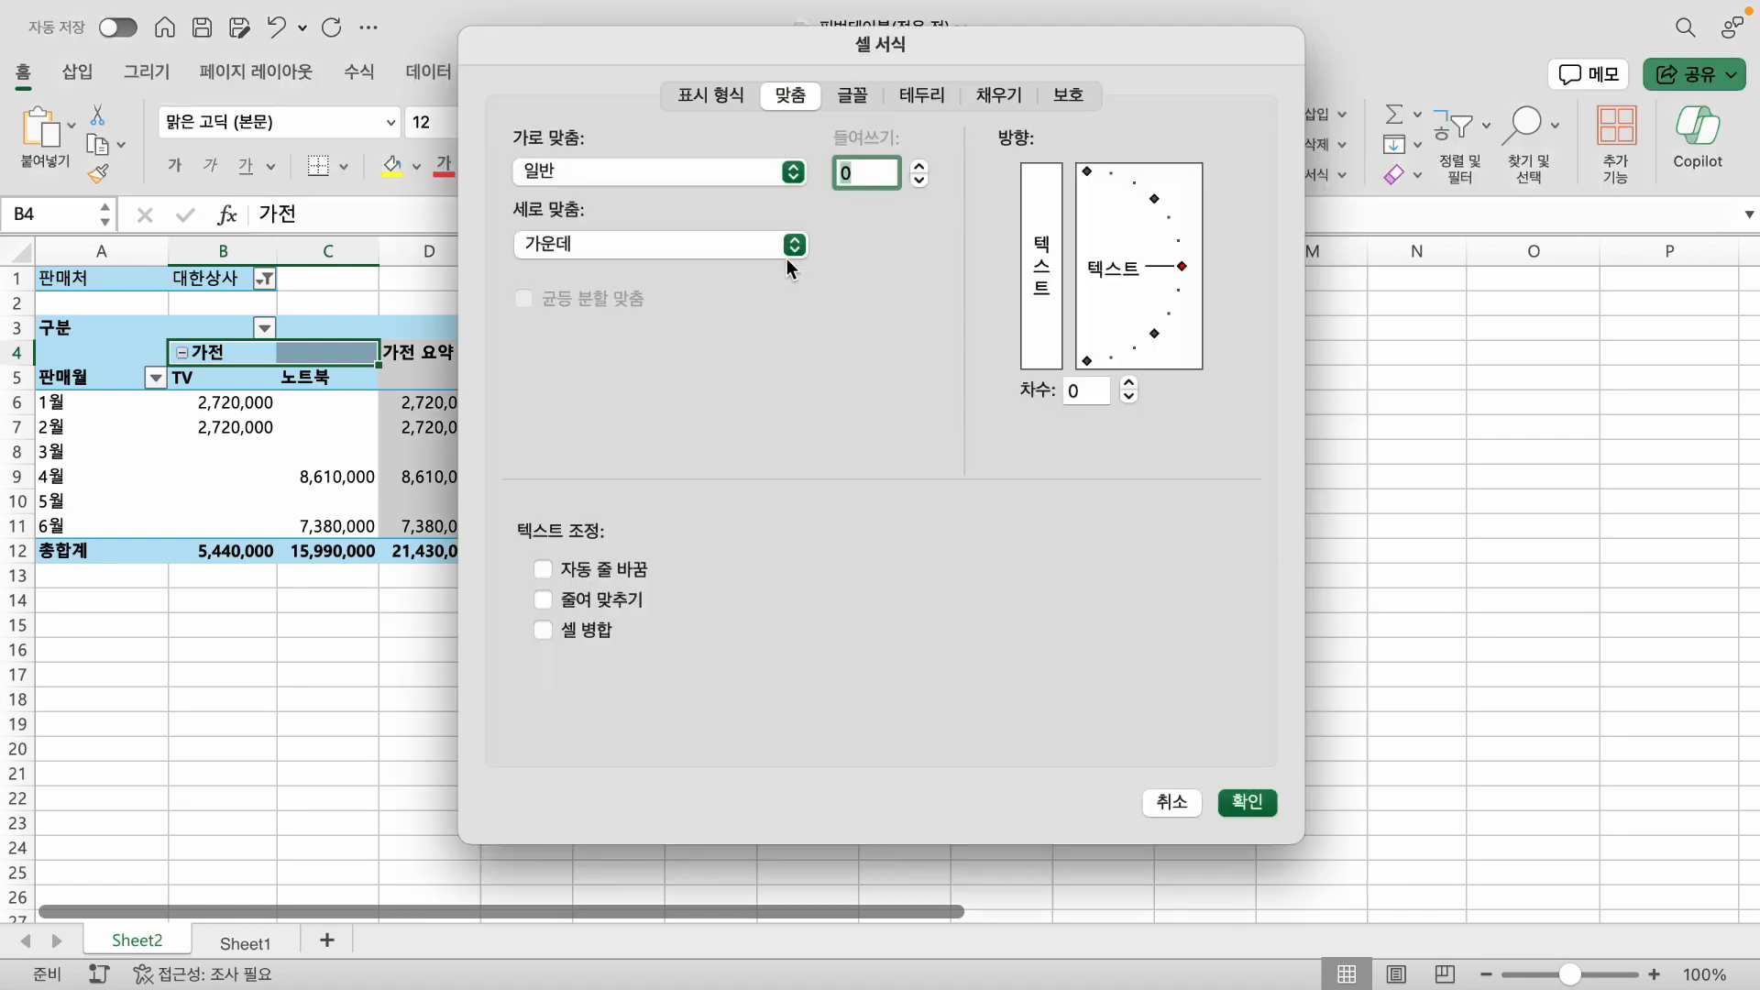
click(550, 176)
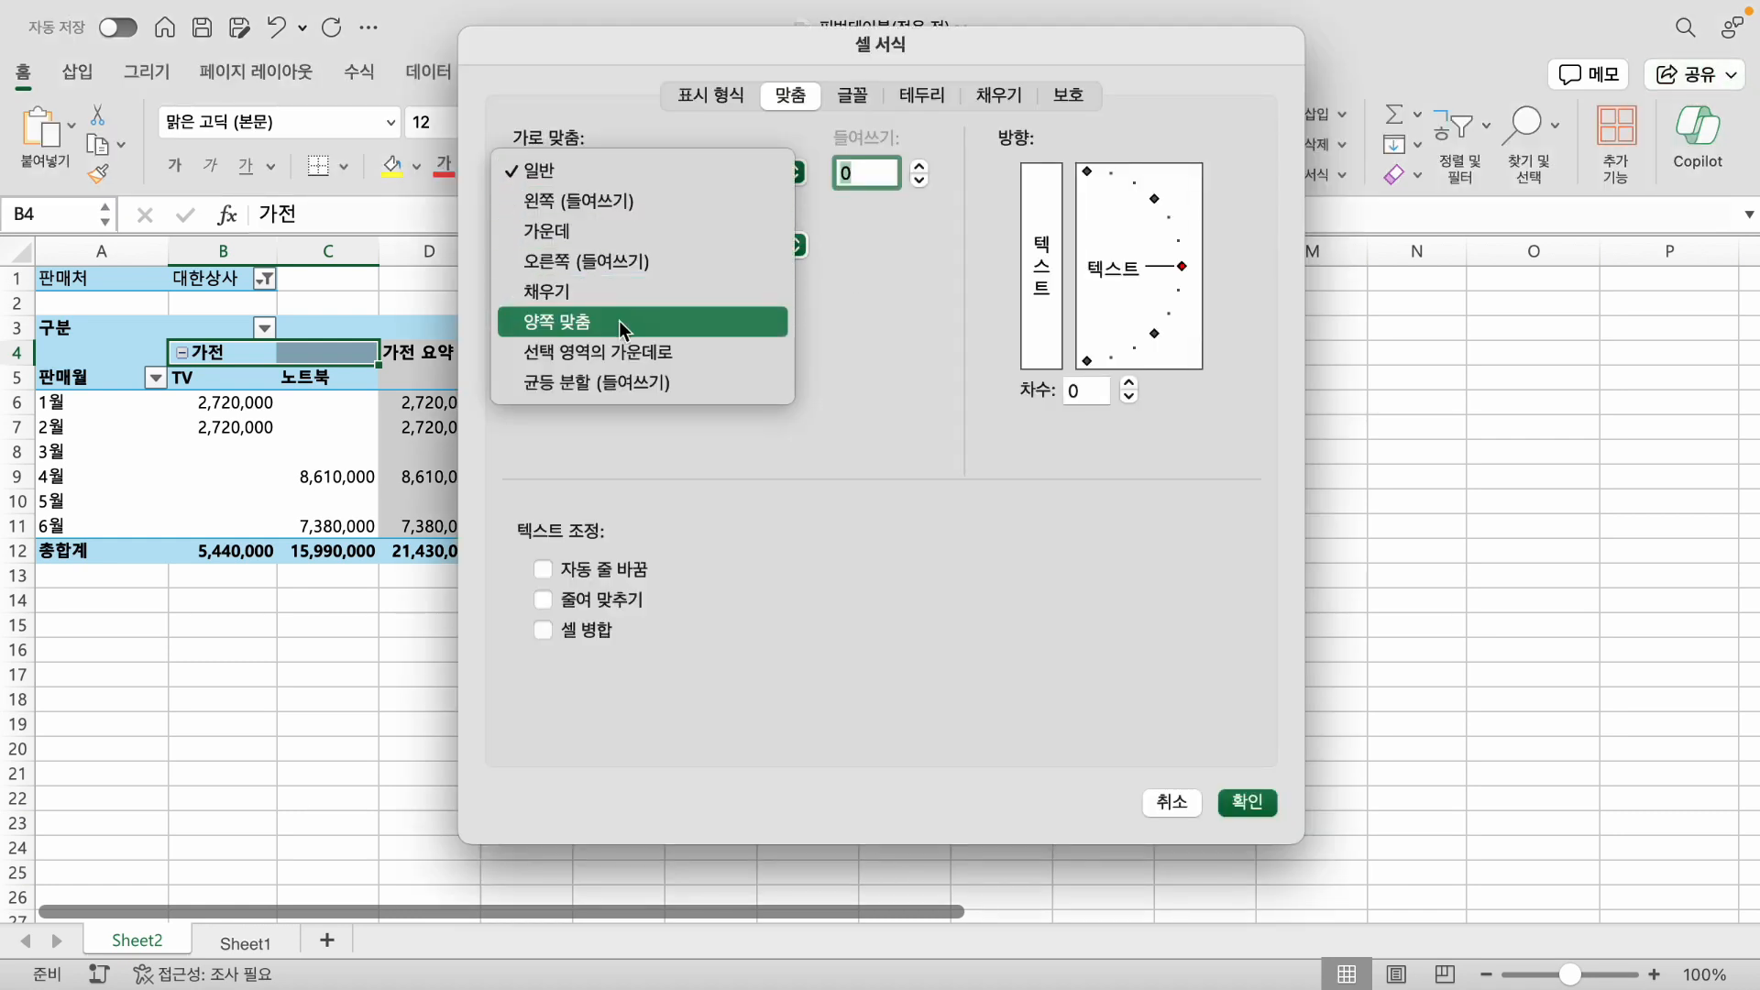
click(668, 355)
click(1248, 803)
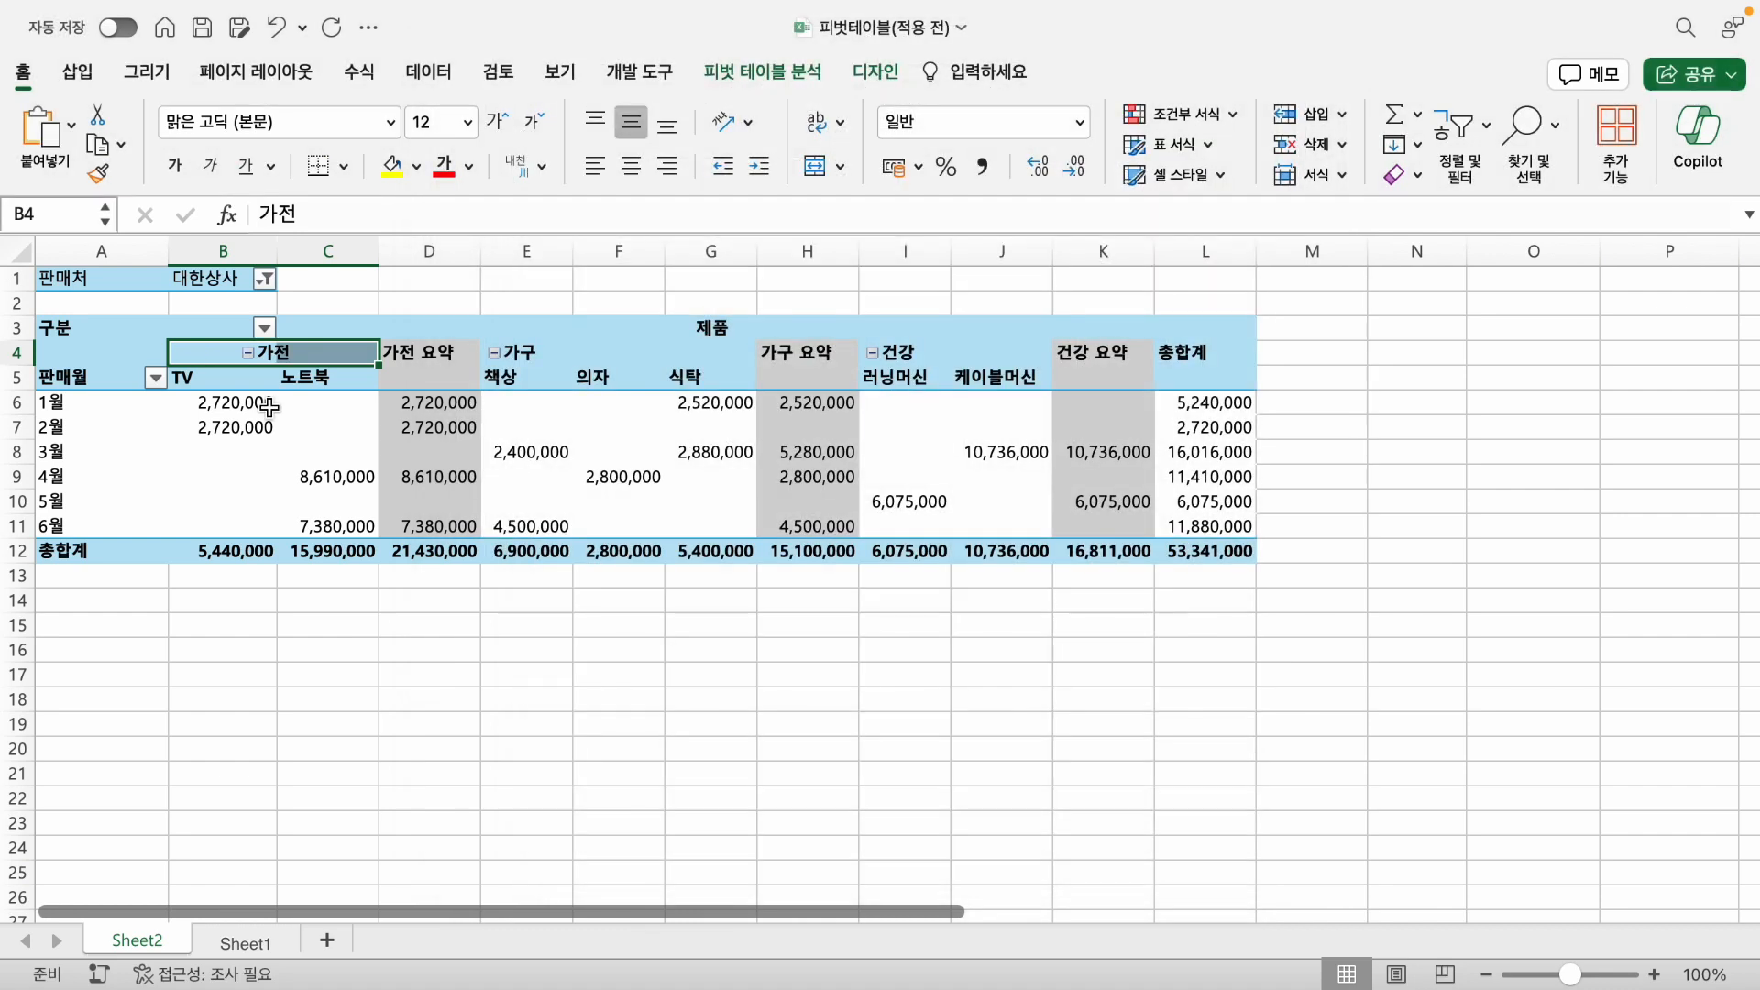
- Center the 가구 header across E4:G4 with the 선택 영역의 가운데로 horizontal alignment
click(536, 350)
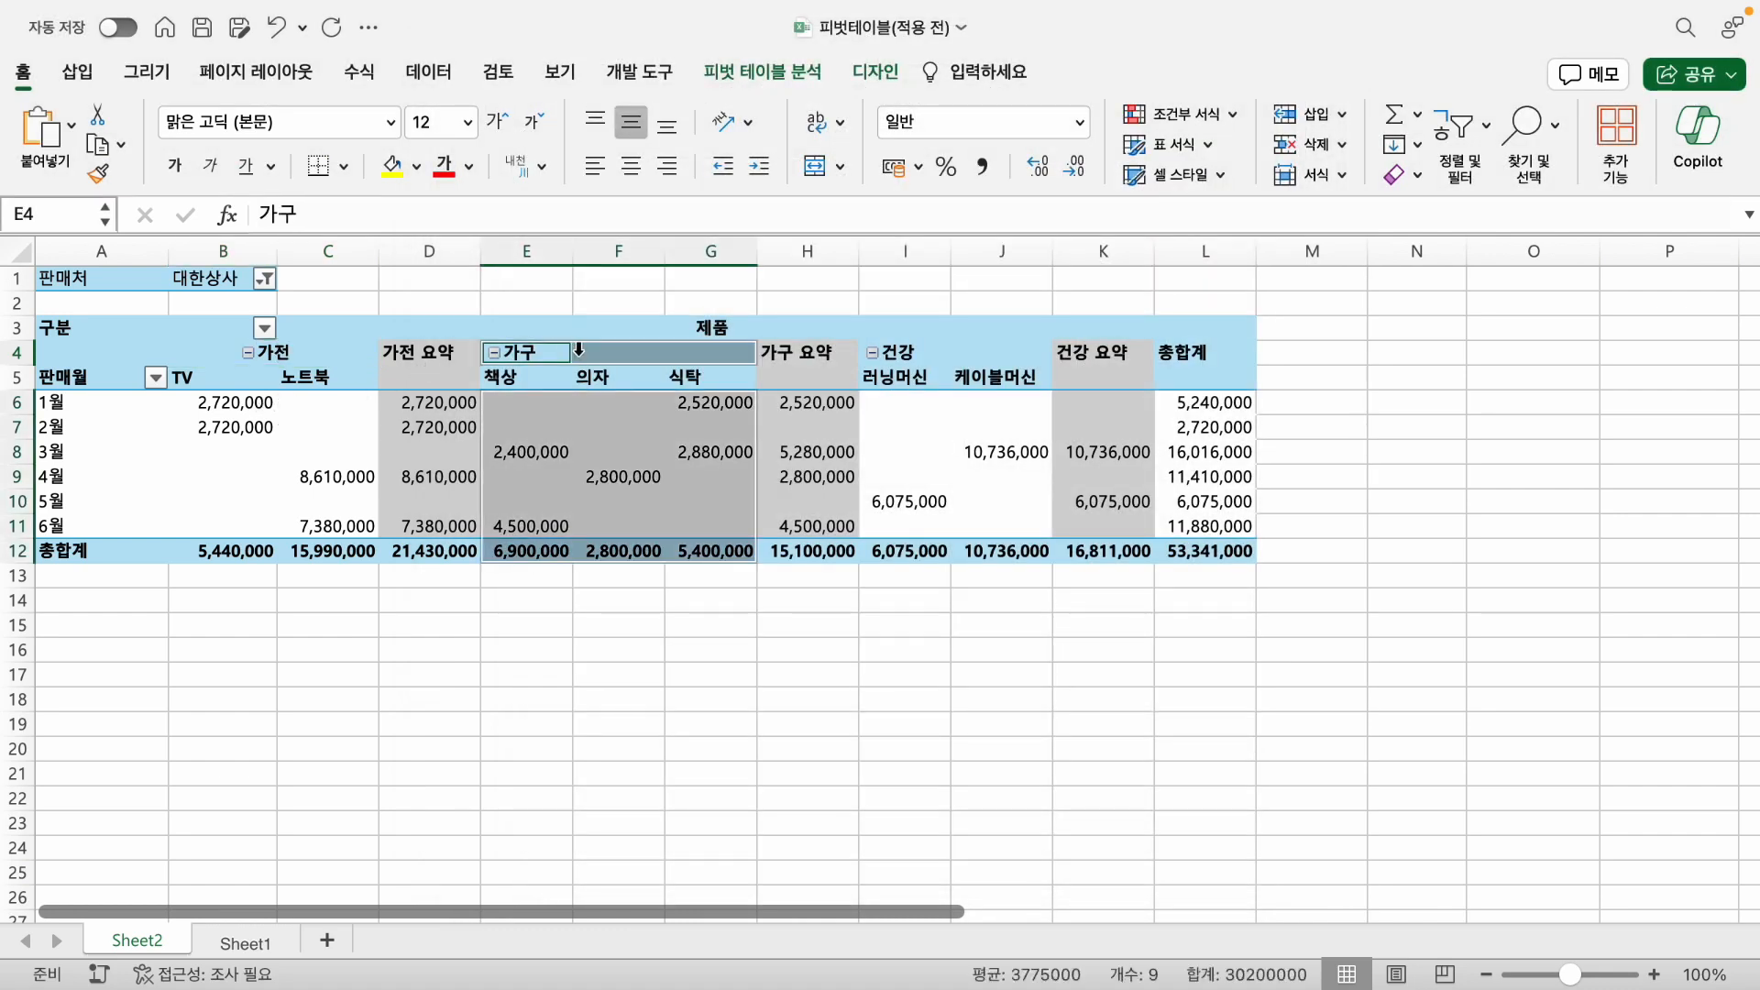
click(556, 352)
shift+click(708, 354)
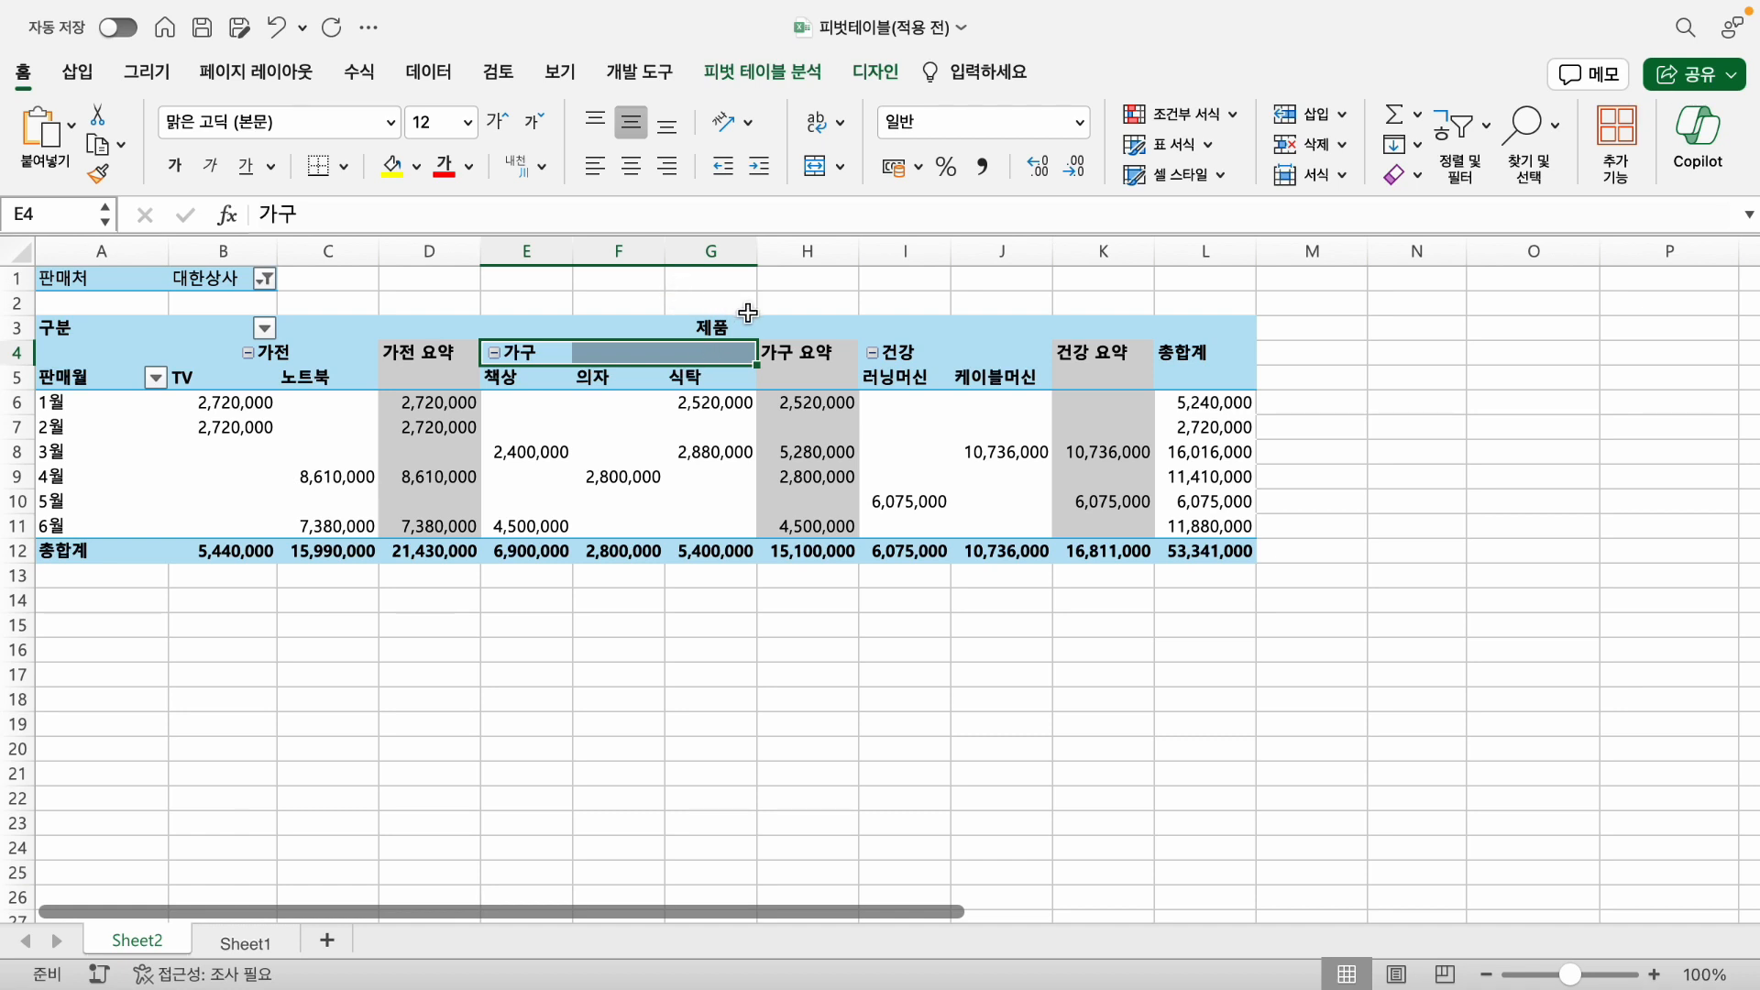
key(super+1)
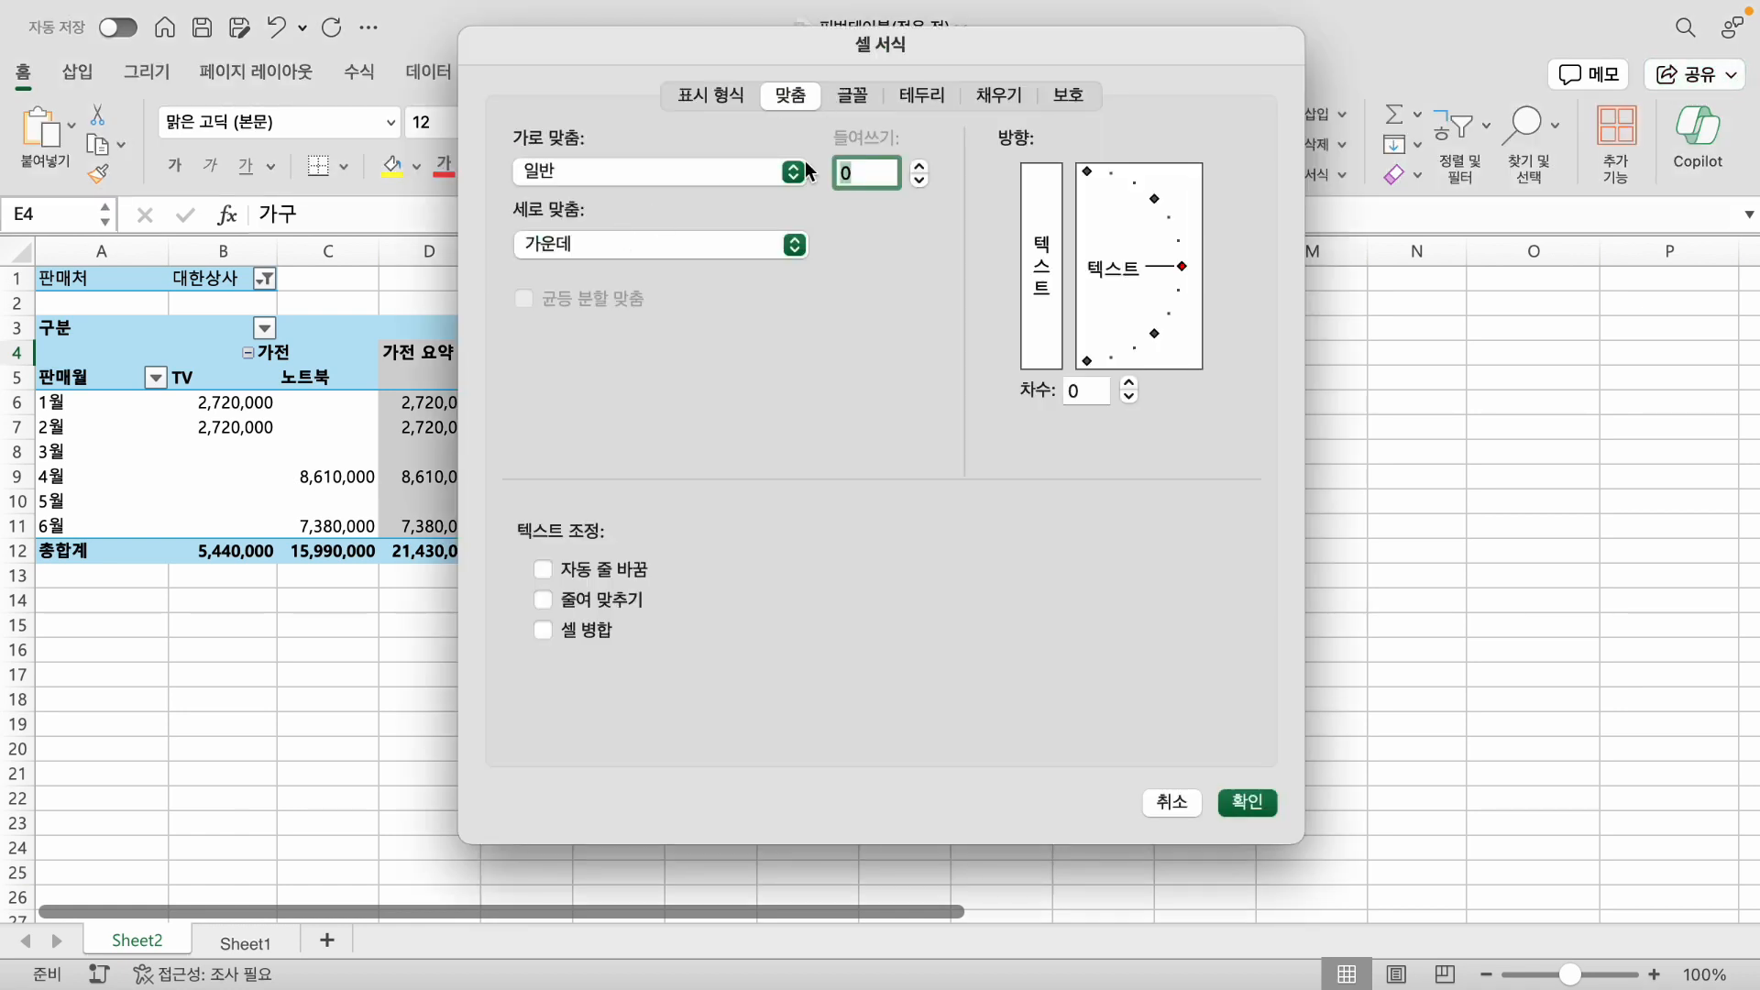
click(740, 175)
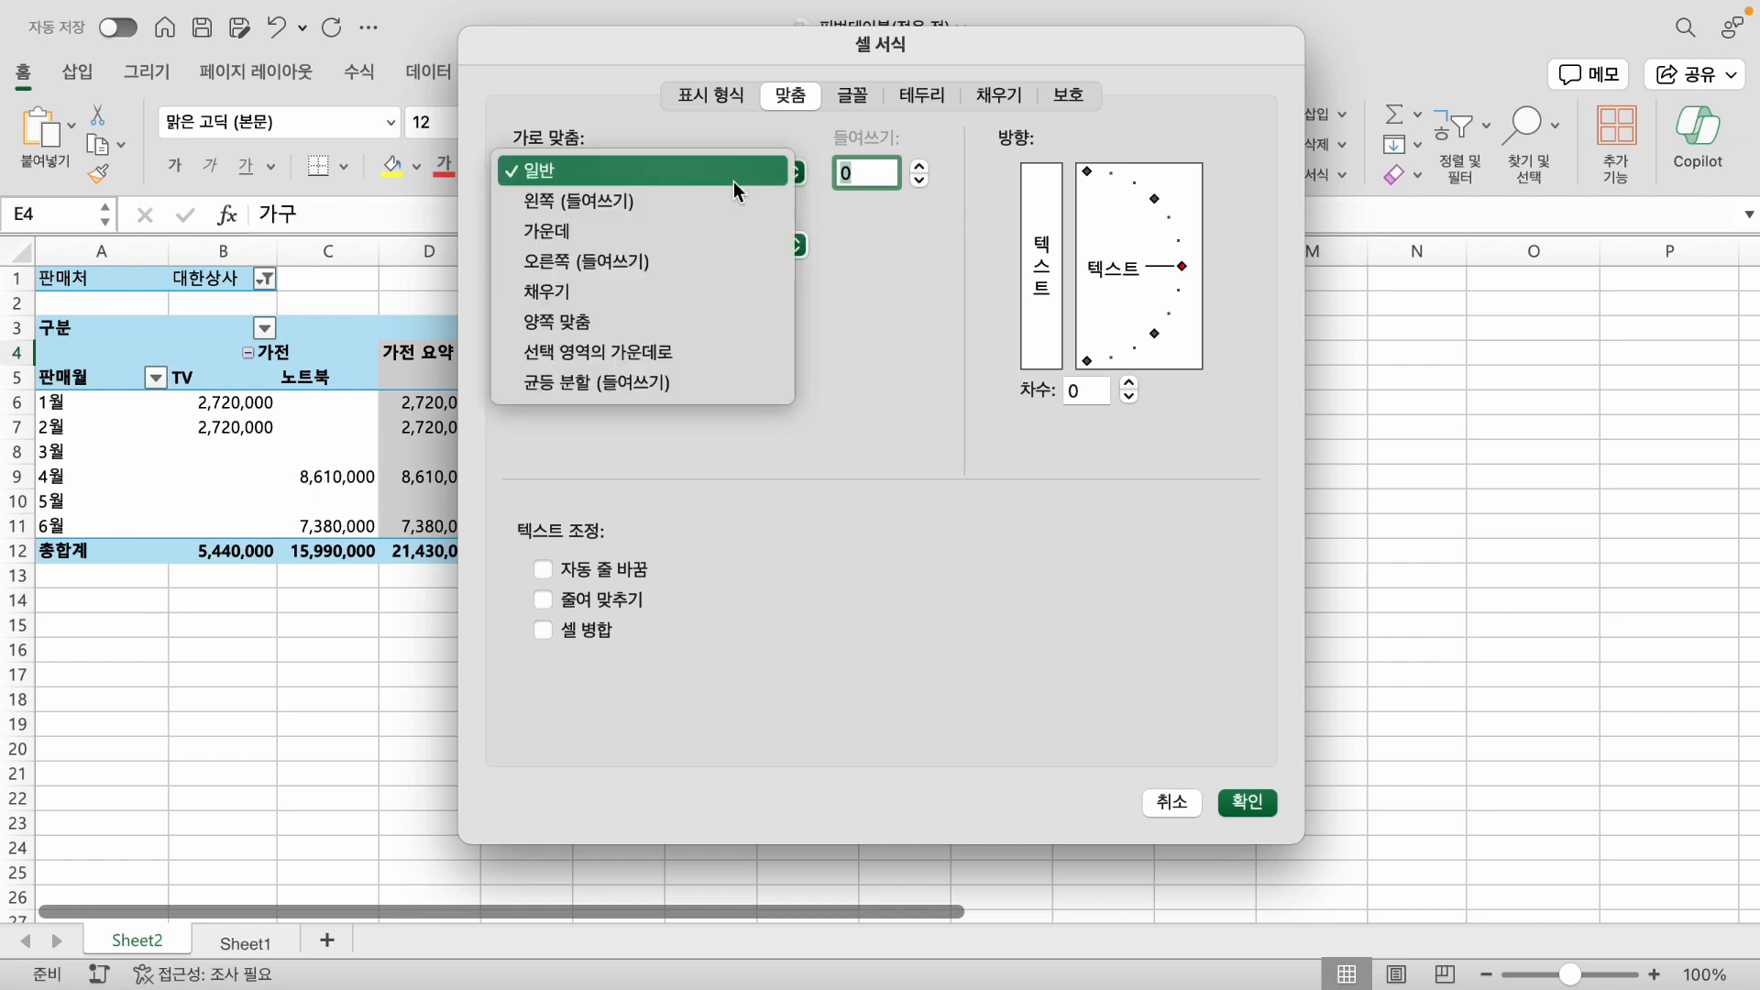
click(668, 341)
click(1249, 803)
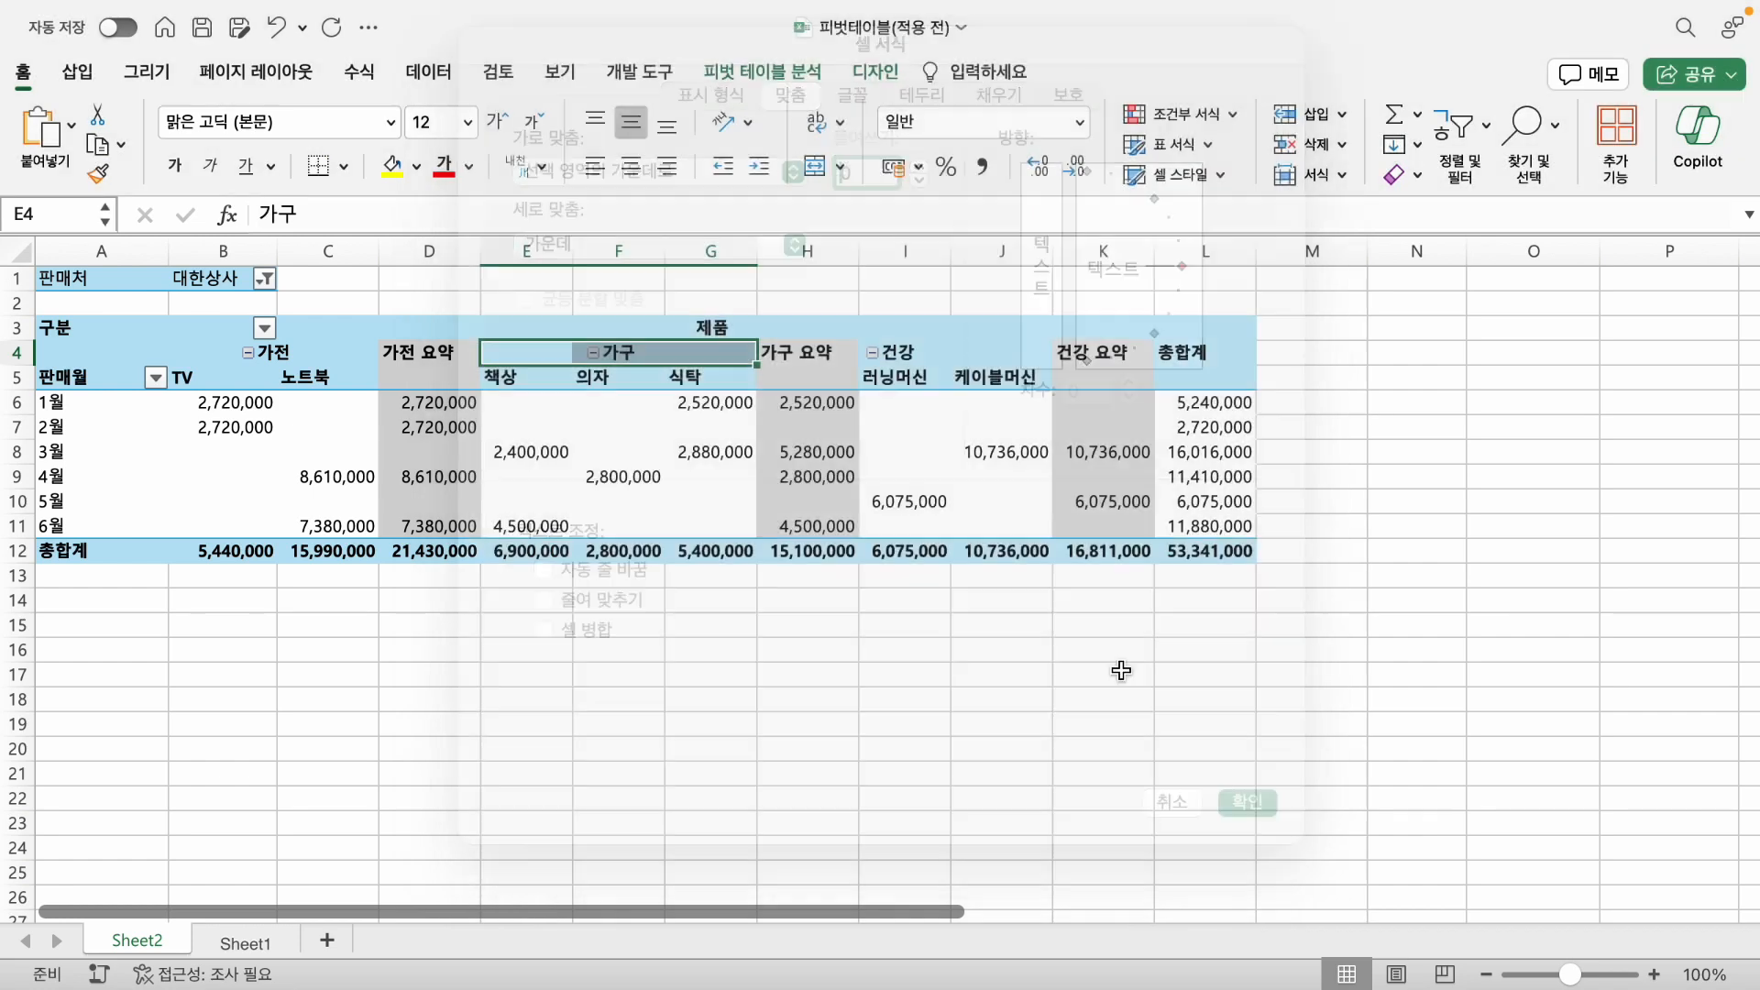
- Center the 건강 header across I4:J4 with the 선택 영역의 가운데로 horizontal alignment
click(898, 356)
drag(898, 356, 998, 351)
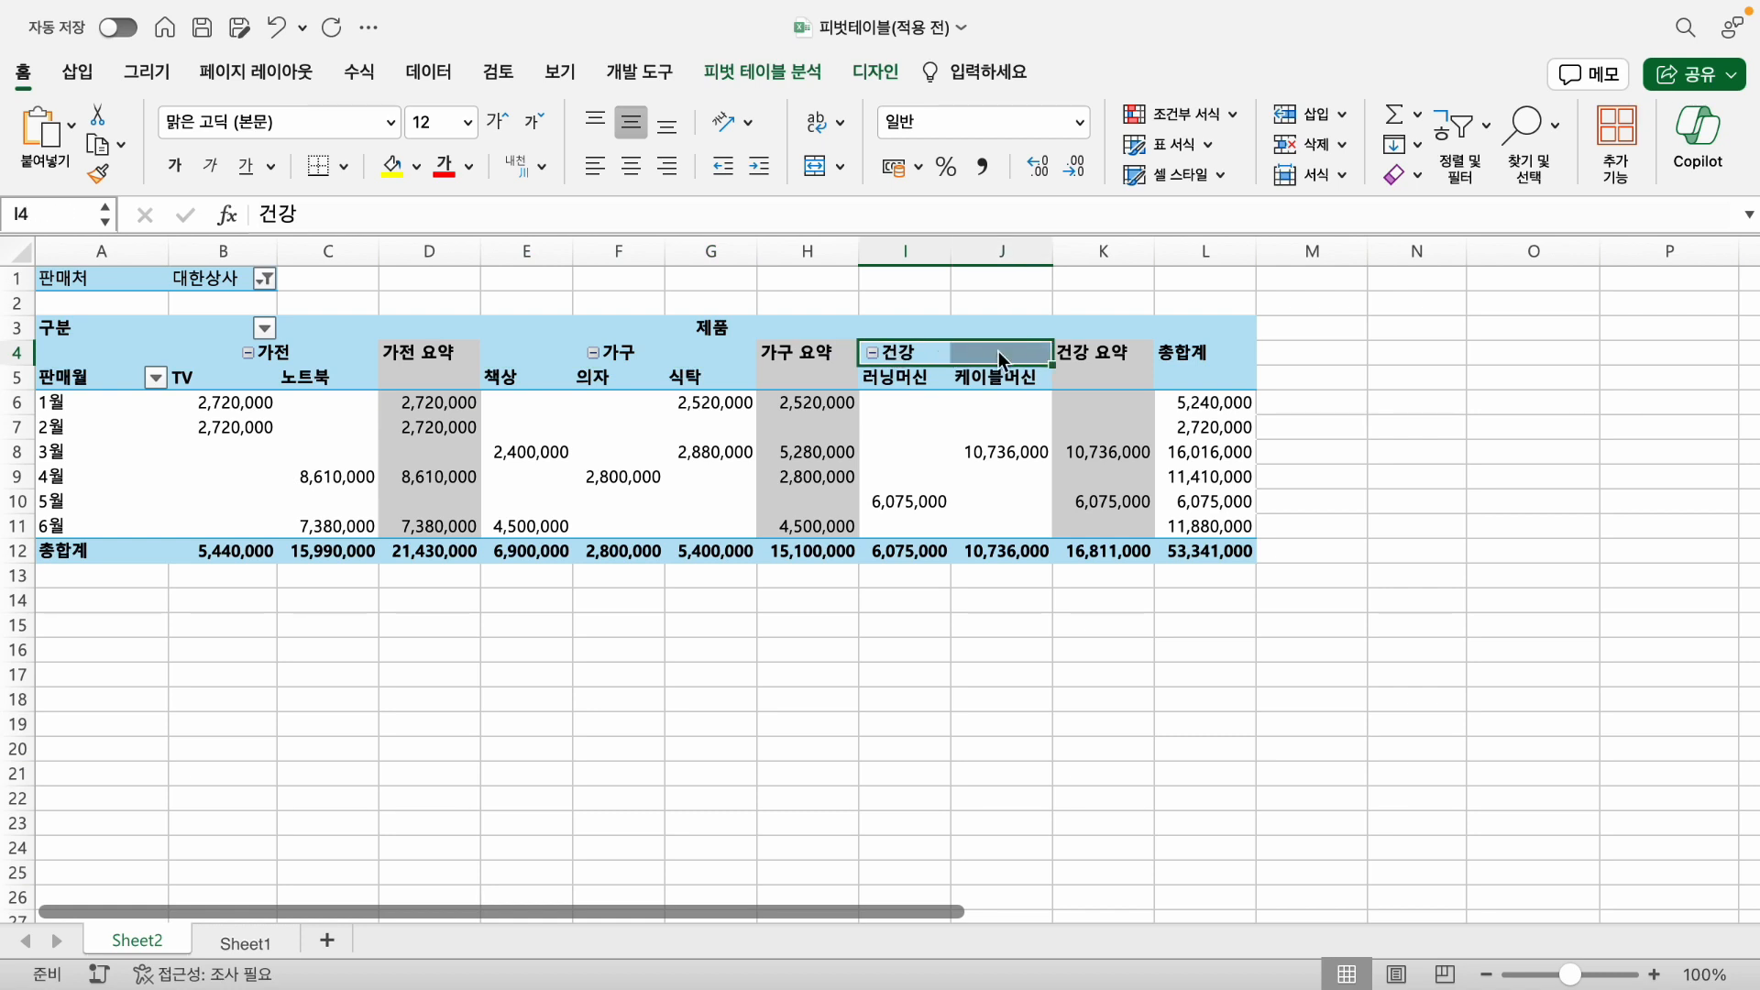
key(super+1)
click(605, 172)
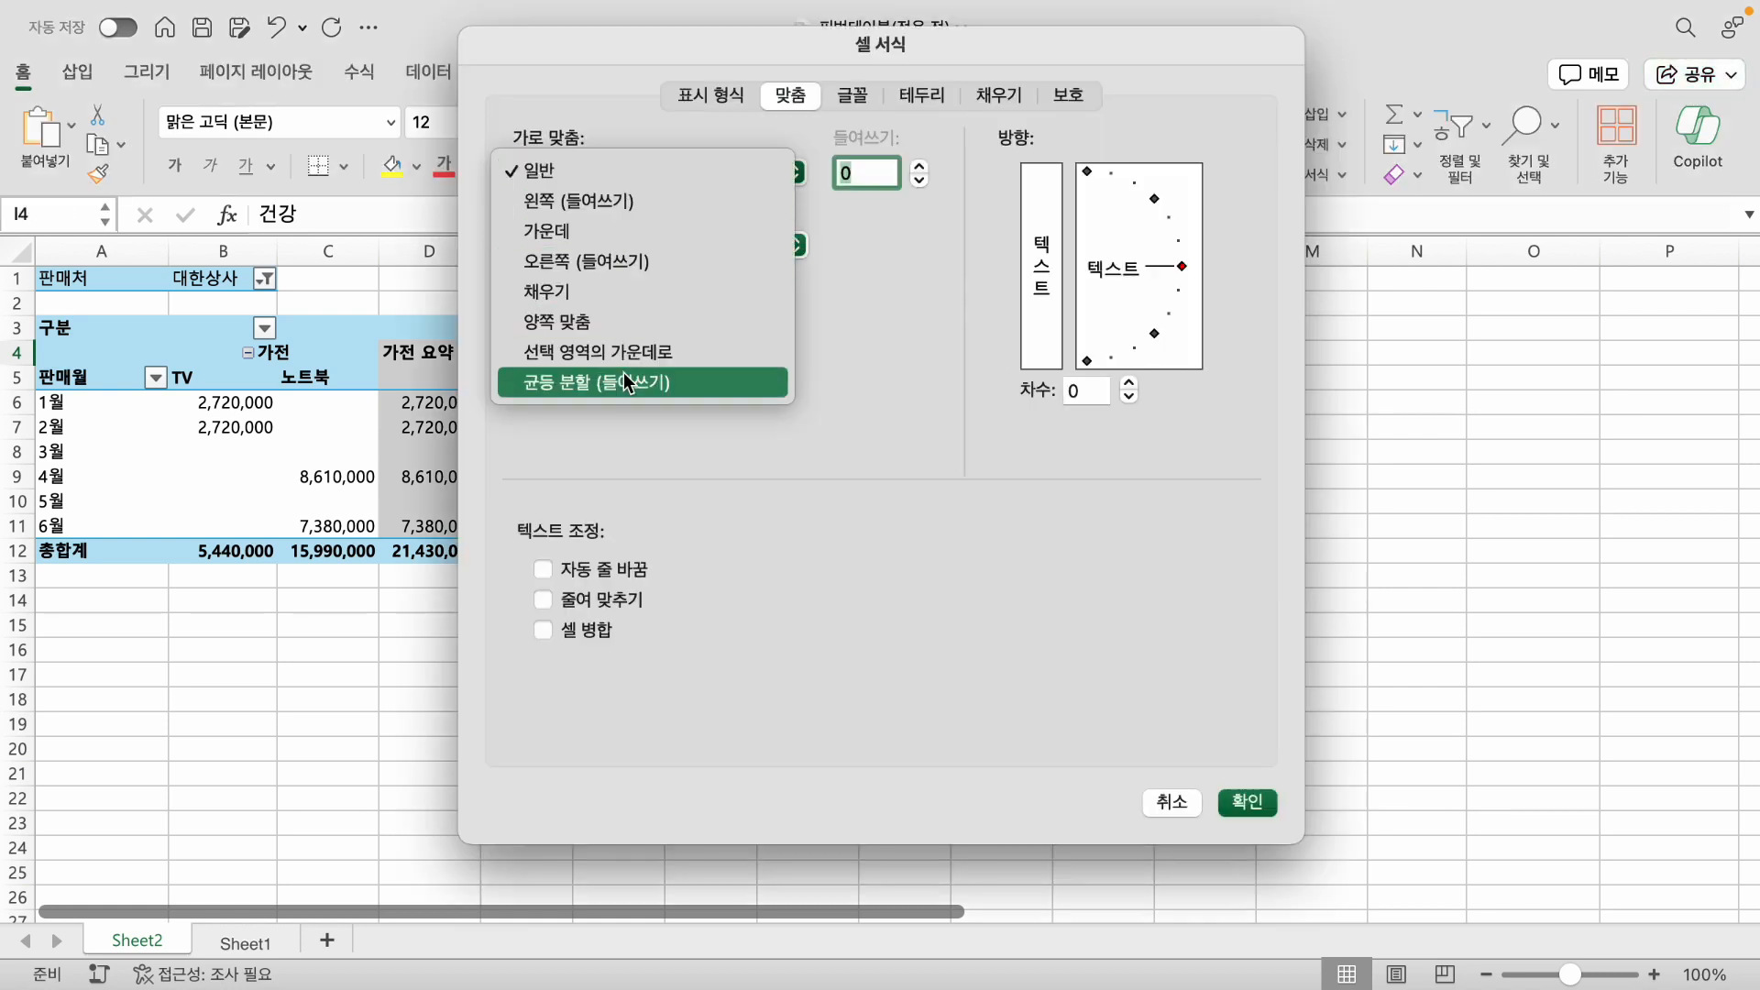
click(630, 354)
click(1231, 794)
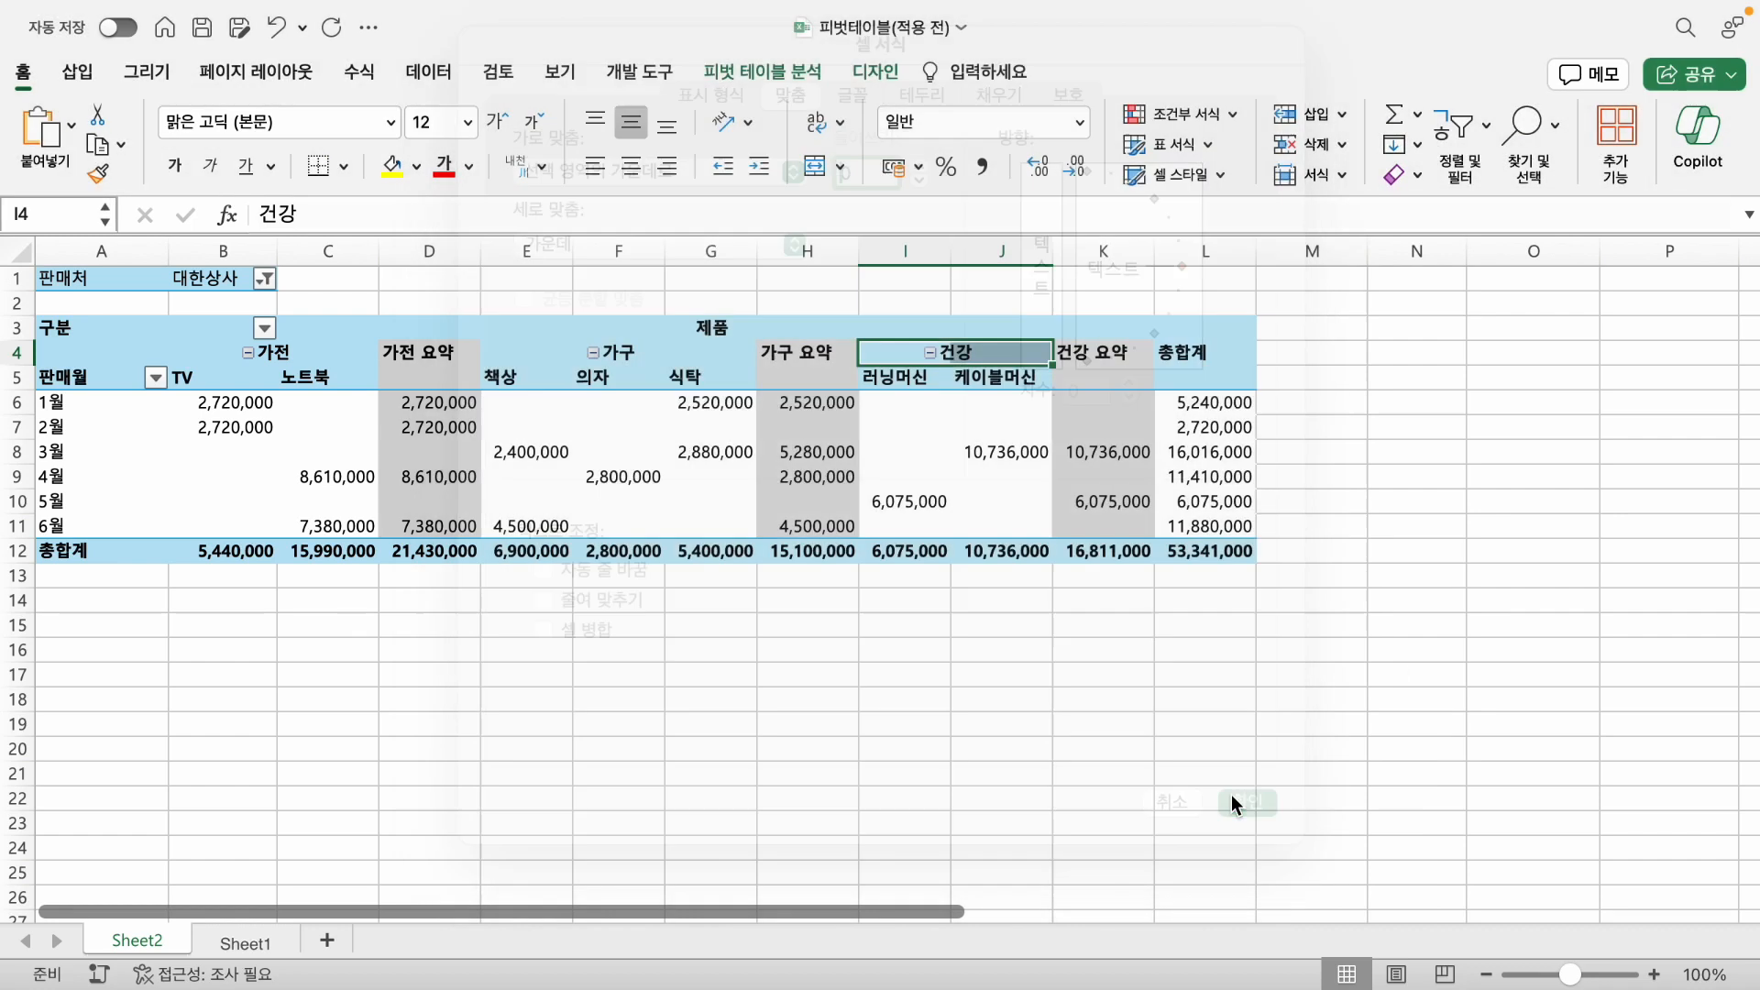
click(1104, 748)
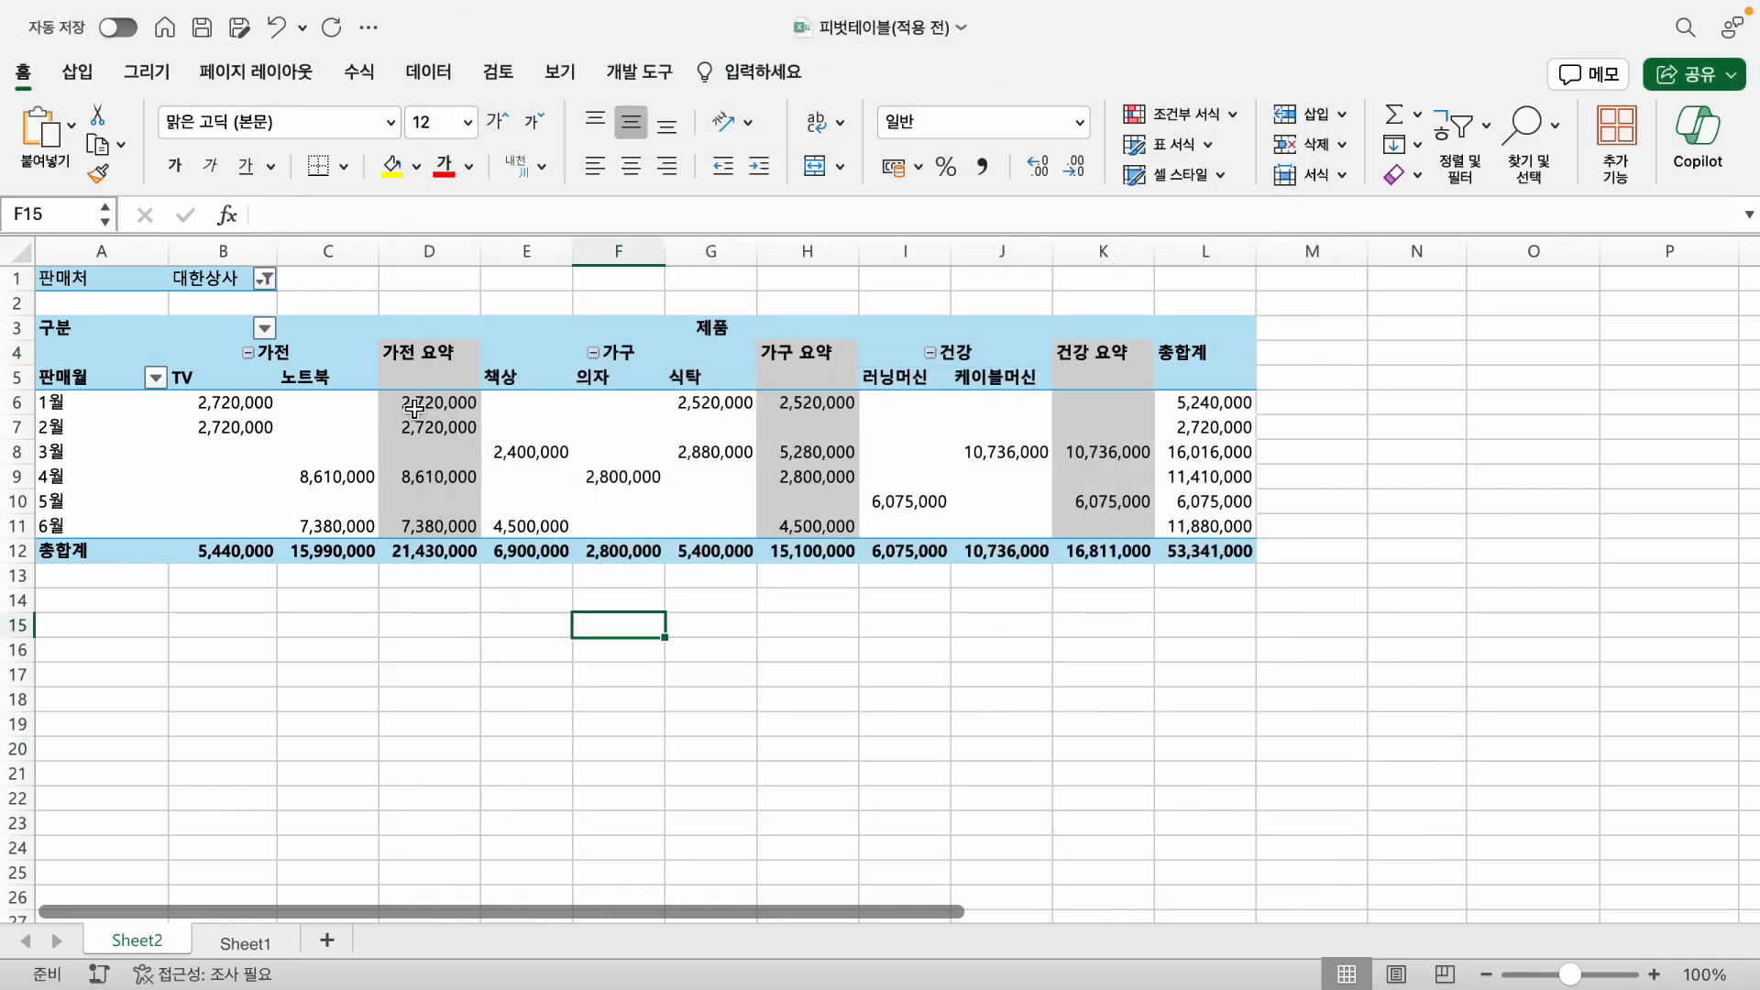
- Rename the 가전 요약 subtotal header in cell D4 as 가전 소계
click(420, 353)
click(796, 352)
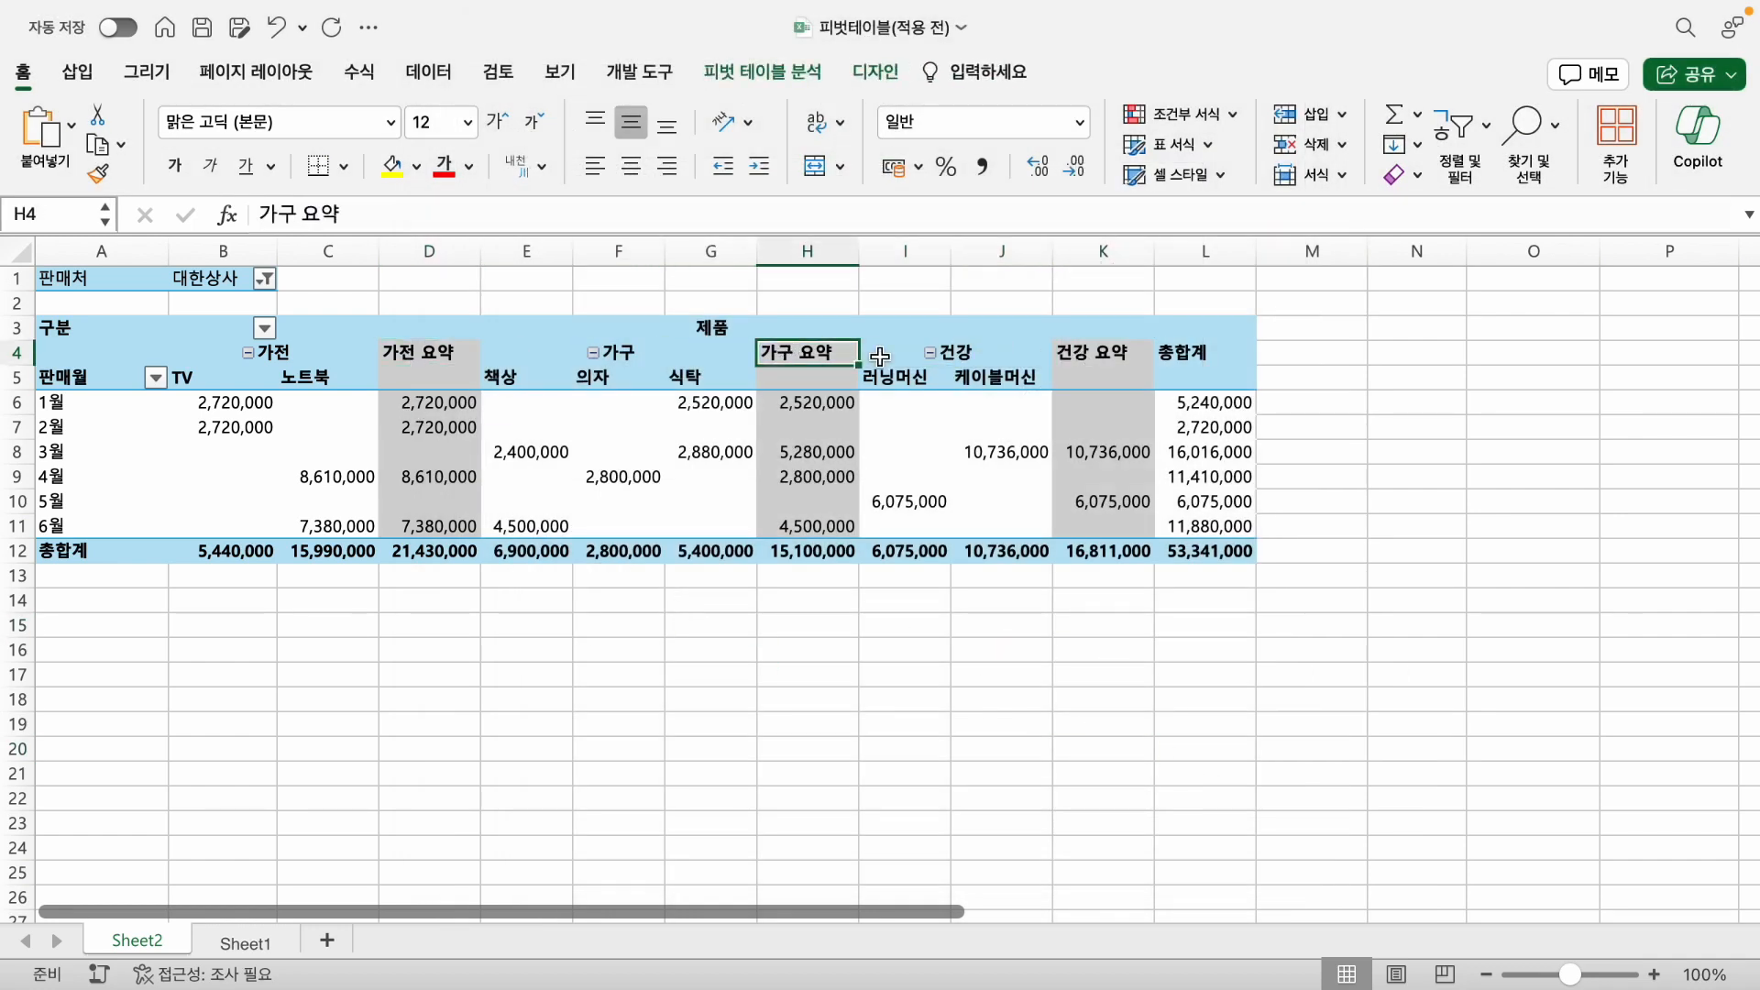
click(398, 362)
drag(301, 214, 684, 215)
text(ㅅㅗㄱㅖ)
key(Return)
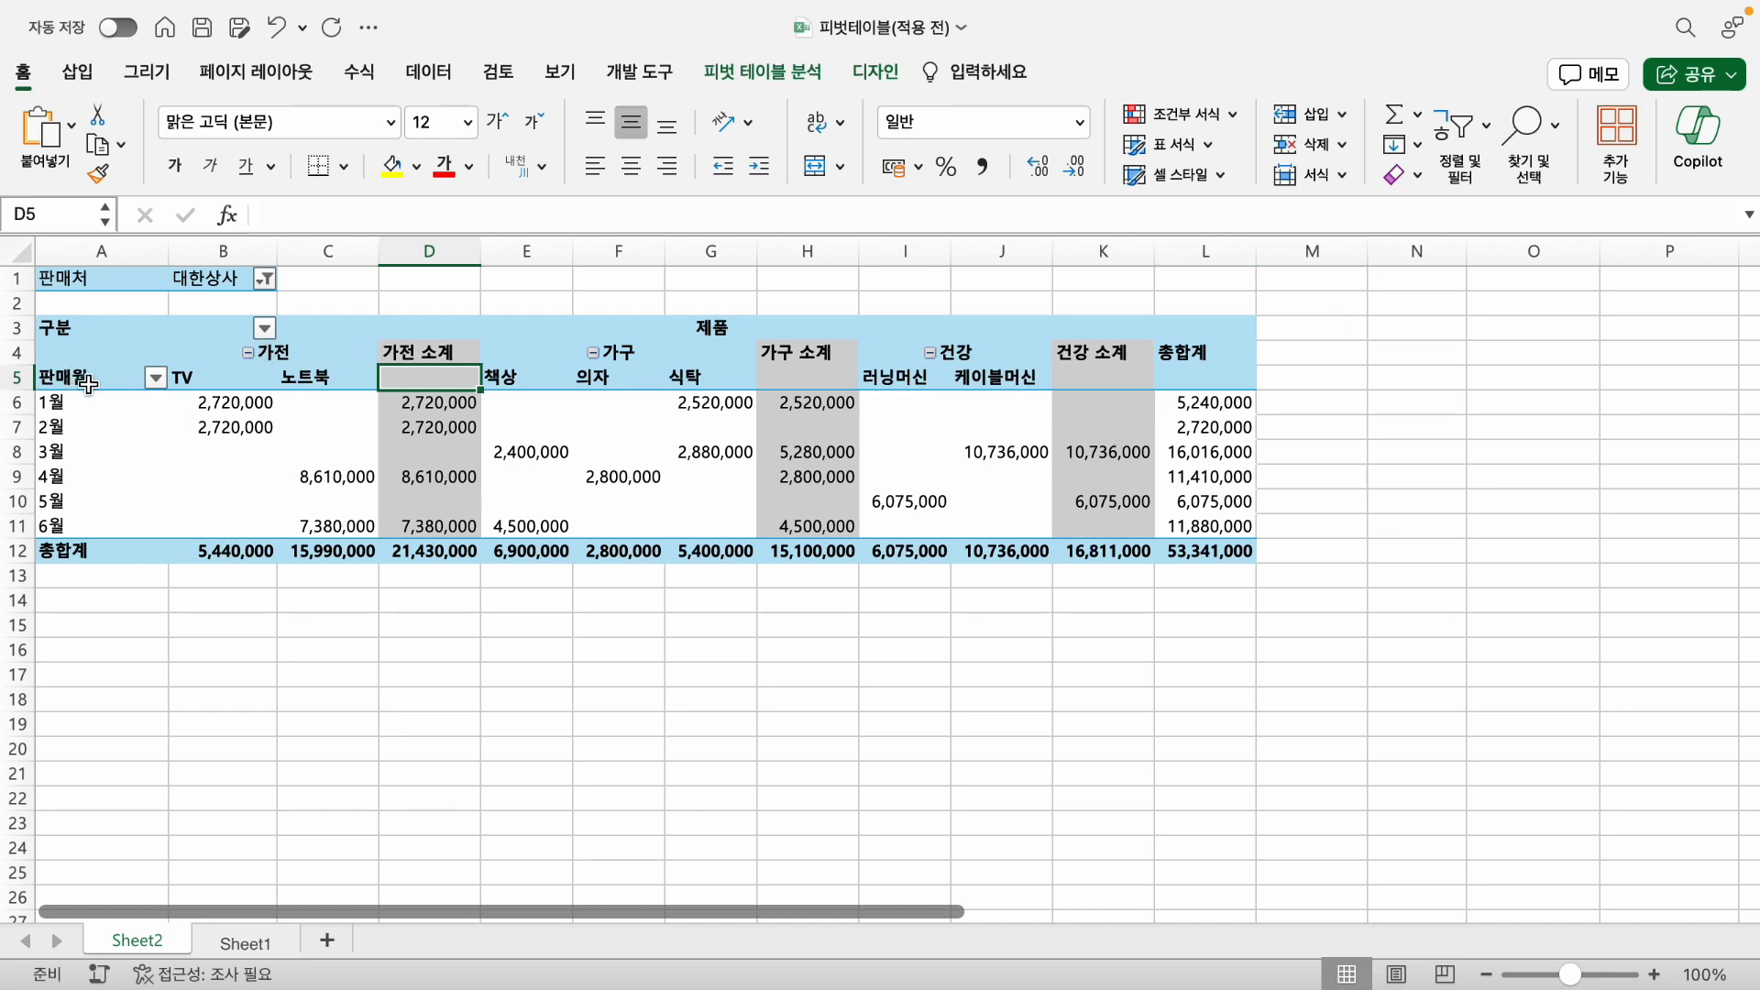
- Center the header cells A5:L5 and the 구분 header in cell A3 horizontally
drag(64, 380, 1182, 371)
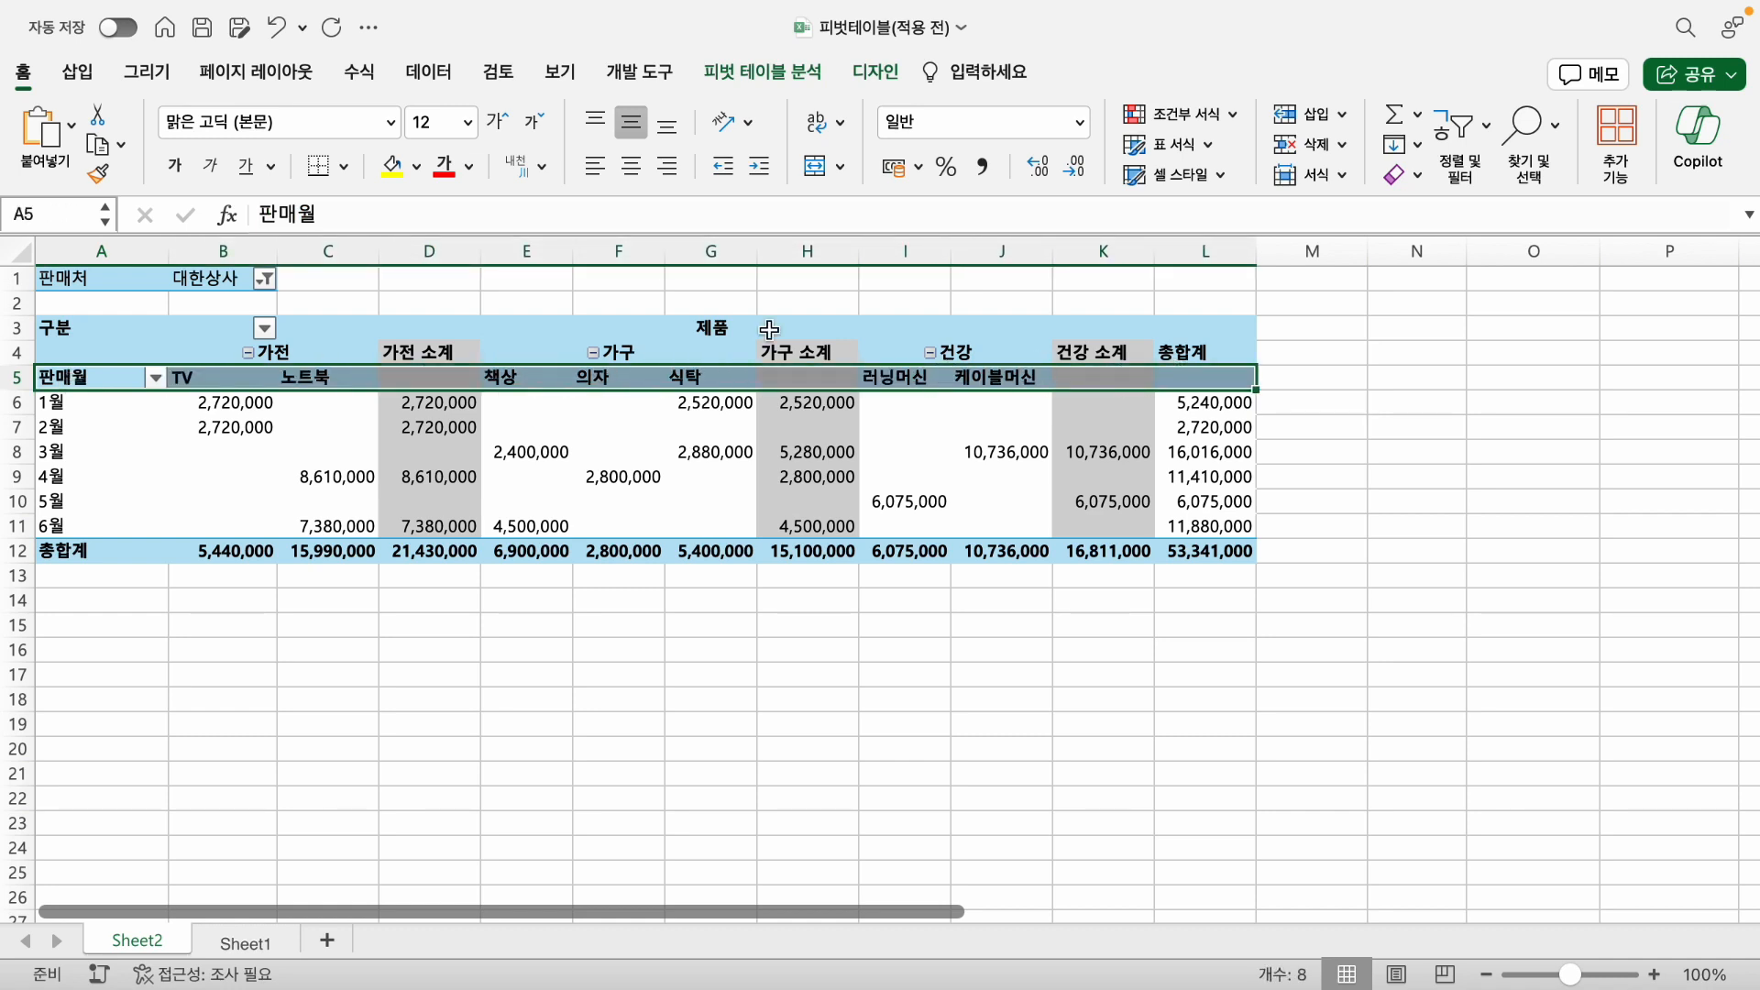
click(627, 170)
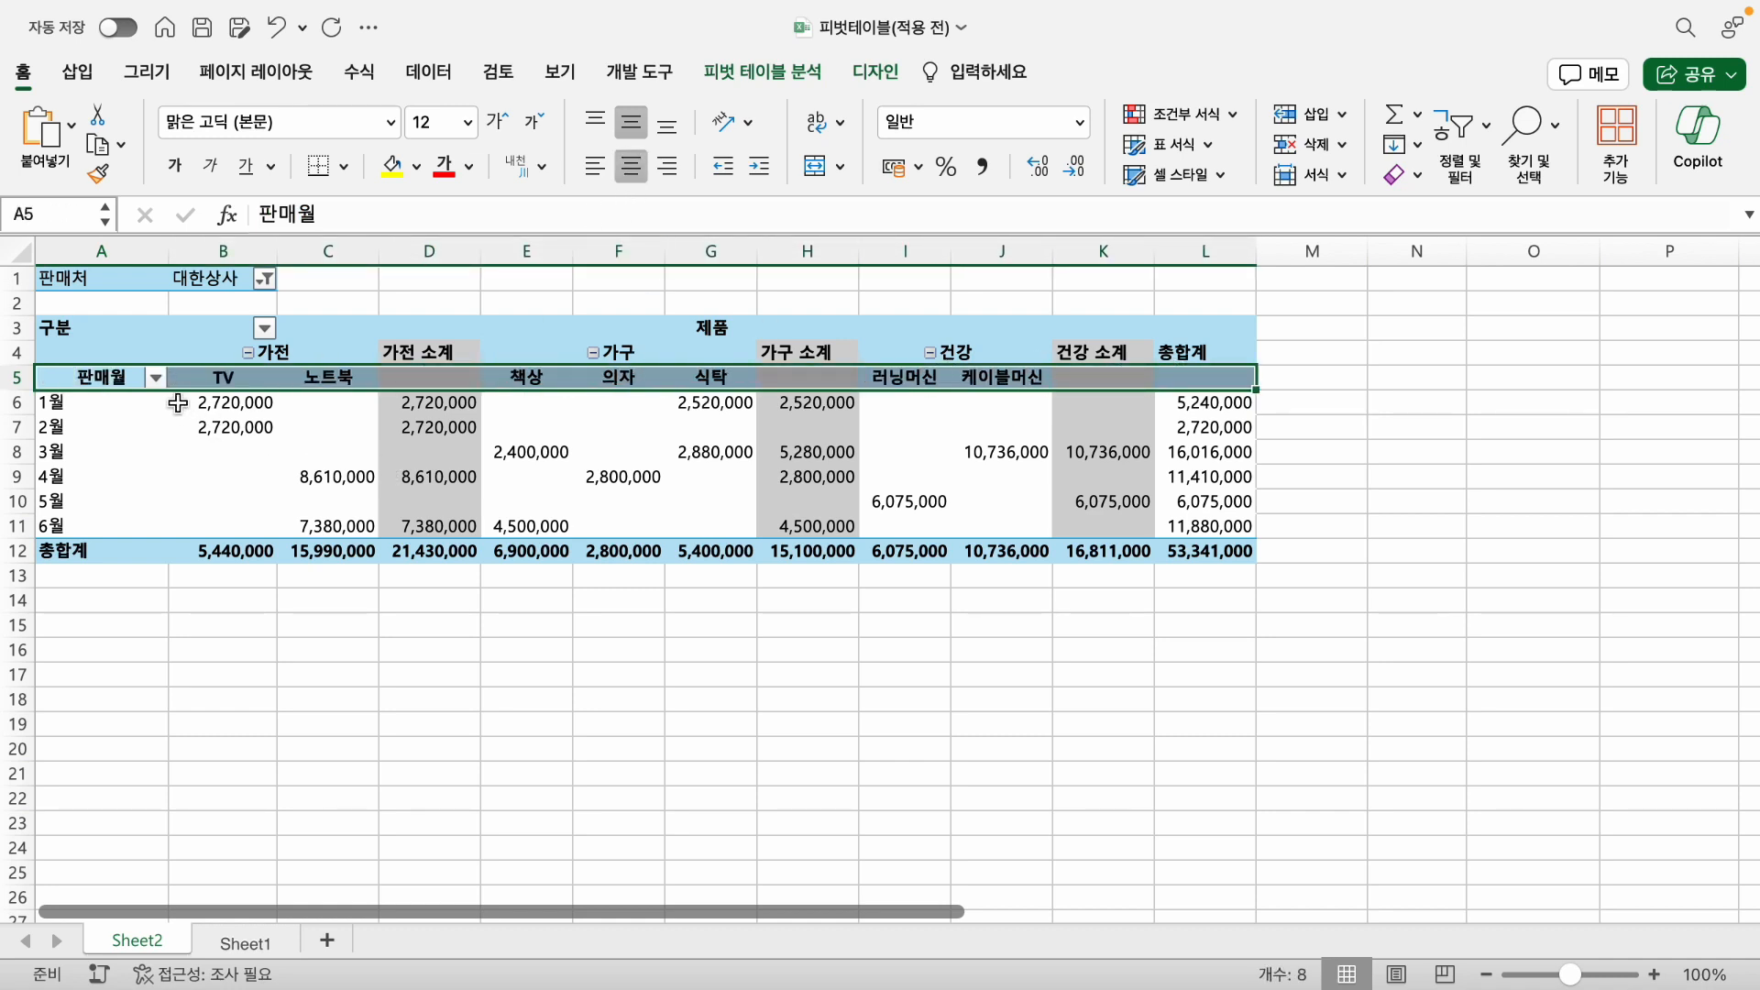
click(96, 329)
click(636, 163)
click(577, 674)
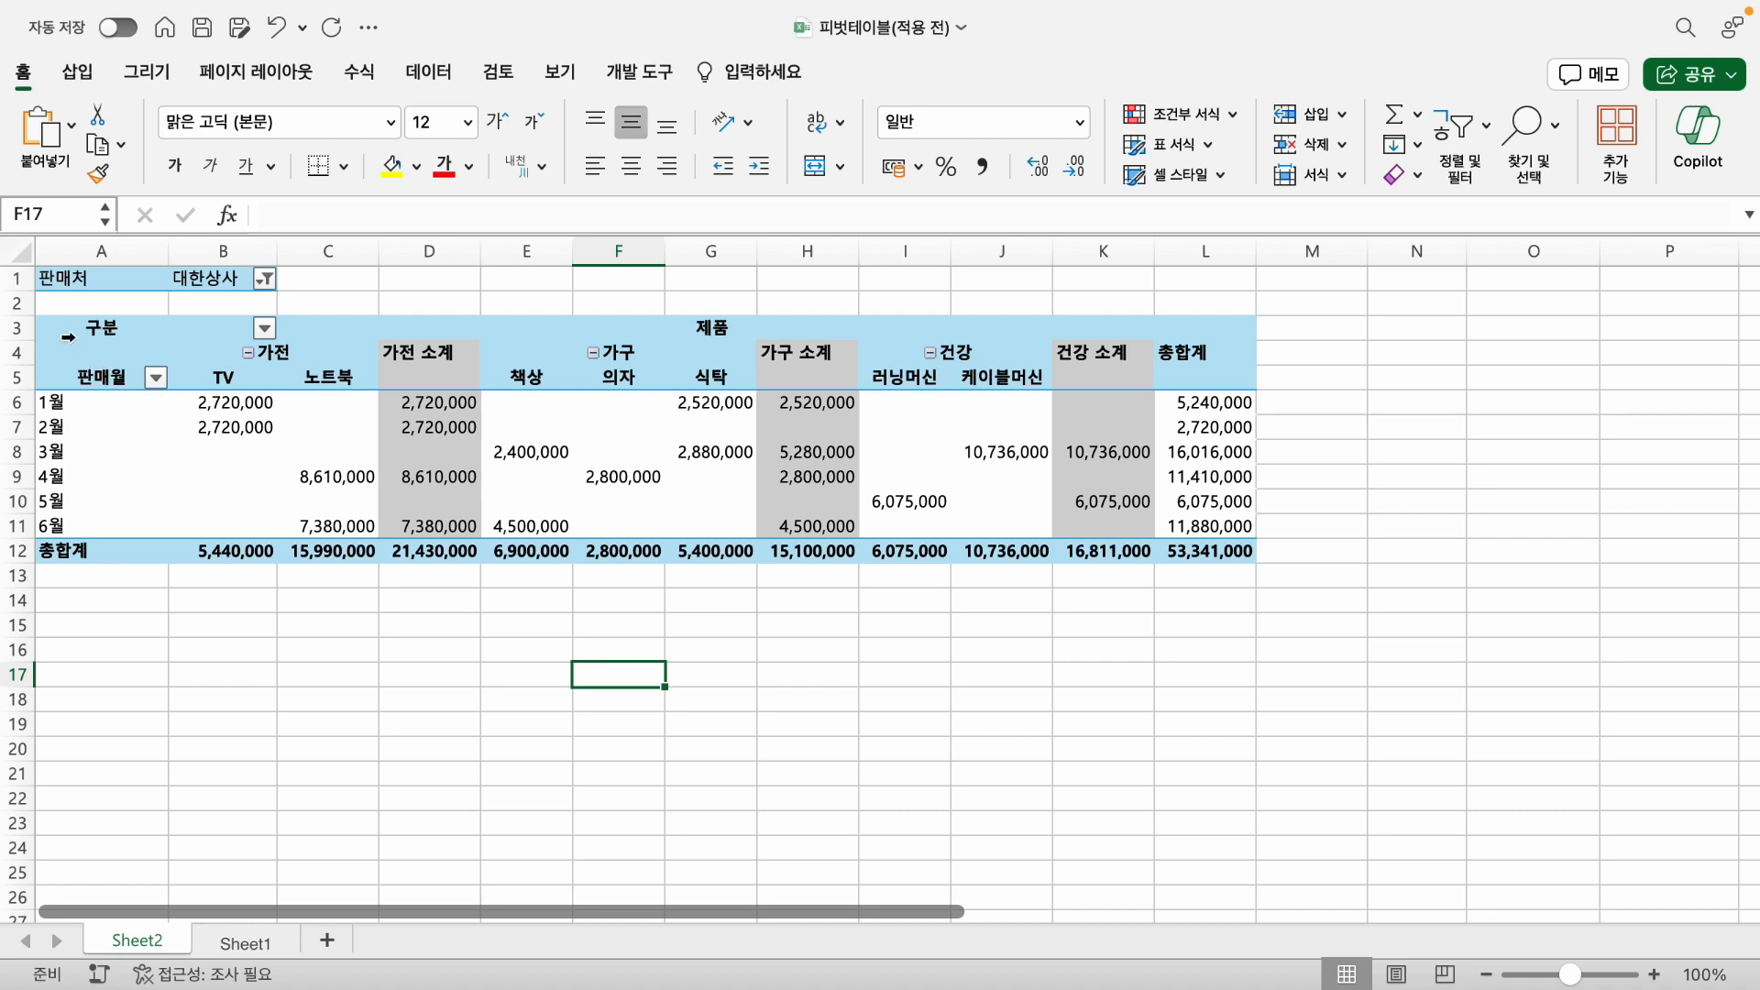
- Apply all borders (모든 테두리) to every cell of the pivot table range A3:L12
click(46, 328)
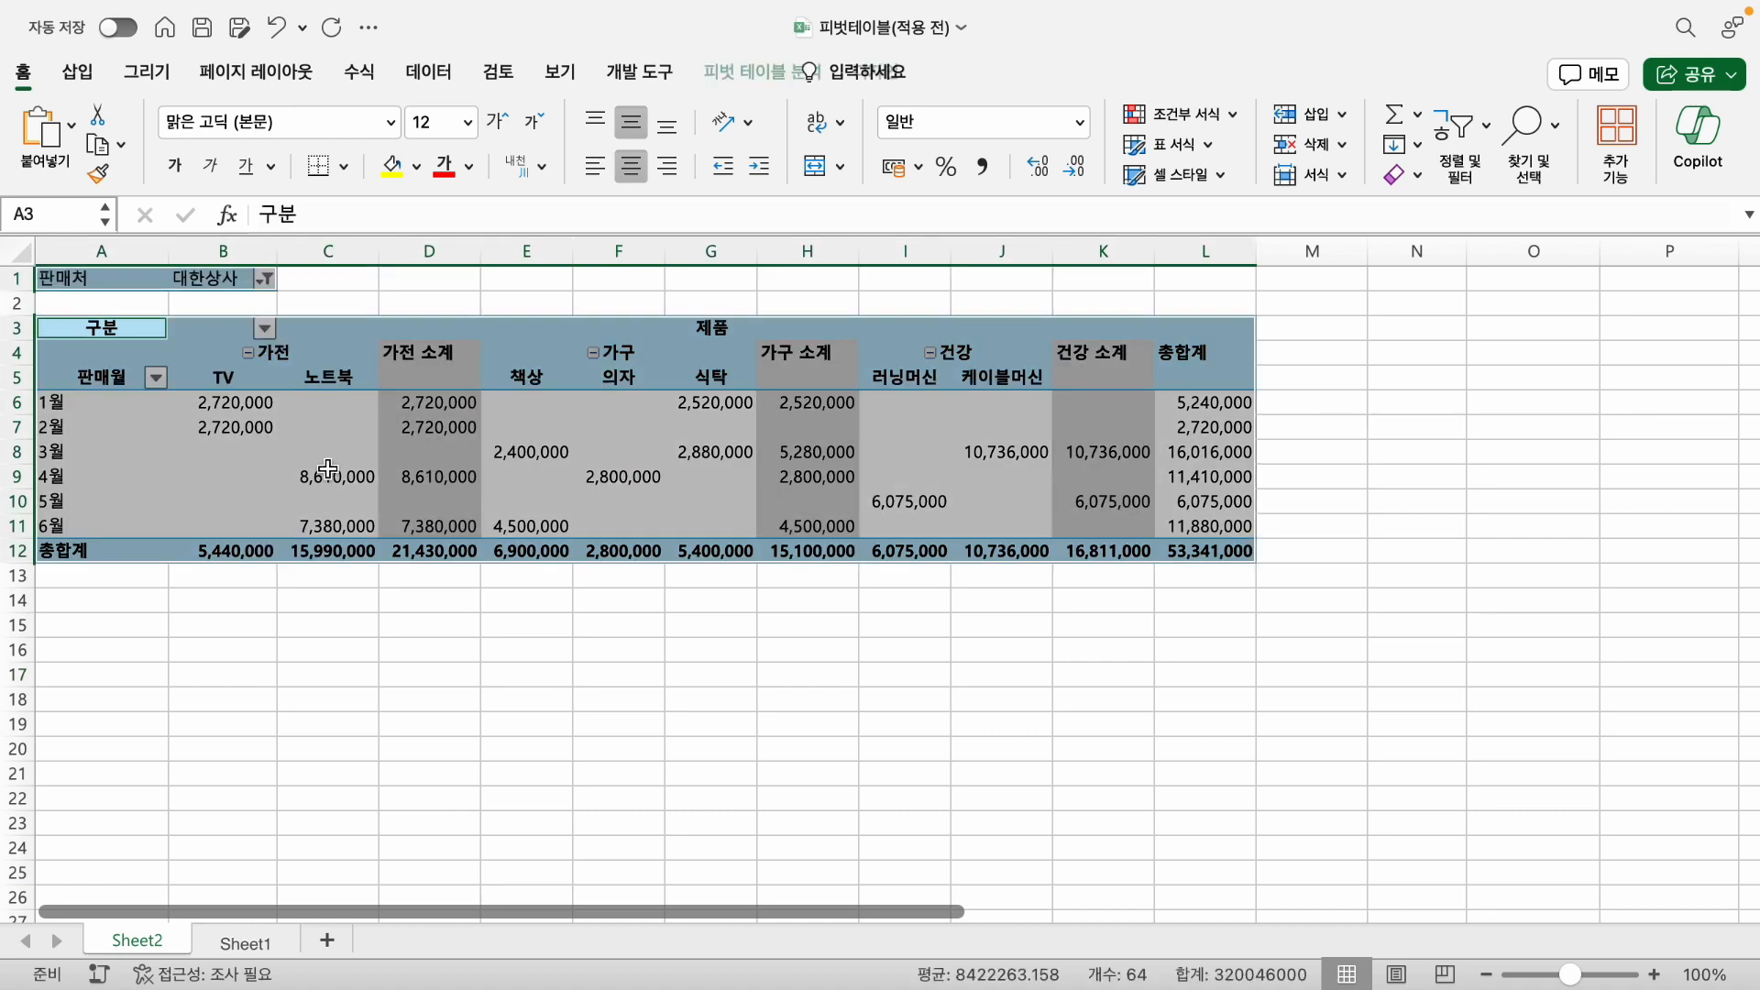
click(985, 547)
drag(1233, 553, 124, 332)
click(344, 166)
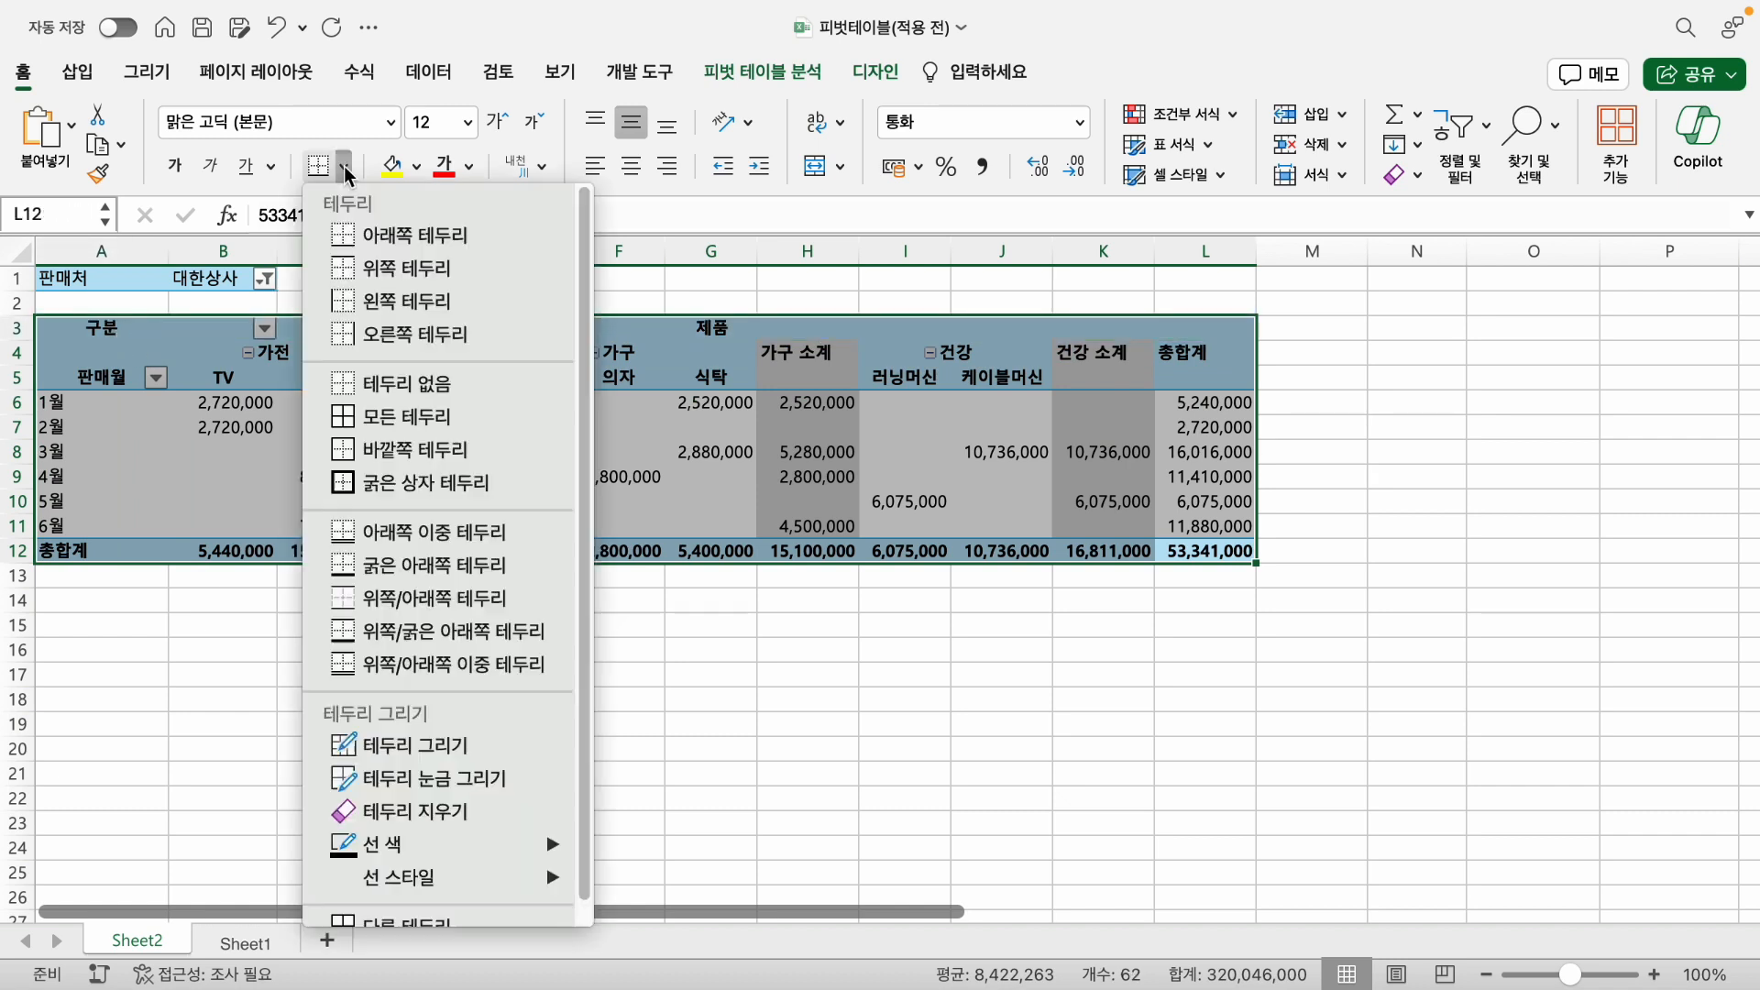
click(359, 418)
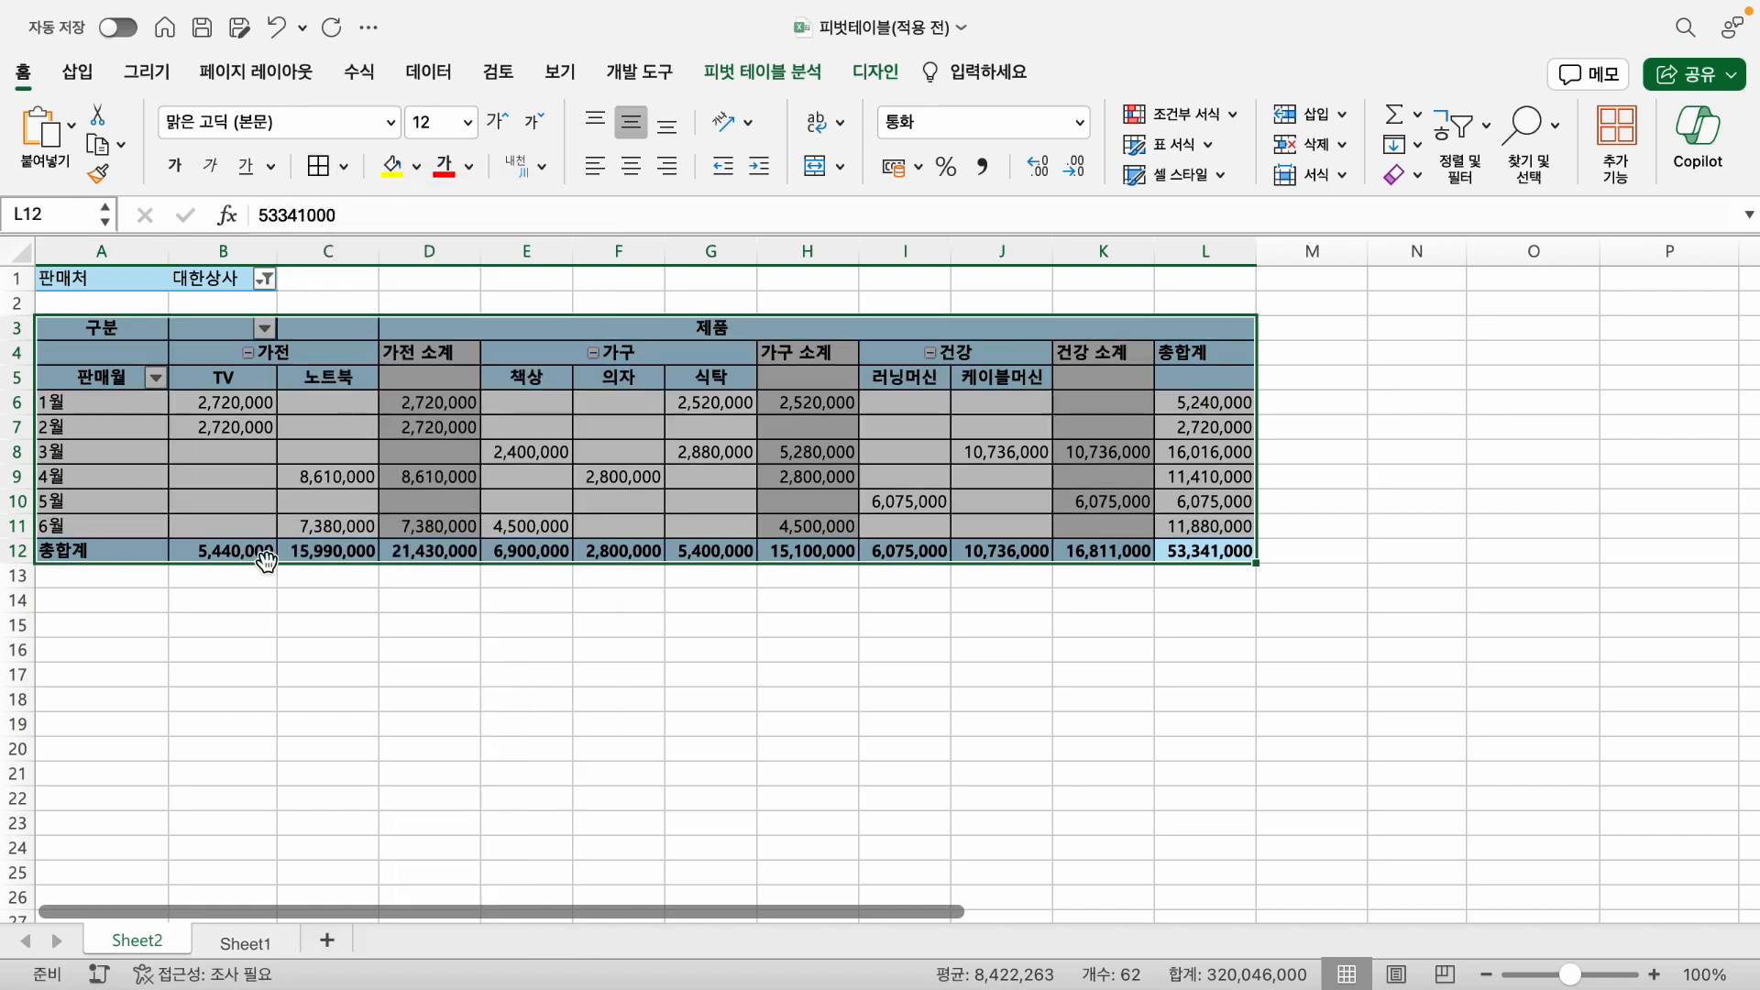
click(256, 658)
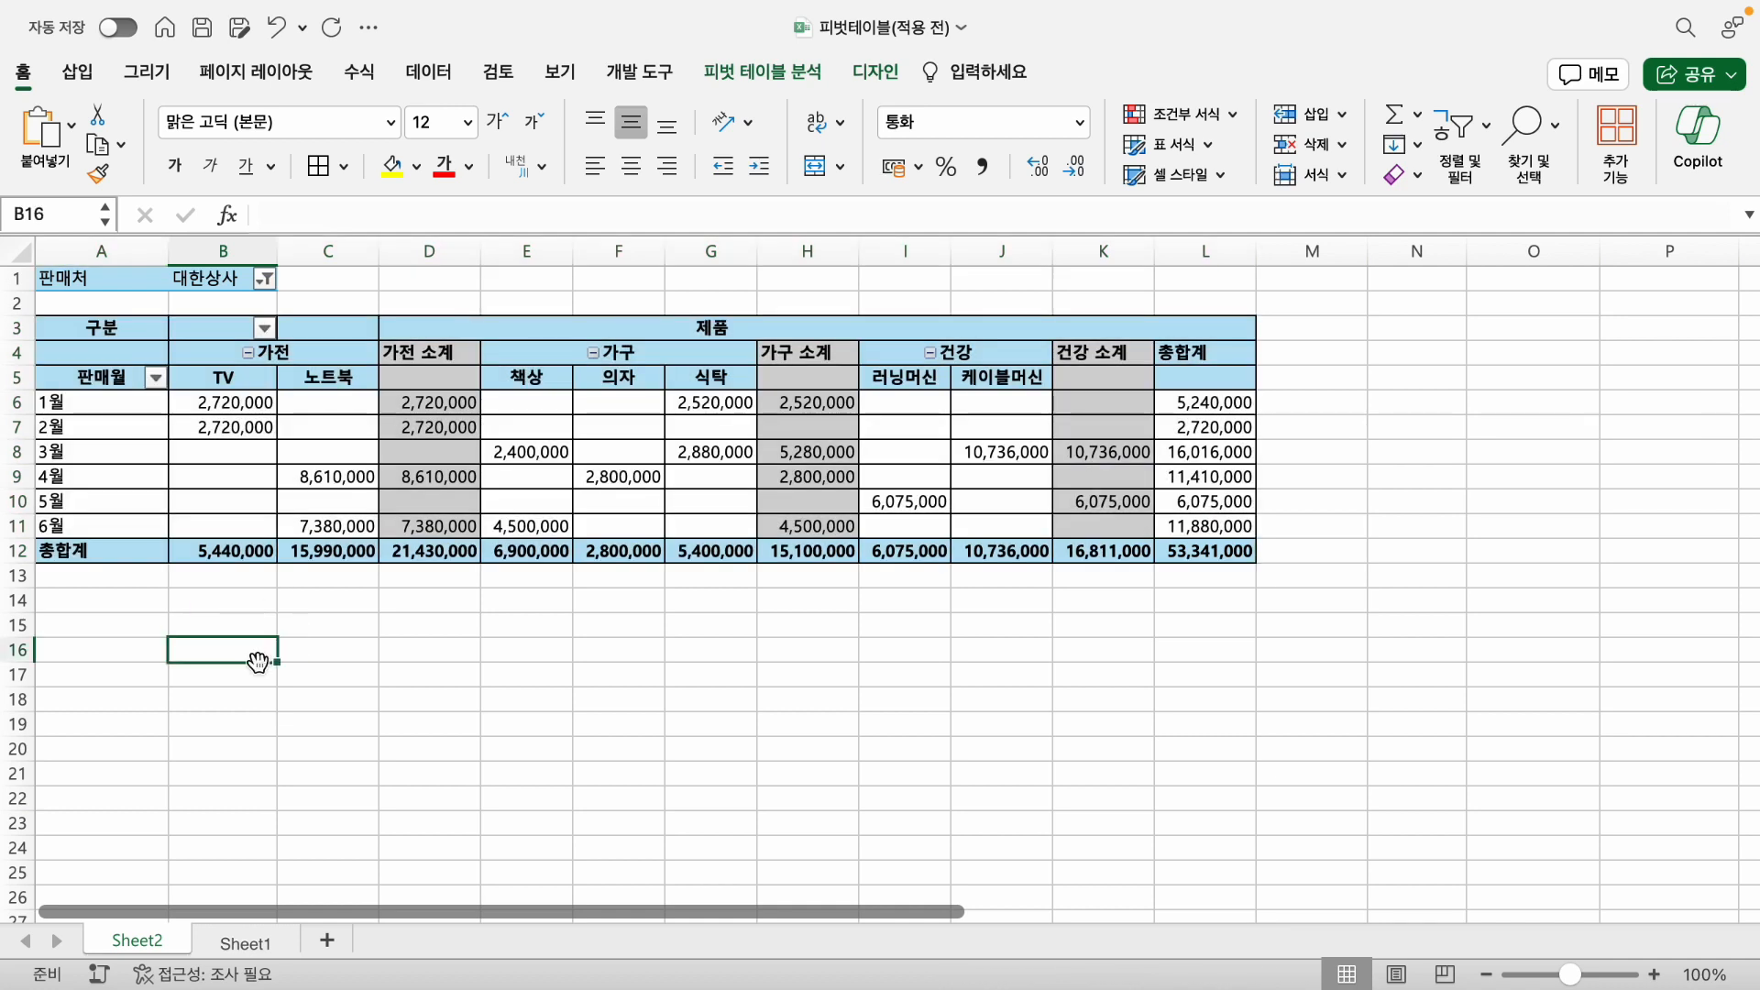
- Fill the 총합계 row A12:L12 and the header range A3:L5 with yellow
click(57, 550)
click(392, 166)
drag(101, 335, 1173, 381)
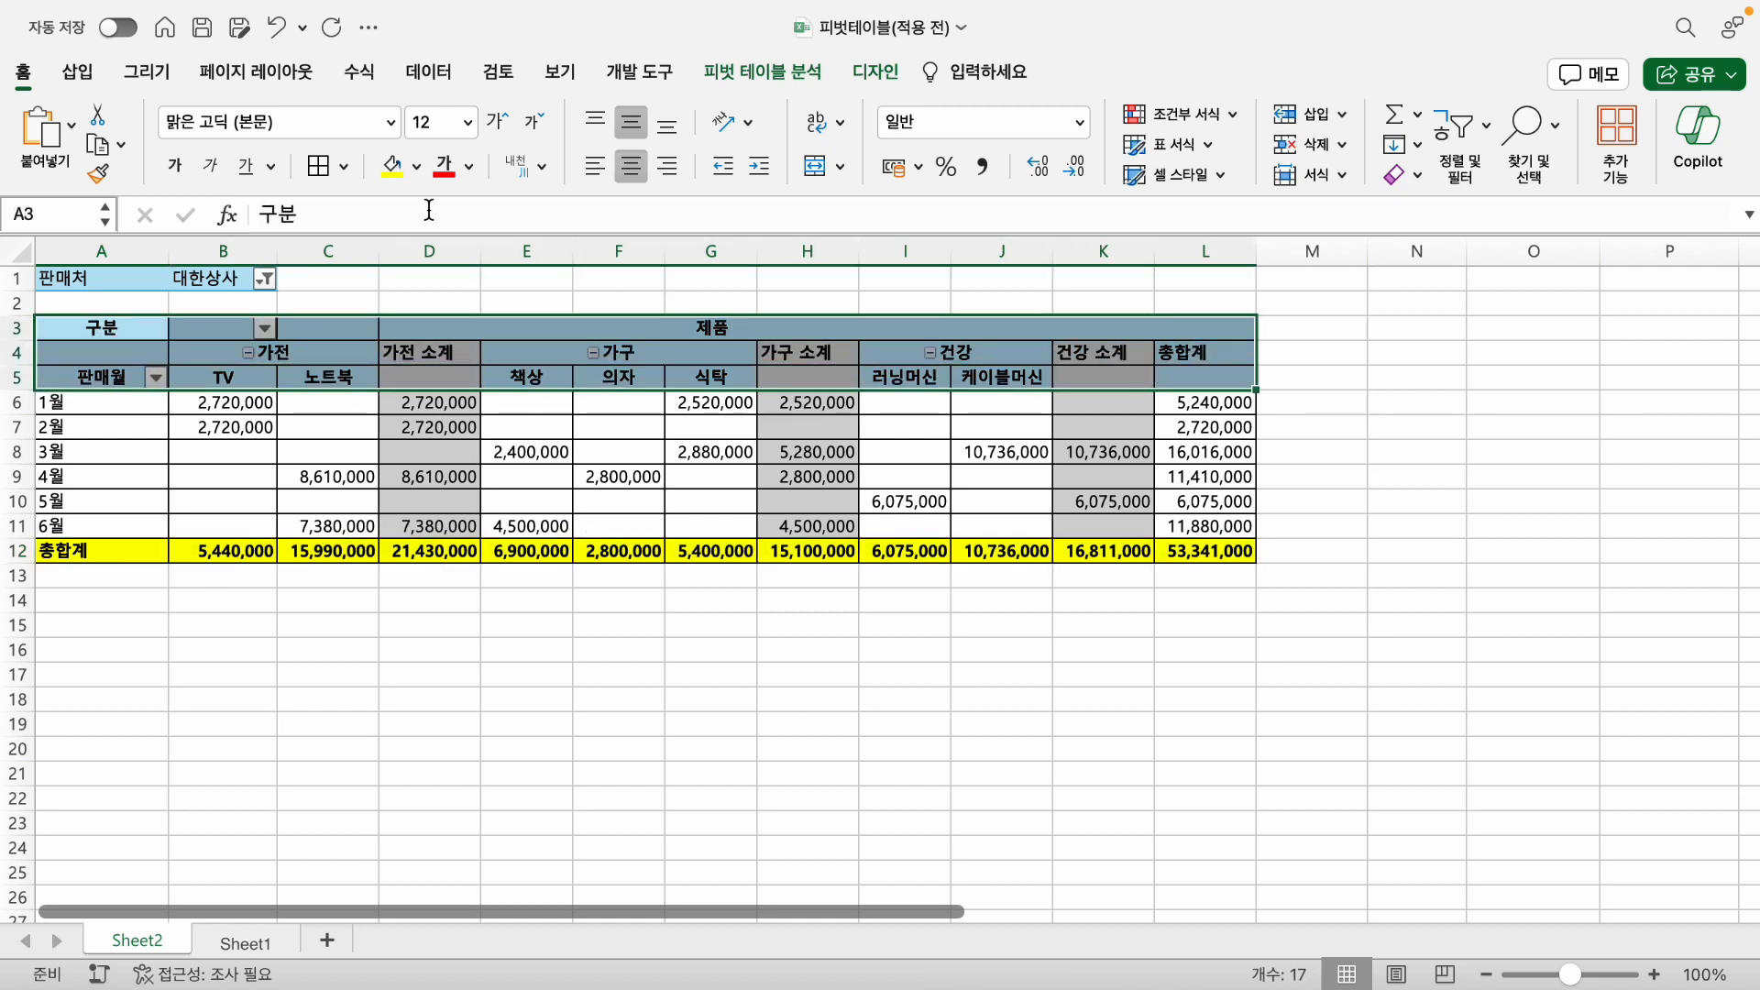
click(394, 167)
click(524, 729)
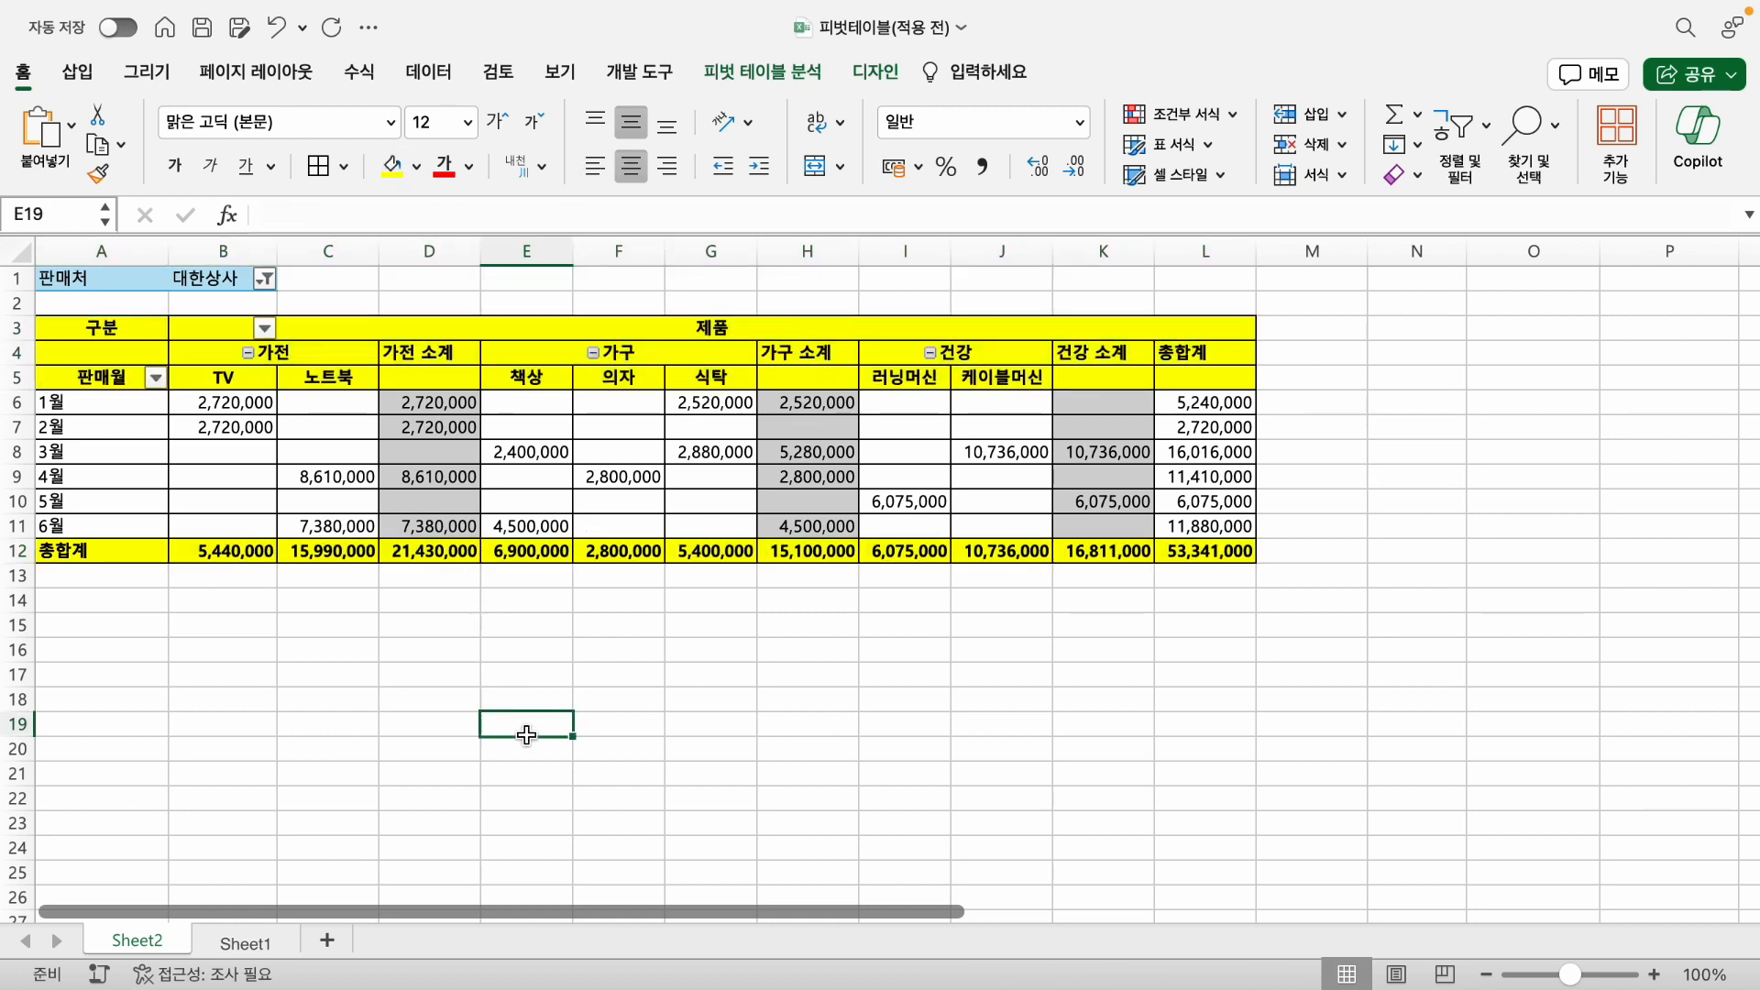
- Center the 가전 소계, 가구 소계 and 건강 소계 subtotal headers in D4, H4 and K4 horizontally
click(414, 359)
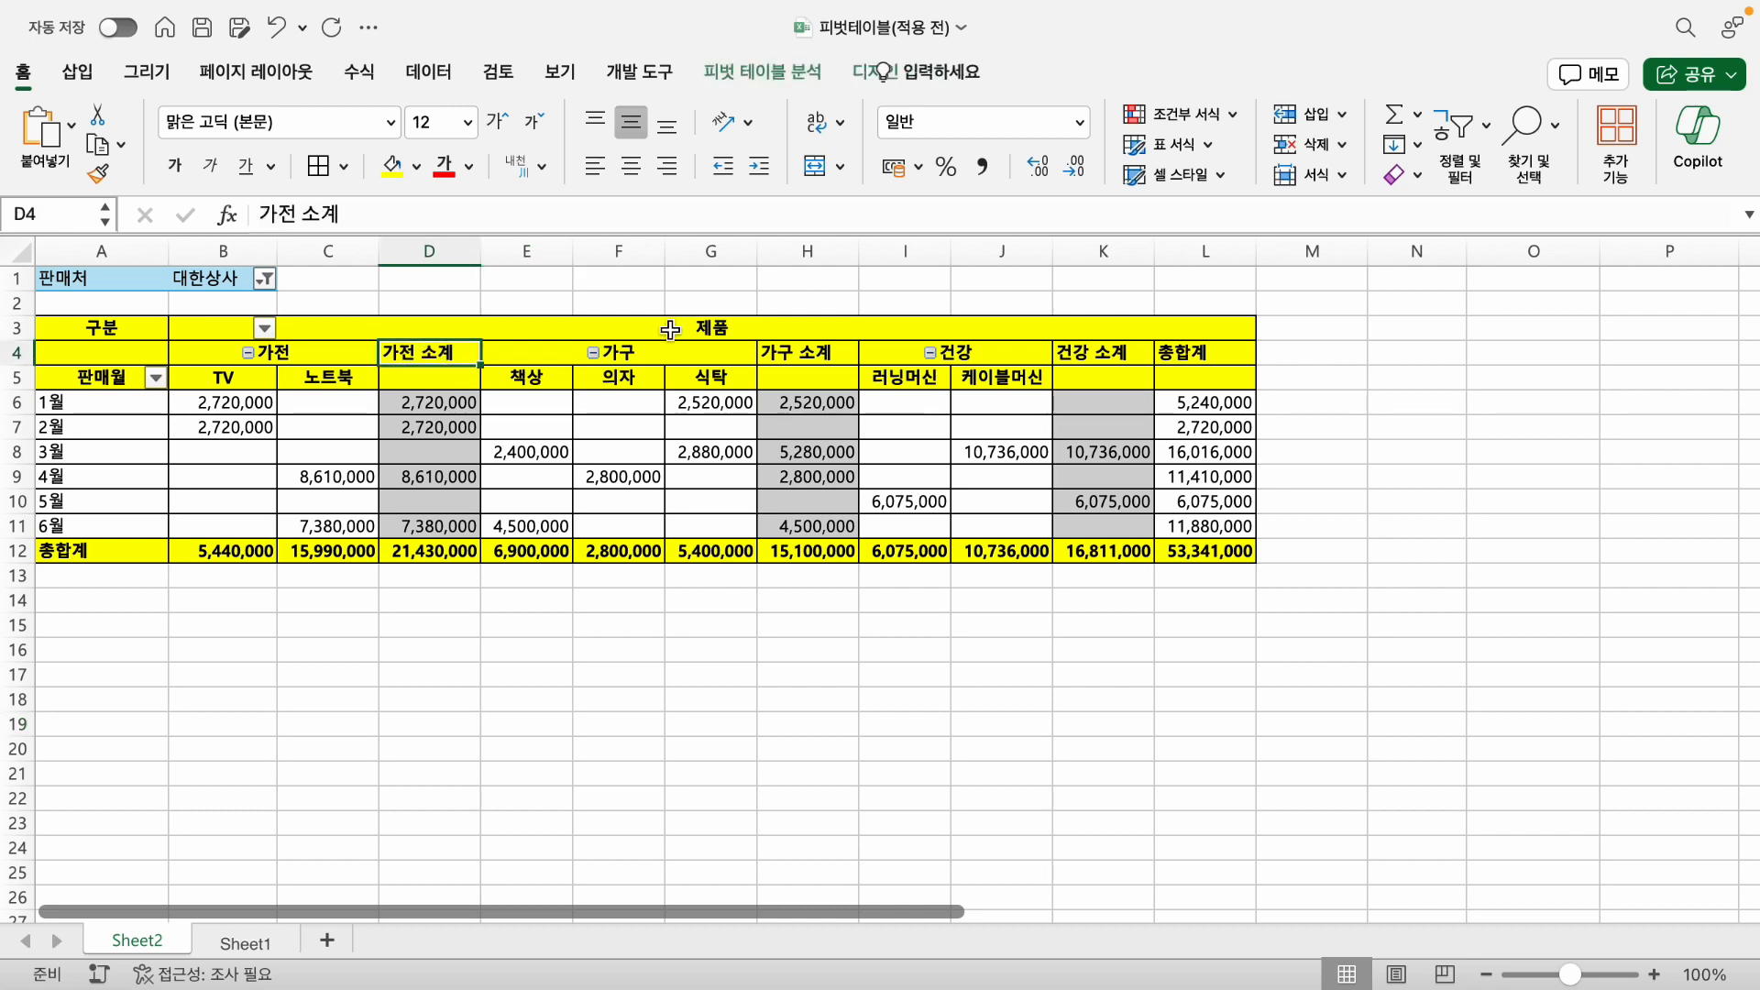
click(630, 166)
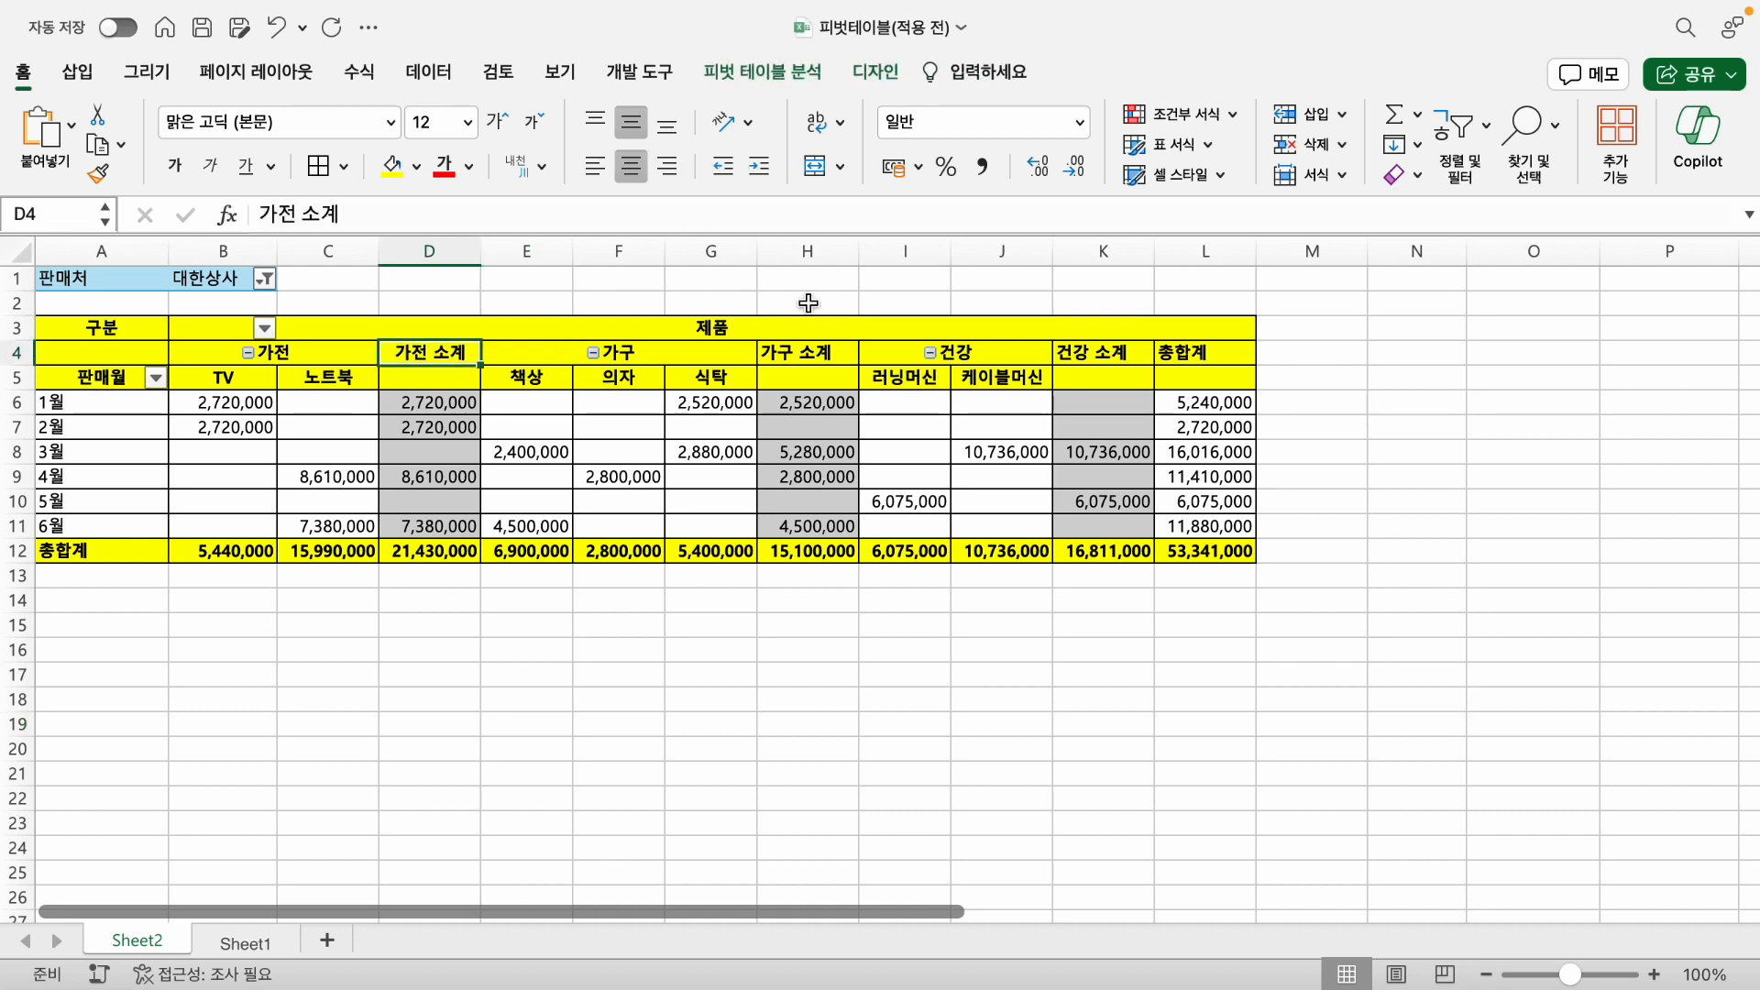
click(807, 350)
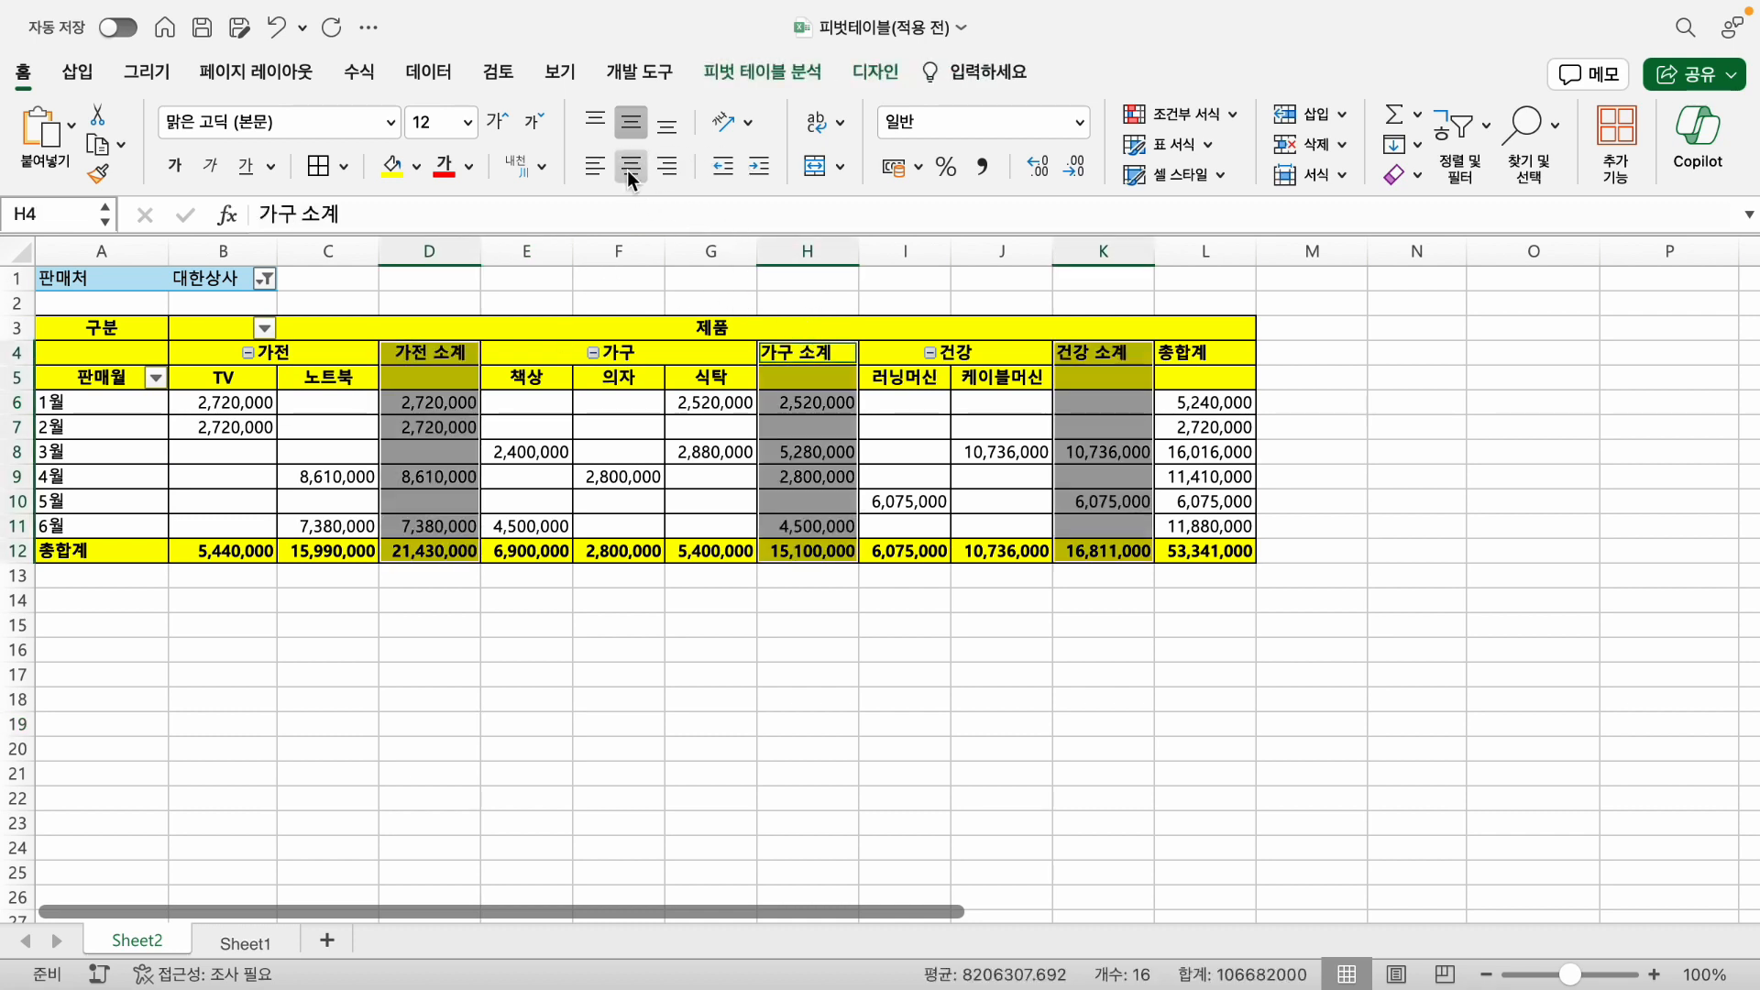
click(796, 348)
double_click(775, 350)
click(801, 397)
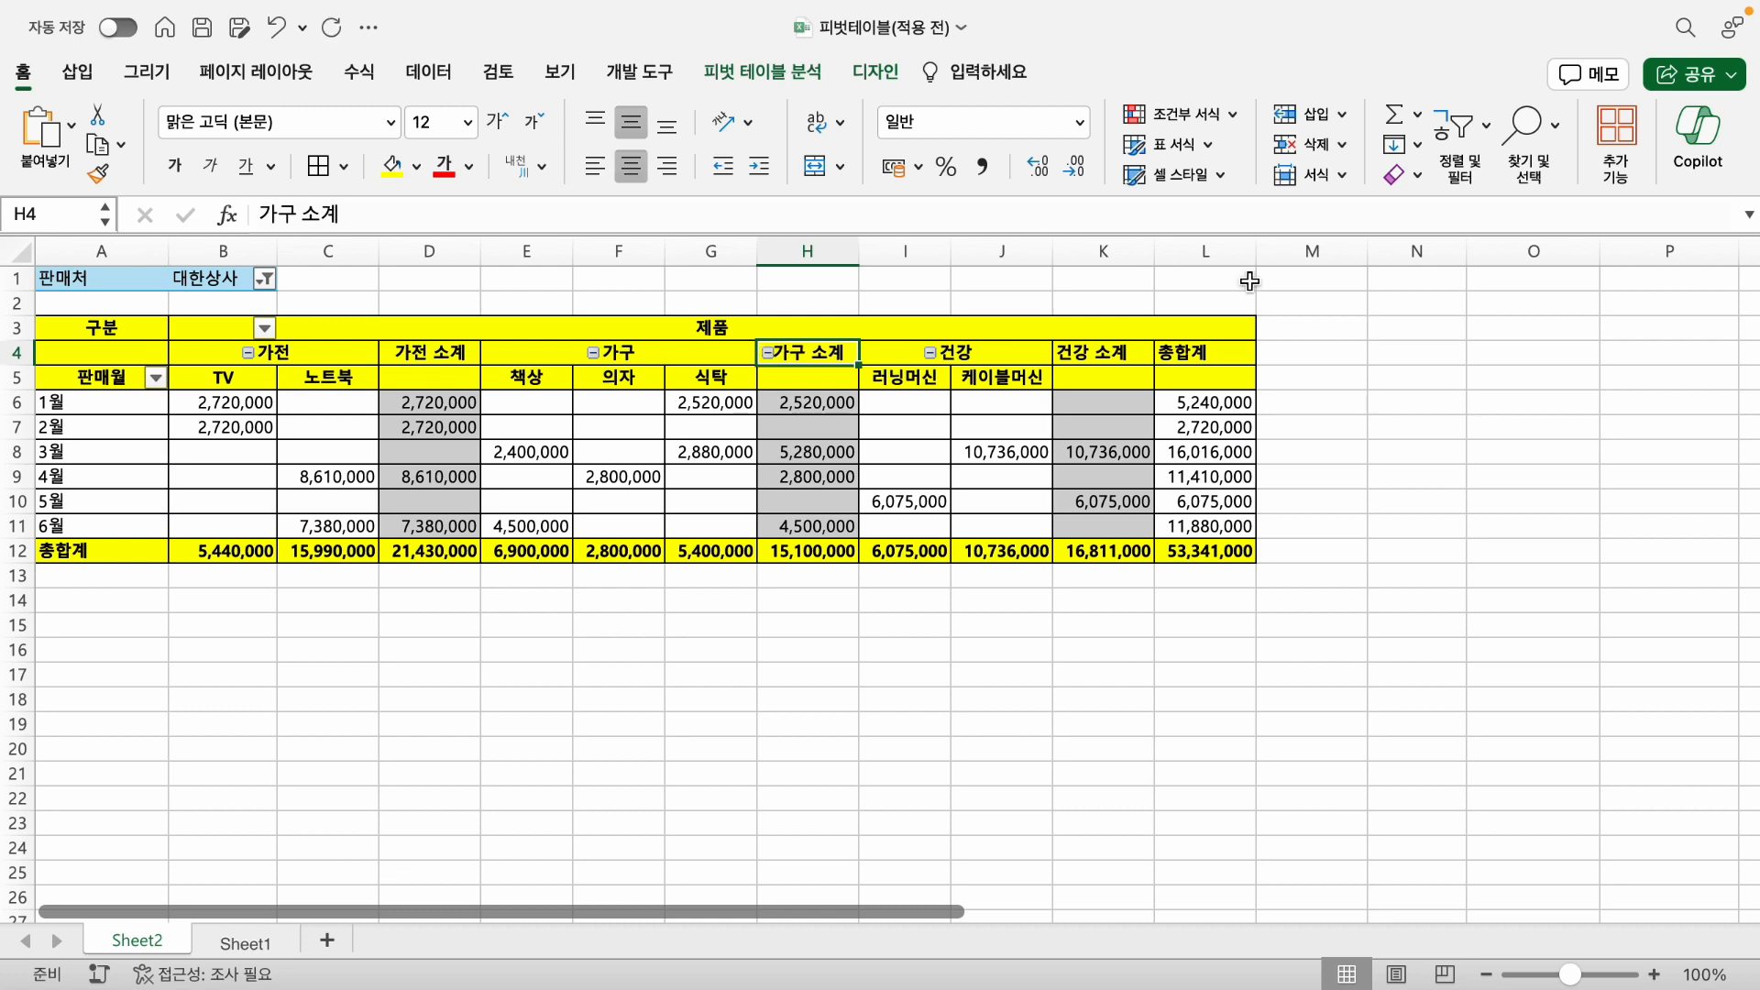
click(1129, 353)
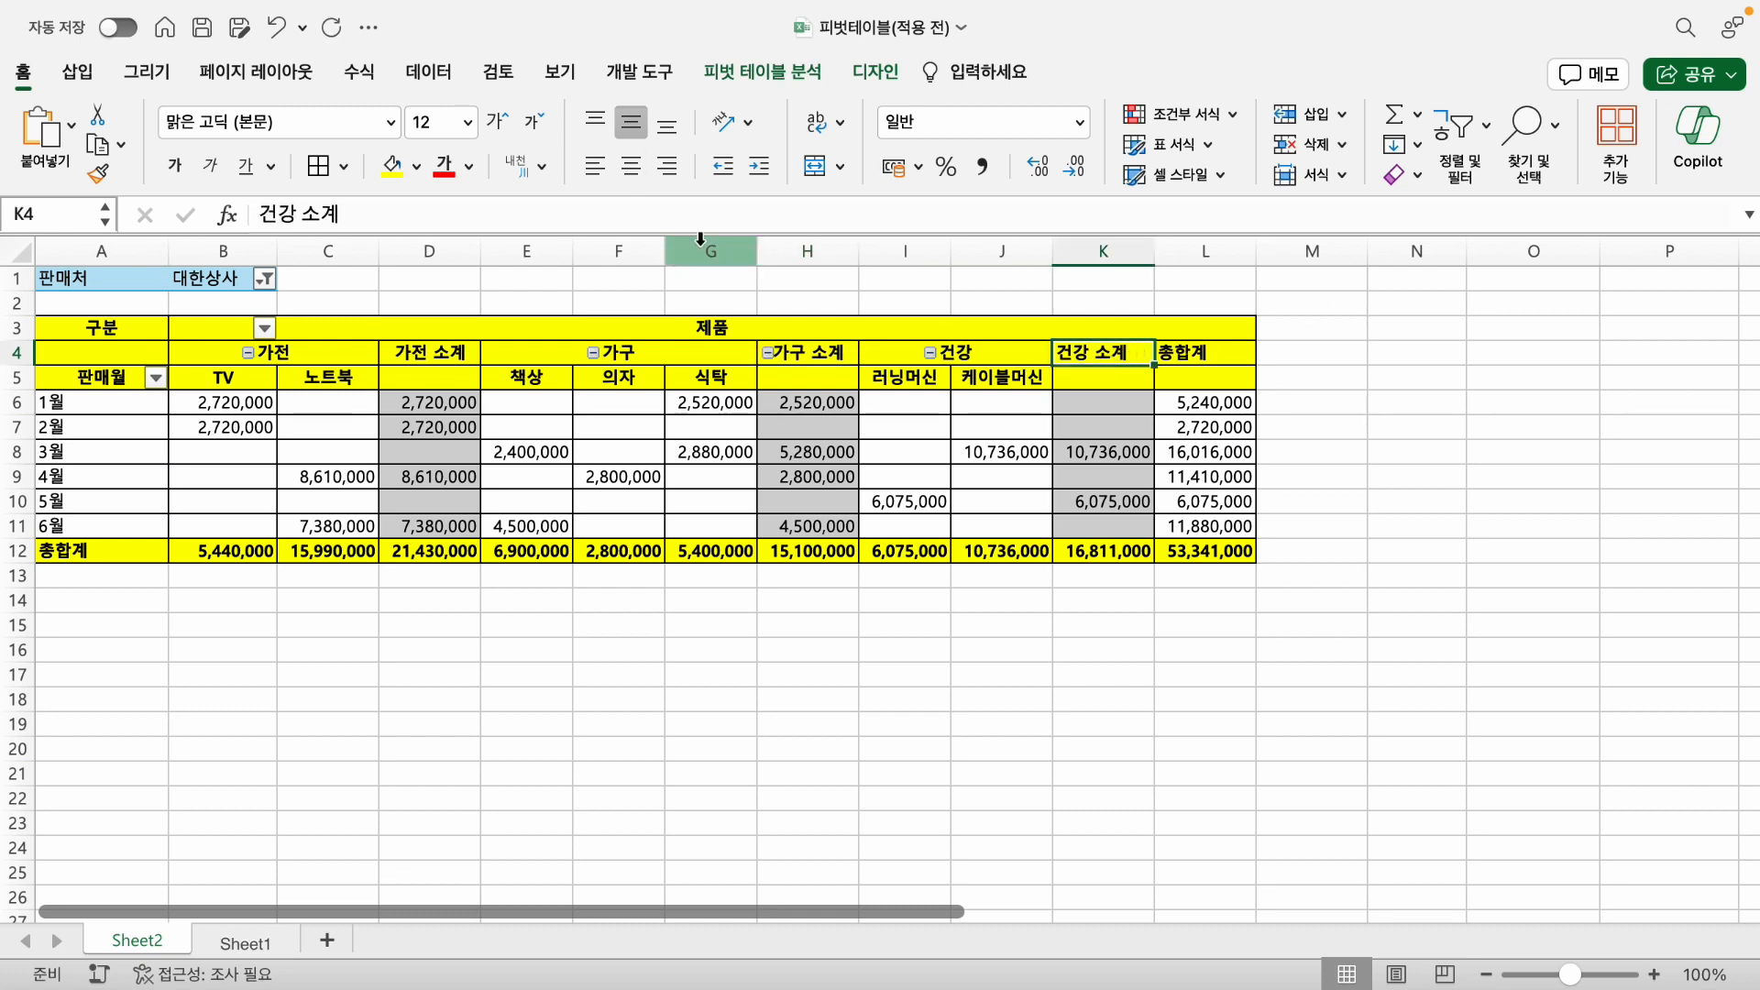
click(506, 670)
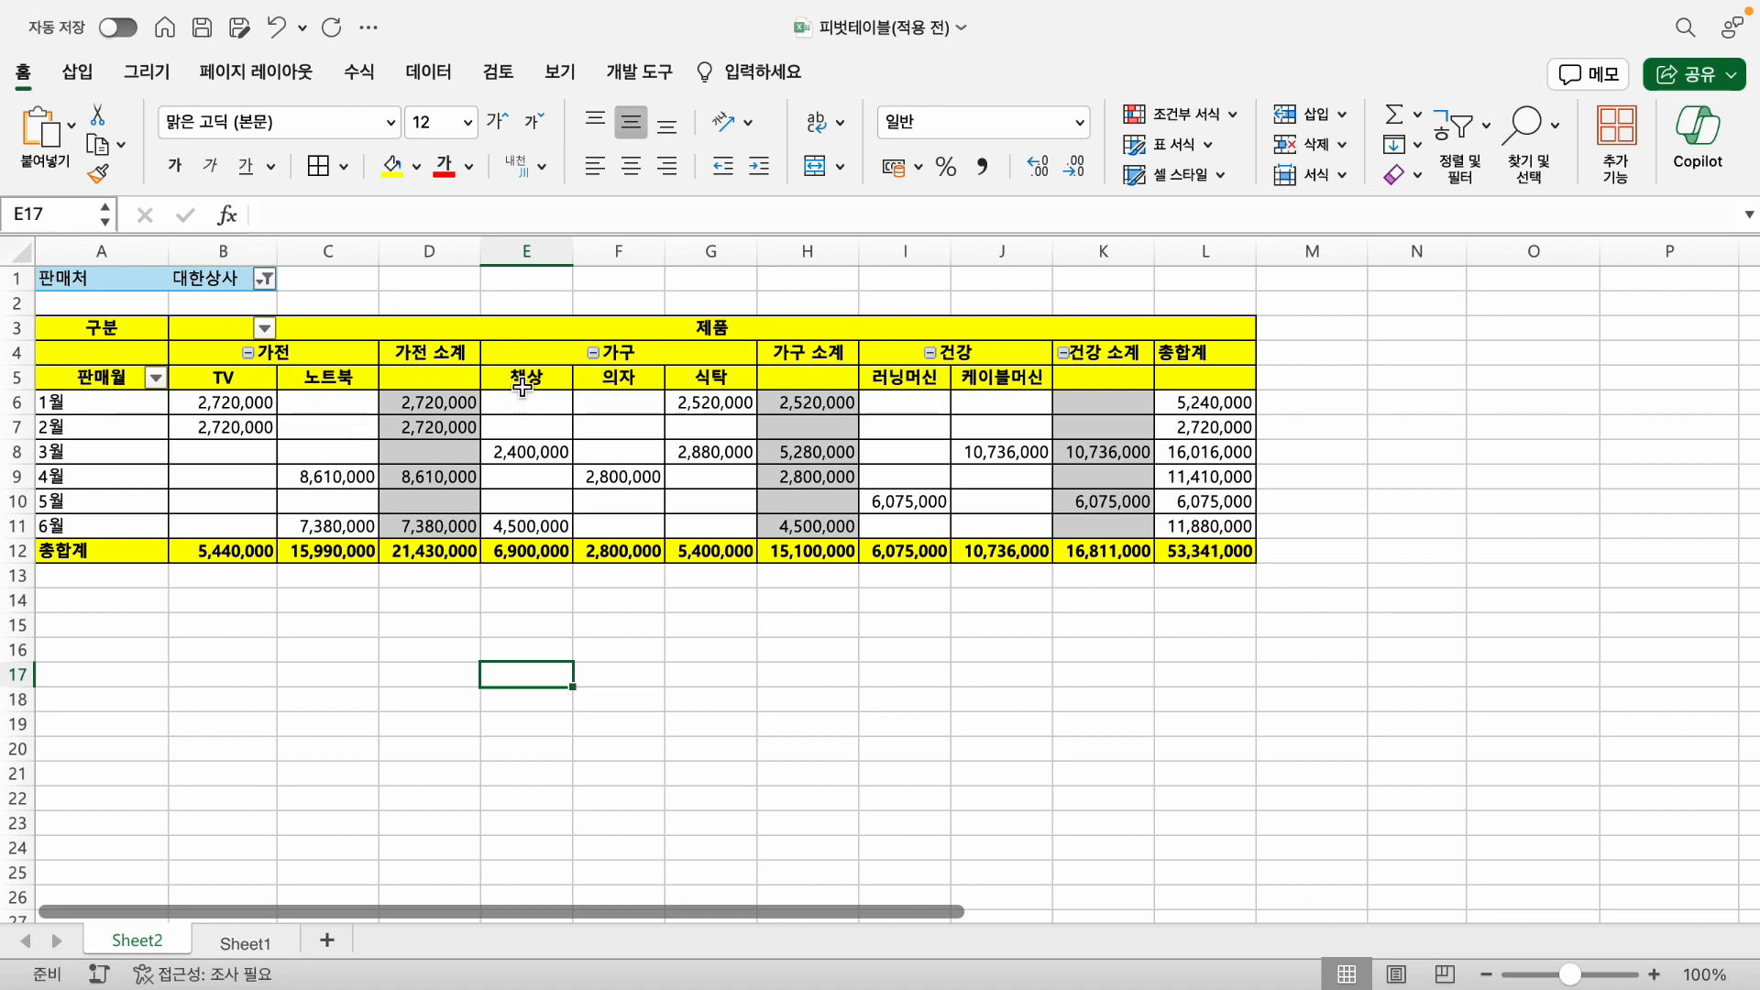
- Bring up the analysis tools and field list for the pivot table
click(247, 498)
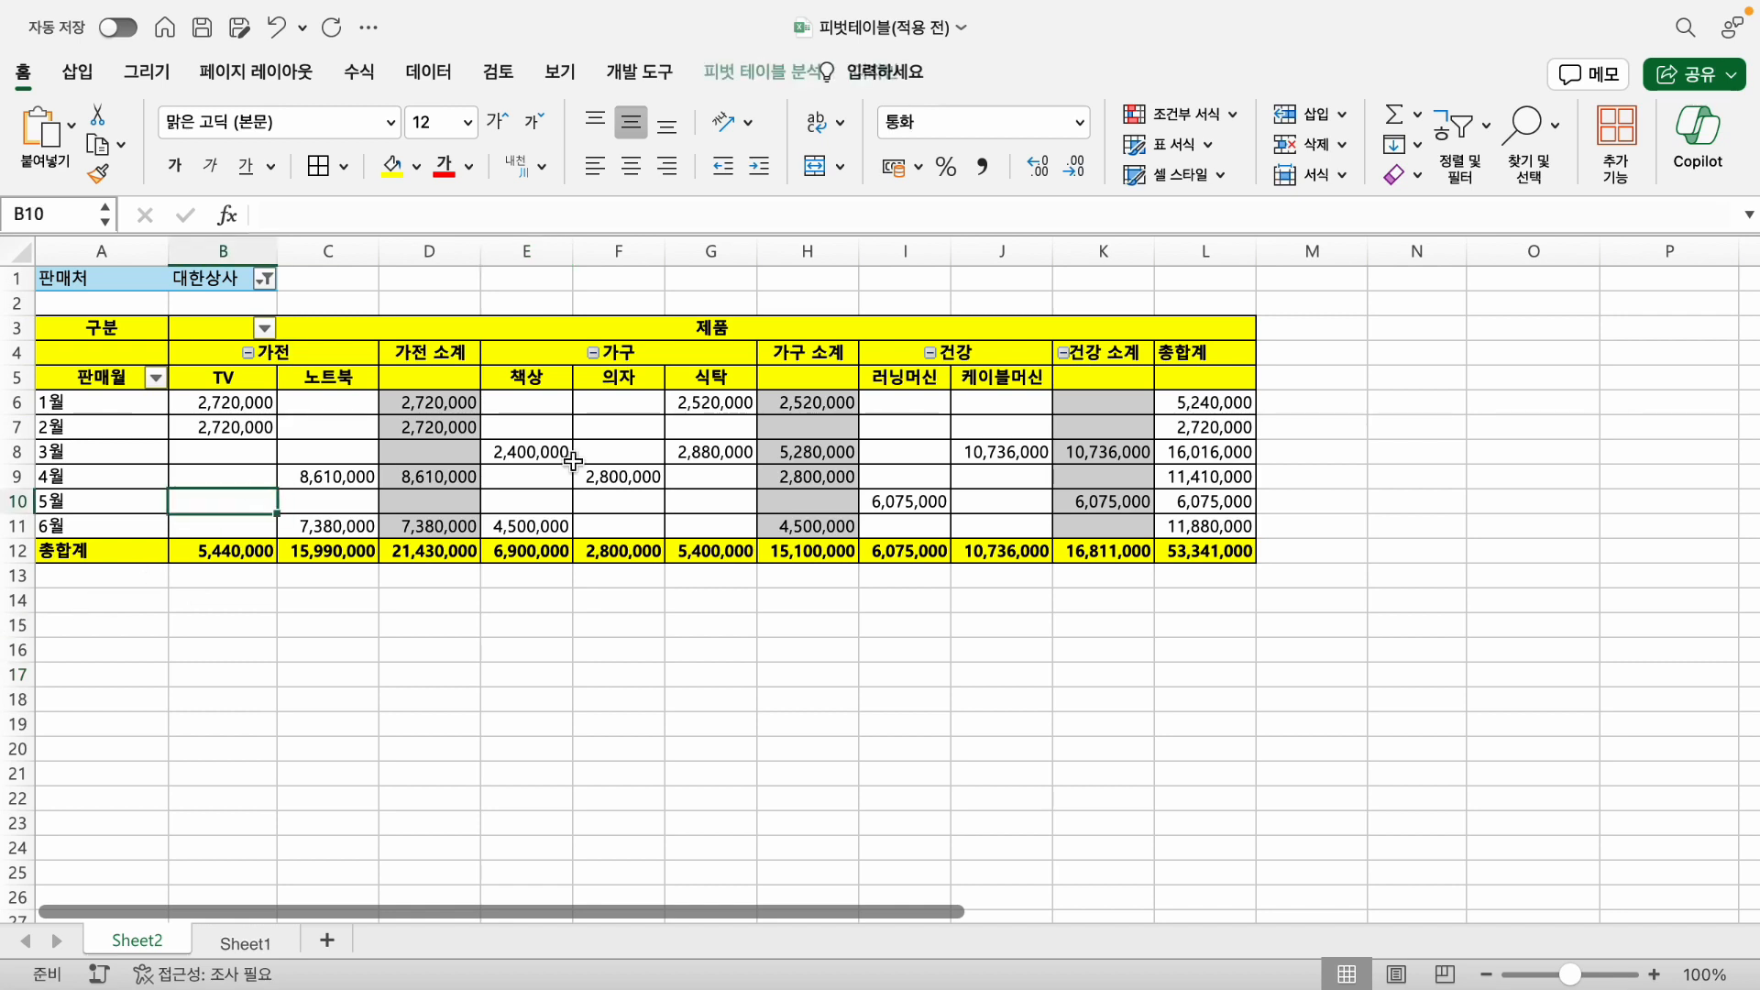
click(749, 70)
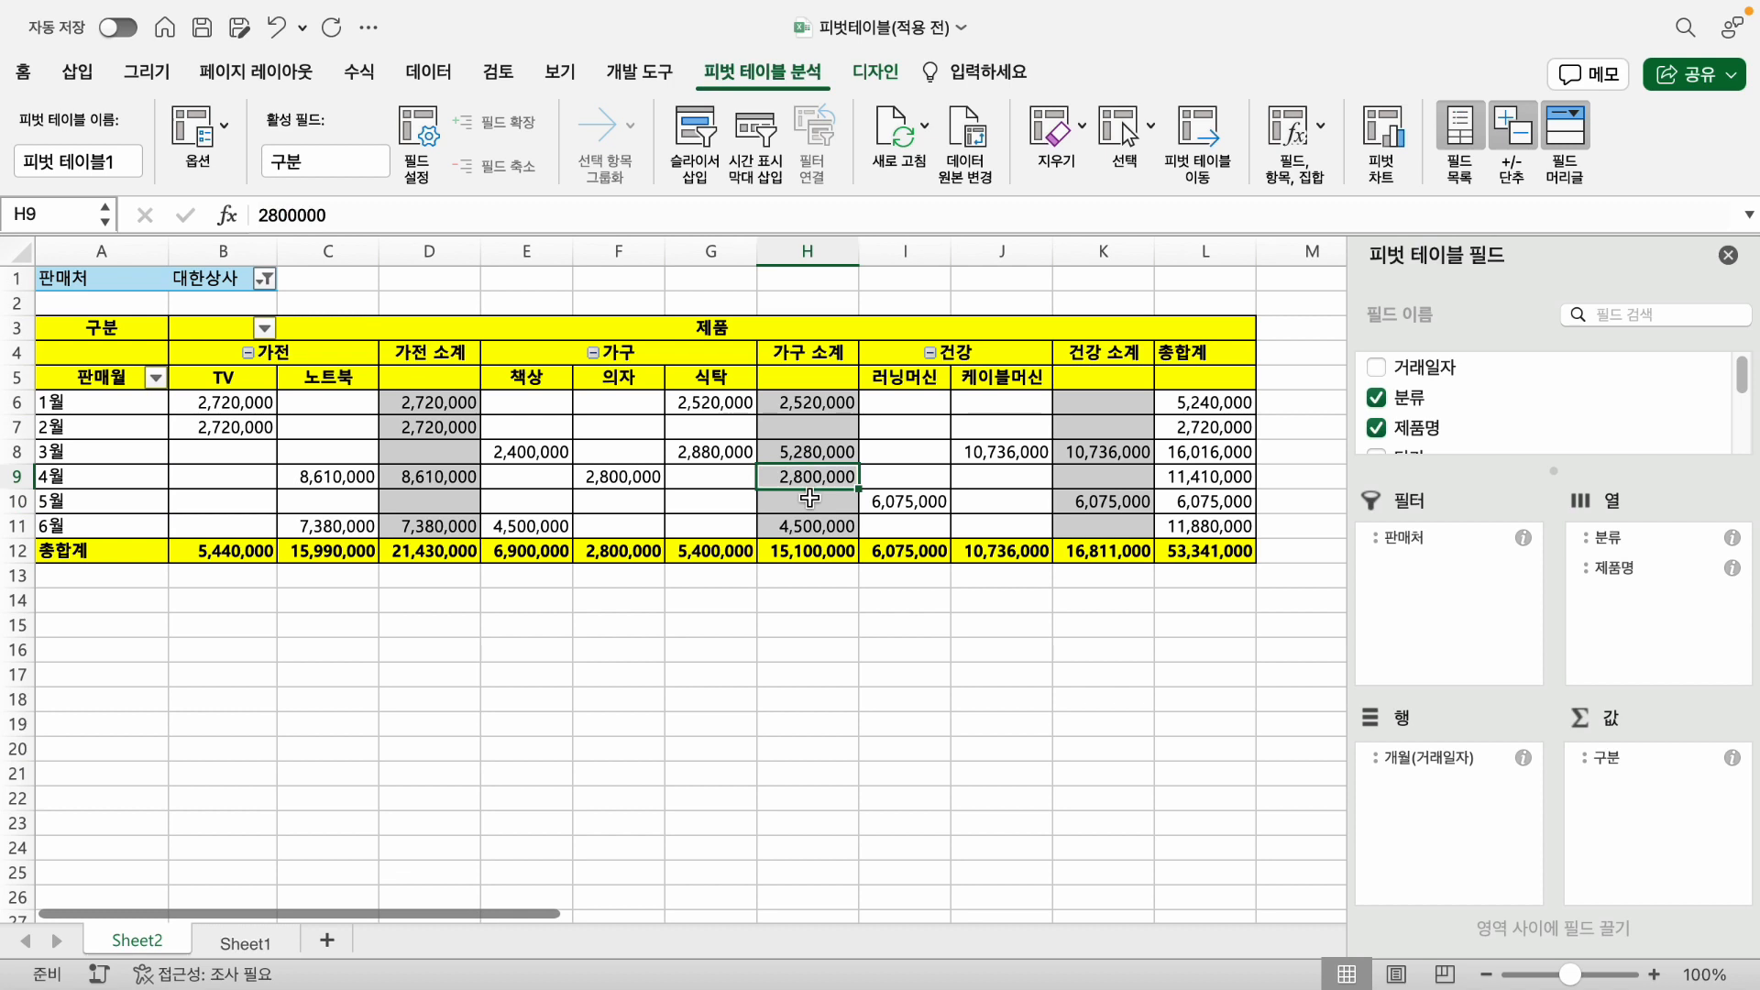